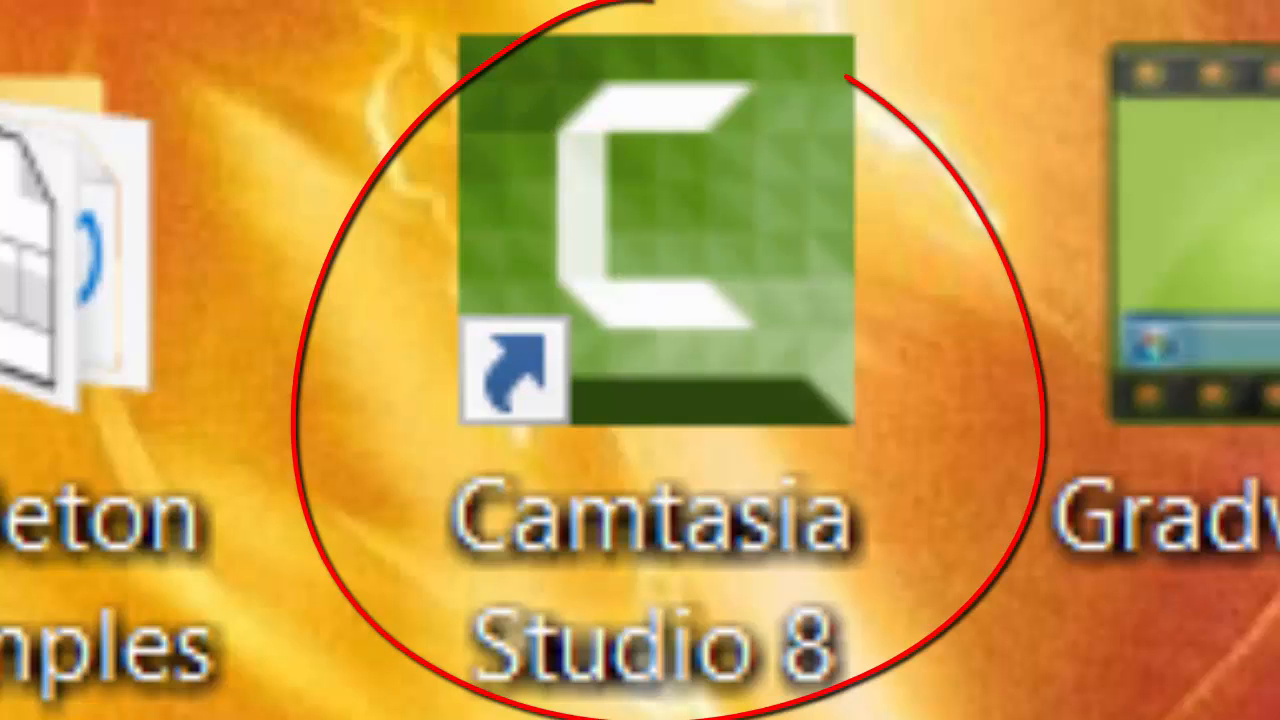
- Launch Camtasia Studio 8 from the desktop and bring its editor window to the front
click(814, 349)
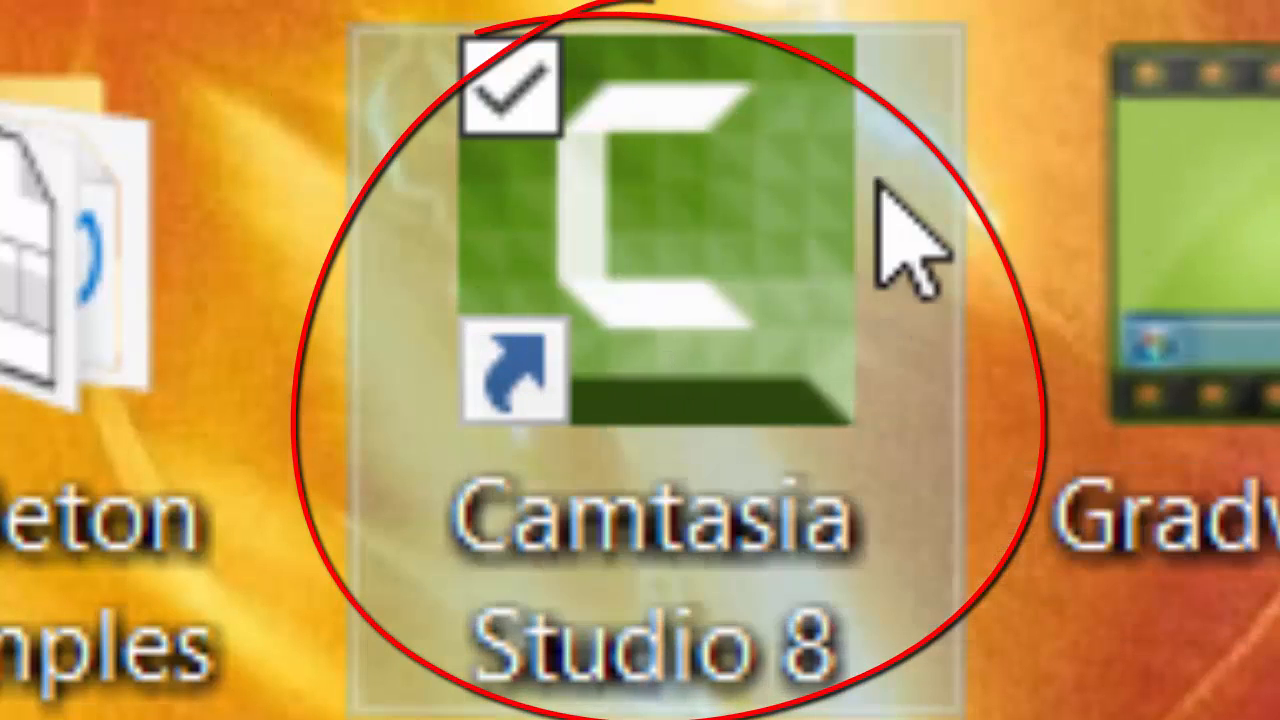
double_click(878, 183)
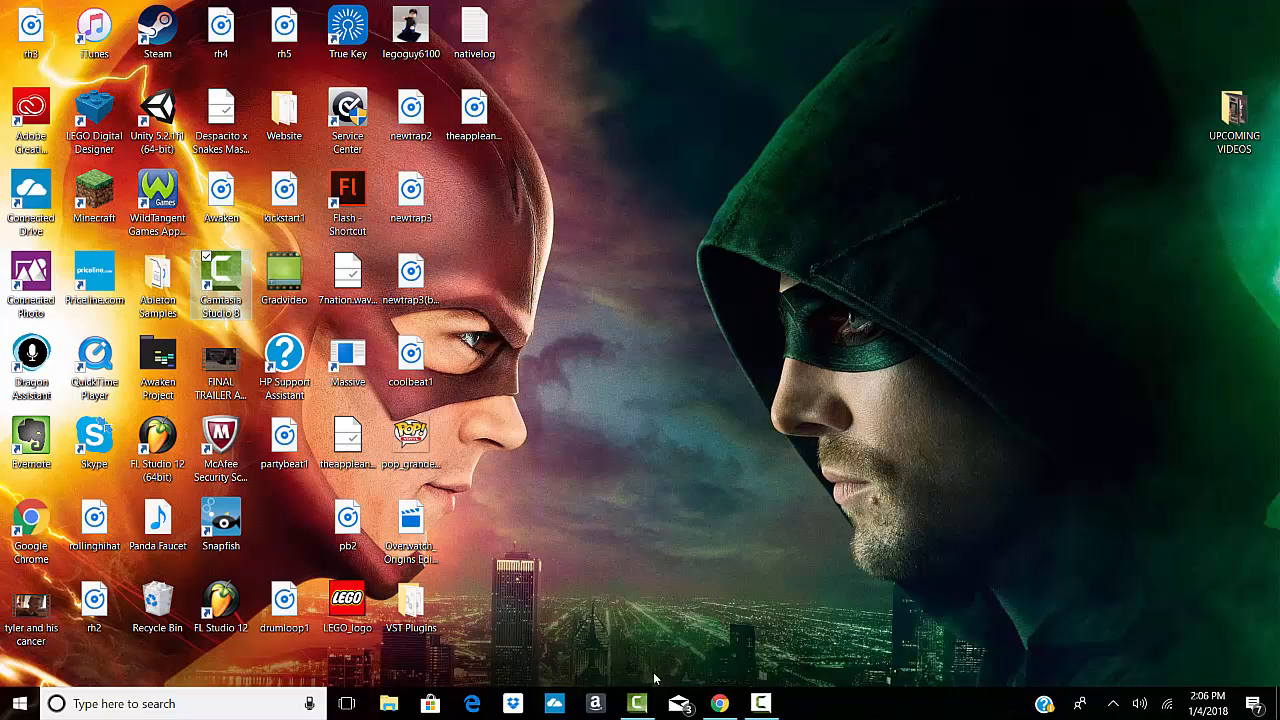
click(640, 704)
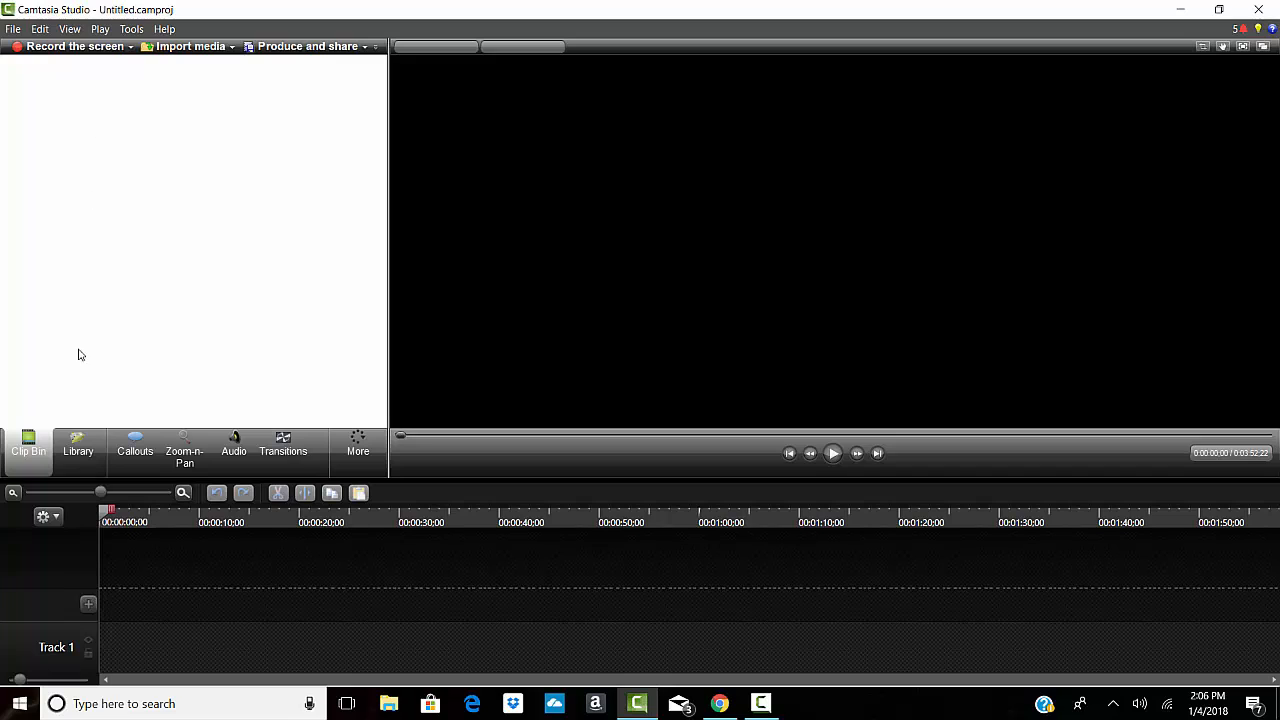
- Examine the Library, Callouts, Zoom-n-Pan, Audio, Transitions and additional feature options, and return to the Clip Bin
click(78, 443)
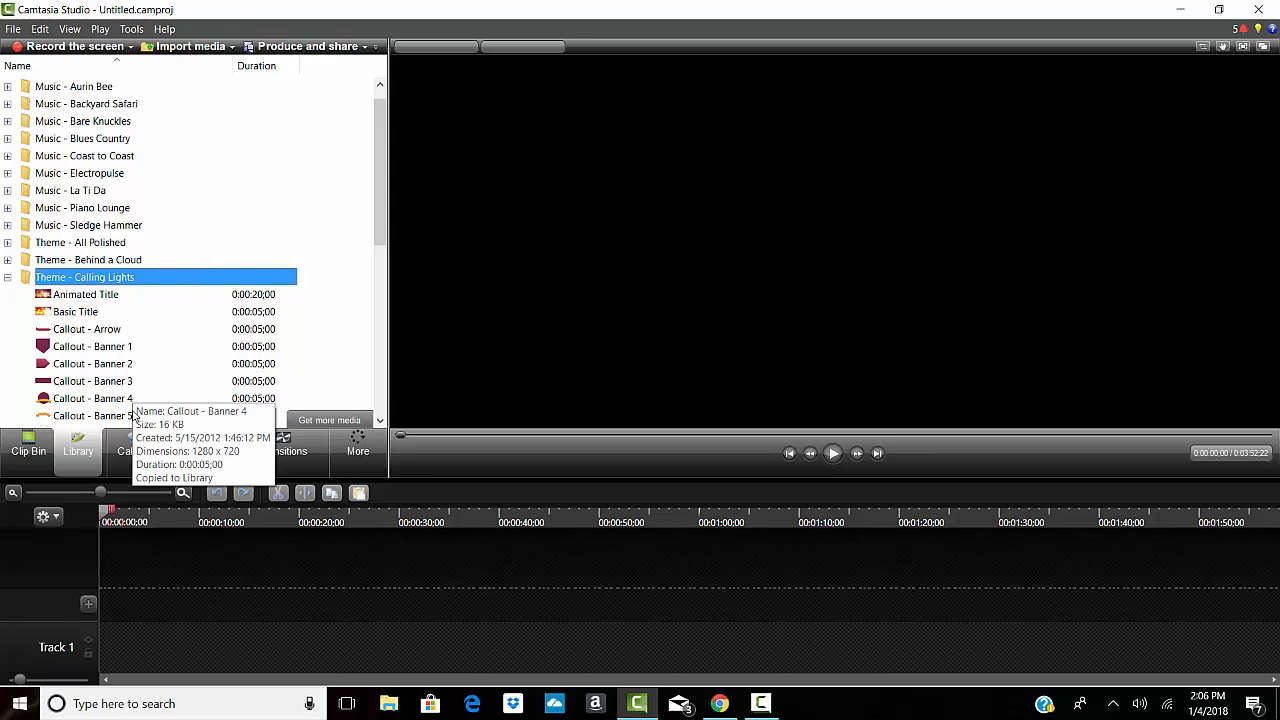
click(152, 456)
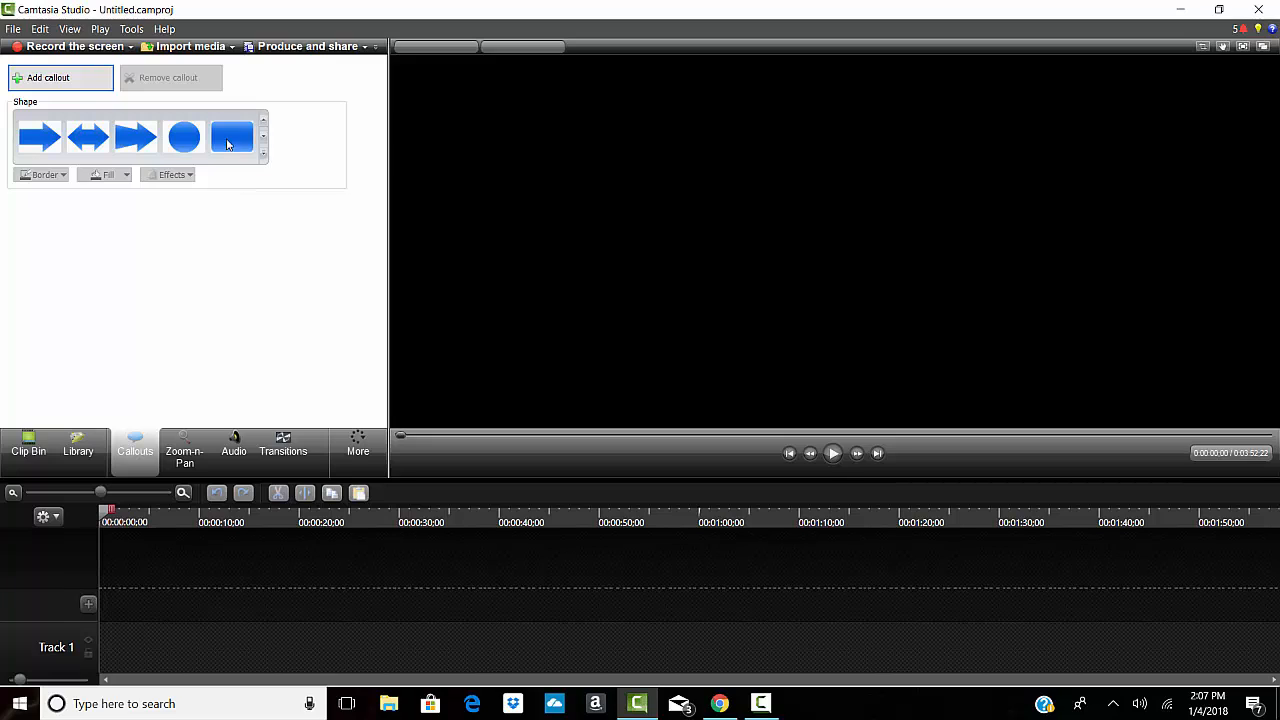
click(201, 451)
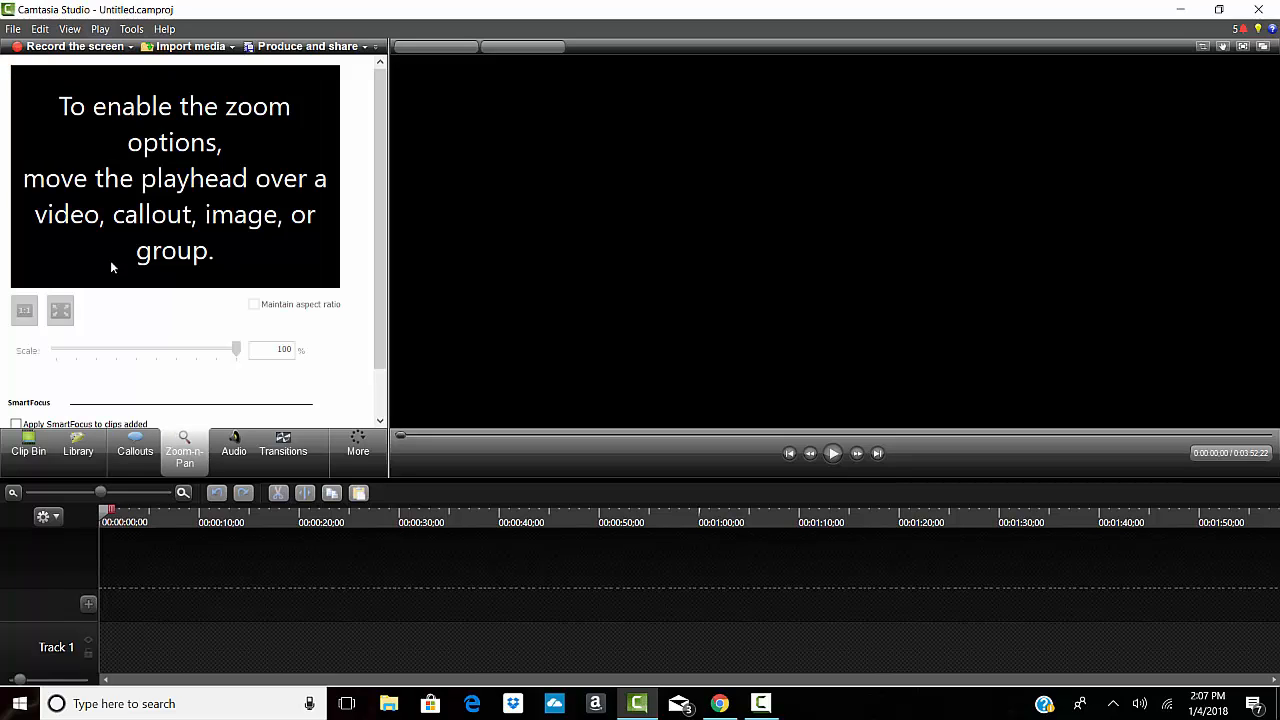
click(233, 443)
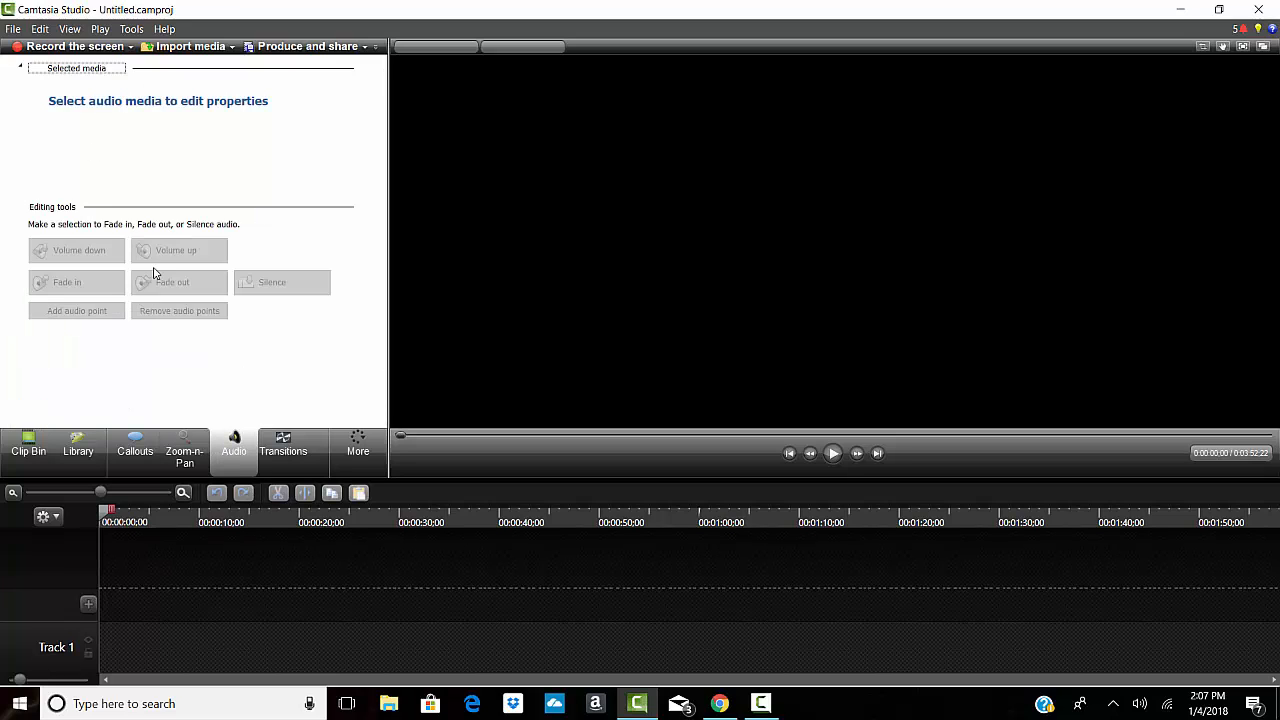
click(283, 445)
scroll(305, 266, down, 5)
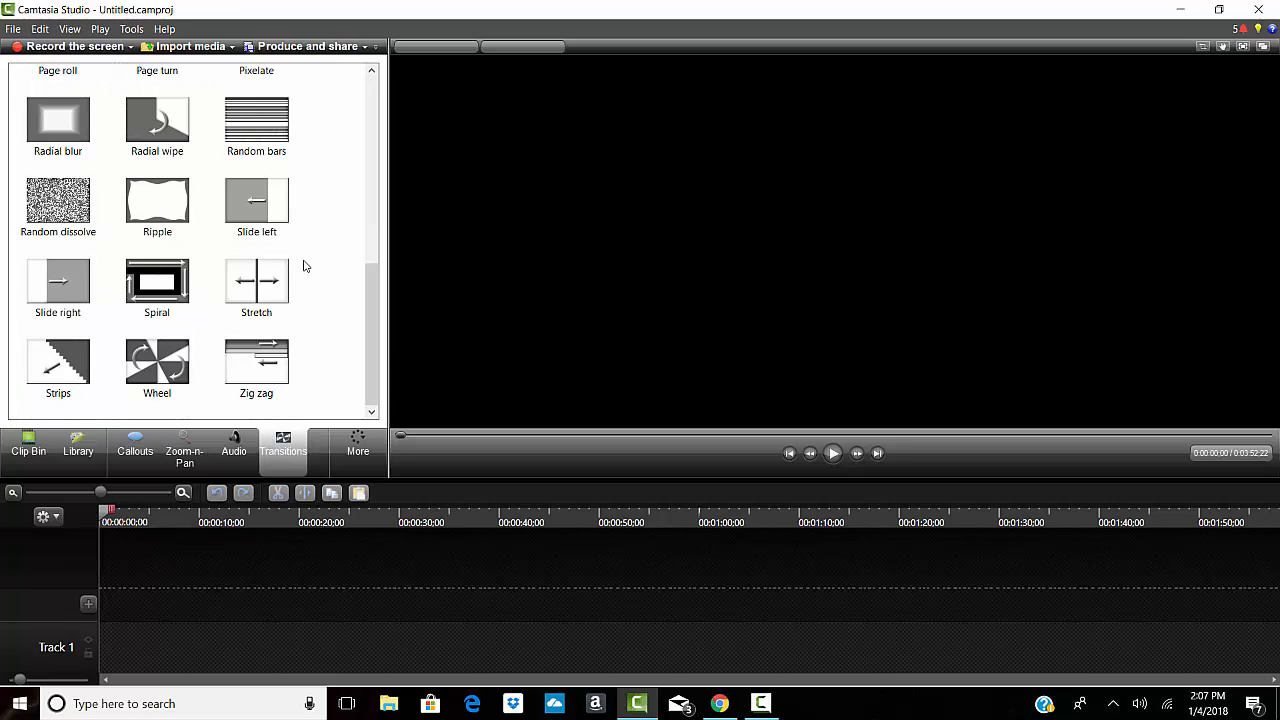
scroll(305, 266, up, 5)
click(358, 445)
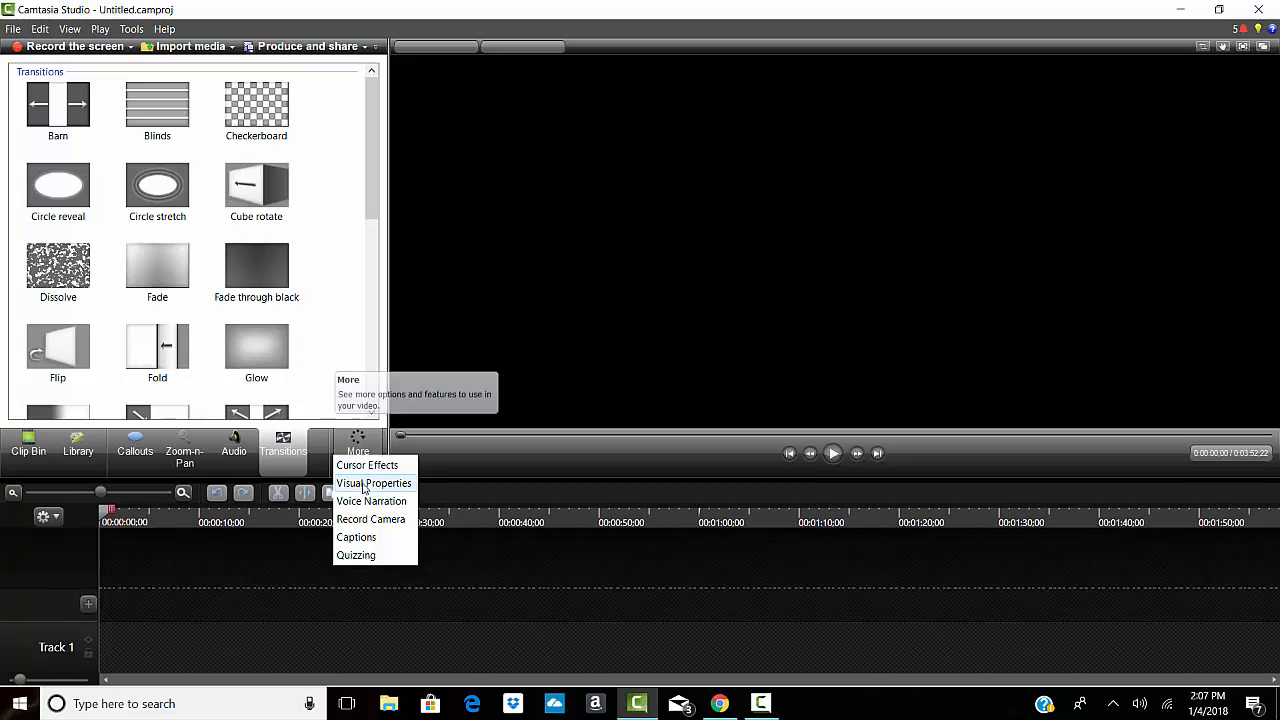
click(12, 442)
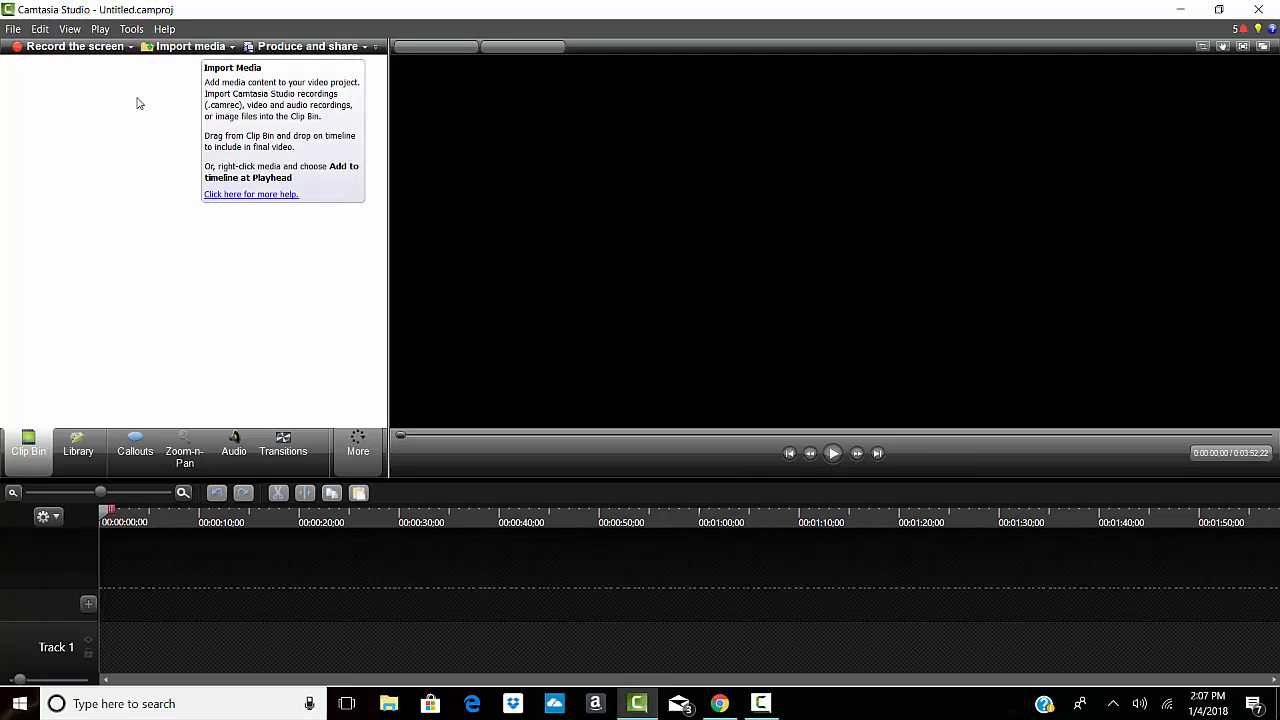
- Import the videos IMG_9381, IMG_9383 to IMG_9386 and IMG_9388 to IMG_9391 from the UPCOMING VIDEOS folder on the desktop
click(176, 50)
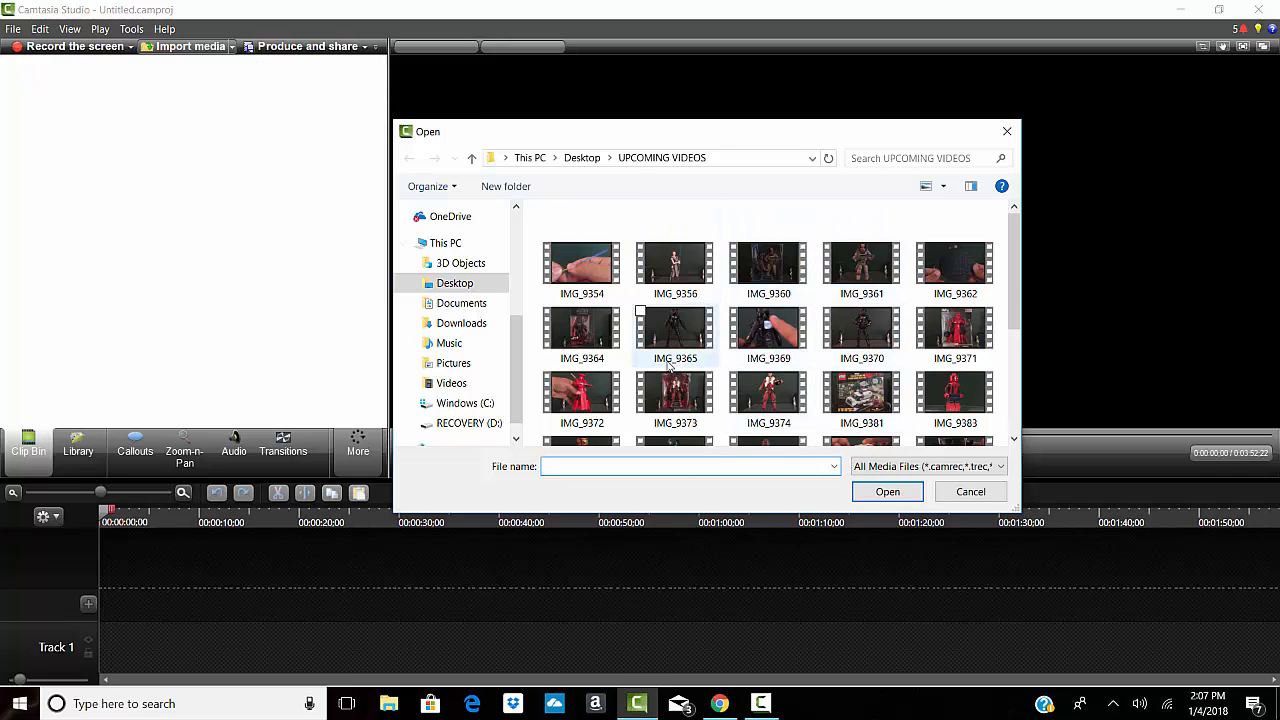
scroll(670, 366, down, 3)
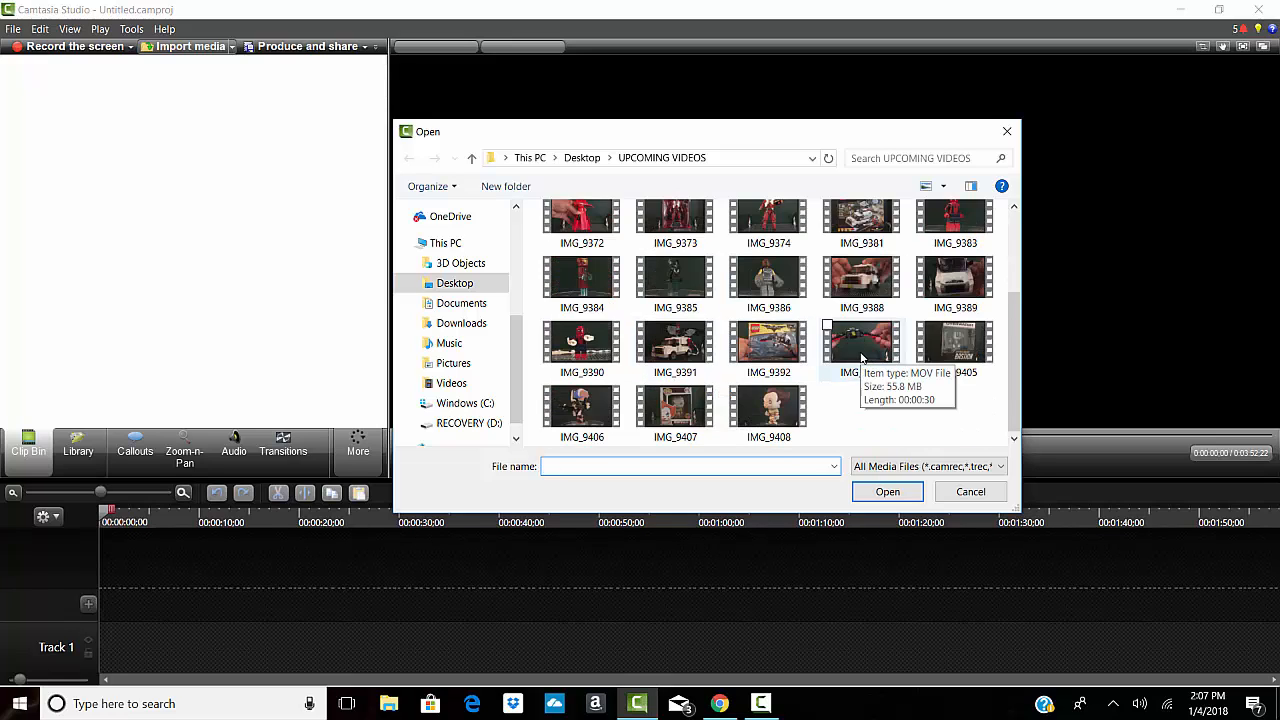
scroll(862, 358, up, 3)
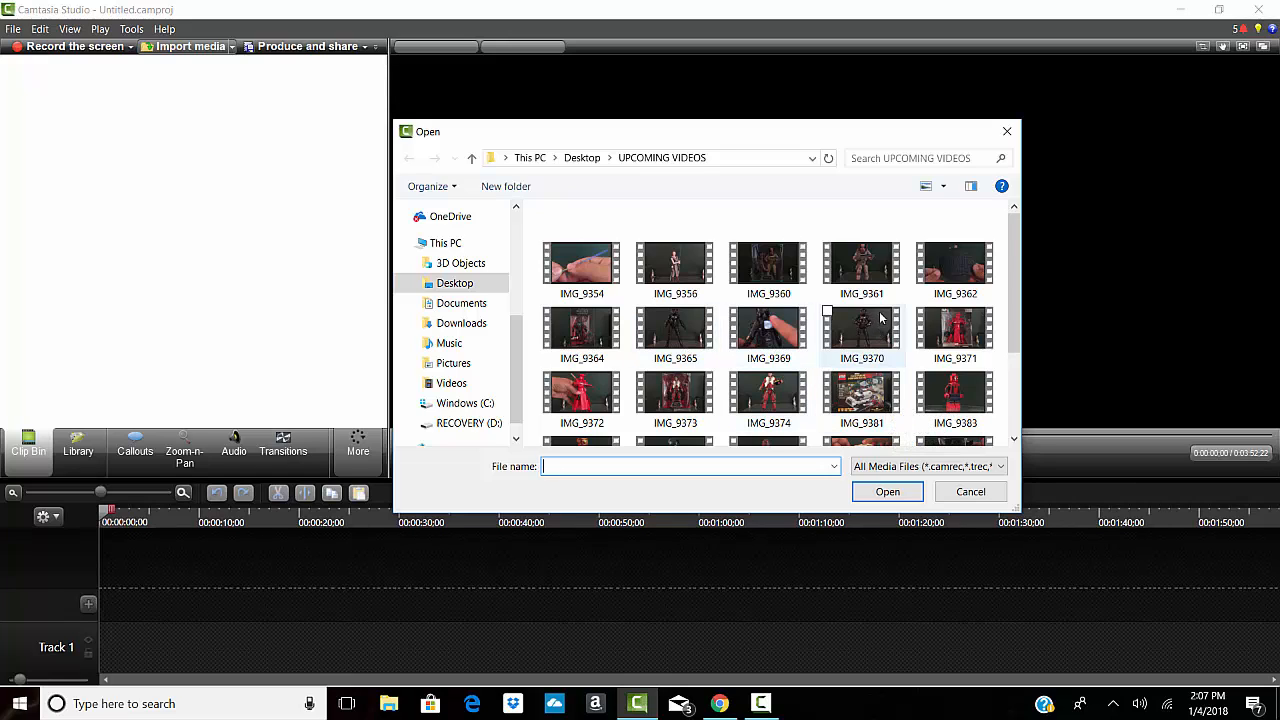
scroll(882, 318, down, 1)
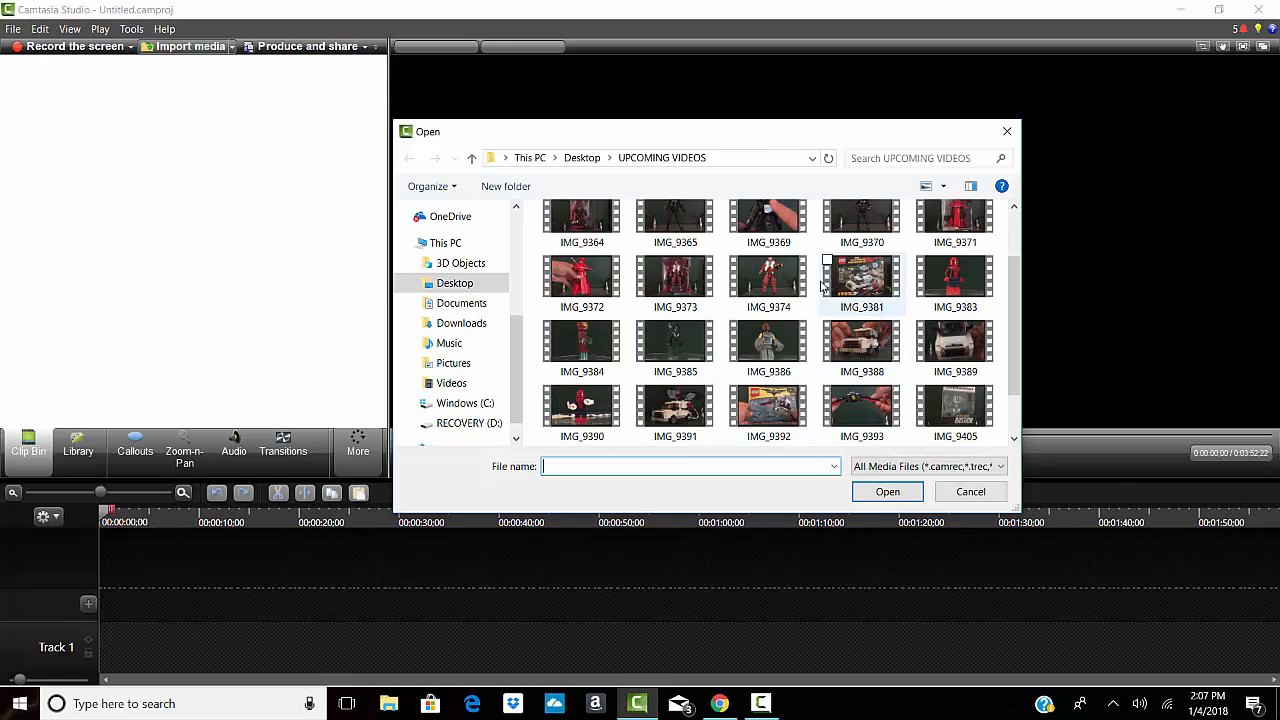
click(896, 269)
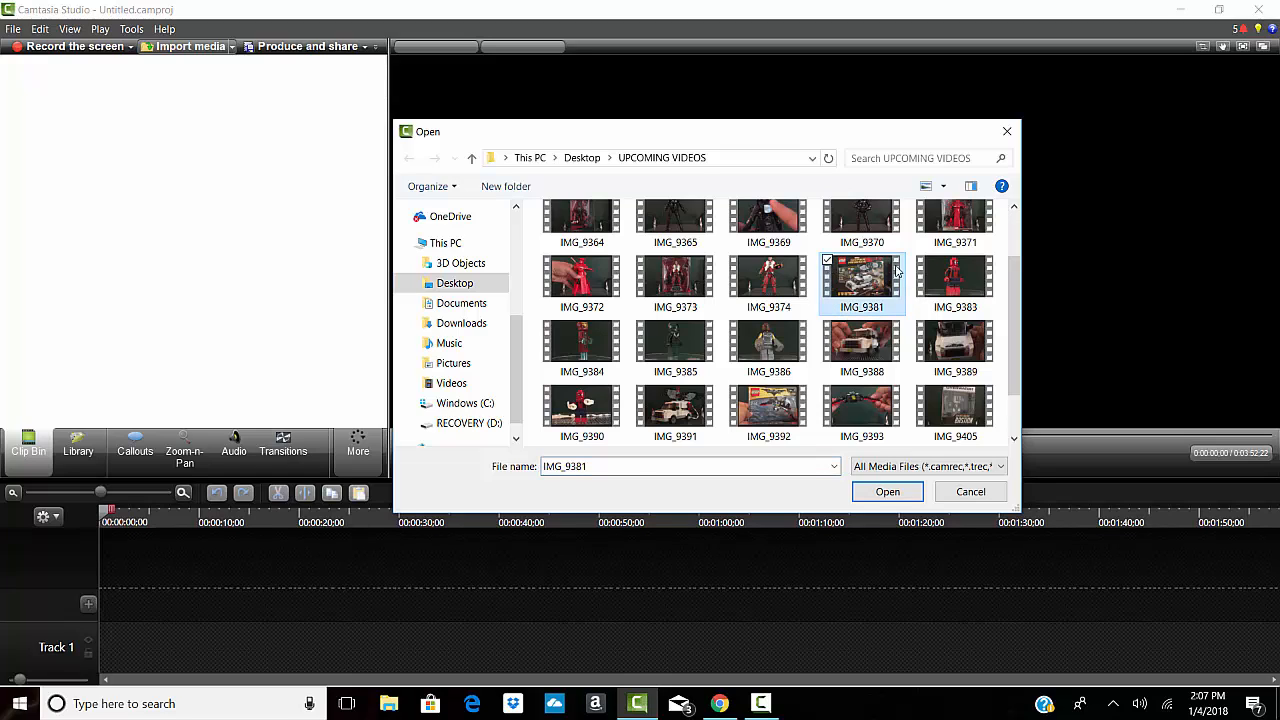
click(920, 261)
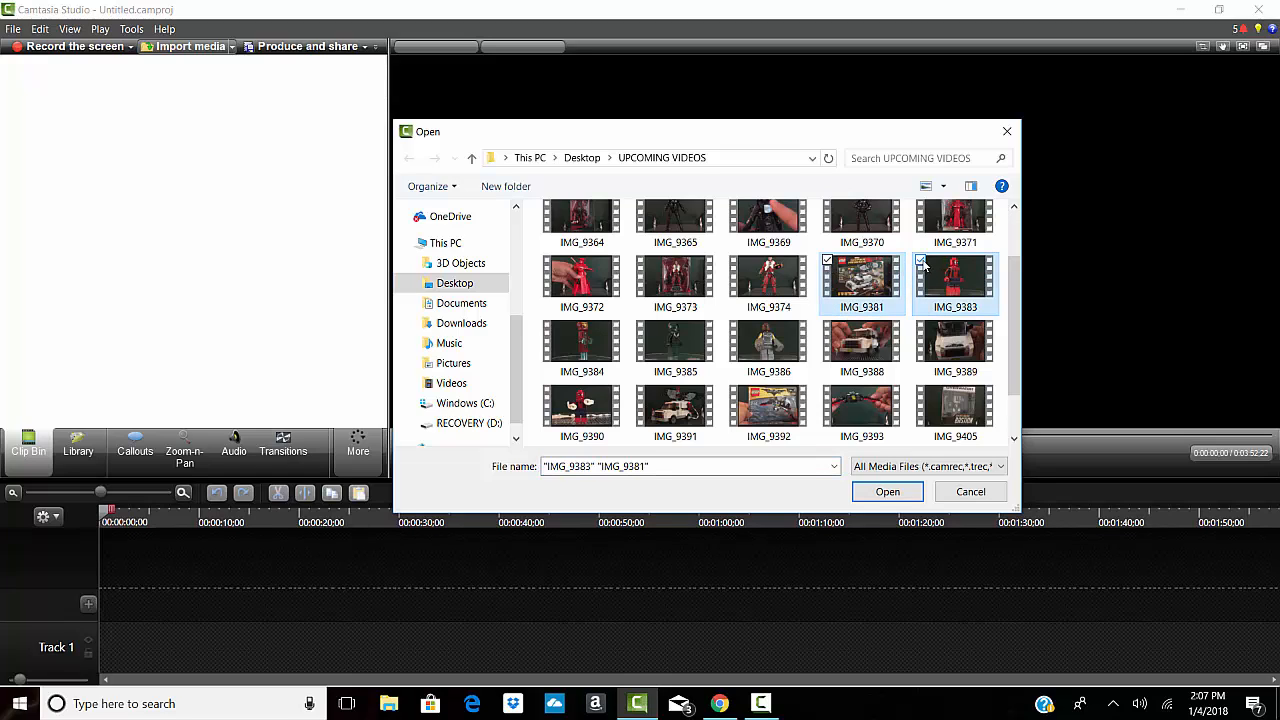
click(548, 326)
click(641, 326)
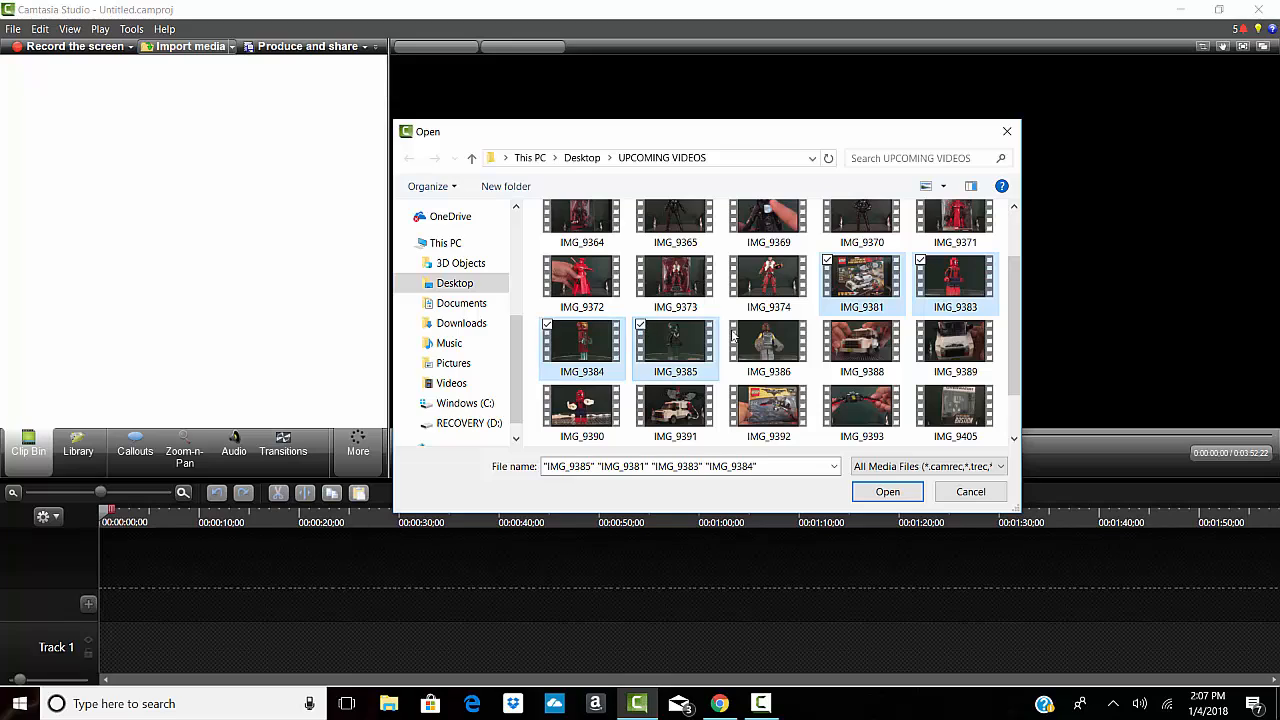
click(734, 326)
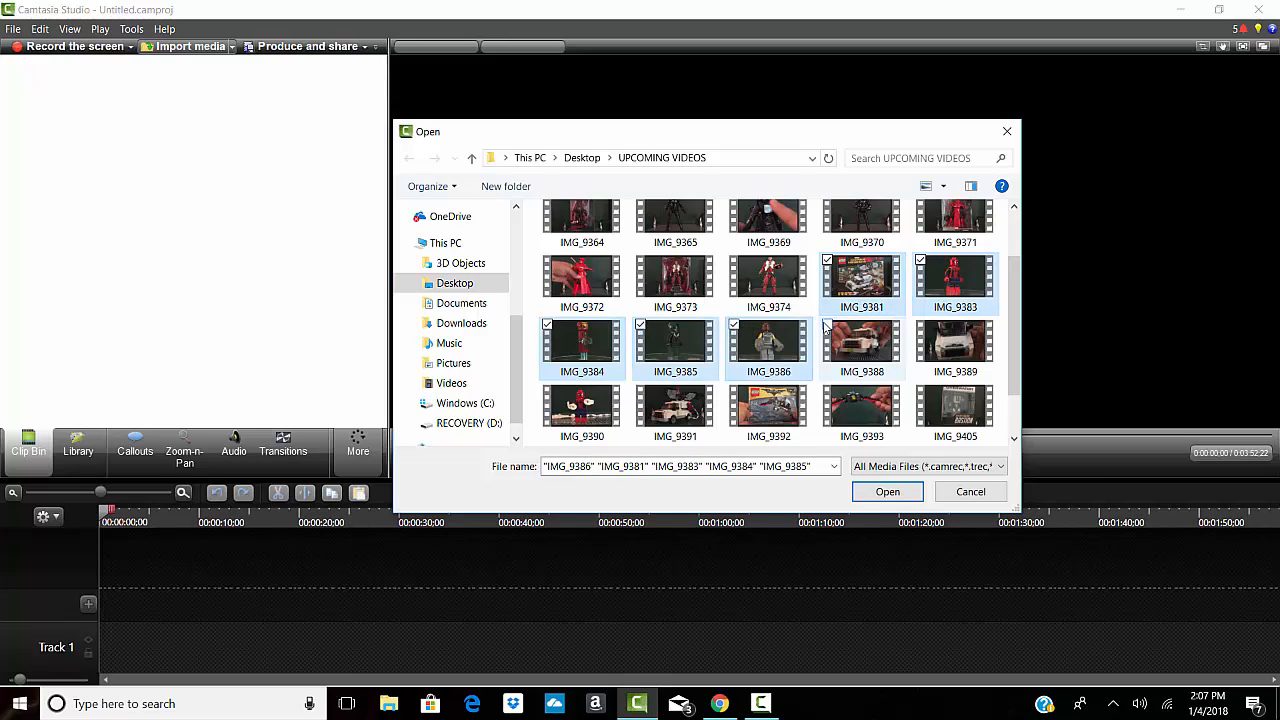
click(827, 326)
click(920, 326)
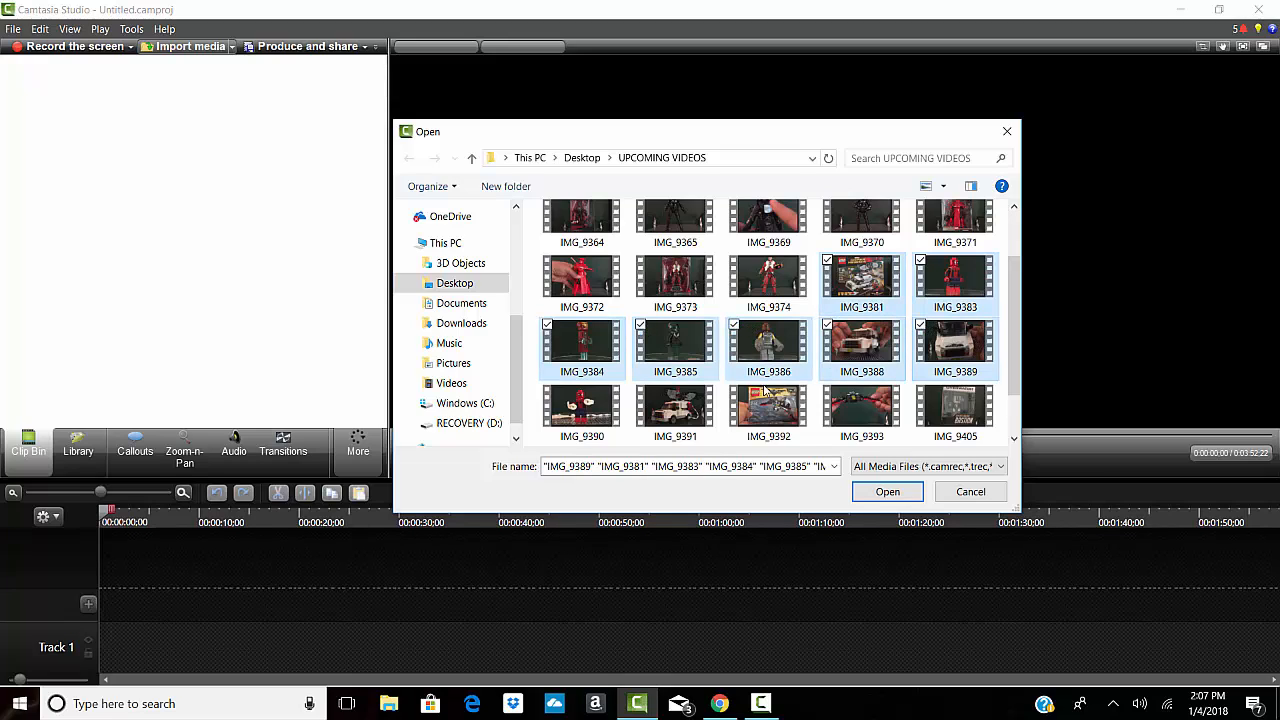
click(548, 390)
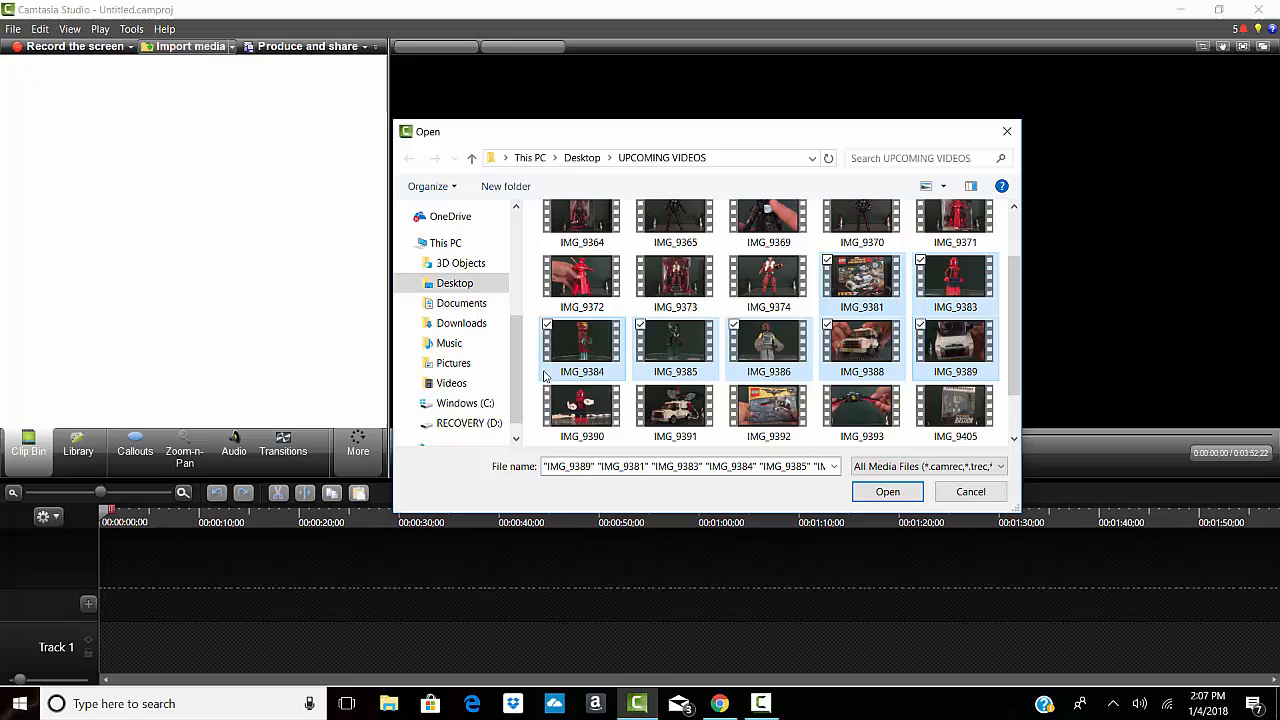
click(641, 390)
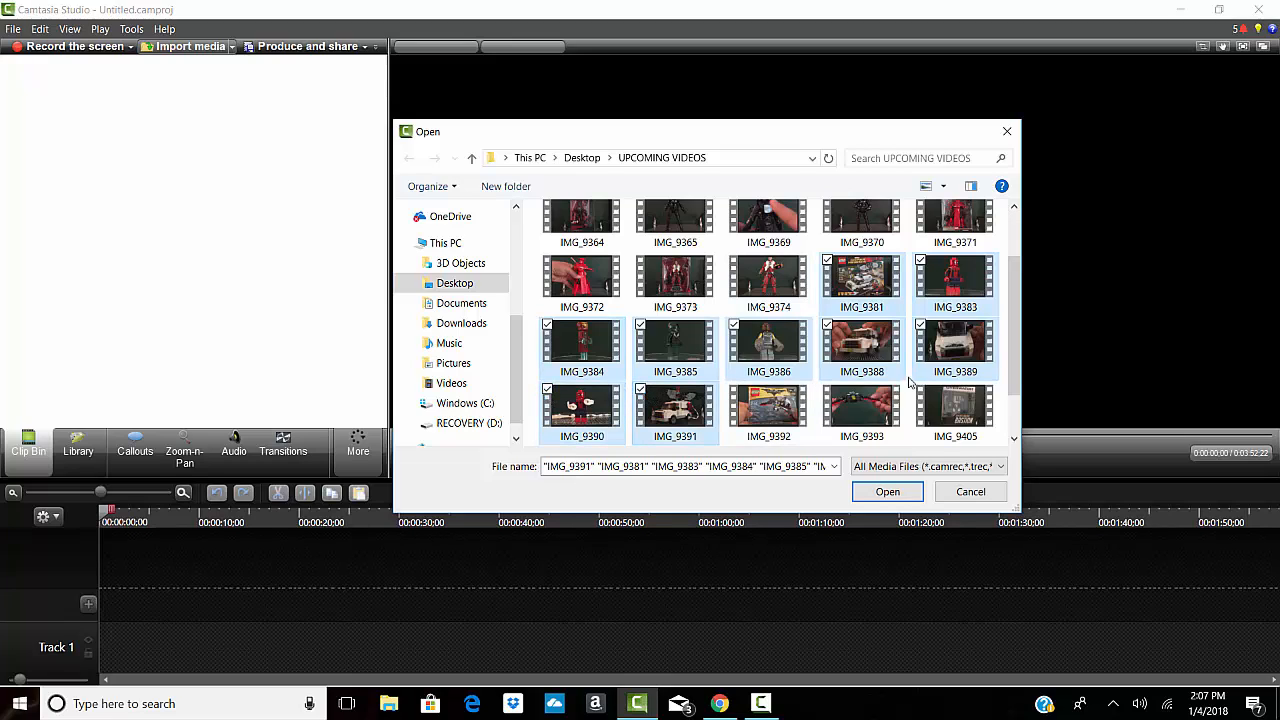
click(887, 492)
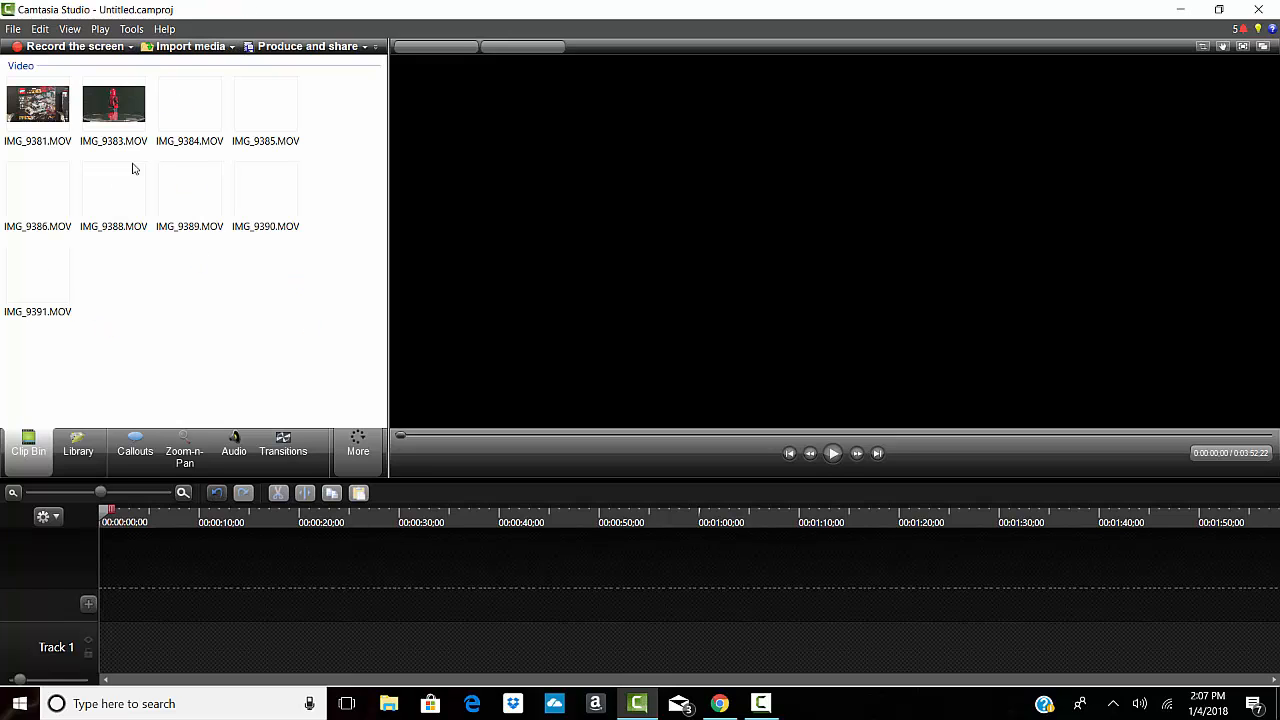
- Import the image IMG_6389 (1)2 from the Downloads folder into the Clip Bin
click(204, 48)
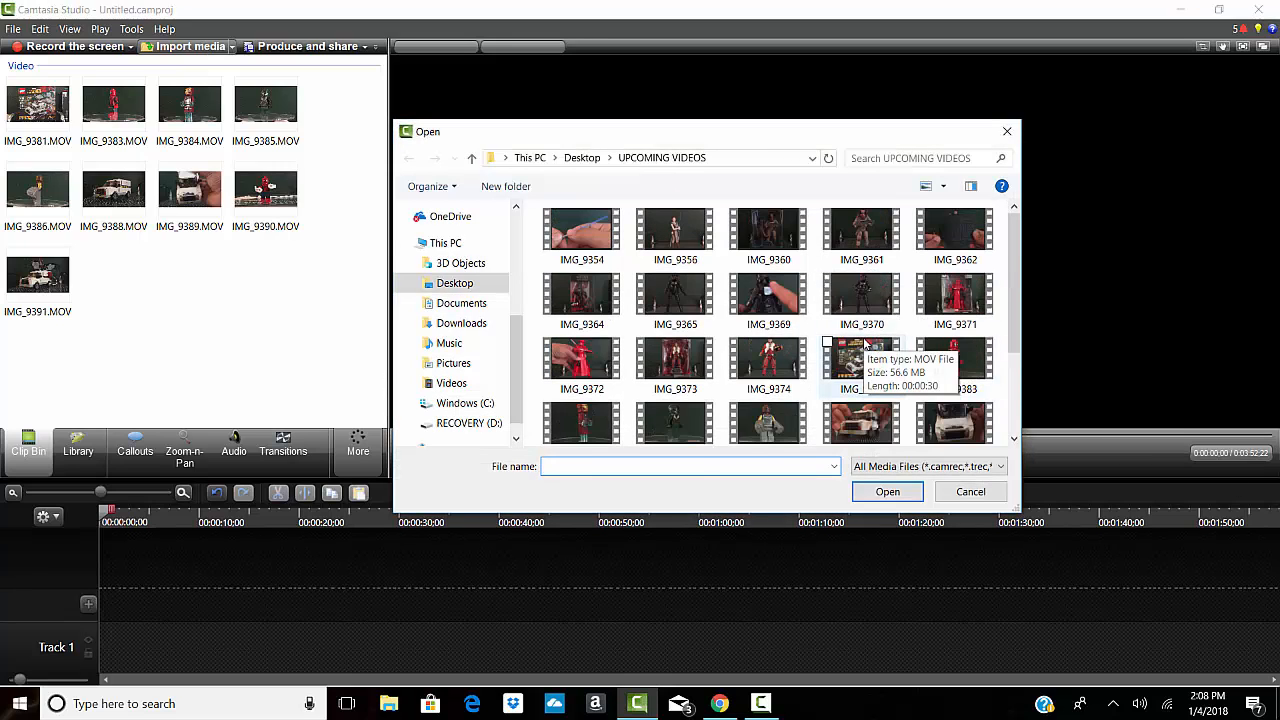
click(452, 343)
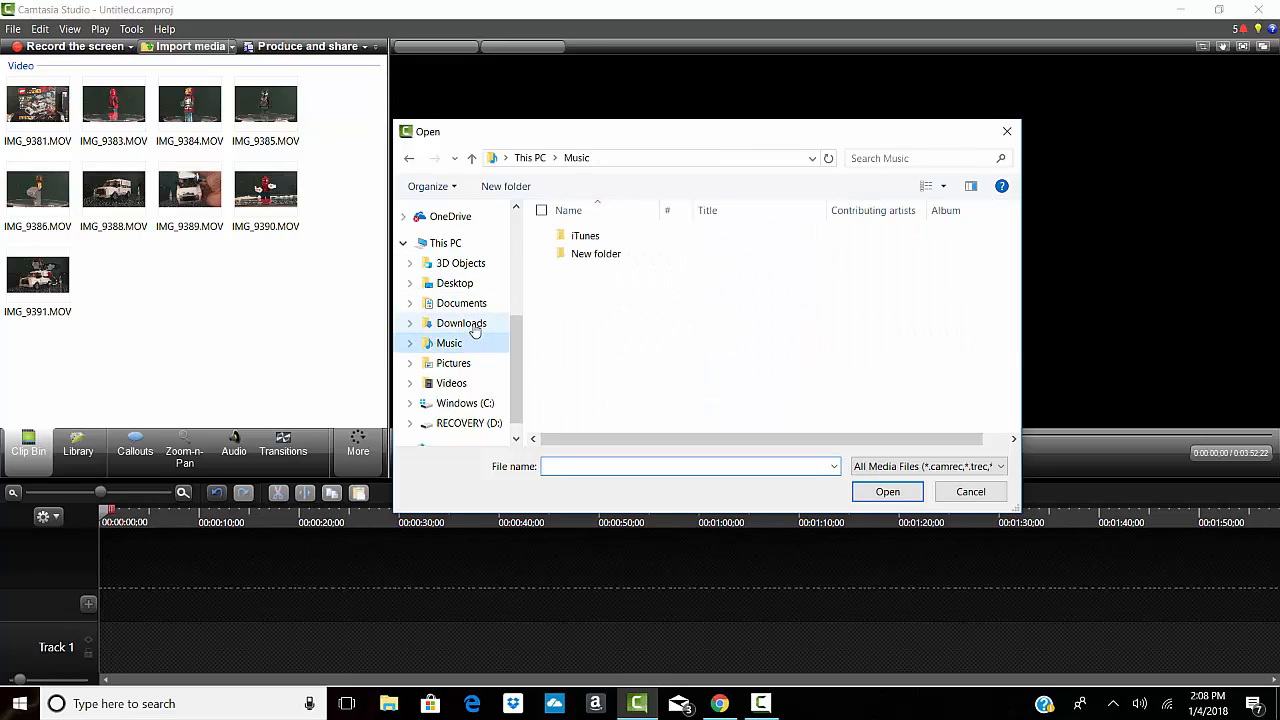
click(473, 327)
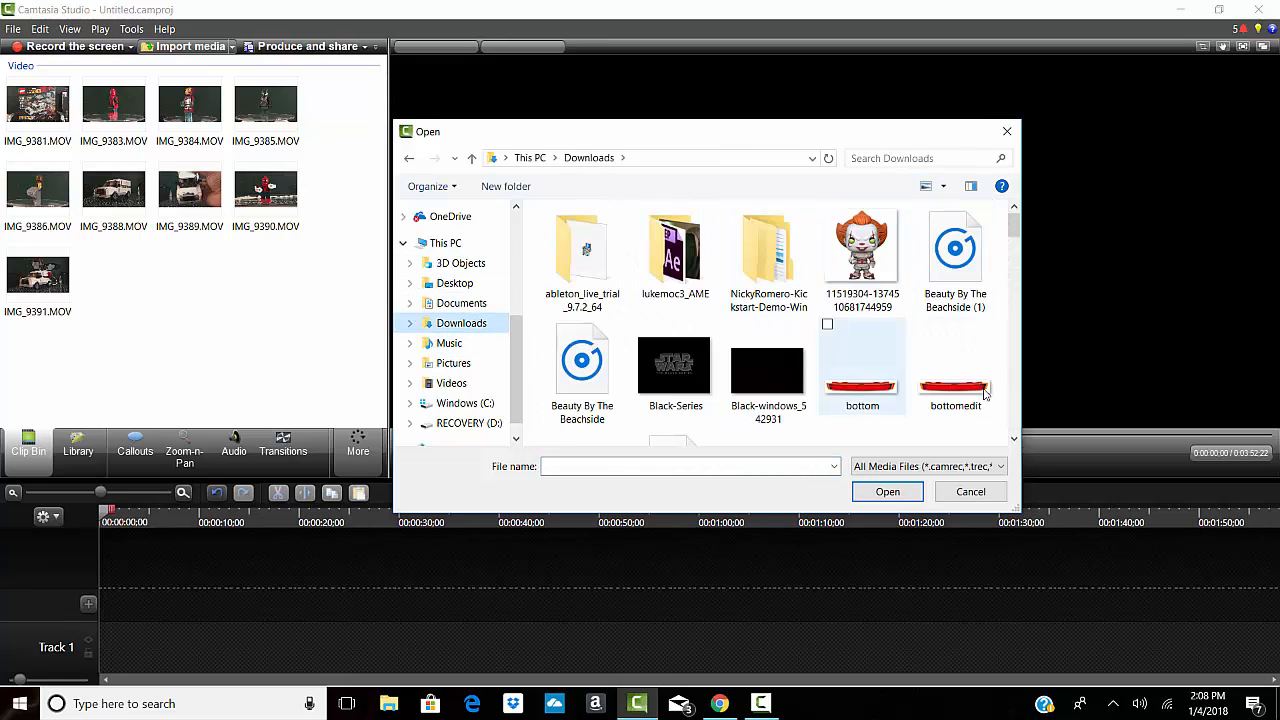
scroll(806, 362, down, 3)
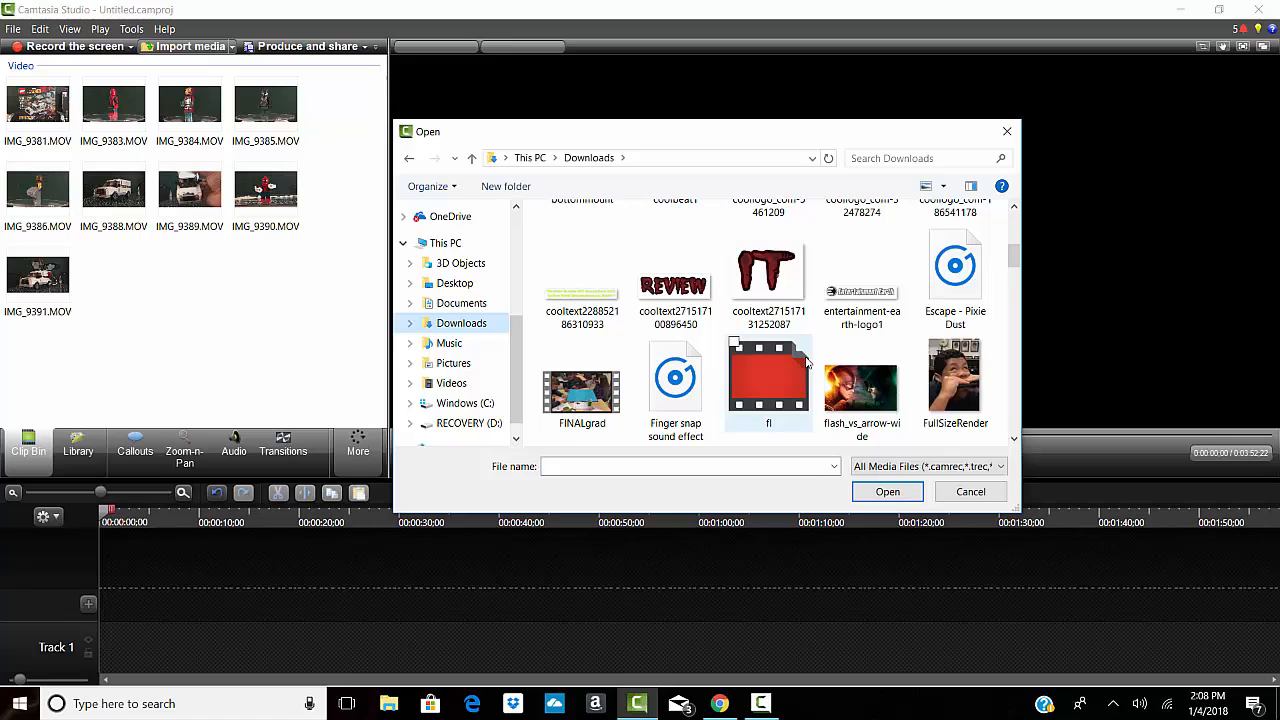
scroll(806, 362, down, 4)
scroll(806, 362, up, 3)
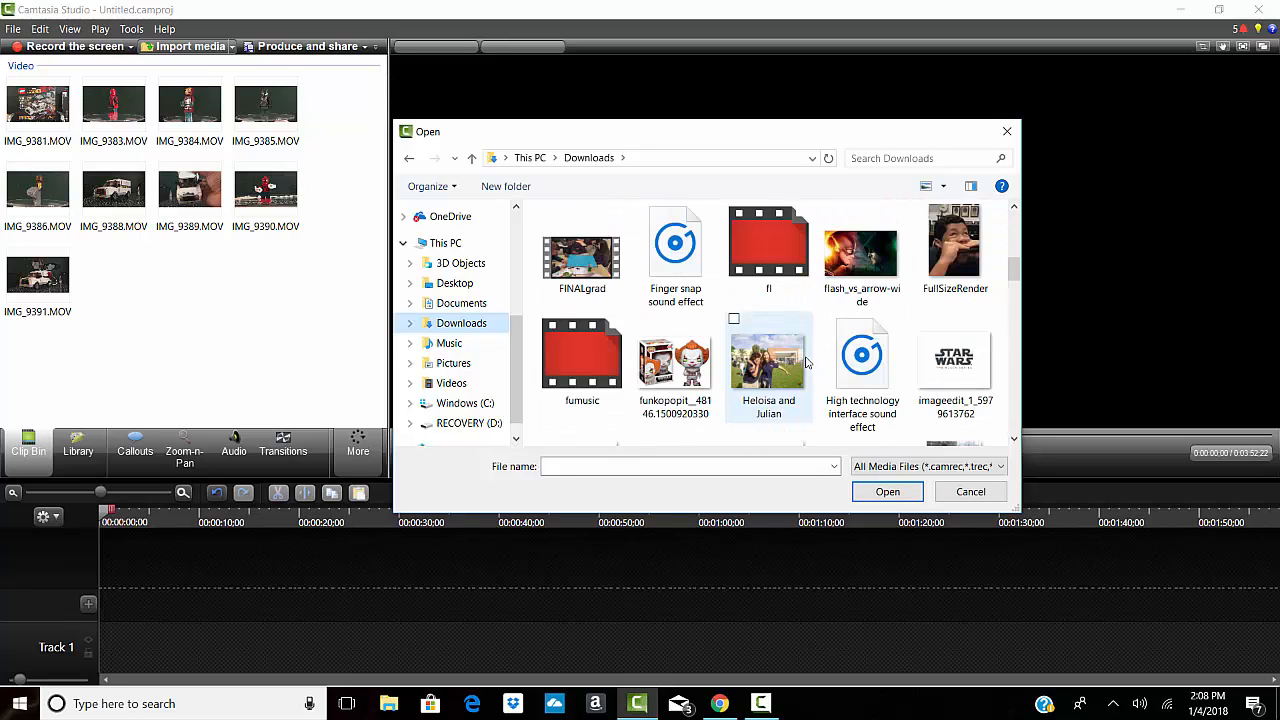
scroll(806, 362, down, 10)
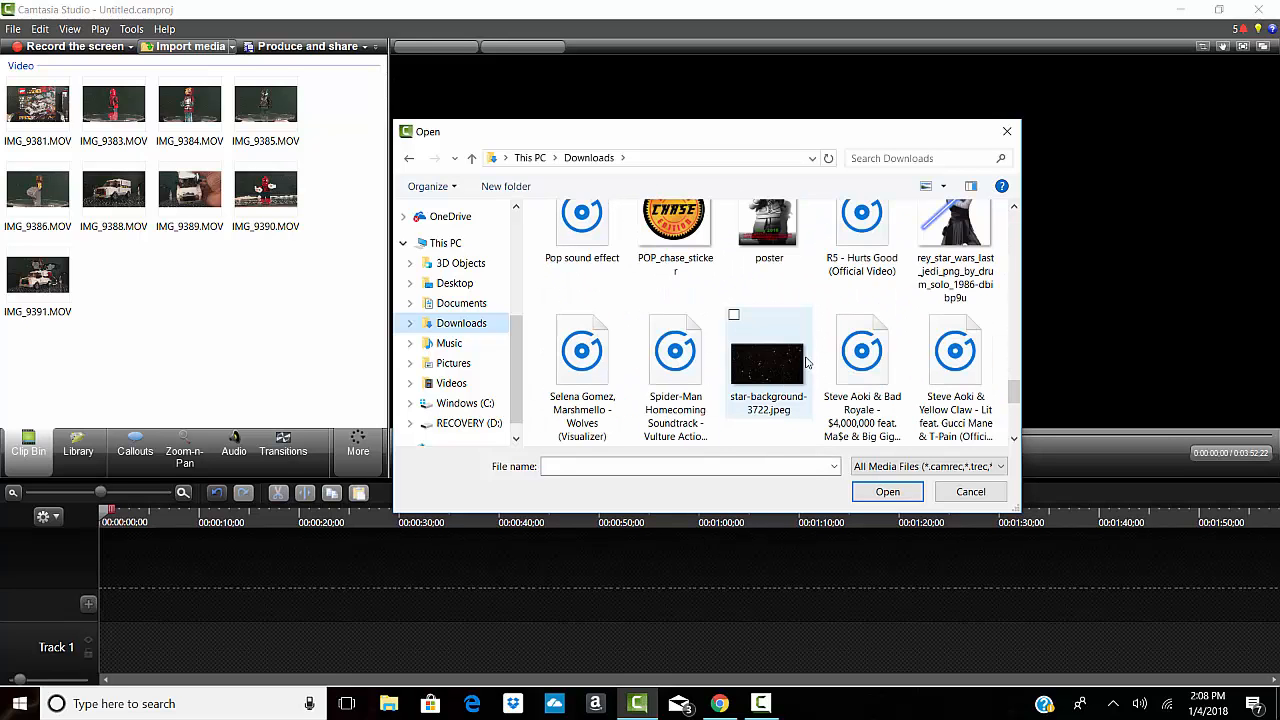
scroll(806, 362, up, 1)
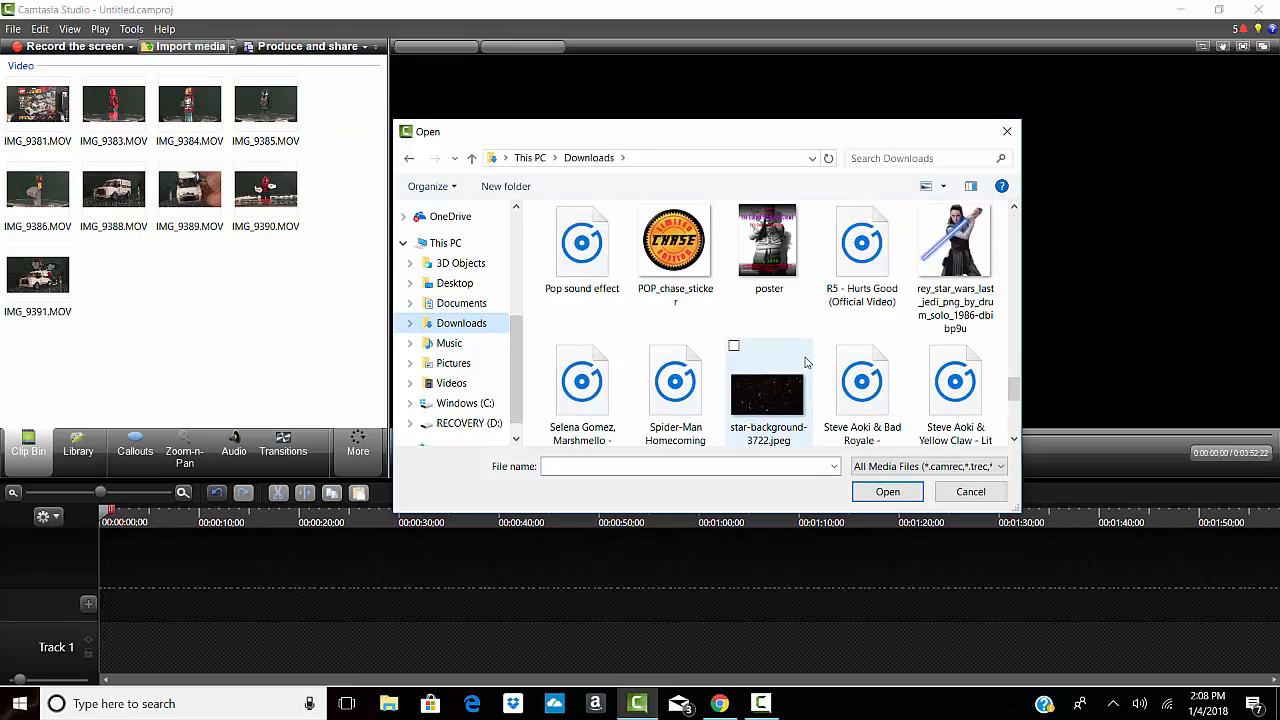
scroll(806, 362, down, 4)
scroll(806, 362, up, 7)
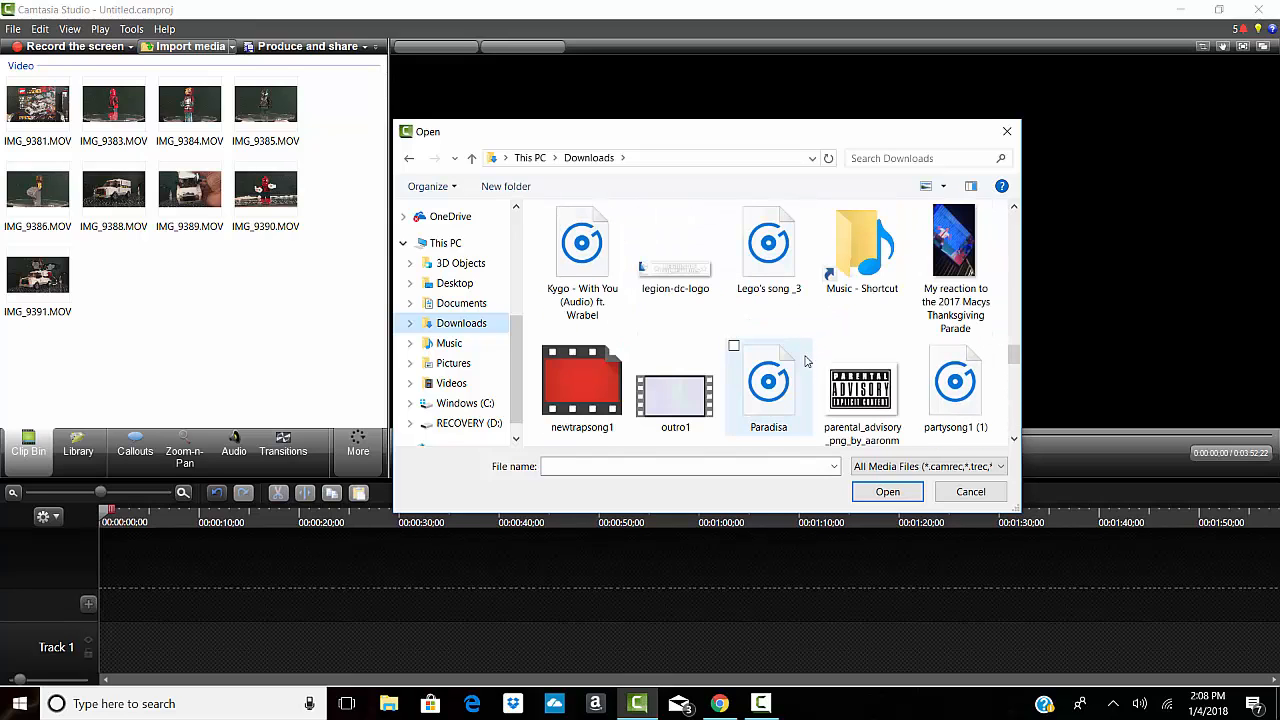
scroll(806, 362, up, 3)
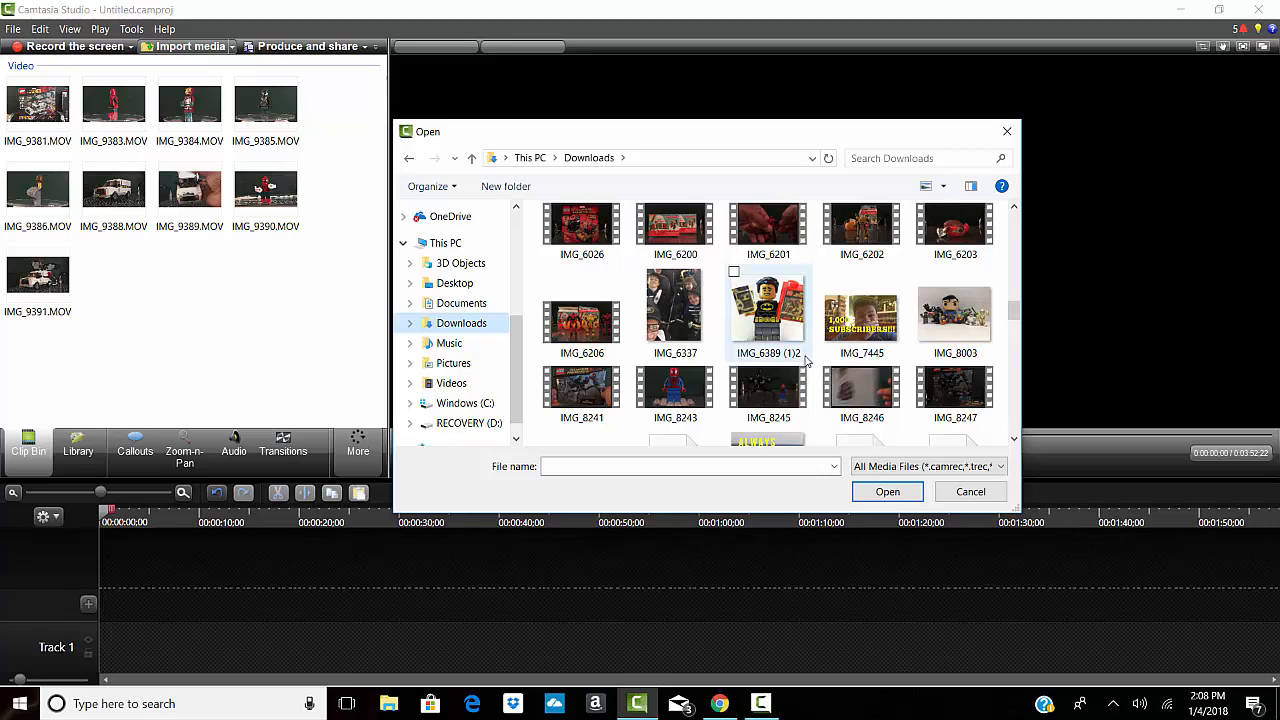
click(768, 308)
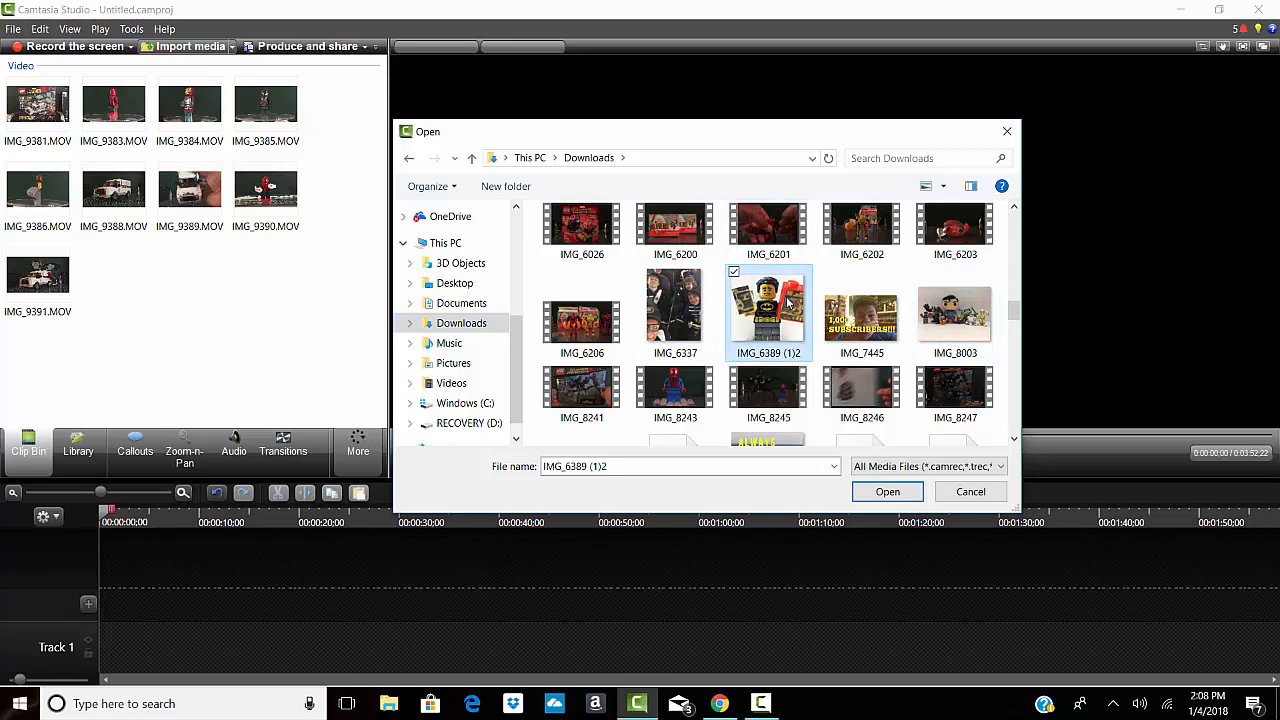
click(887, 494)
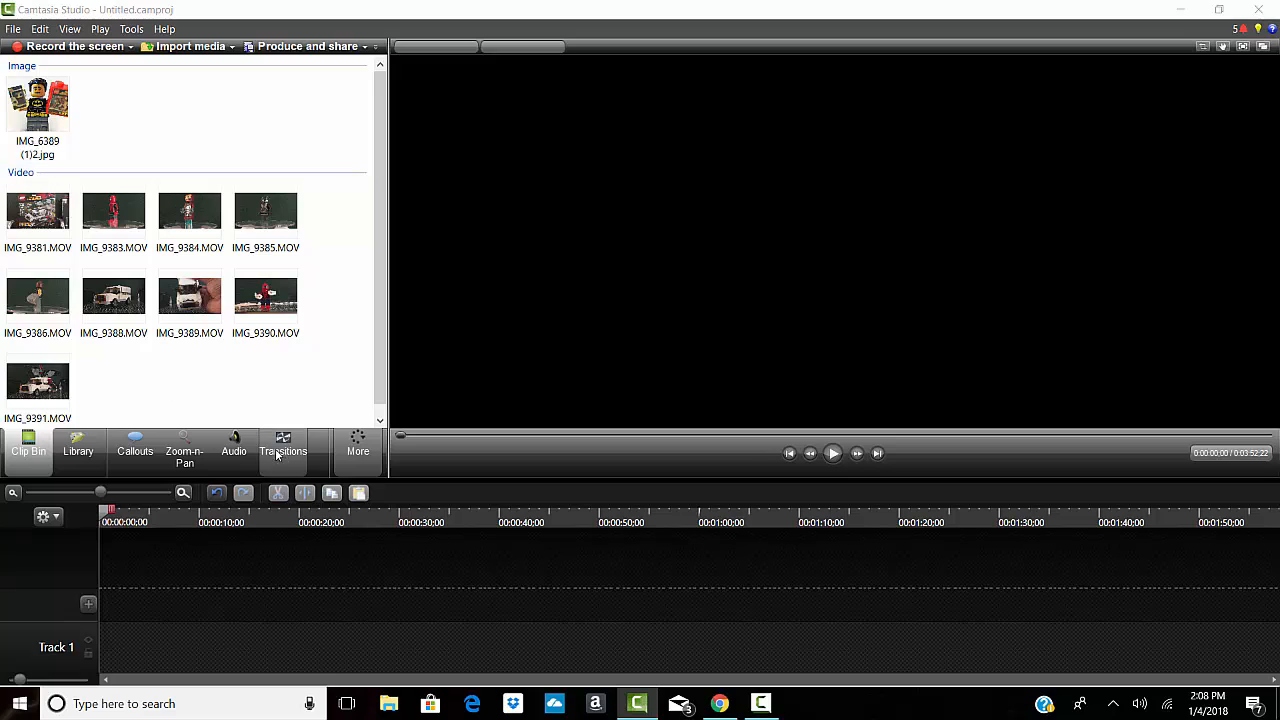
- Import the audio file Escape - Pixie Dust from the Downloads folder into the Clip Bin
click(185, 52)
scroll(771, 281, down, 5)
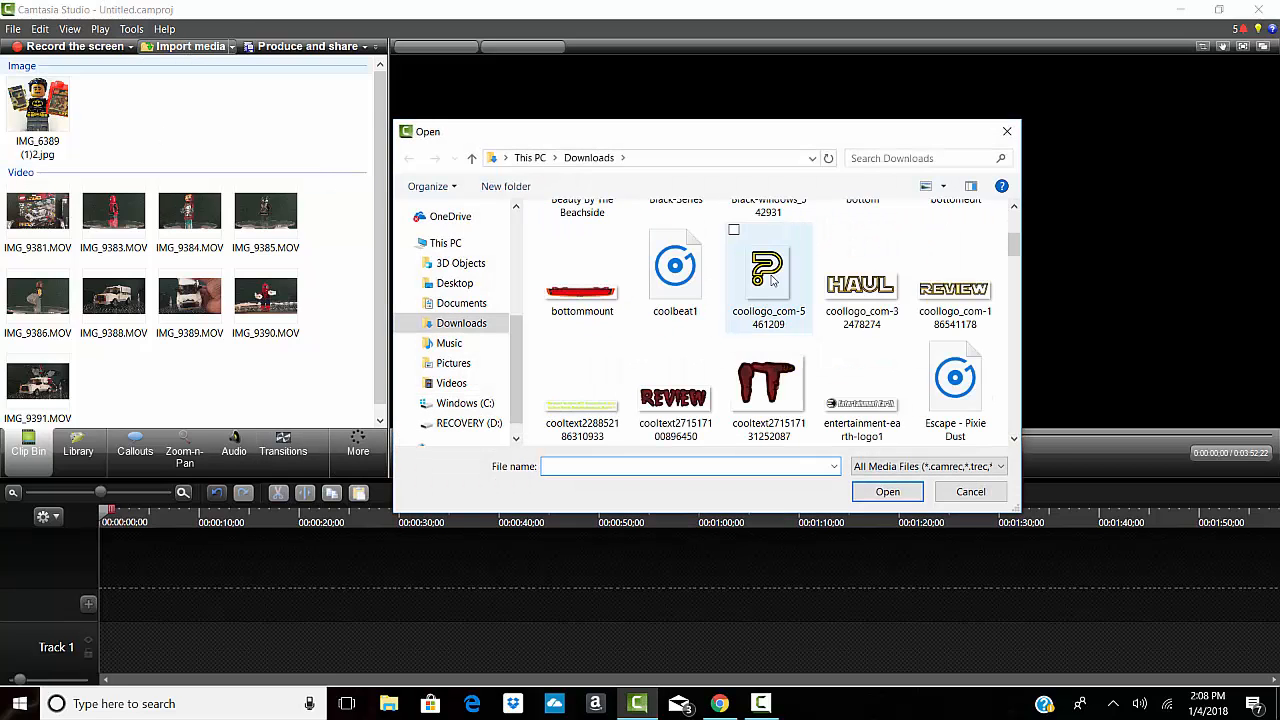
scroll(771, 281, down, 10)
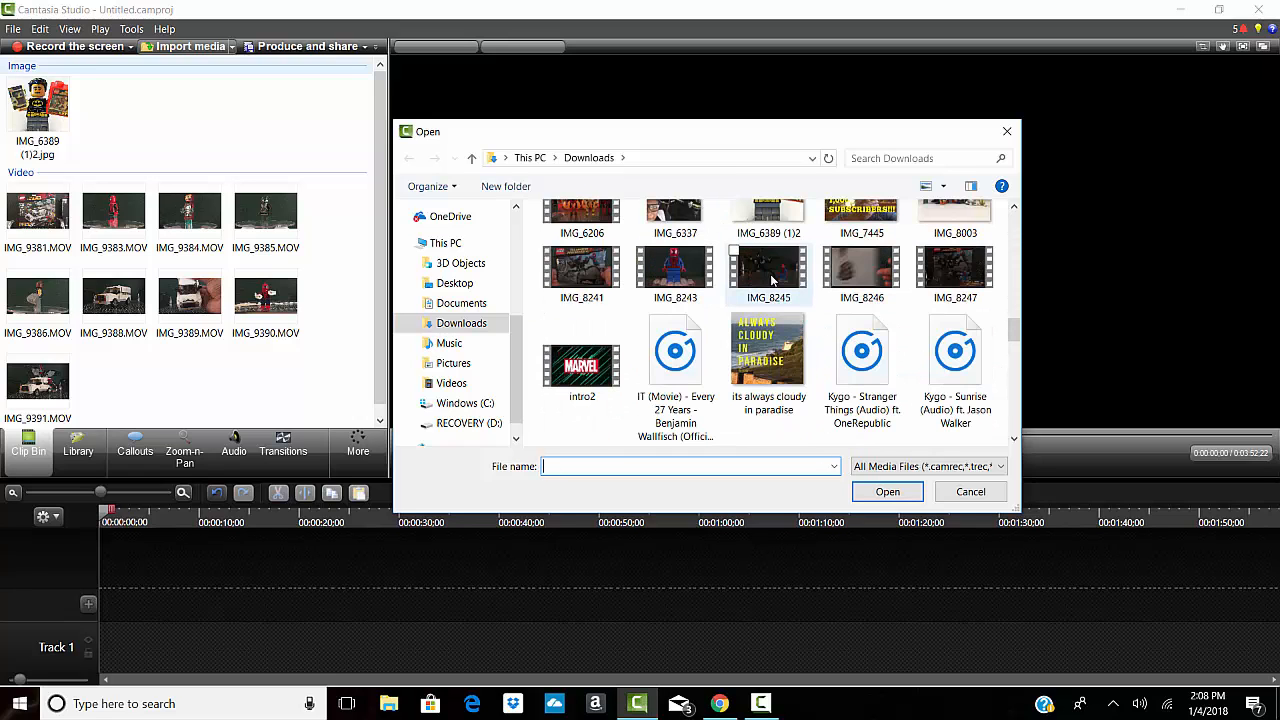
scroll(771, 281, down, 5)
scroll(771, 281, down, 4)
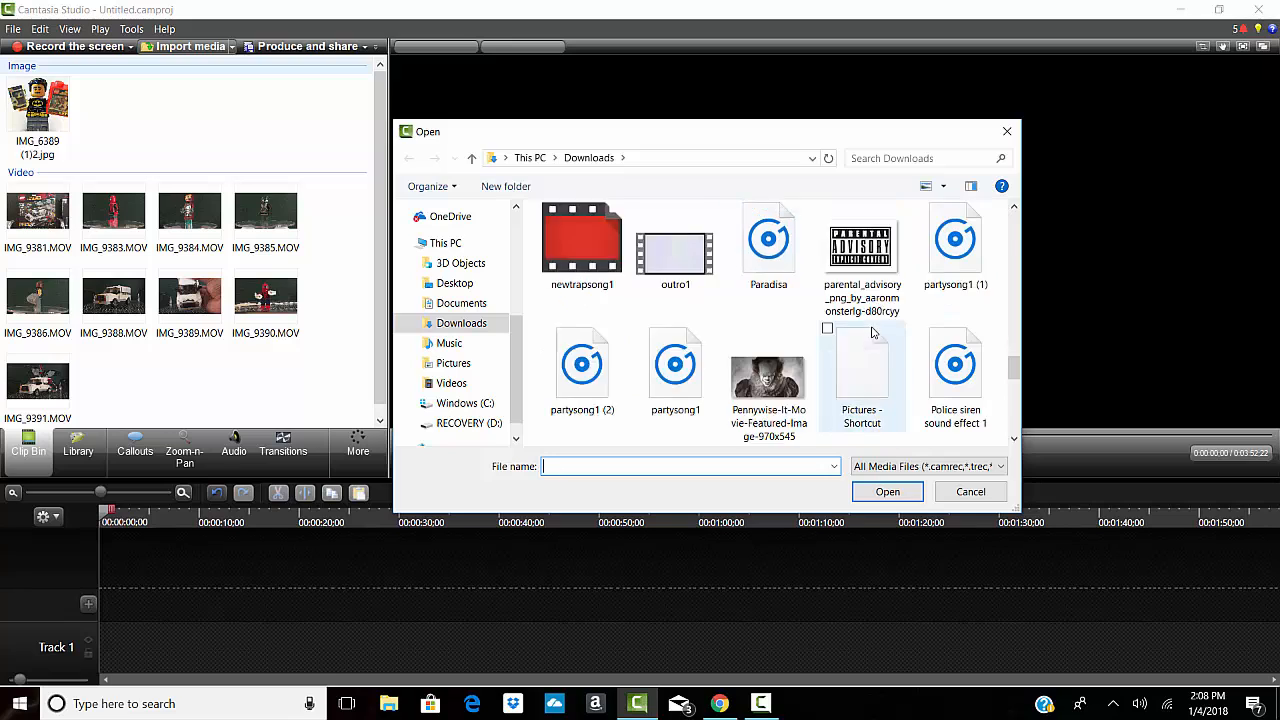
scroll(871, 330, down, 4)
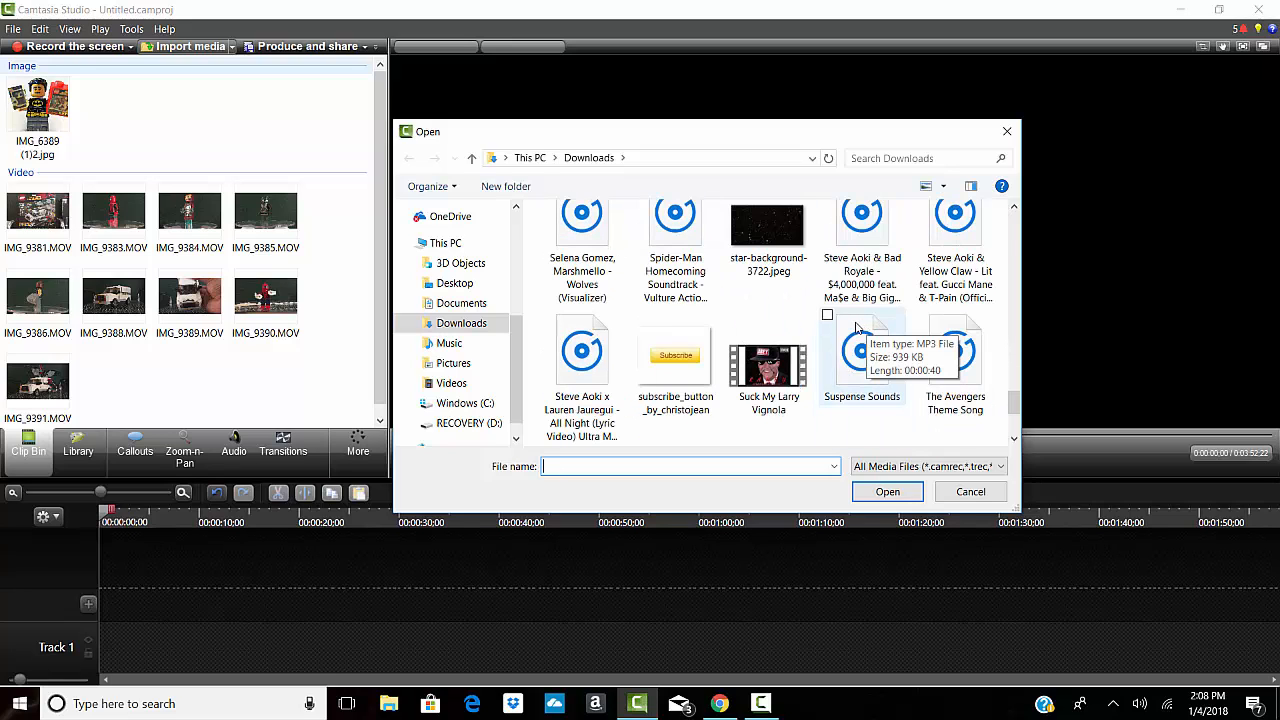
scroll(856, 328, down, 2)
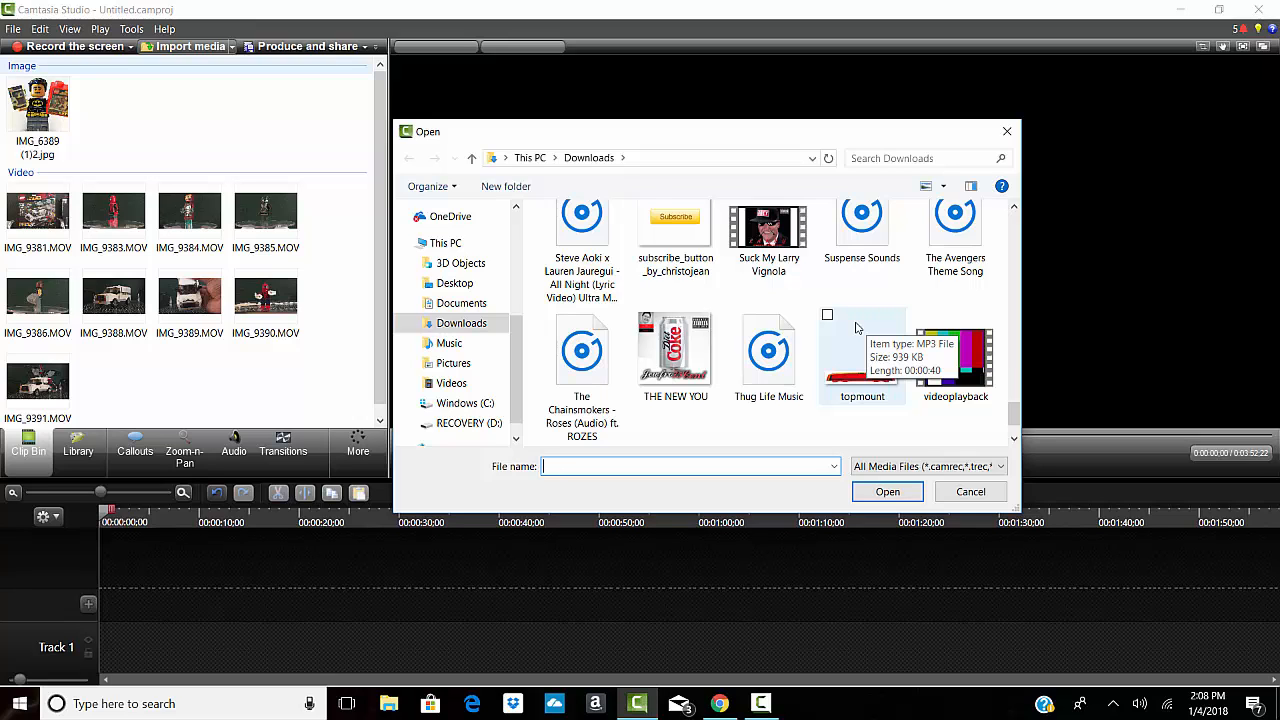
scroll(856, 328, down, 2)
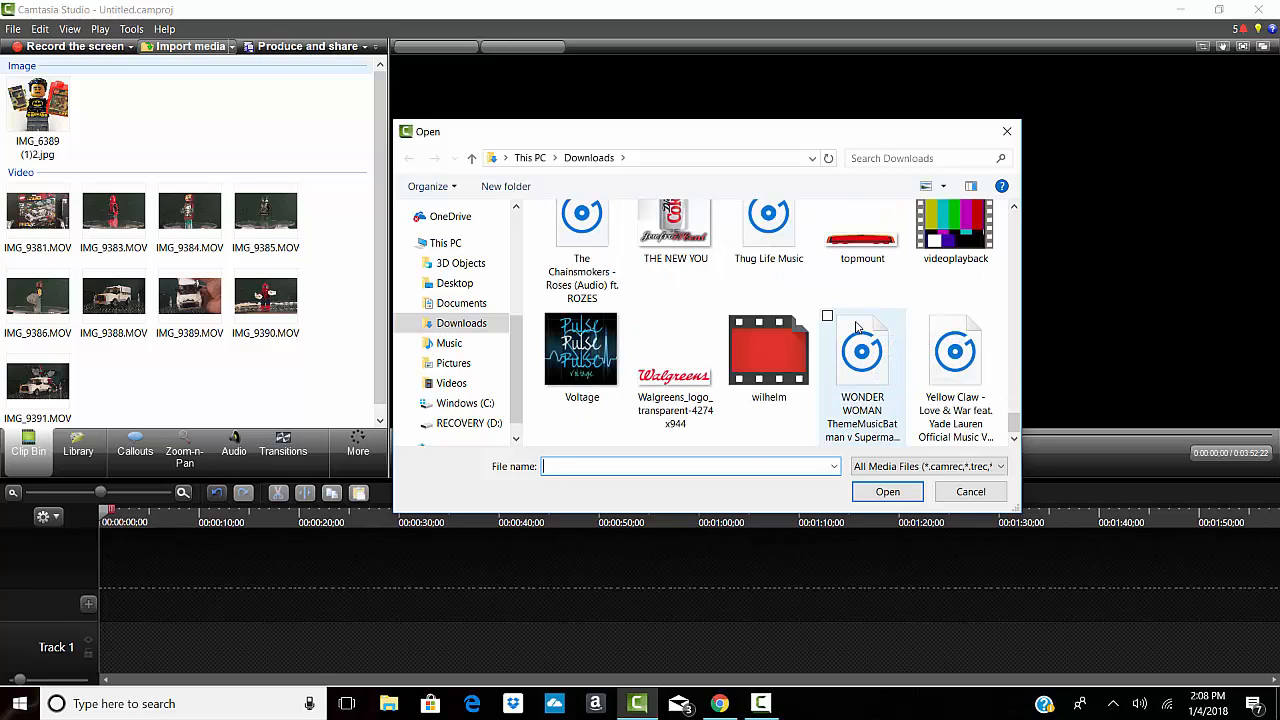
scroll(856, 328, up, 10)
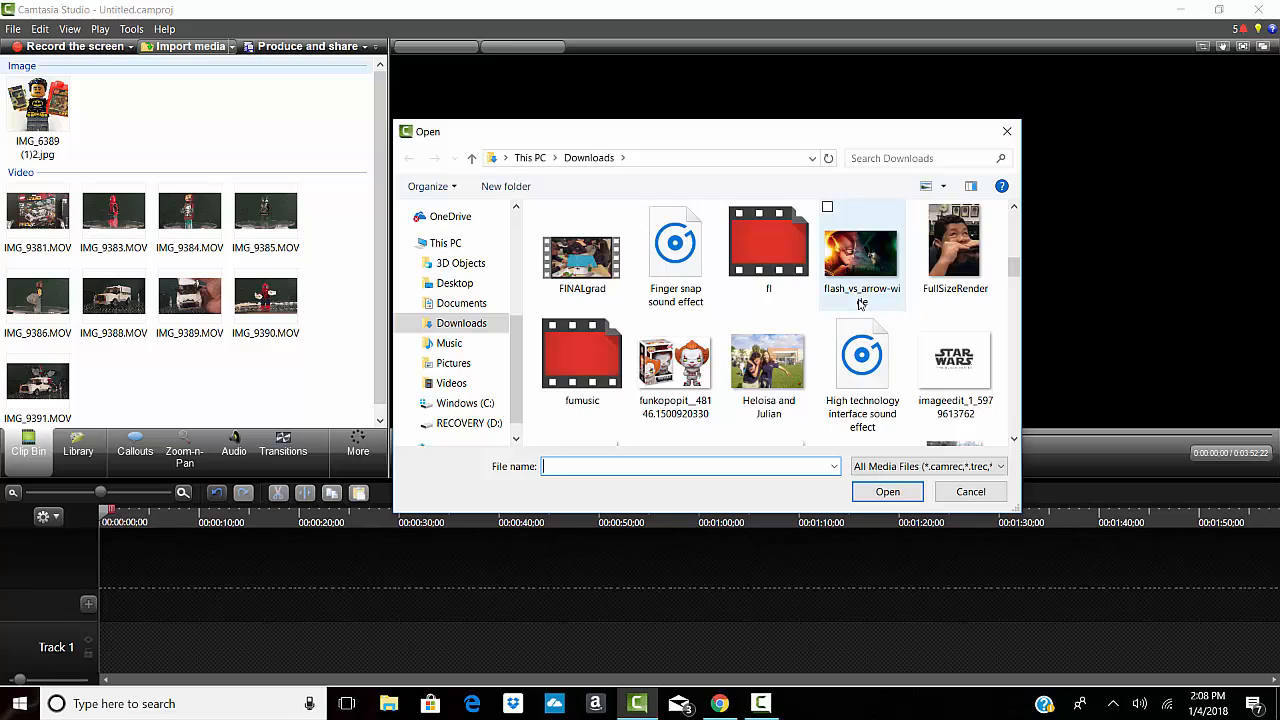
scroll(861, 304, up, 5)
scroll(859, 304, down, 5)
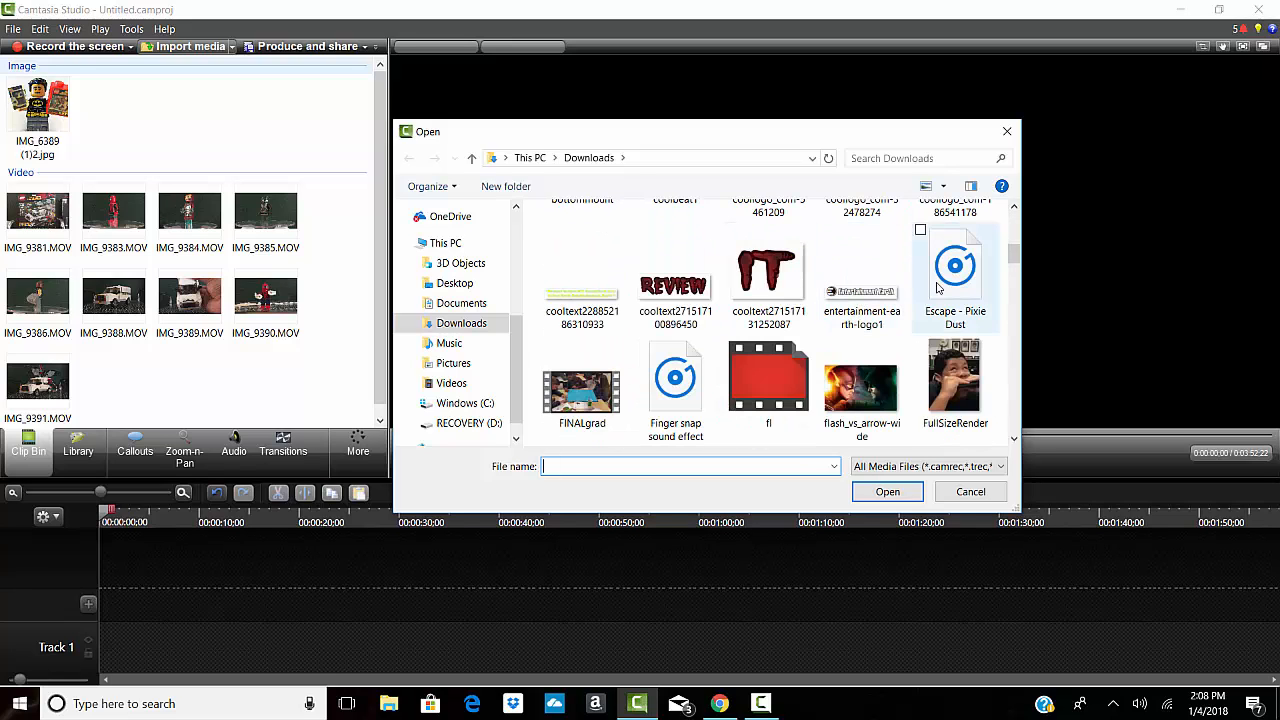
click(976, 278)
click(918, 492)
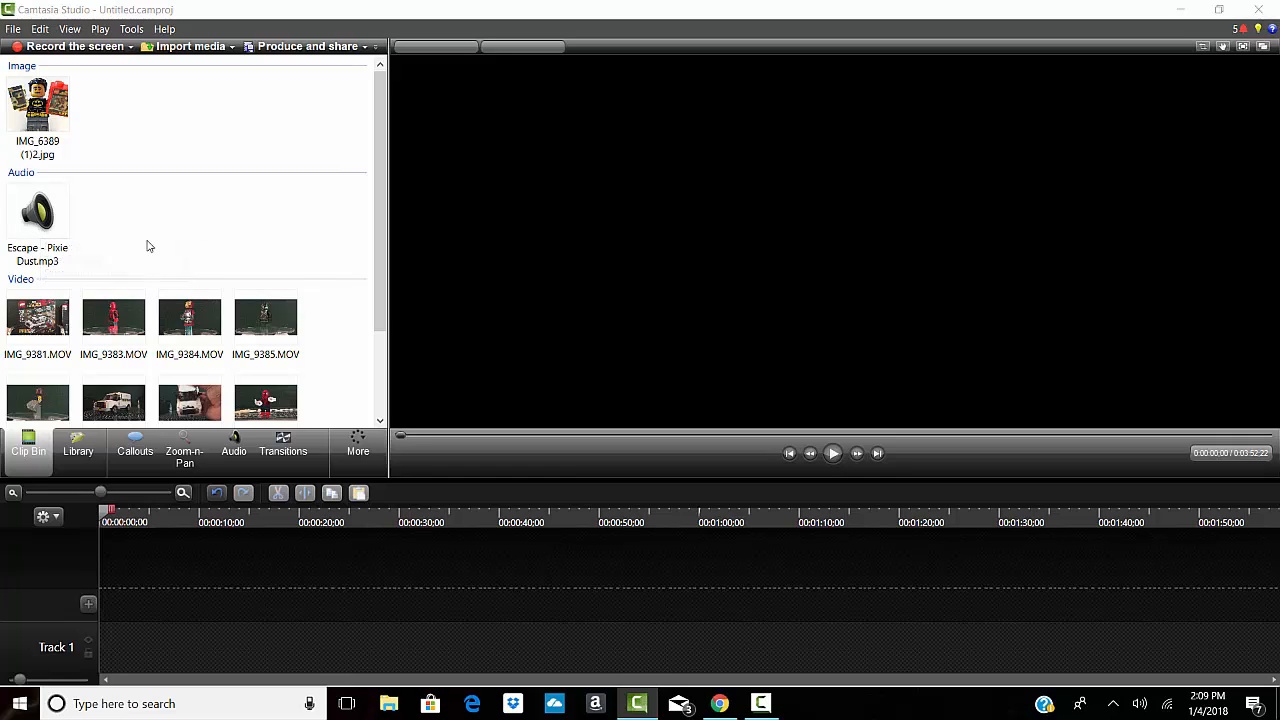
- Place the clip IMG_9381.MOV from the Clip Bin at the start of Track 1
scroll(120, 290, down, 3)
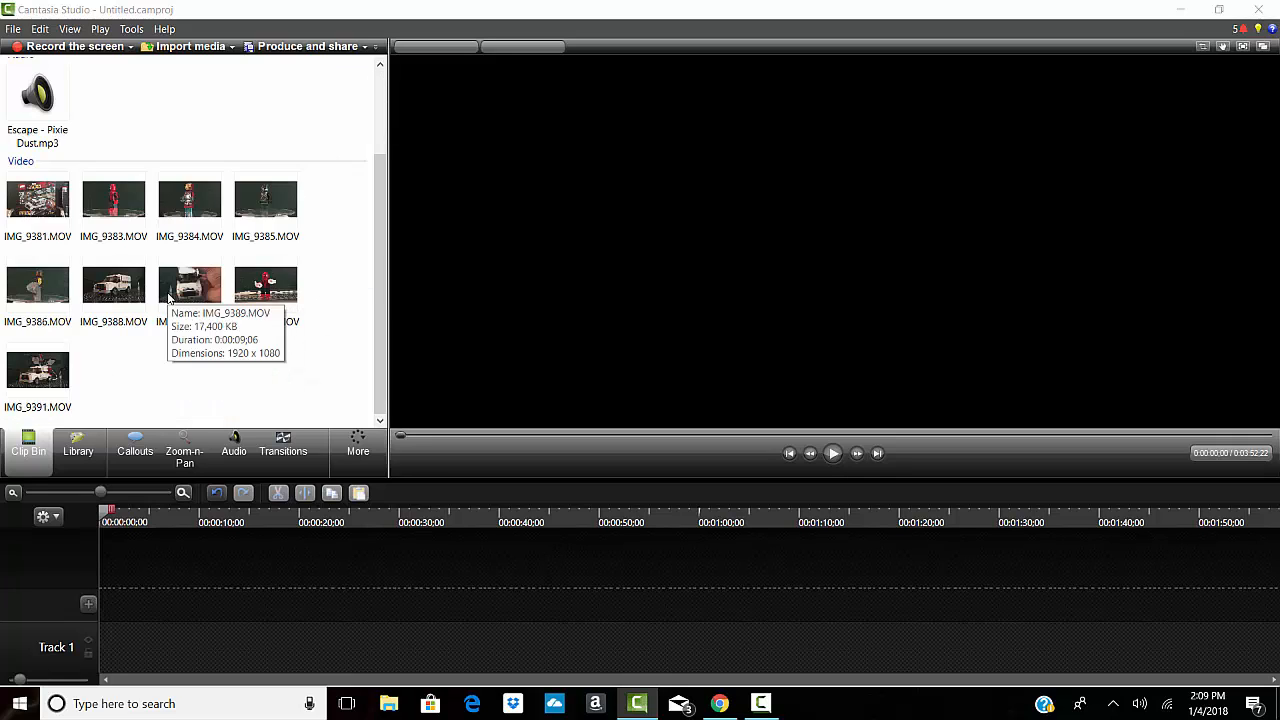
scroll(120, 290, up, 3)
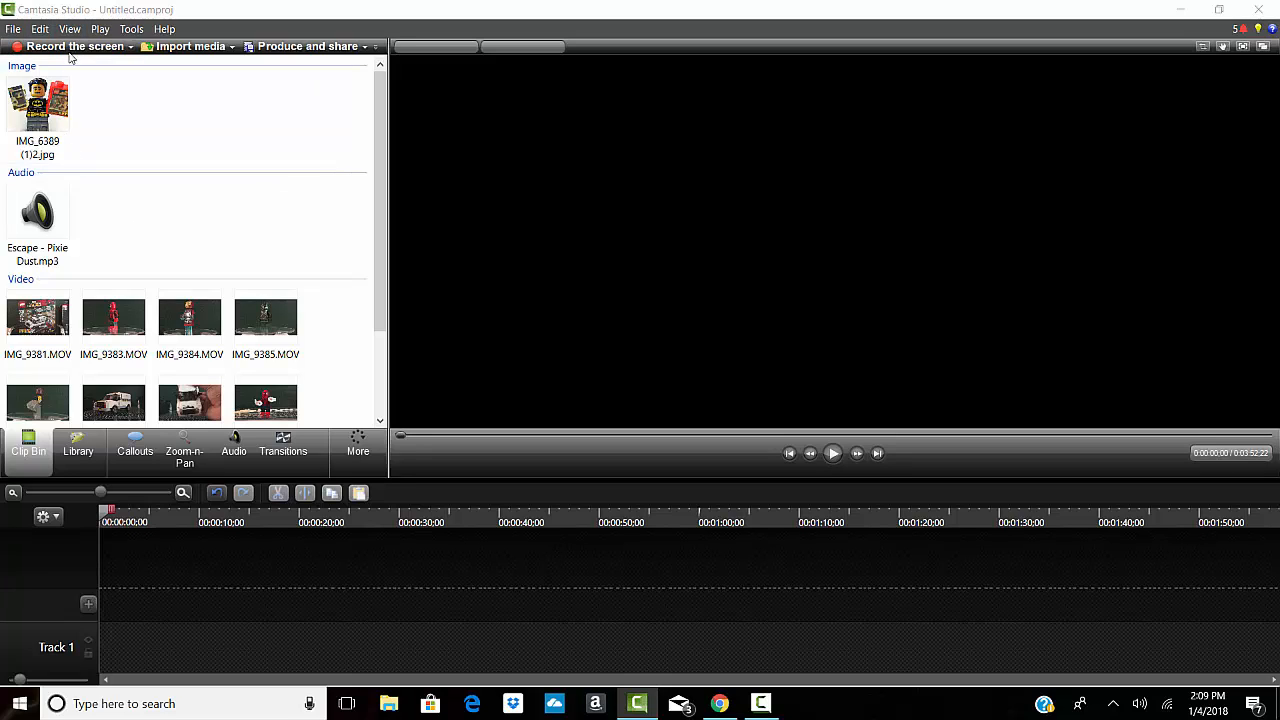
scroll(120, 396, down, 2)
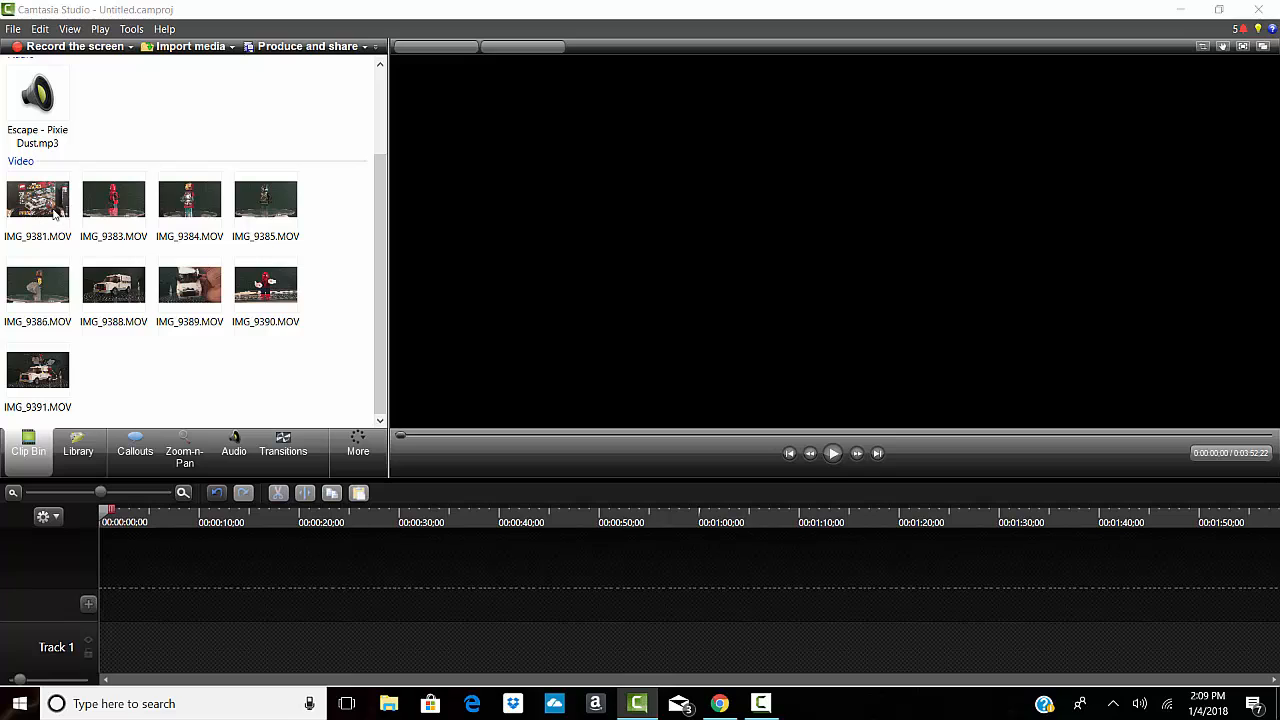
drag(55, 212, 50, 229)
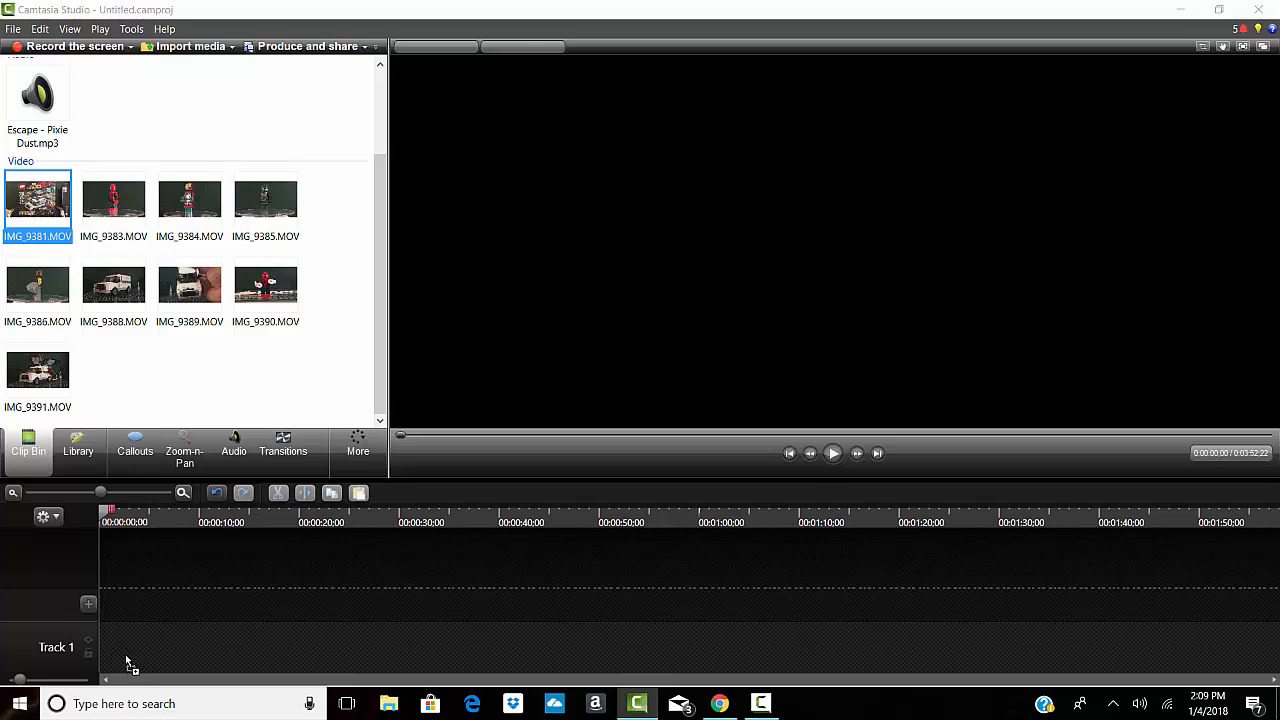
drag(127, 663, 128, 655)
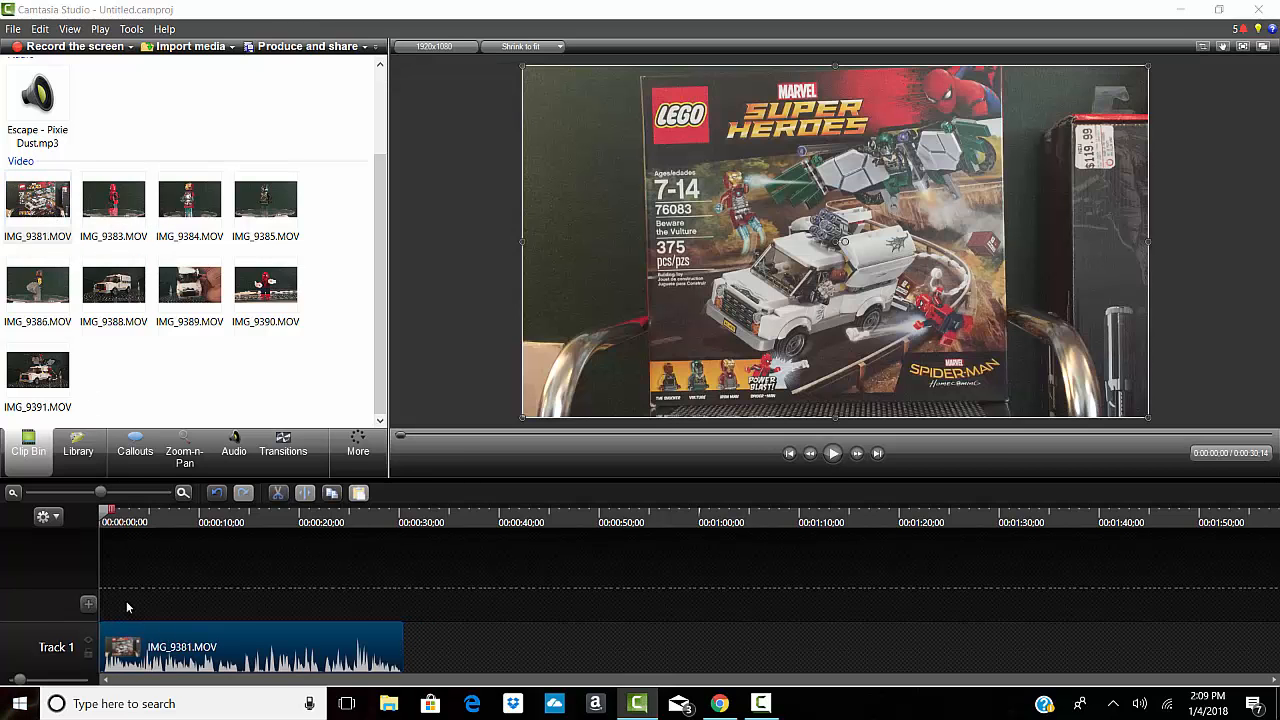
- Add Escape - Pixie Dust.mp3 at the start of Track 1 and align IMG_9381.MOV above it at the start of Track 2
click(234, 450)
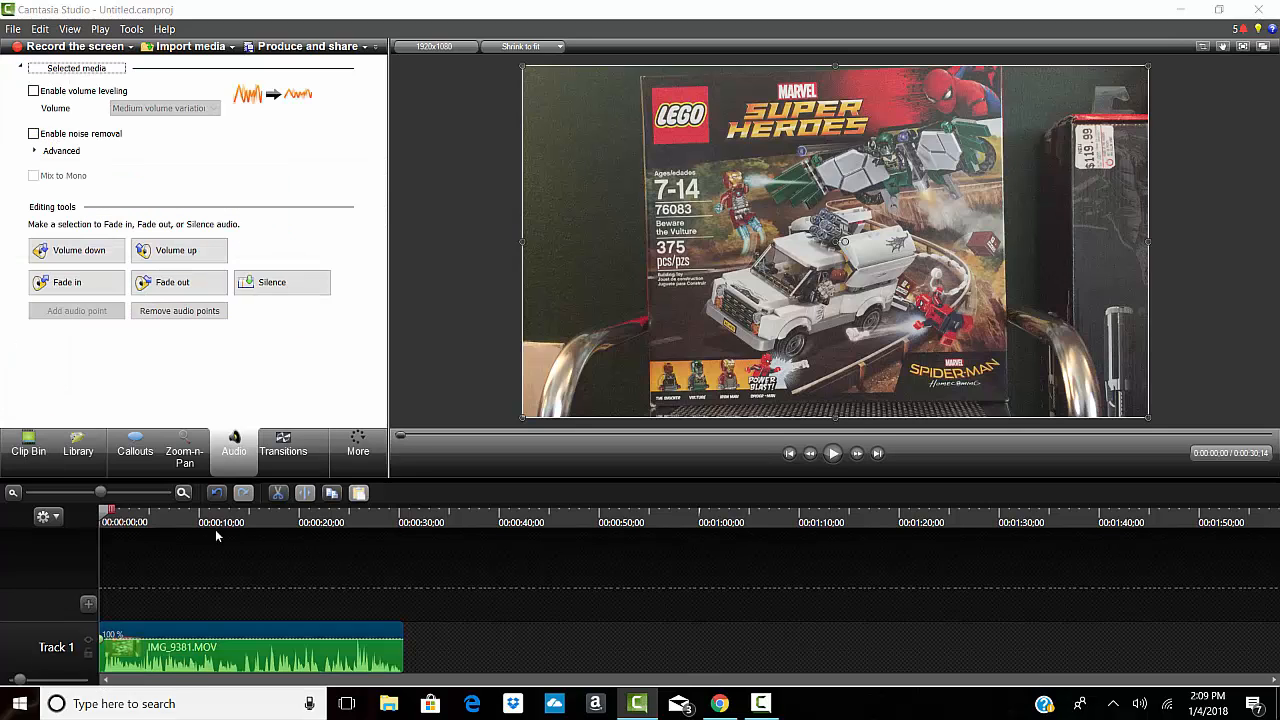
click(216, 635)
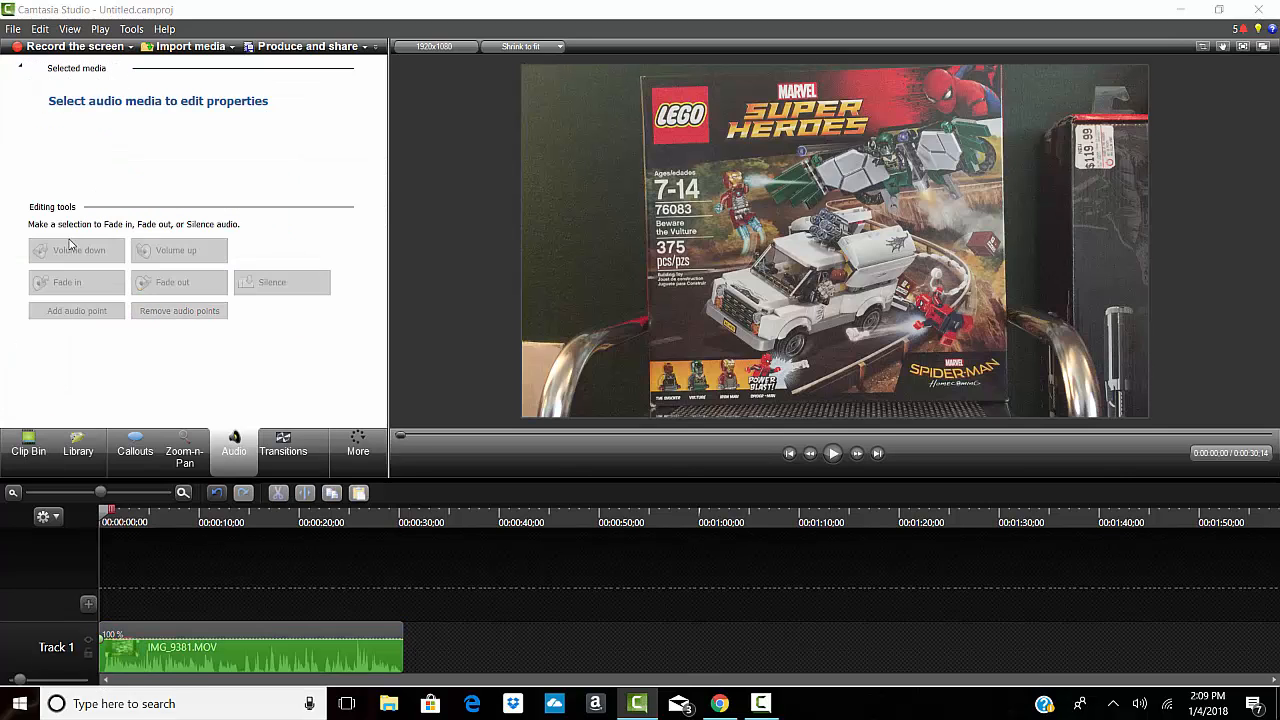
click(22, 442)
drag(66, 100, 100, 272)
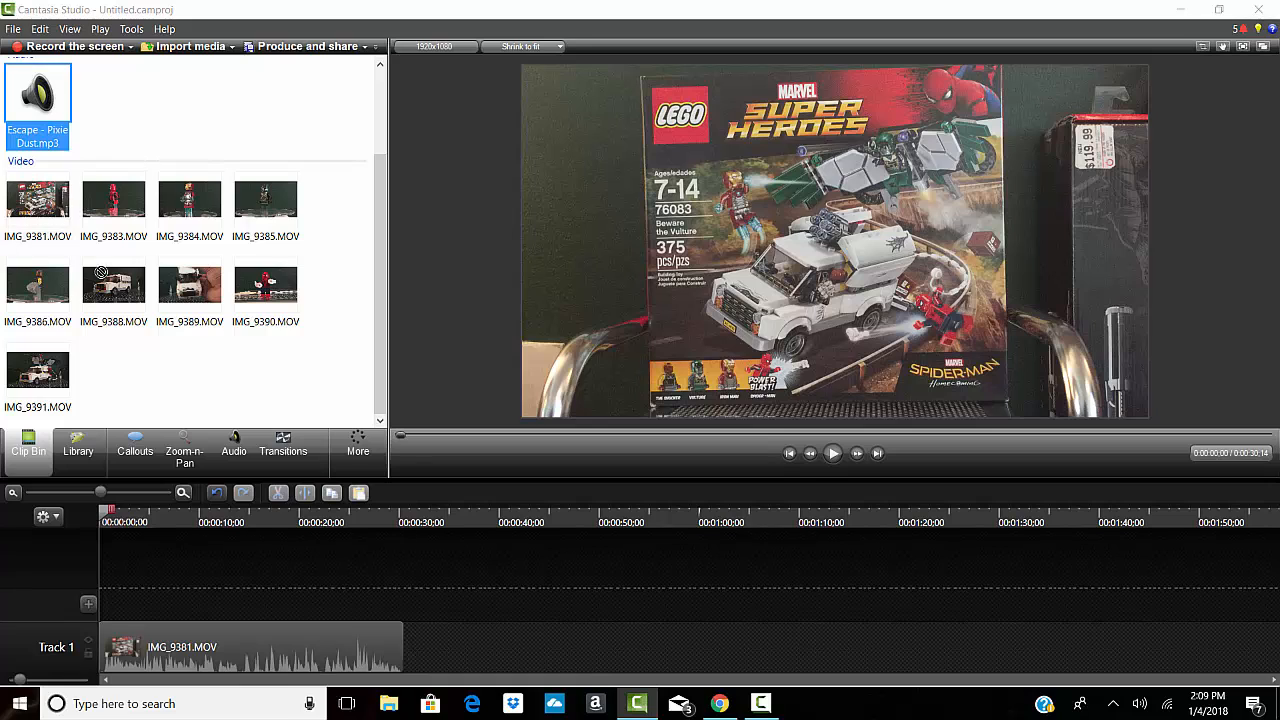
drag(116, 614, 152, 662)
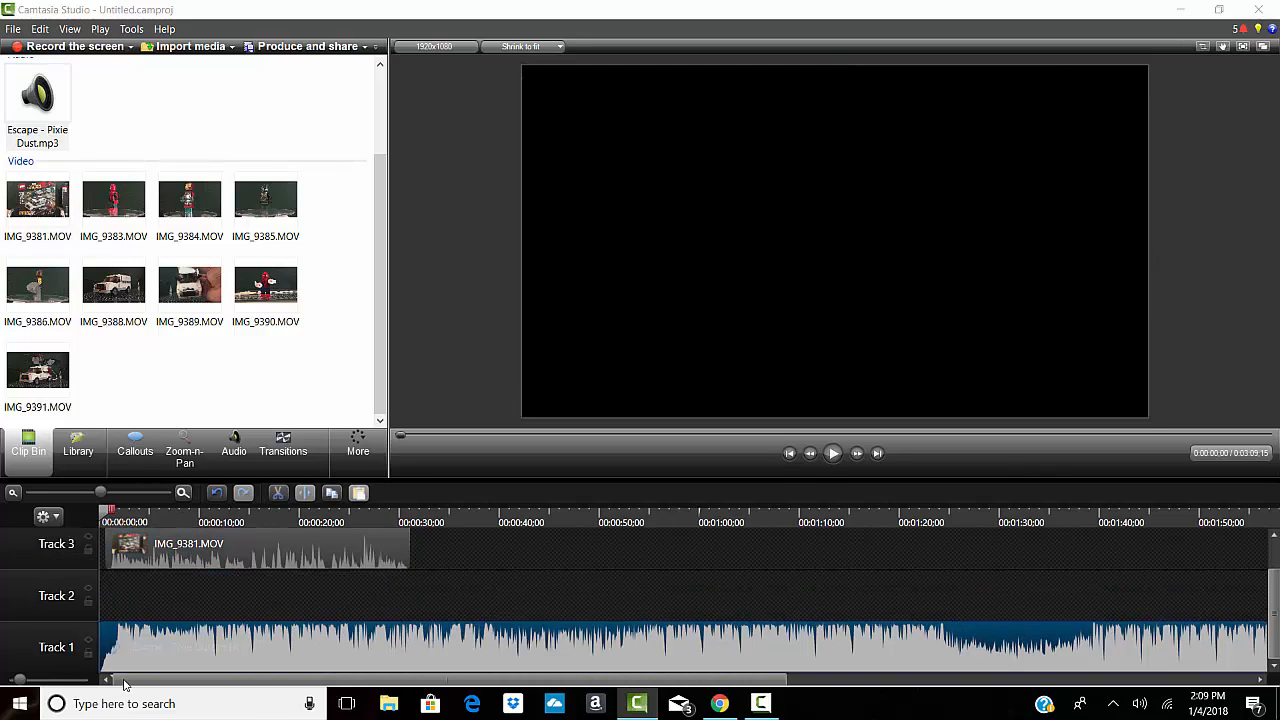
drag(190, 545, 184, 597)
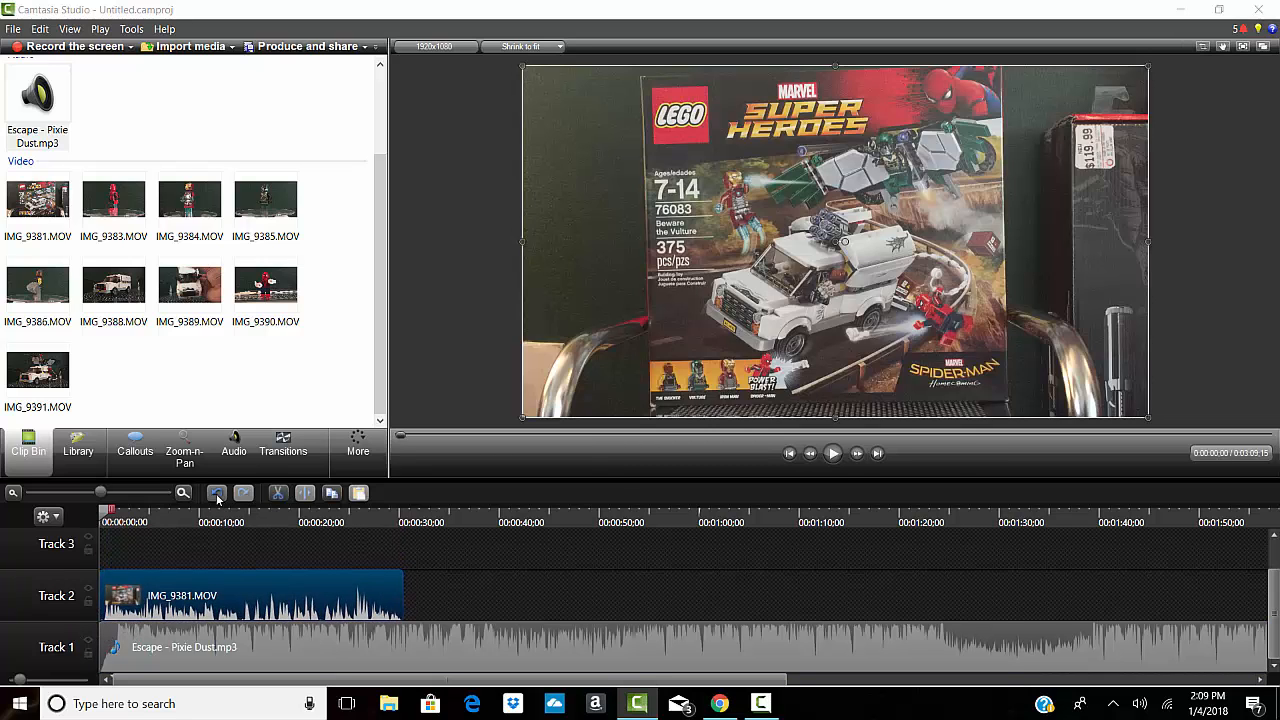
- Preview the clip with its music, and lower the volume of Escape - Pixie Dust.mp3 on Track 1 to near its minimum
click(833, 453)
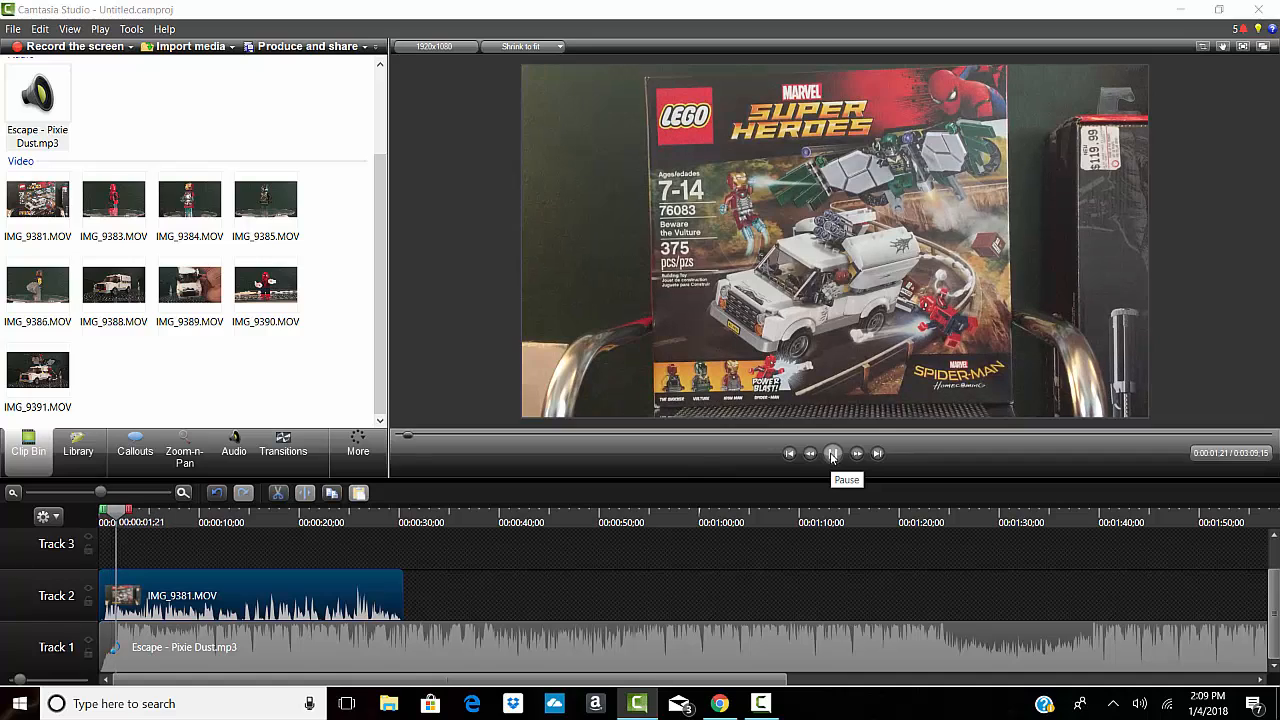
click(833, 453)
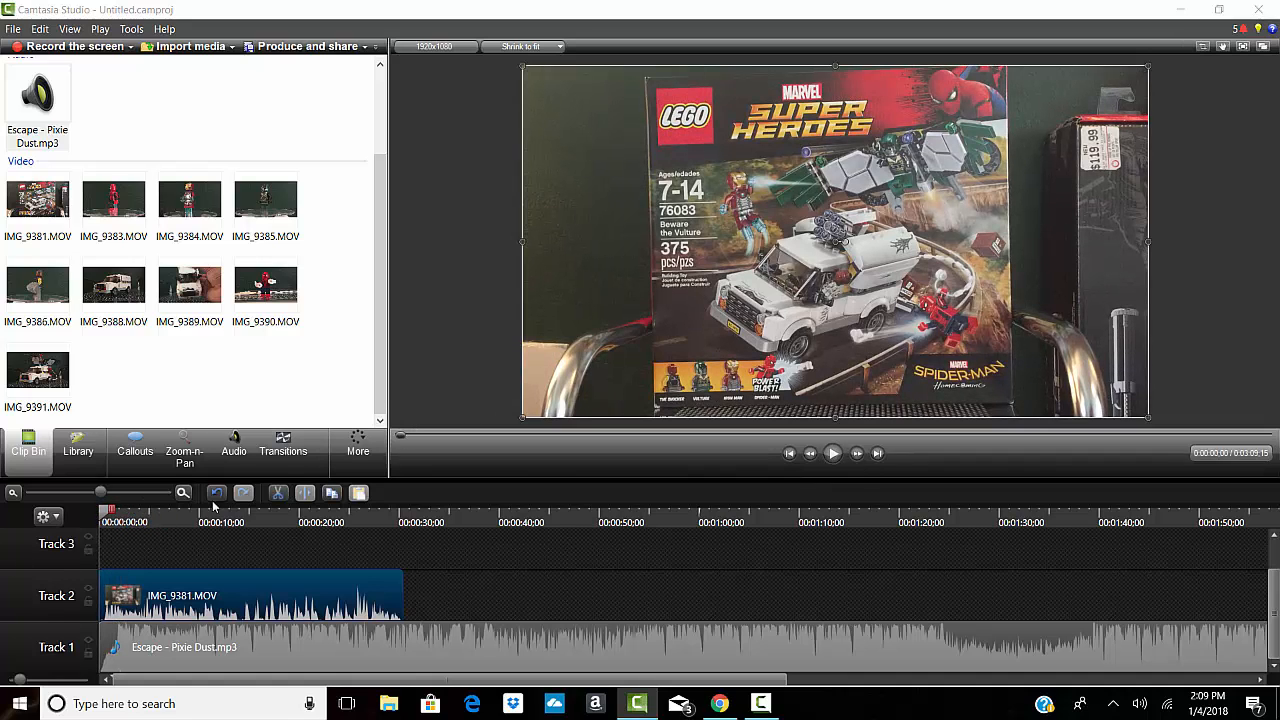
click(234, 445)
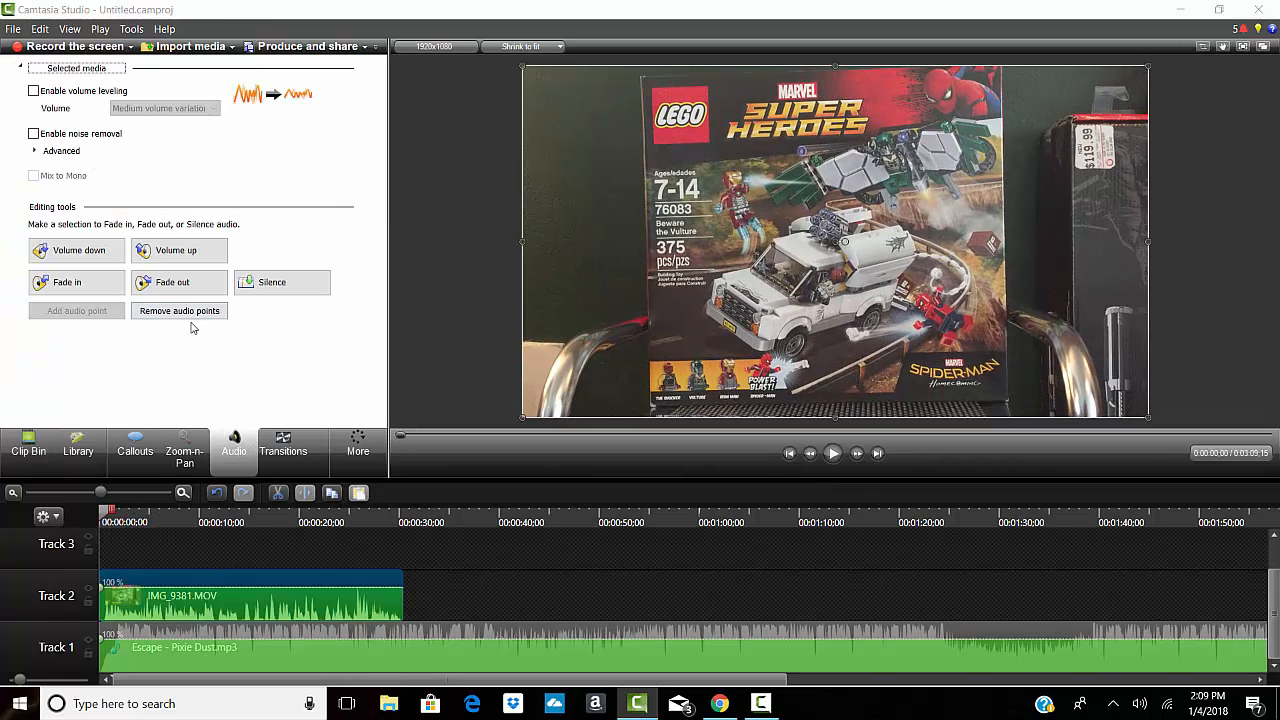
click(312, 638)
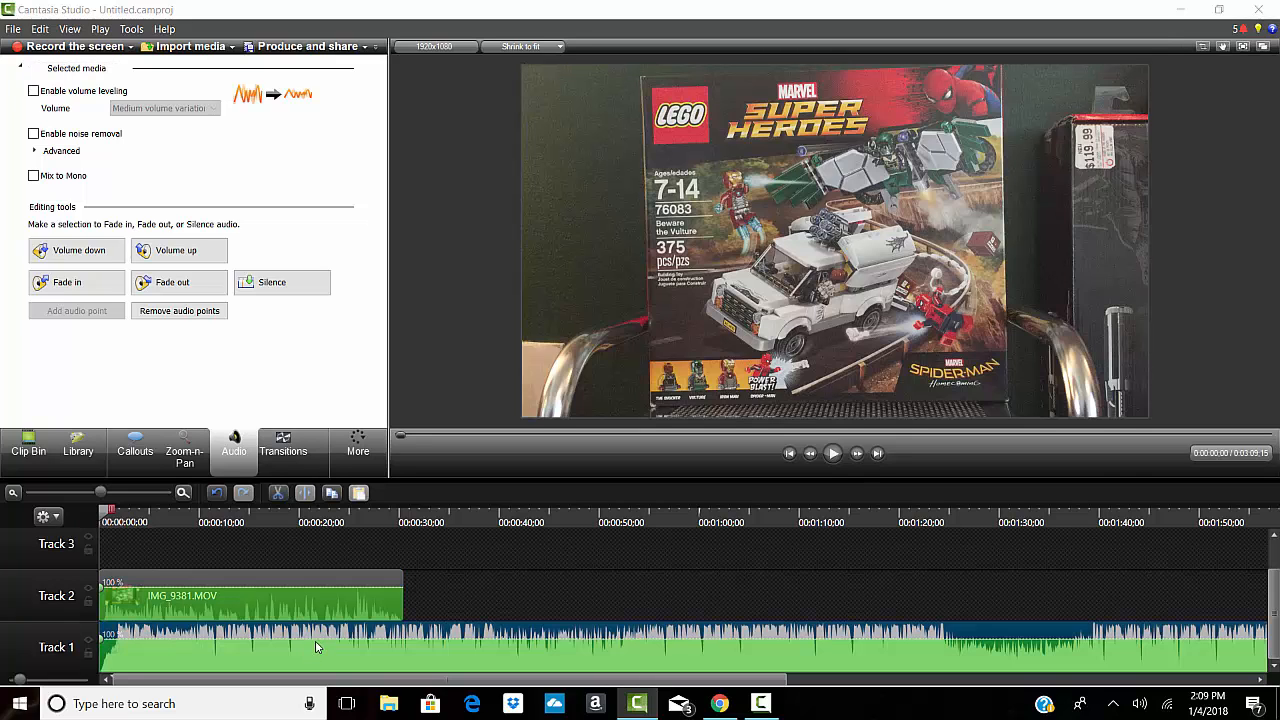
drag(316, 634, 313, 666)
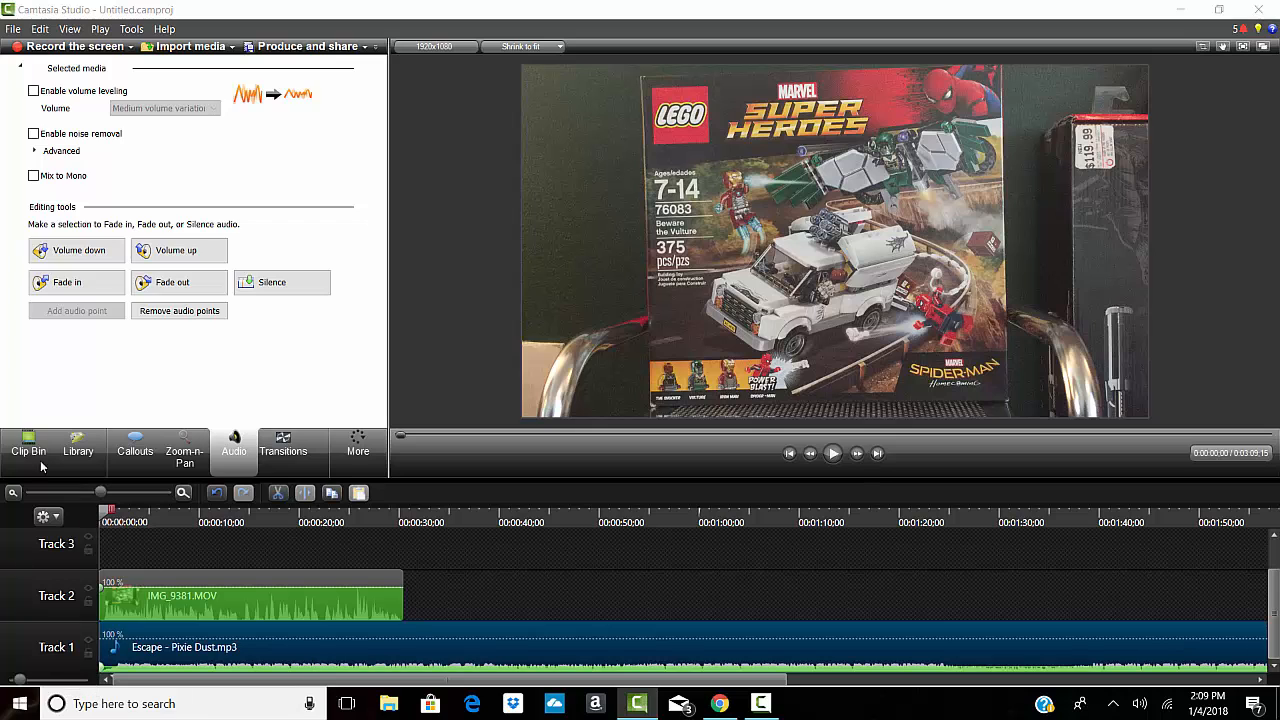
- Play back the quieter music with the clip, and raise the audio volume of IMG_9381.MOV on Track 2
click(39, 462)
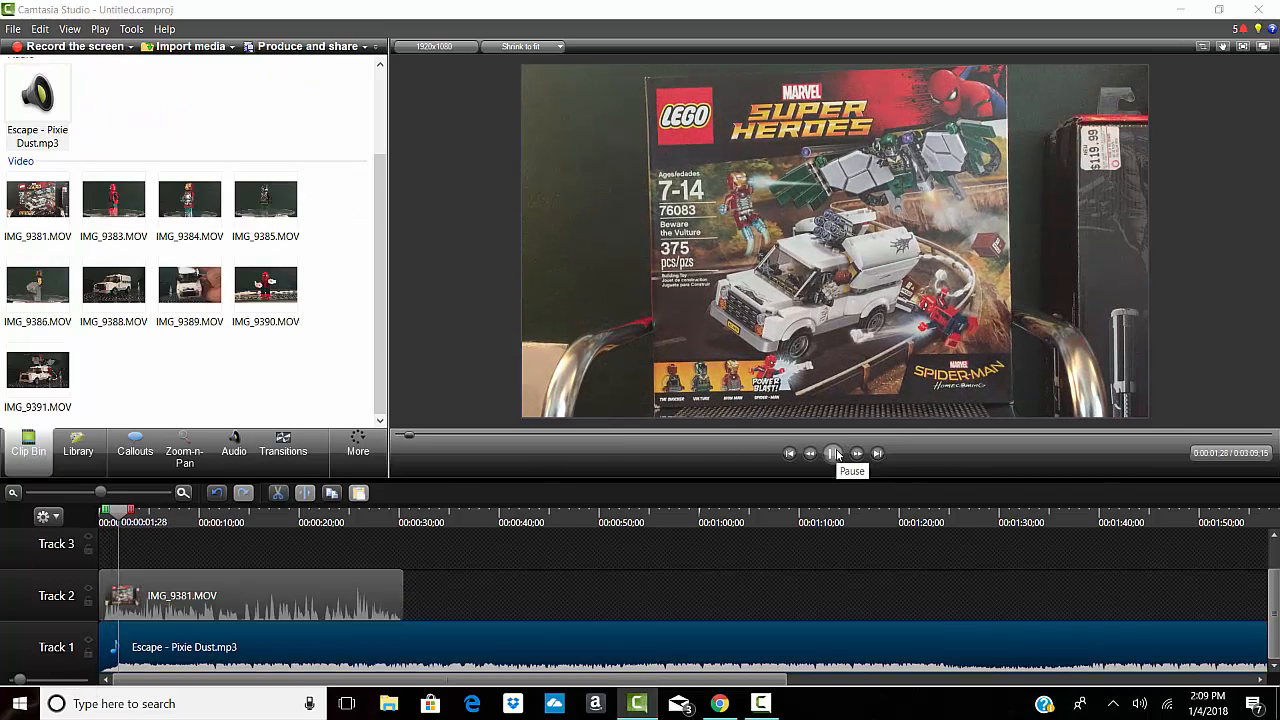
click(836, 454)
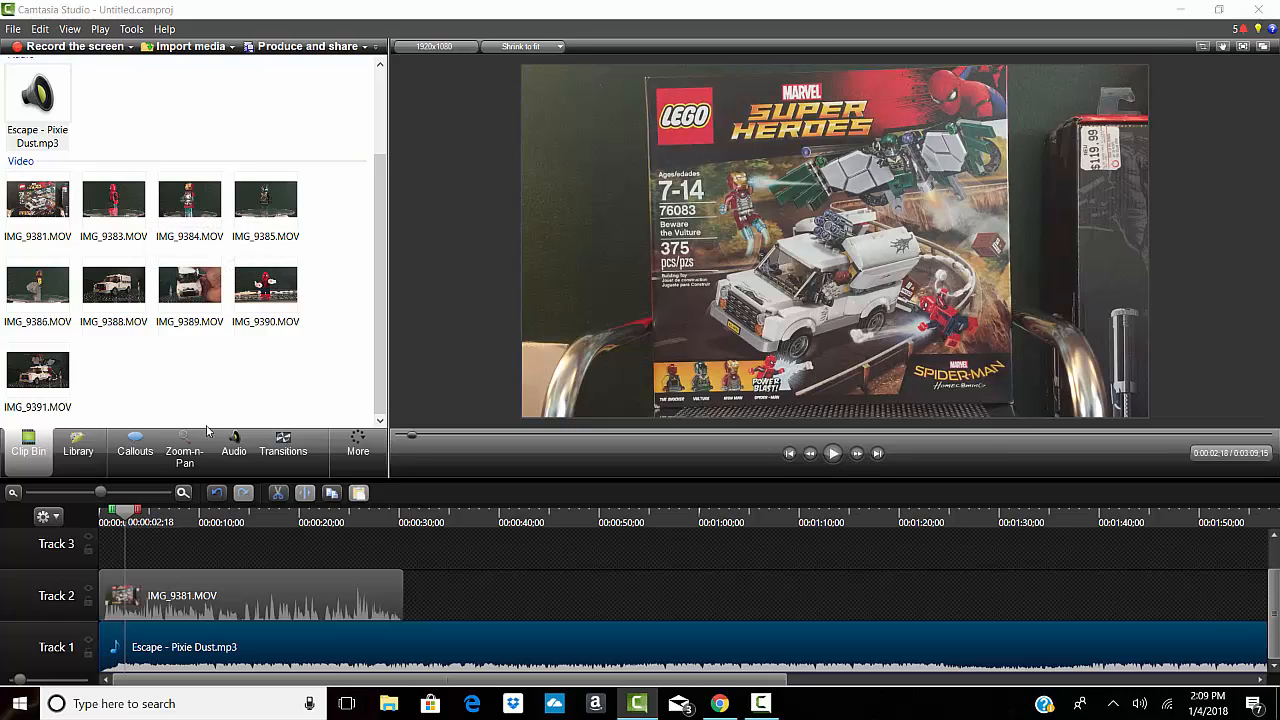
click(234, 446)
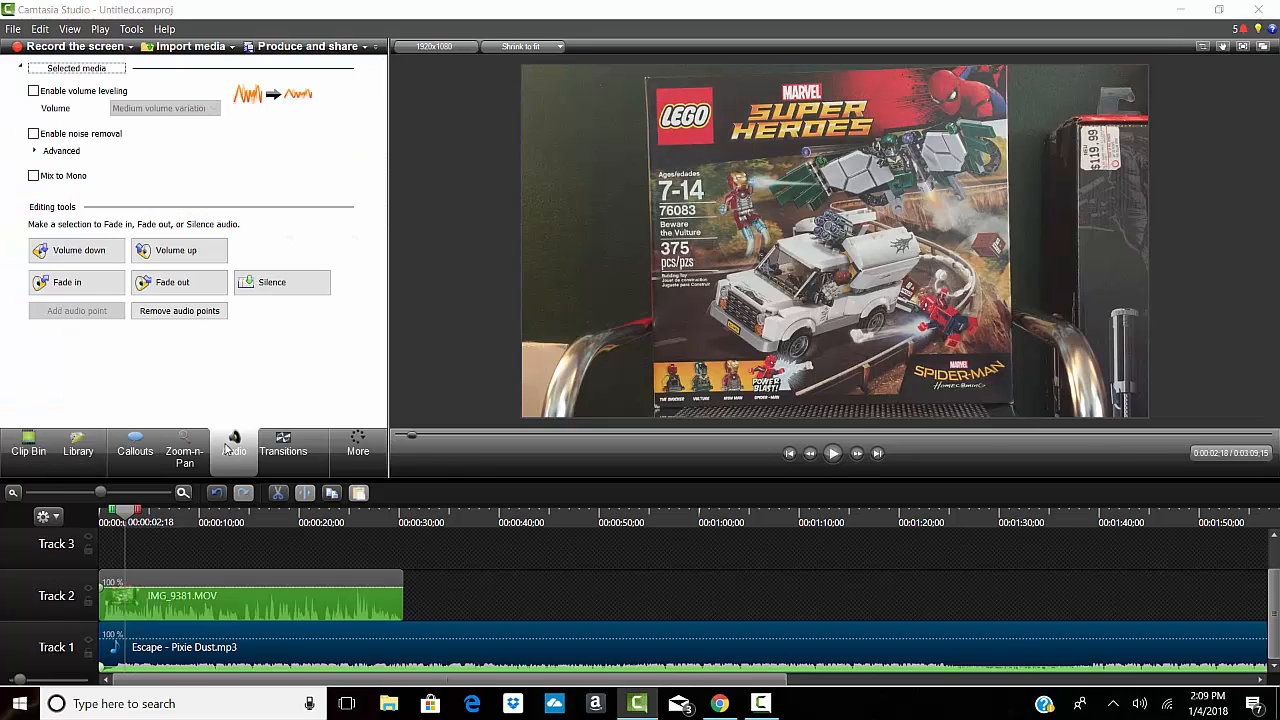
click(263, 596)
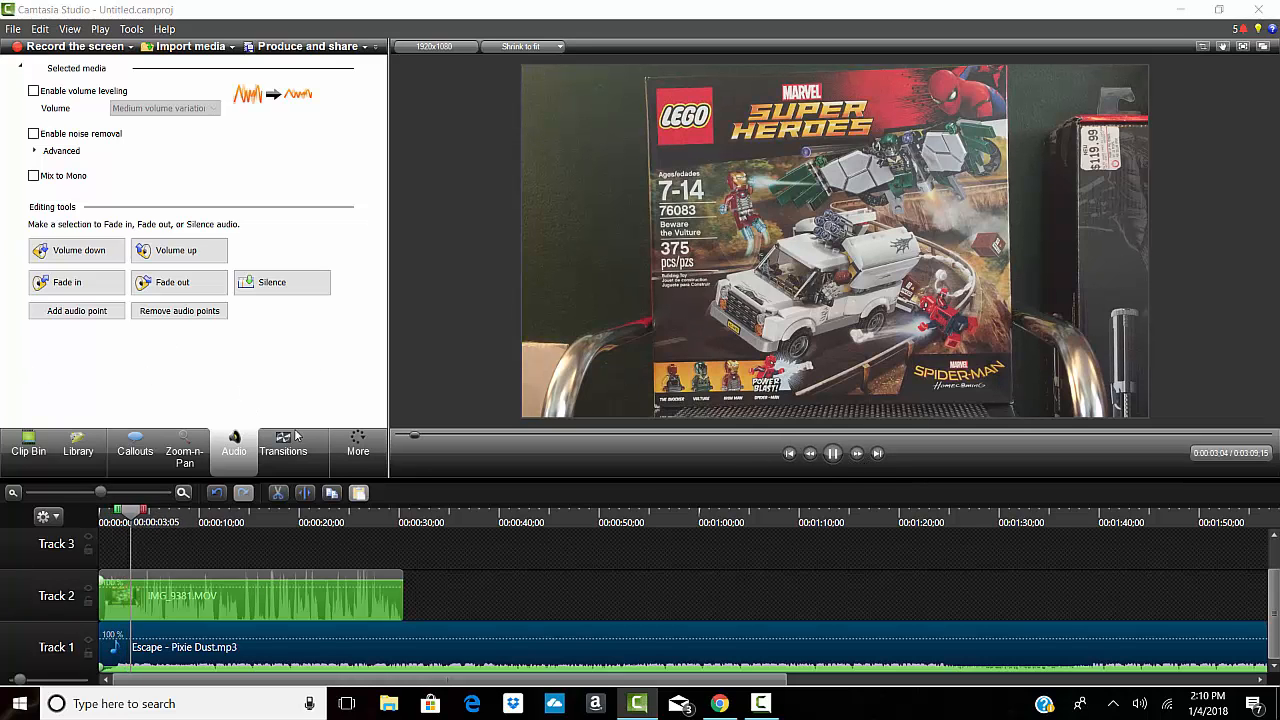
- Play back the first seconds of the adjusted audio mix and return the playhead to the start of the timeline
drag(413, 436, 295, 444)
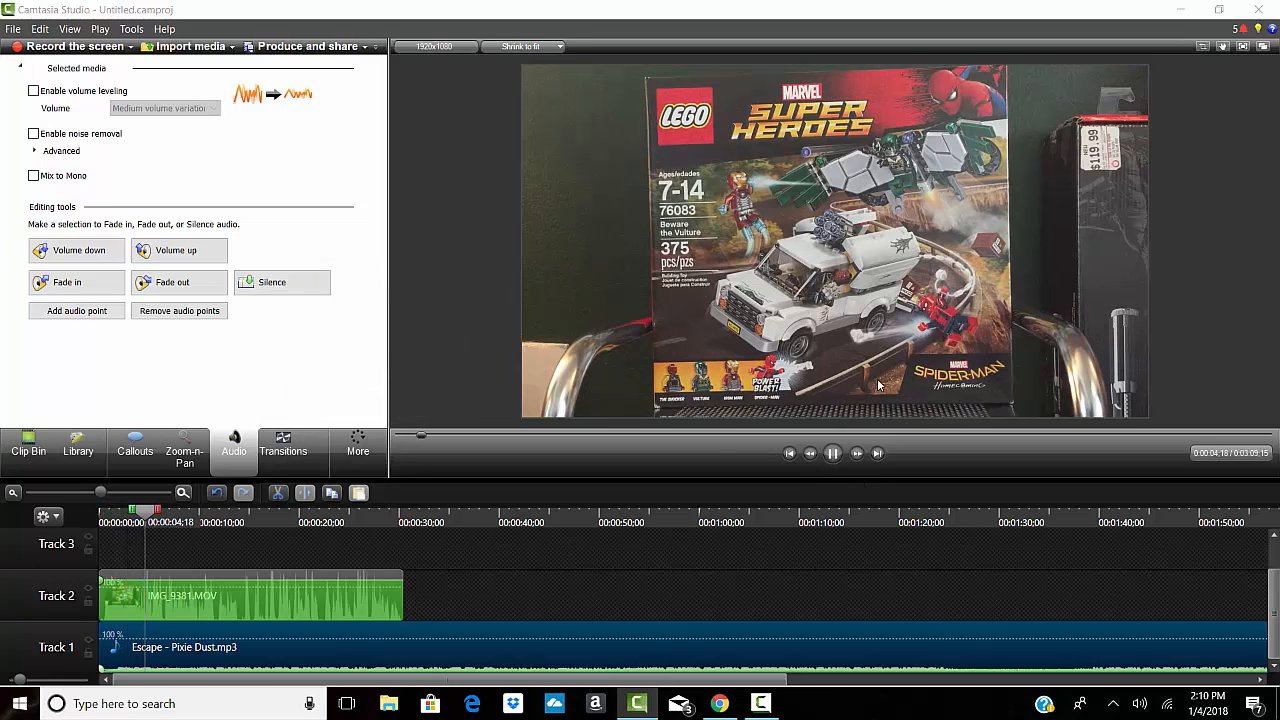
click(833, 453)
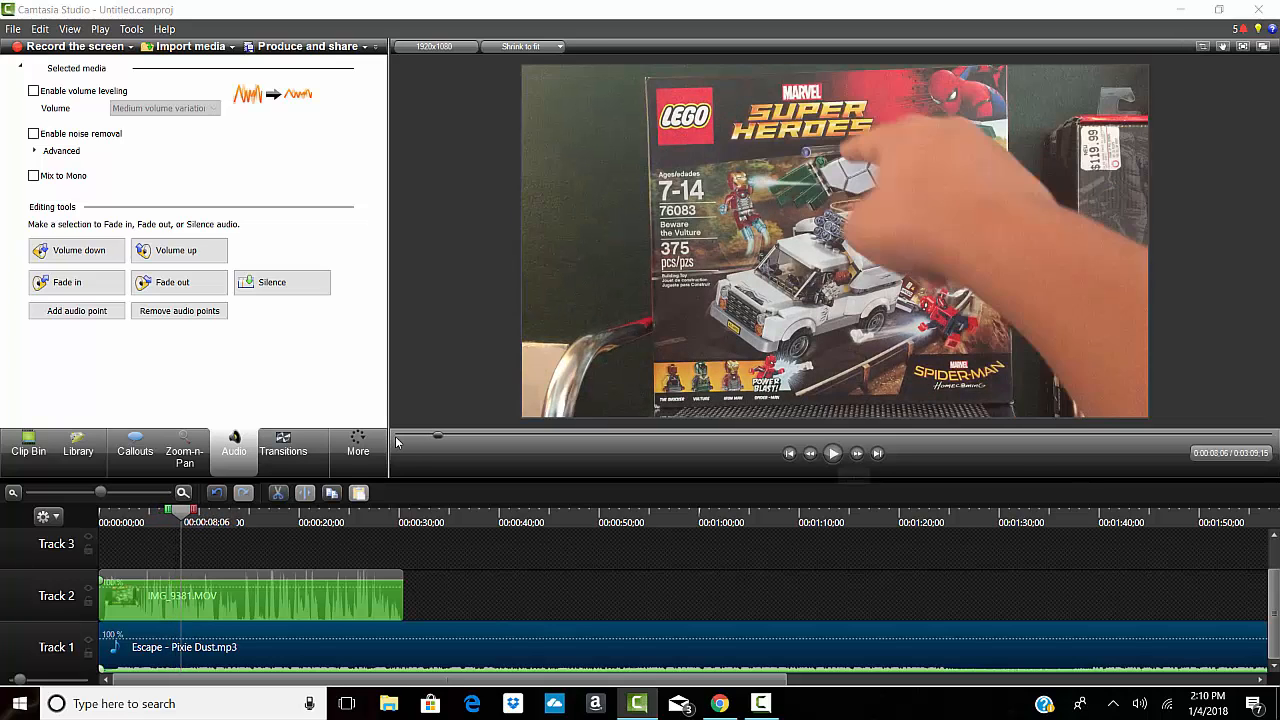
drag(438, 440, 243, 482)
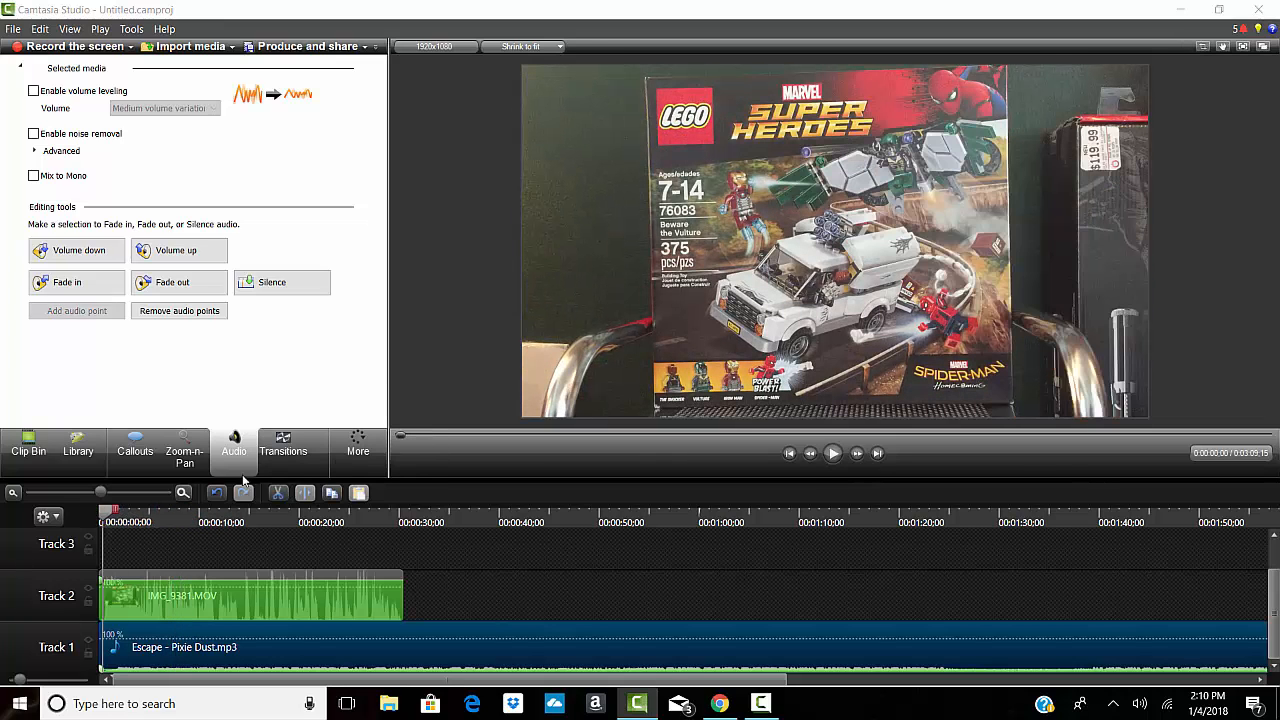
- Browse the available transitions and preview the Barn, Blinds and Checkerboard effects
click(28, 445)
click(293, 450)
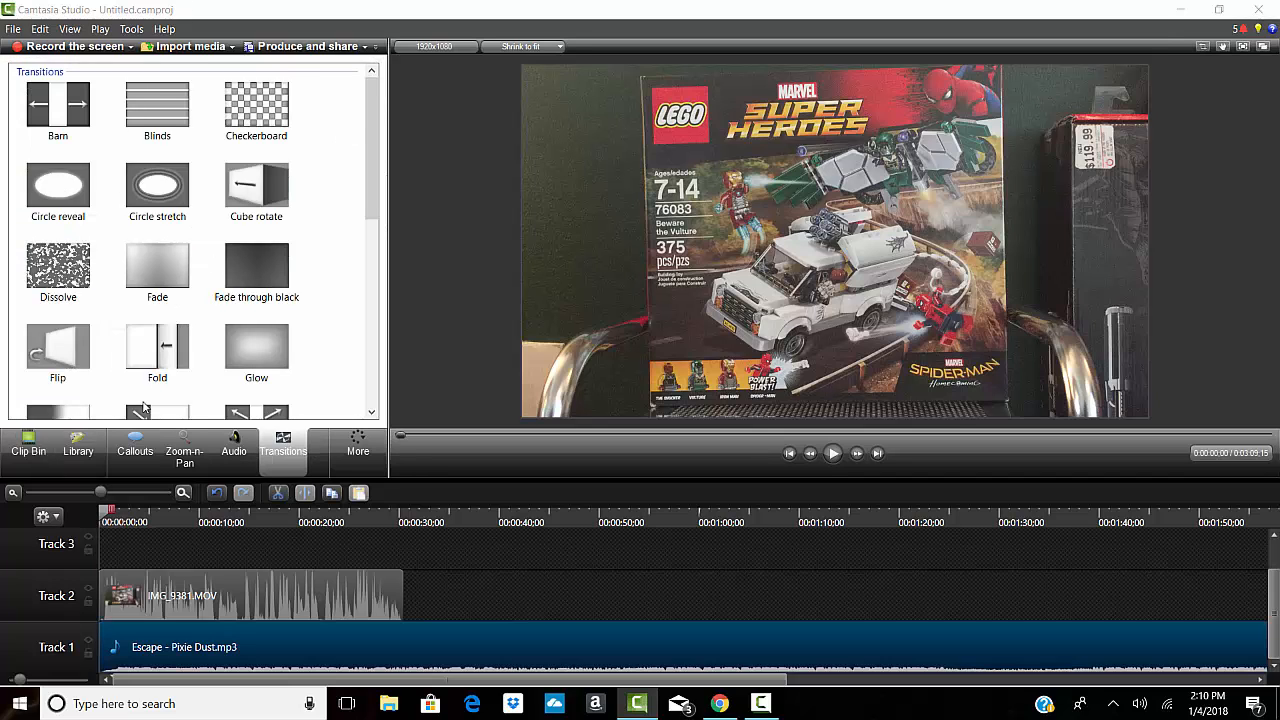
scroll(143, 407, down, 5)
scroll(103, 181, up, 5)
click(57, 120)
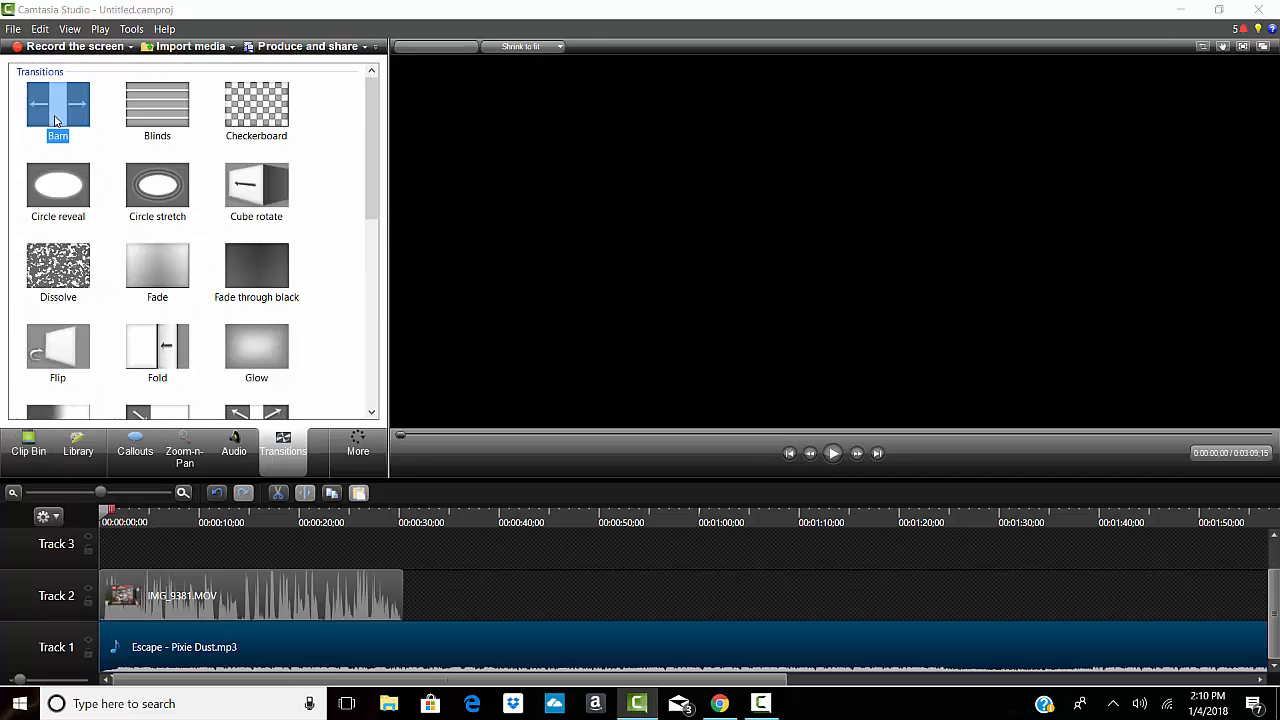
click(160, 115)
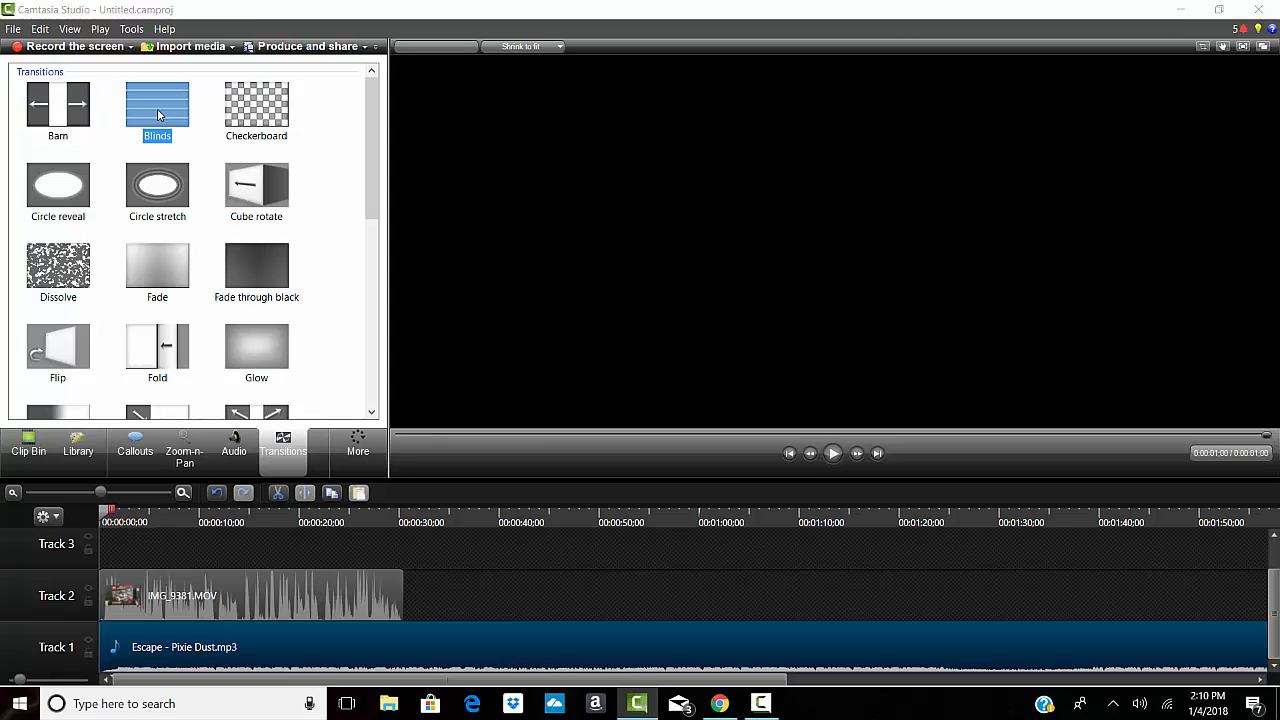
click(276, 98)
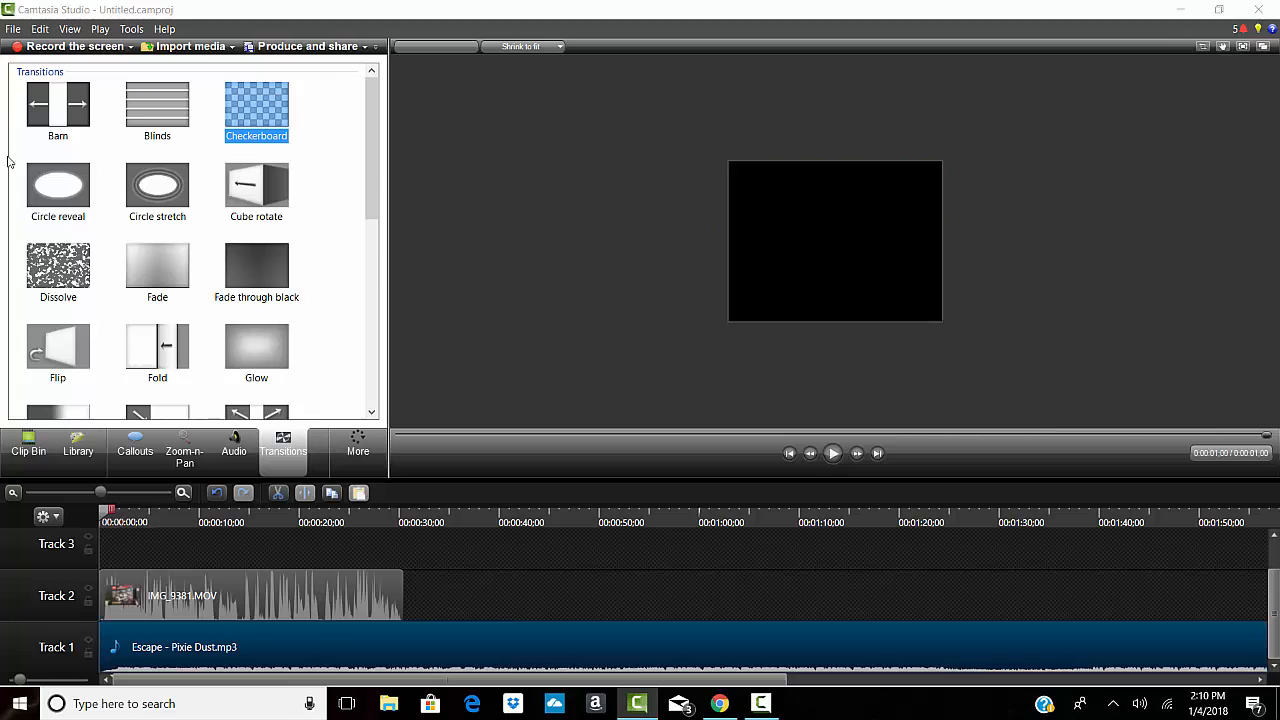
- Preview the Circle reveal, Circle stretch and Cube rotate transitions
click(60, 200)
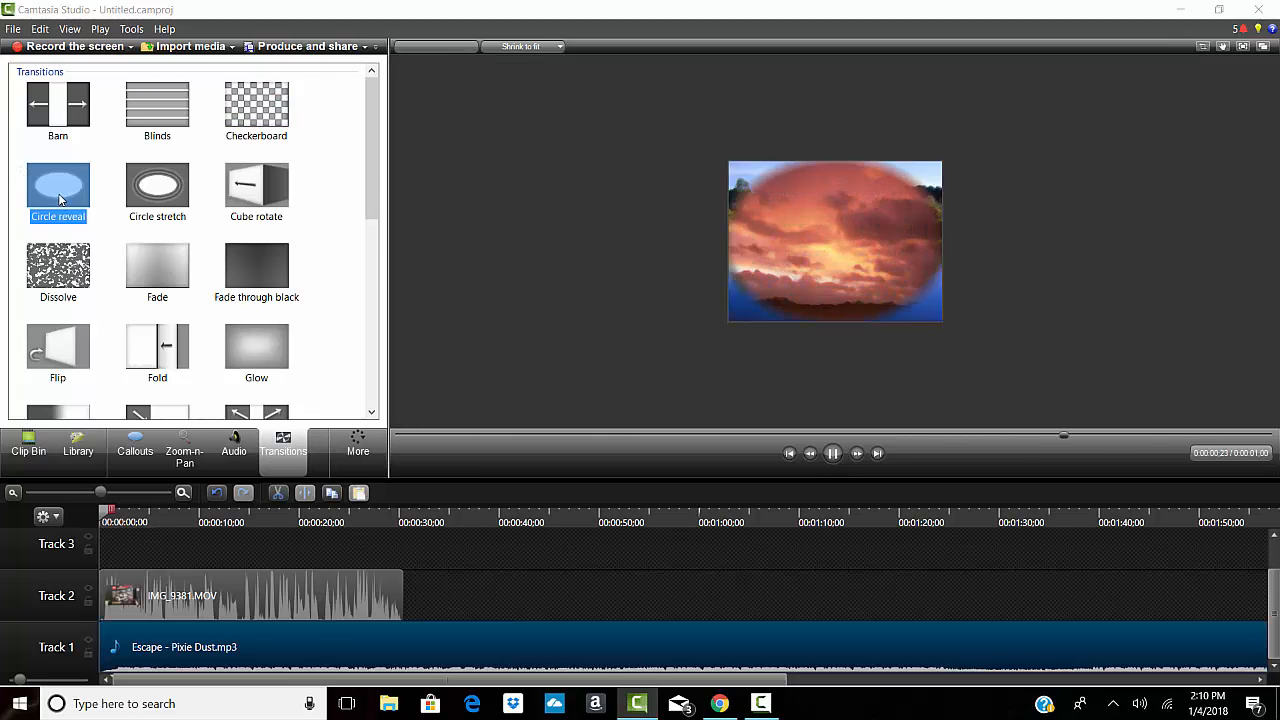
click(153, 199)
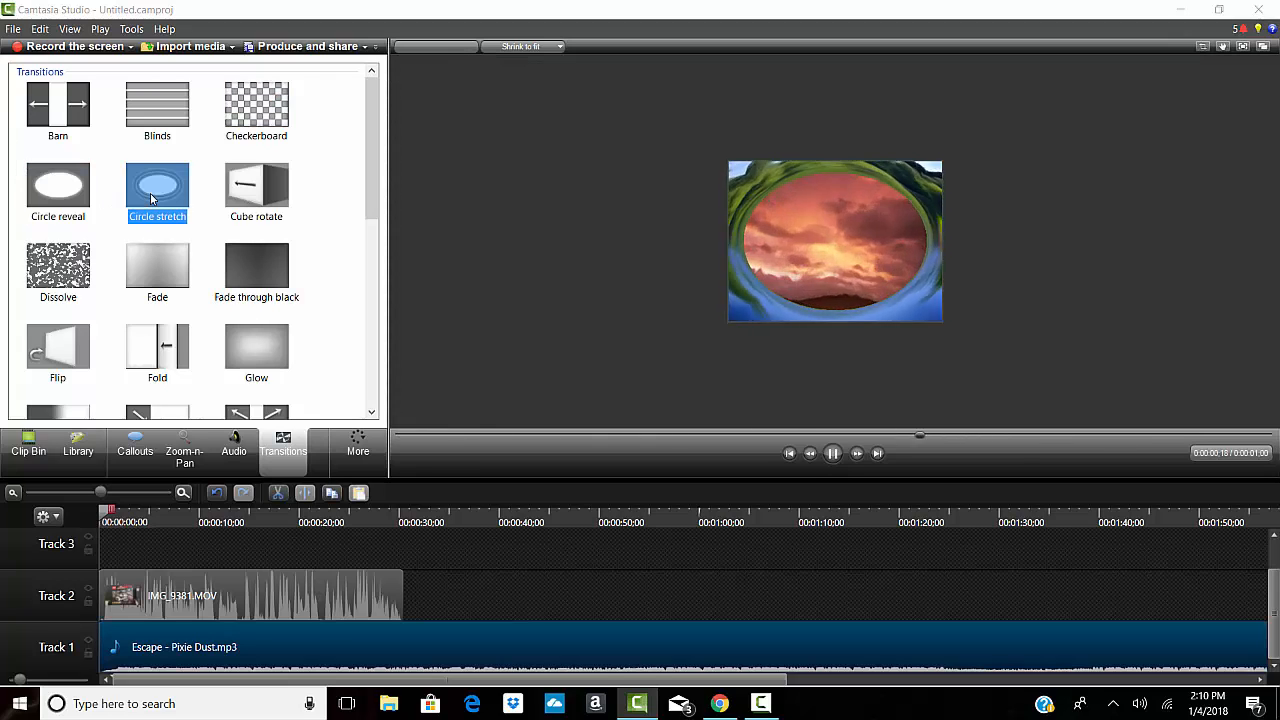
click(259, 194)
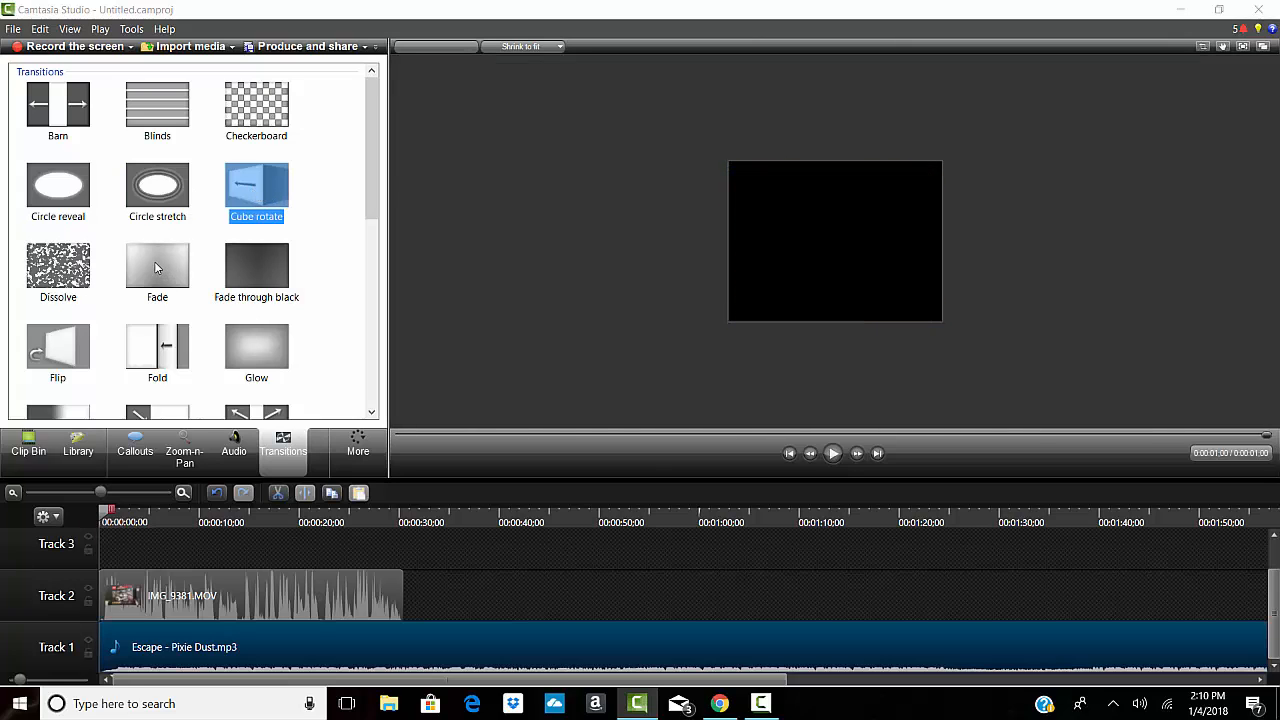
- Apply the Circle stretch transition to the start of IMG_9381.MOV on Track 2 and play it back
drag(157, 188, 368, 608)
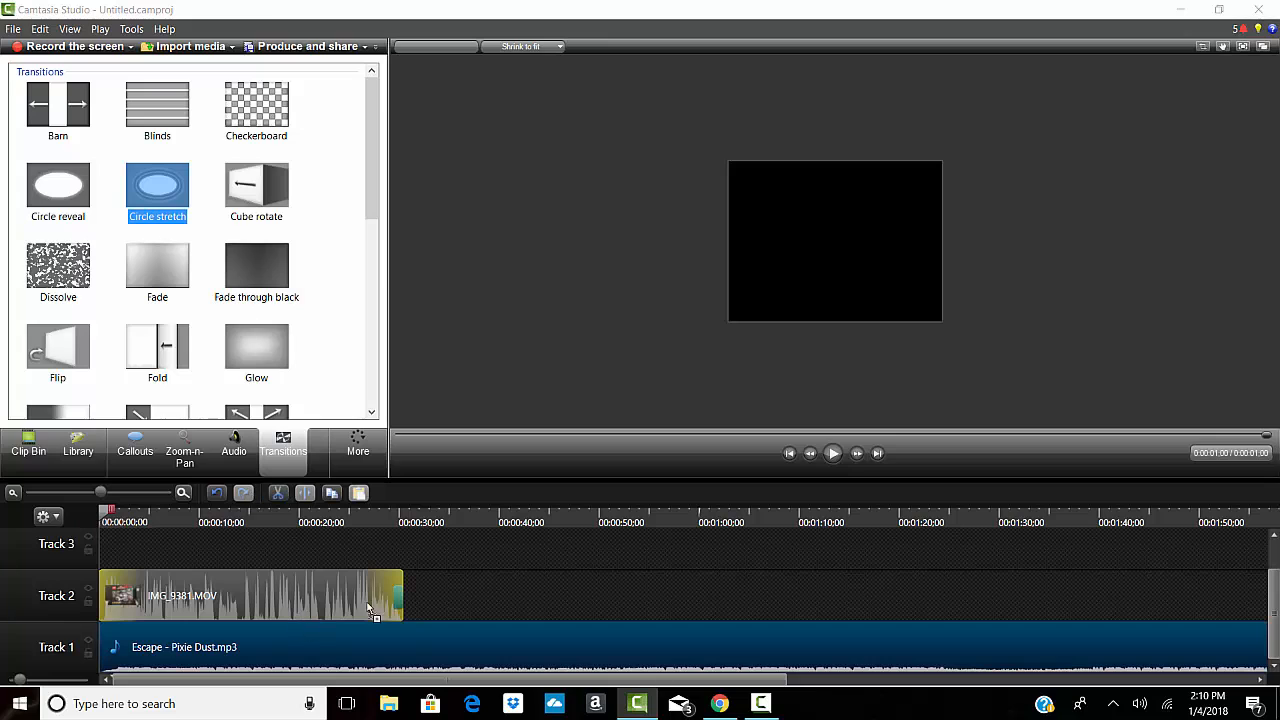
drag(125, 615, 125, 615)
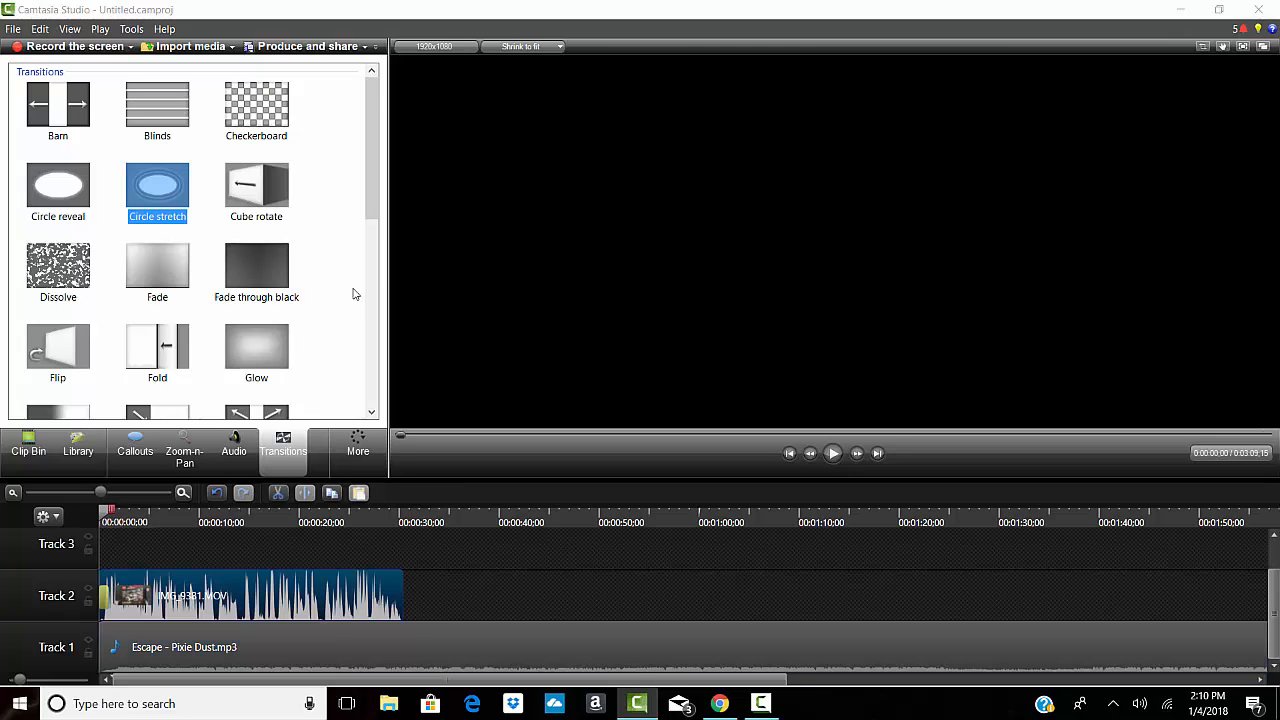
click(836, 455)
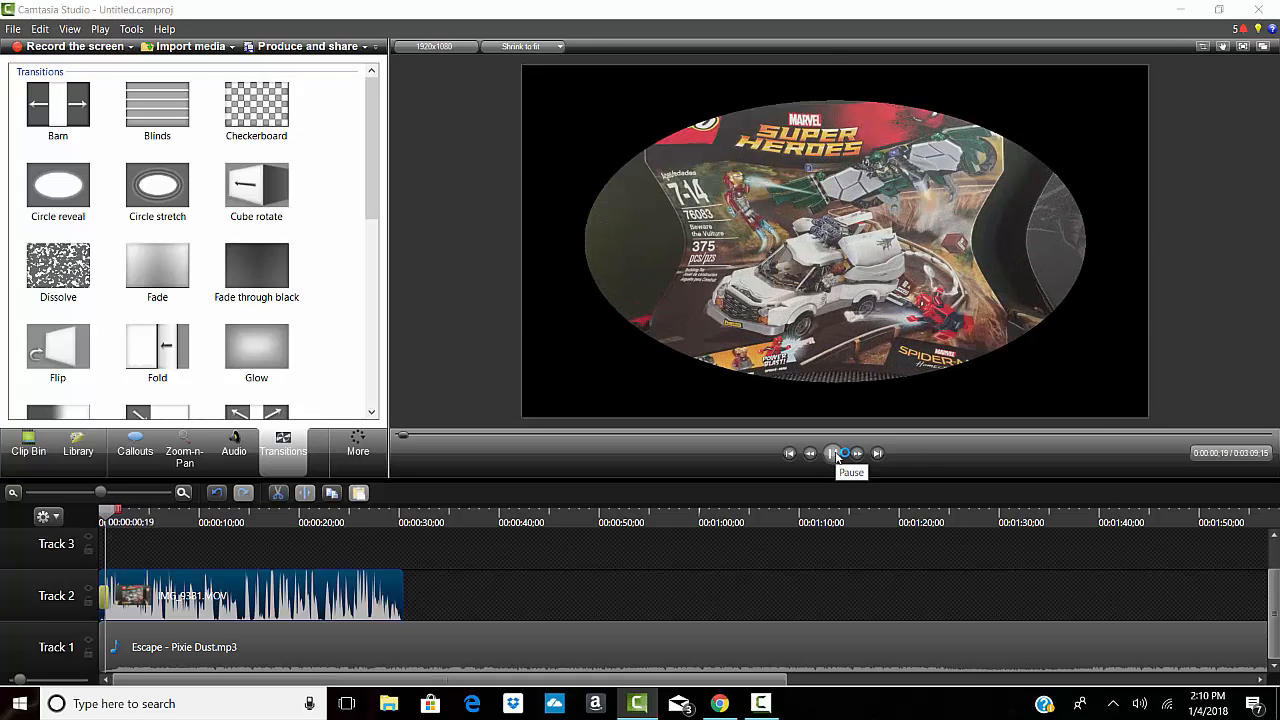
click(836, 455)
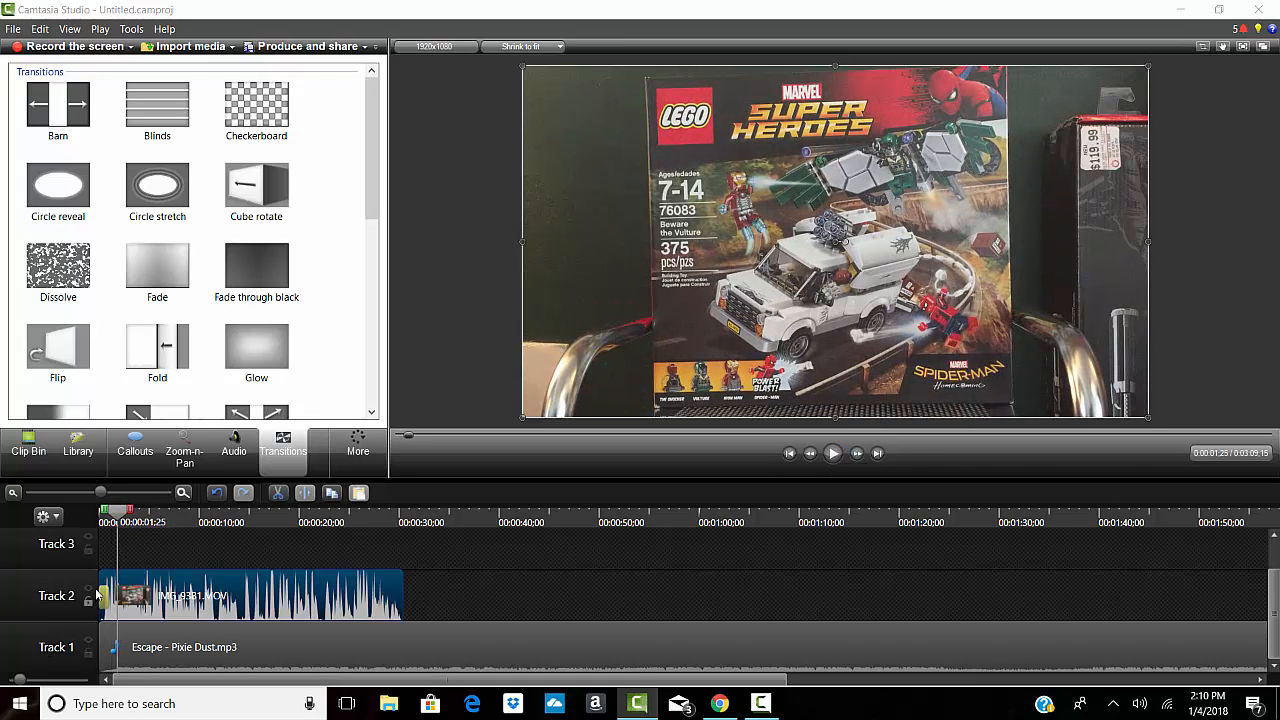
- Remove Circle stretch from the start of IMG_9381.MOV, then try the Dissolve transition there and delete it
drag(101, 596, 138, 616)
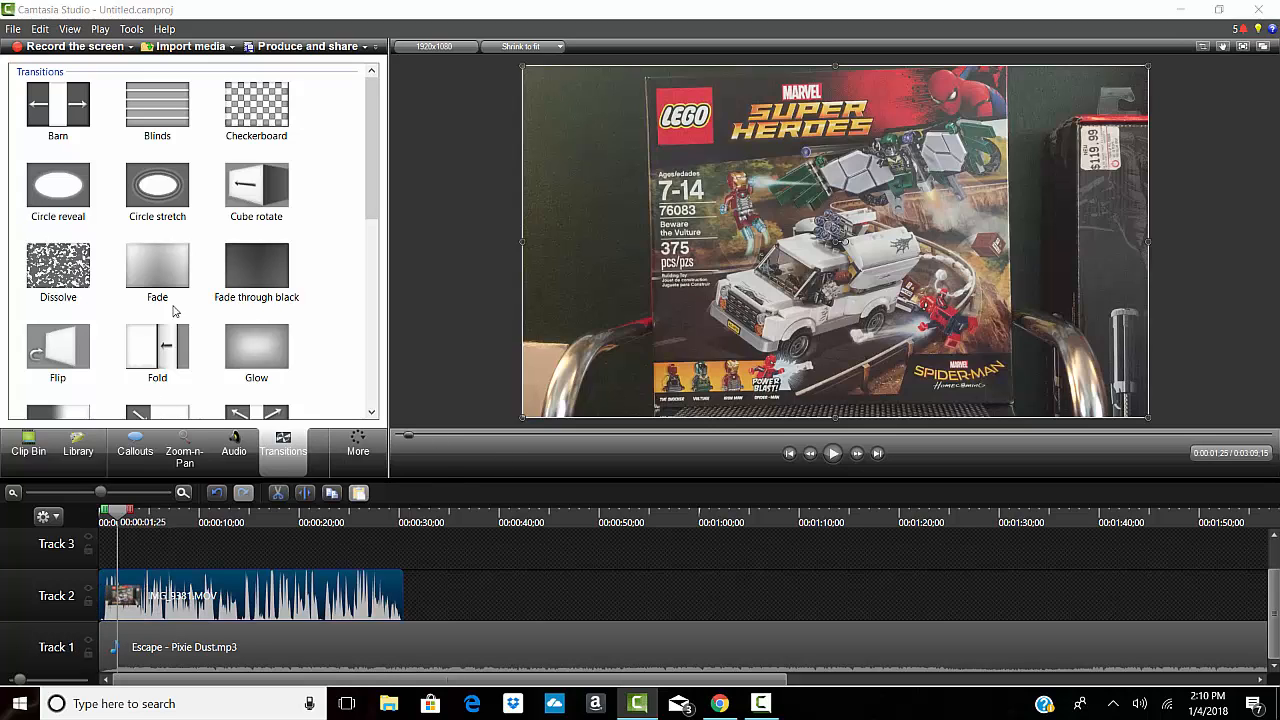
mouse_move(48, 258)
mouse_down()
mouse_move(104, 602)
mouse_move(90, 598)
mouse_move(110, 603)
mouse_up()
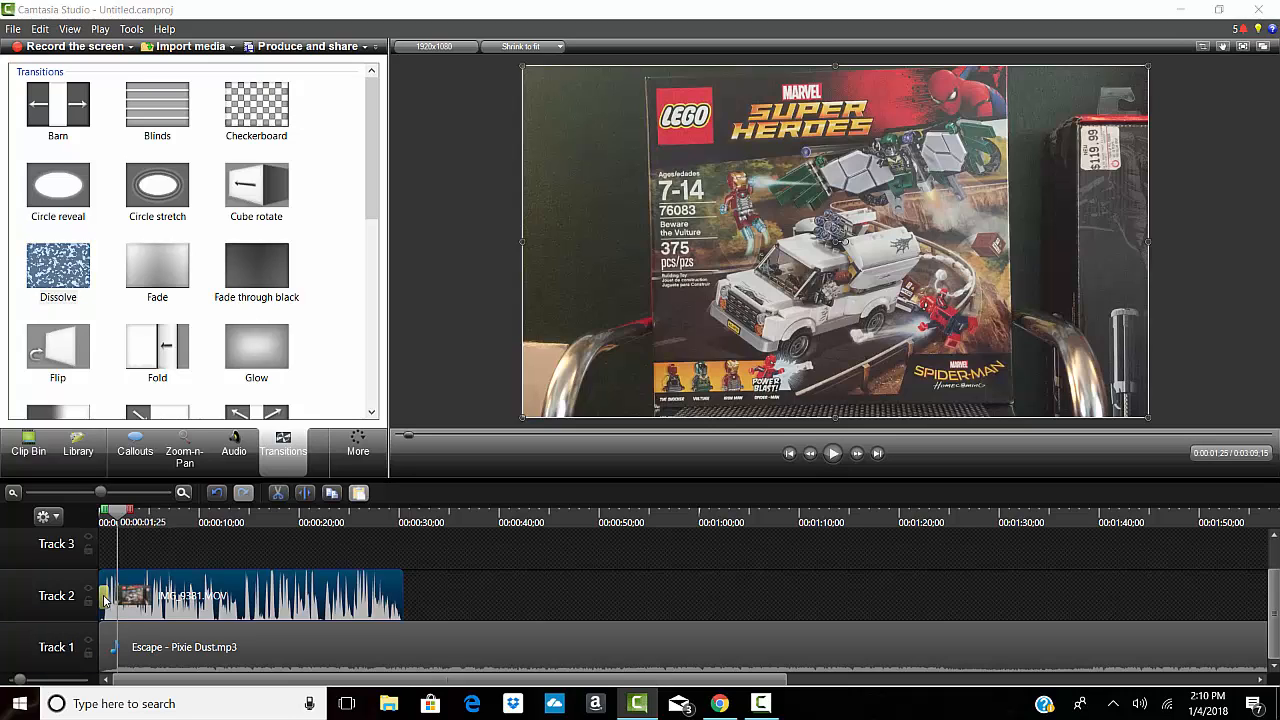
key(Delete)
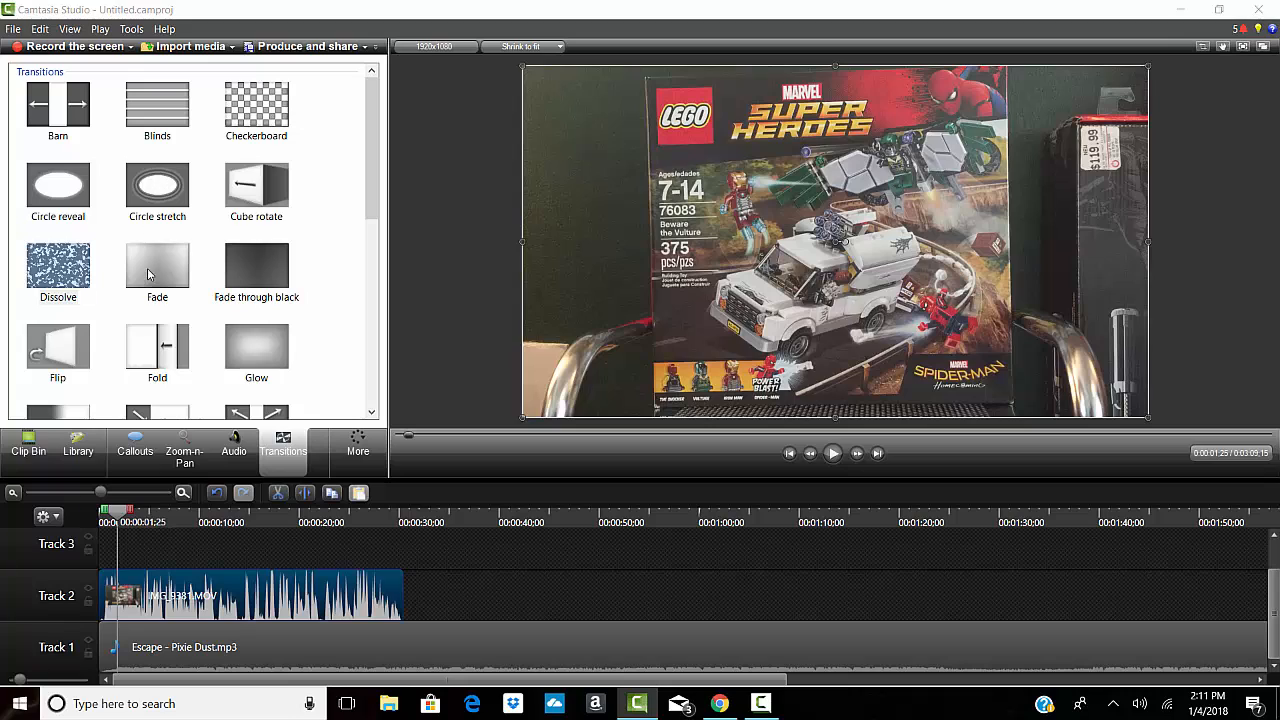
- Apply the Fade transition to the start of IMG_9381.MOV on Track 2 and play back the opening
drag(150, 276, 111, 414)
drag(104, 601, 104, 600)
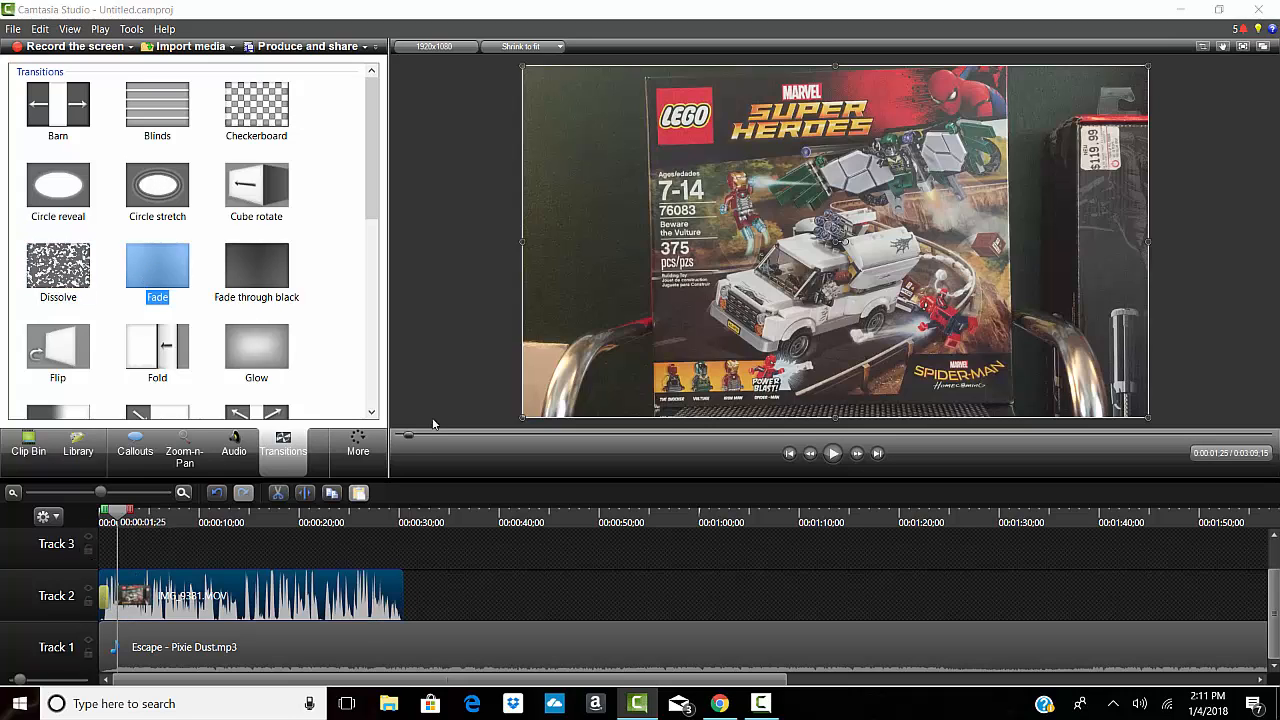
click(834, 453)
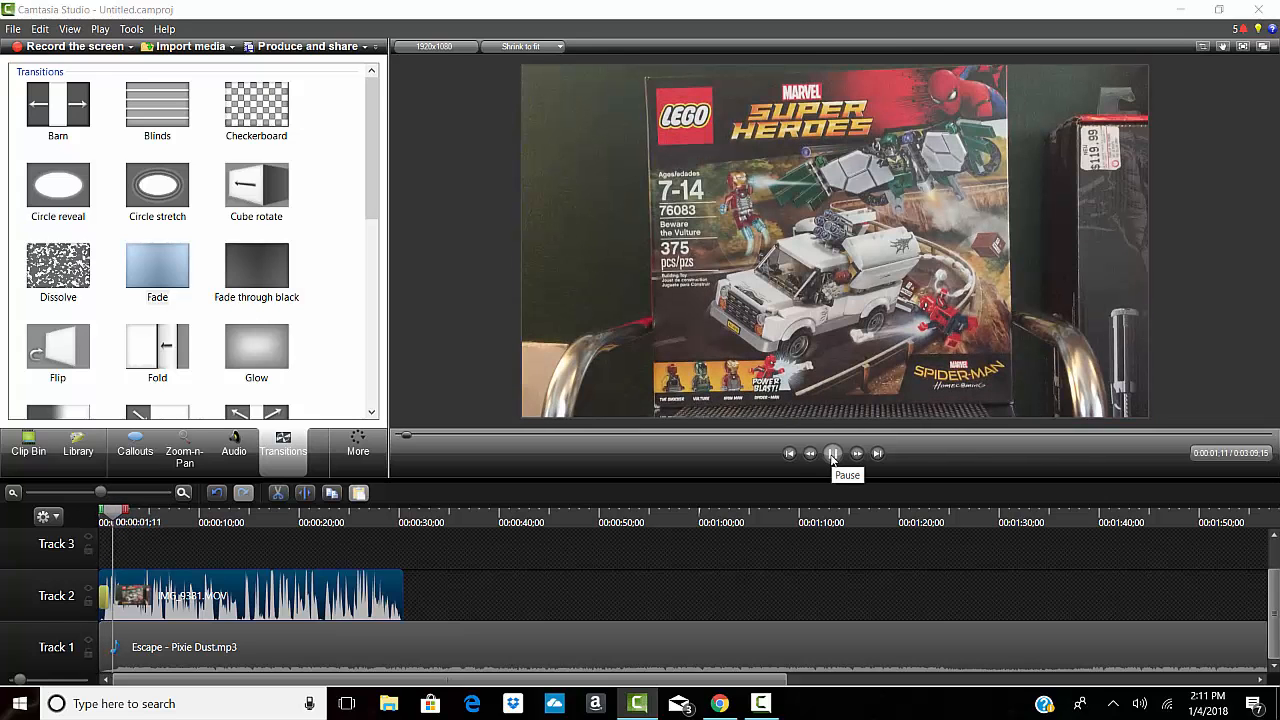
click(833, 453)
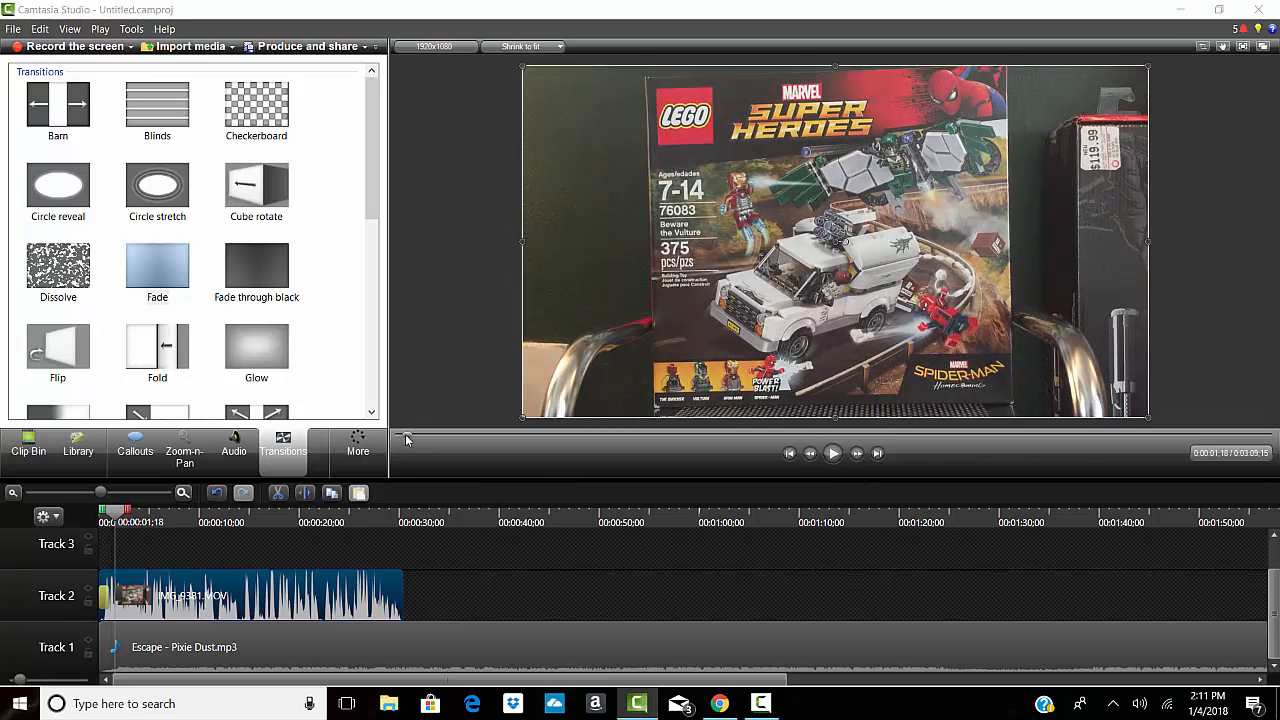
- Move the playhead near the end of IMG_9381.MOV and place IMG_9383.MOV directly after that clip on Track 2
drag(405, 440, 523, 436)
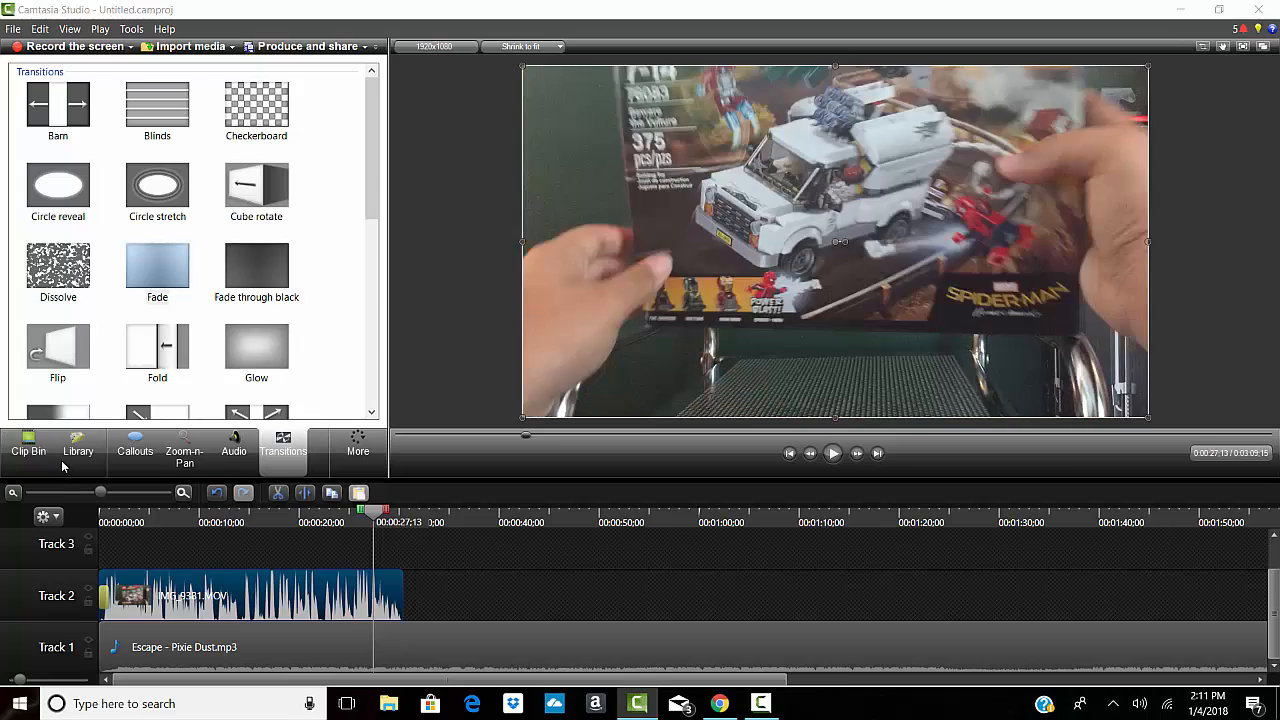
click(30, 452)
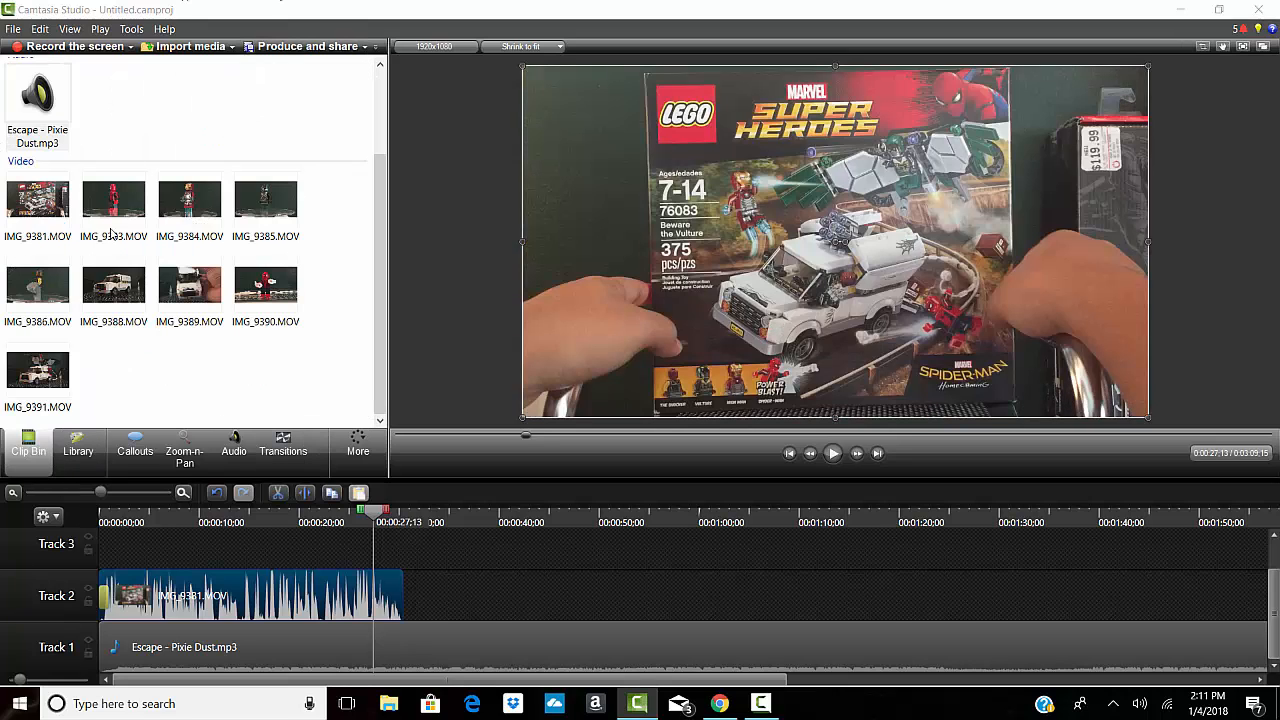
drag(112, 234, 432, 606)
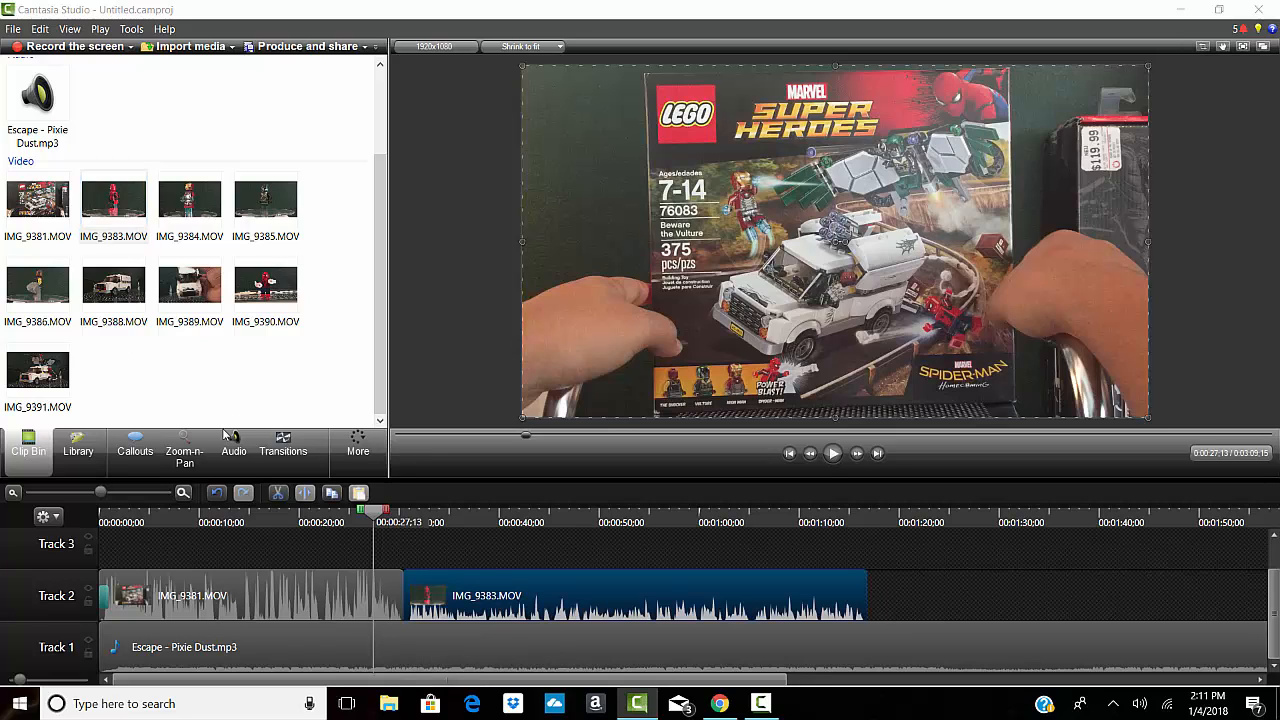
- Raise the audio volume of IMG_9383.MOV on Track 2
click(230, 440)
drag(536, 588, 538, 578)
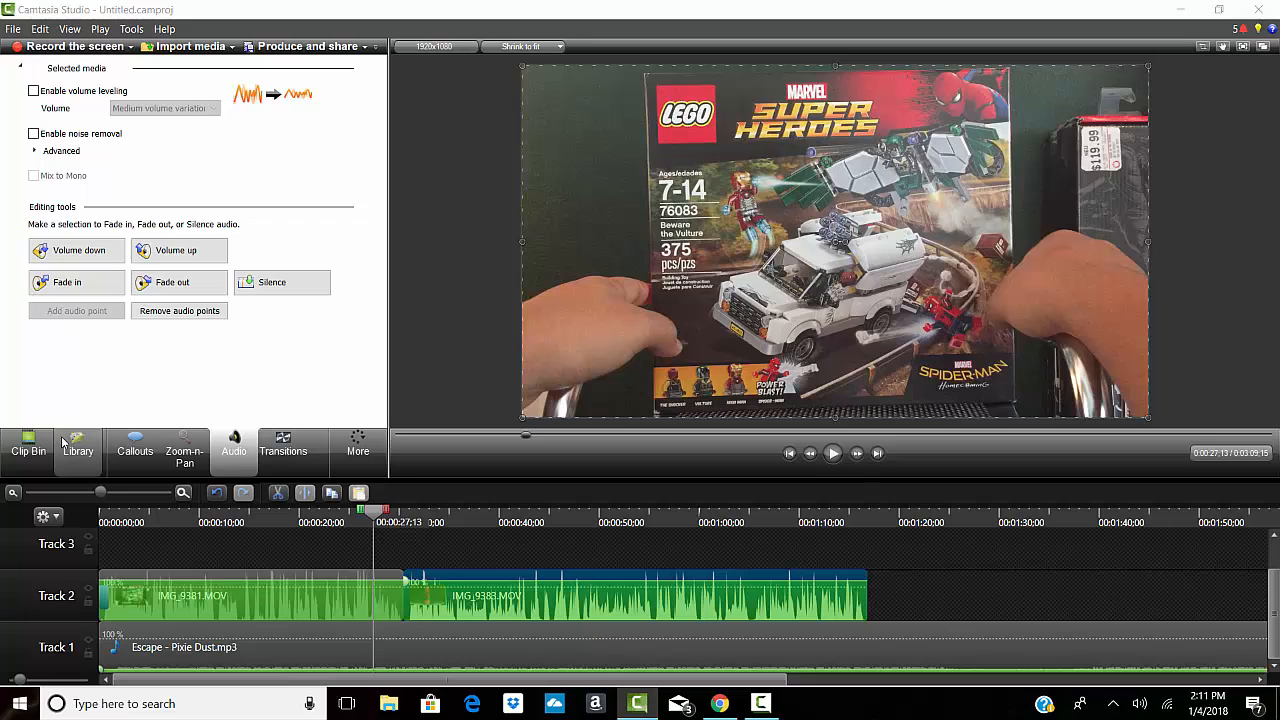
click(28, 445)
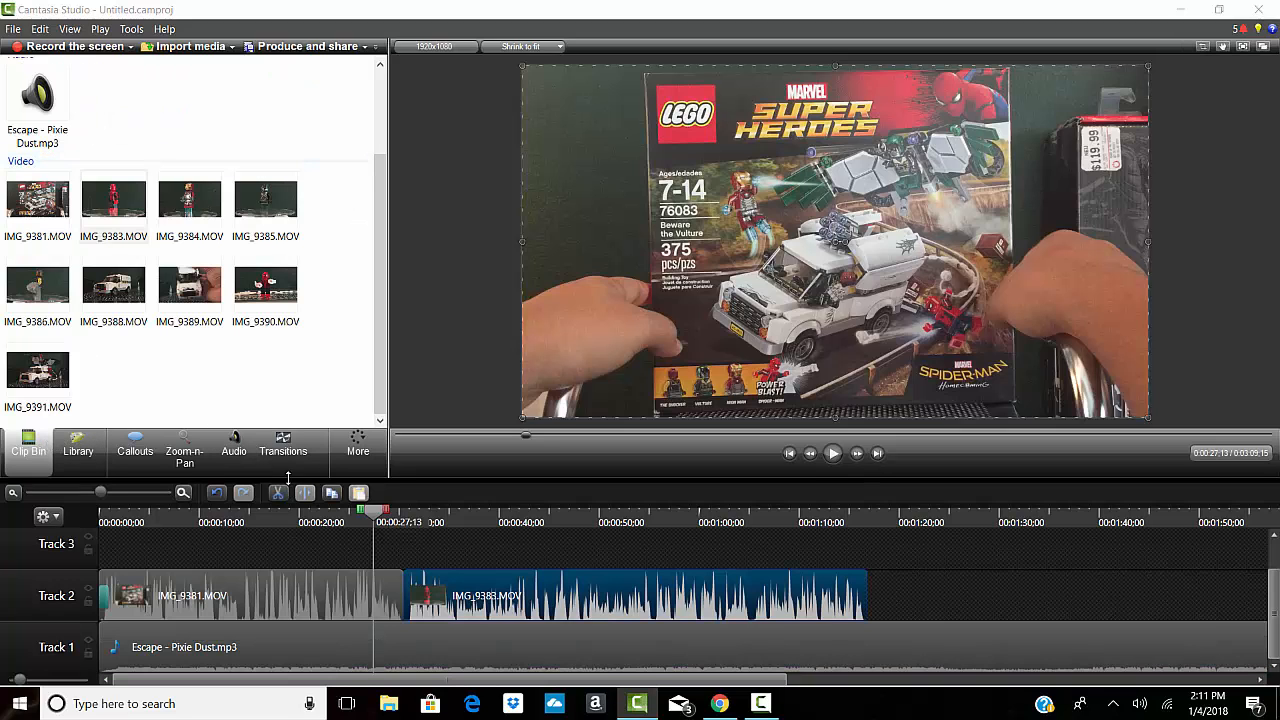
- Add a Fade transition between IMG_9381.MOV and IMG_9383.MOV on Track 2 and play across the join
click(284, 448)
drag(440, 598, 476, 598)
mouse_move(166, 276)
mouse_down()
mouse_move(466, 612)
mouse_move(430, 596)
mouse_move(497, 607)
mouse_move(485, 589)
mouse_up()
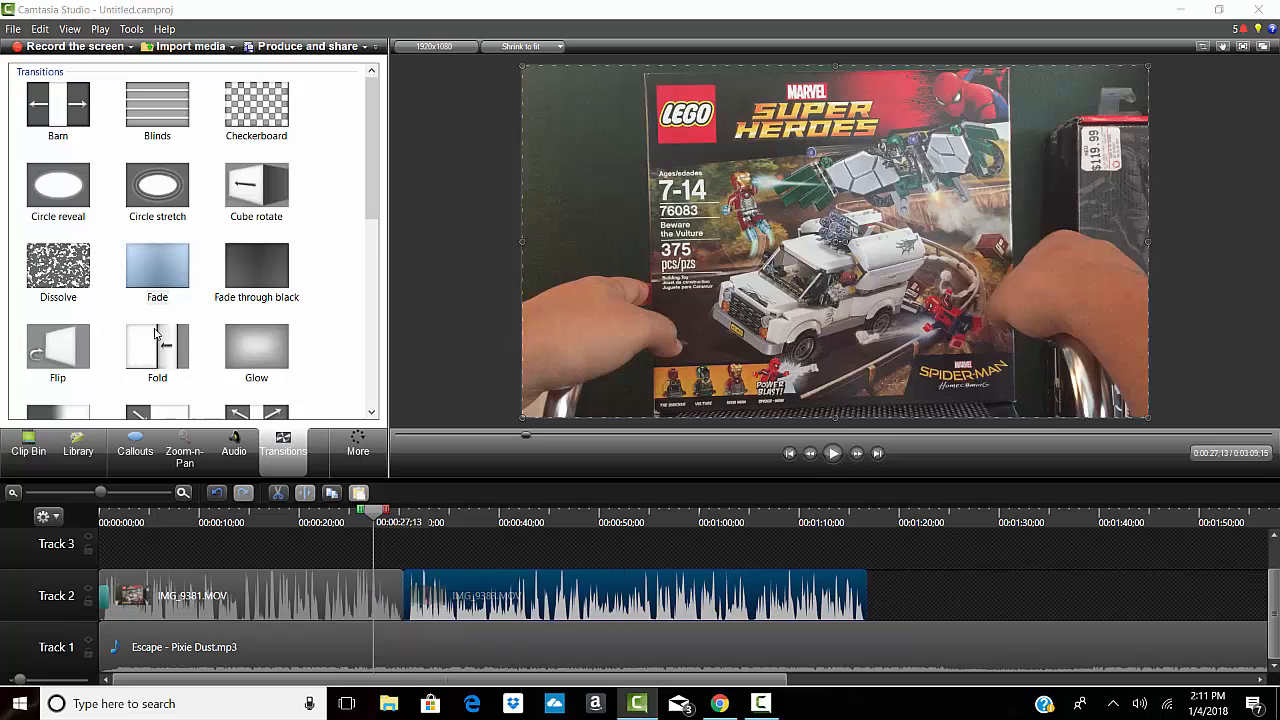
drag(145, 262, 325, 501)
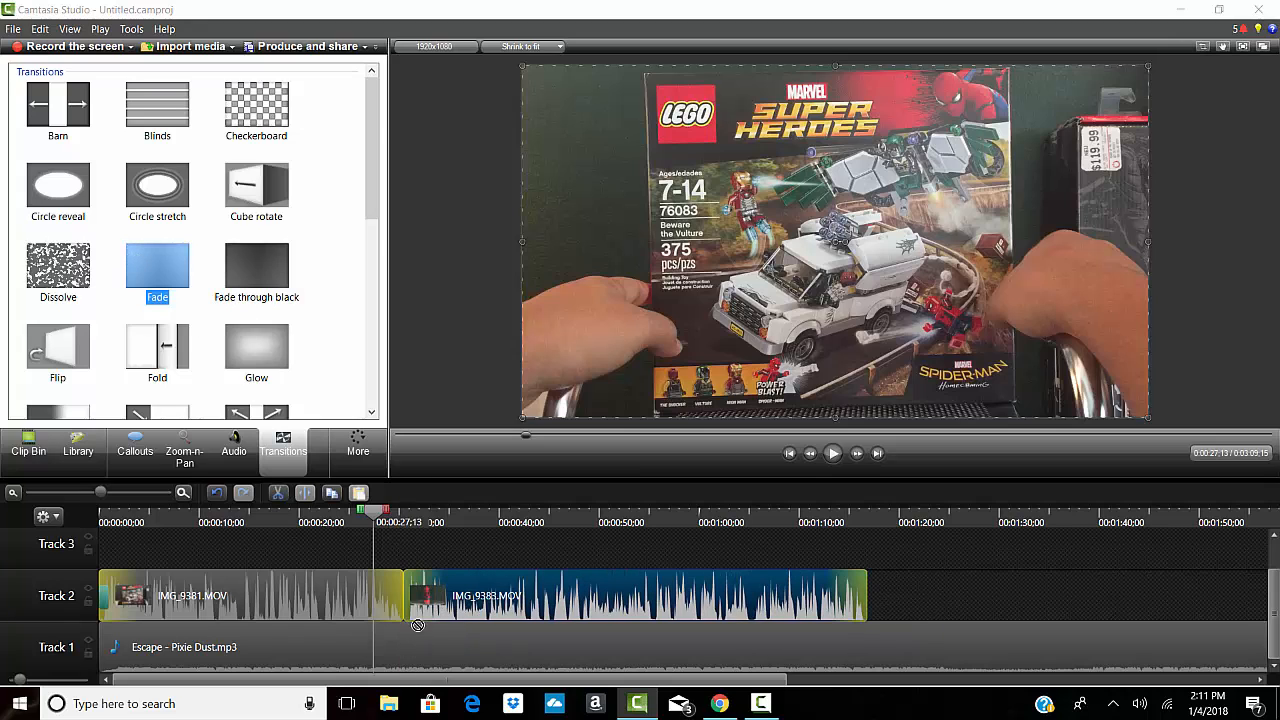
drag(418, 625, 405, 598)
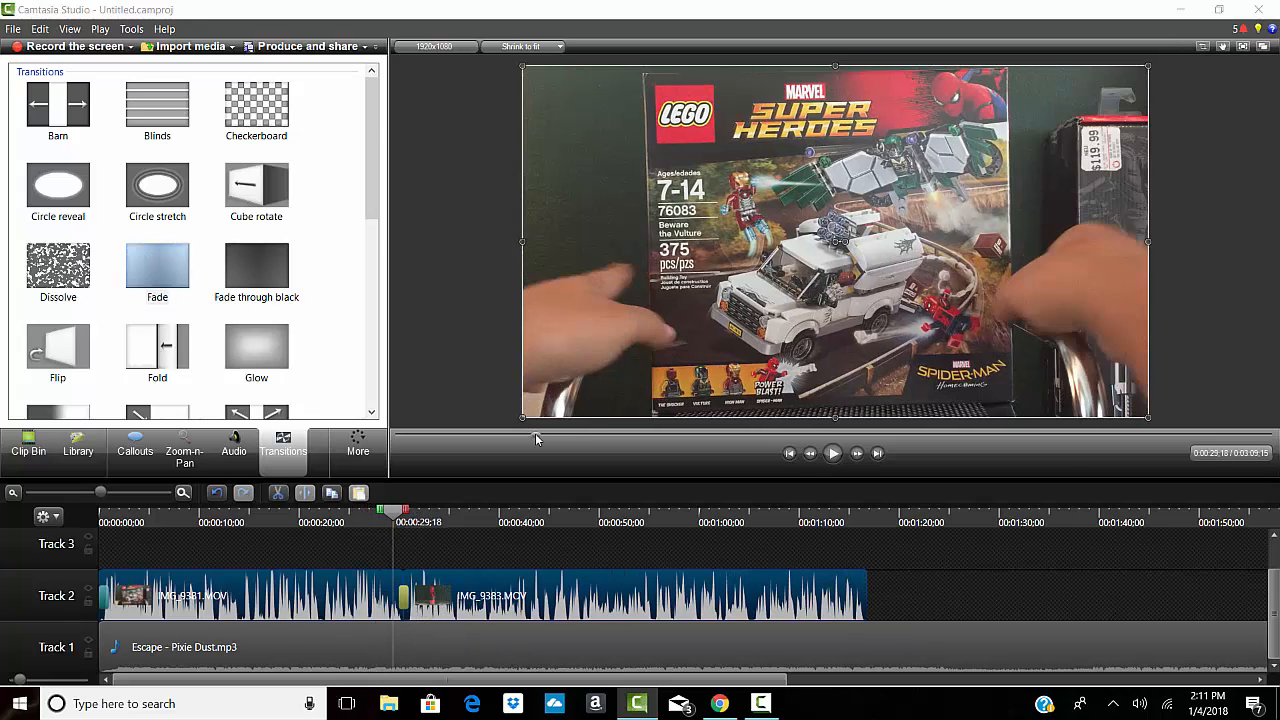
click(833, 453)
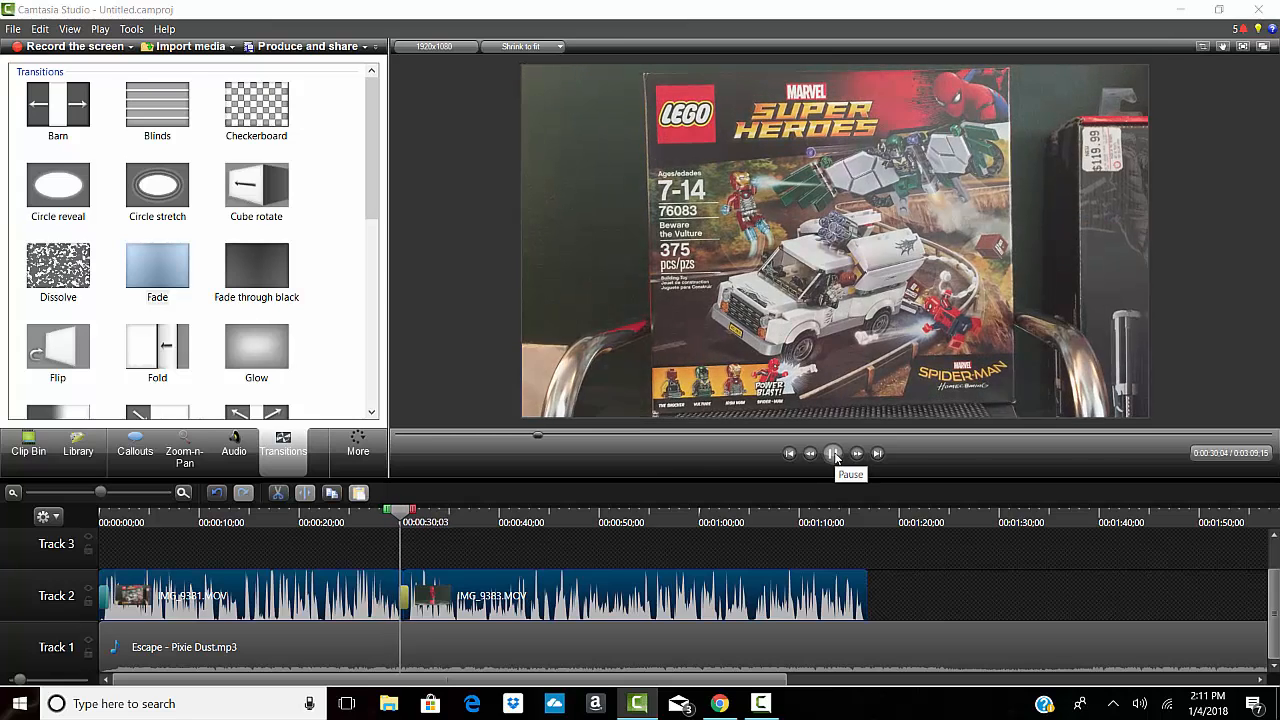
click(833, 453)
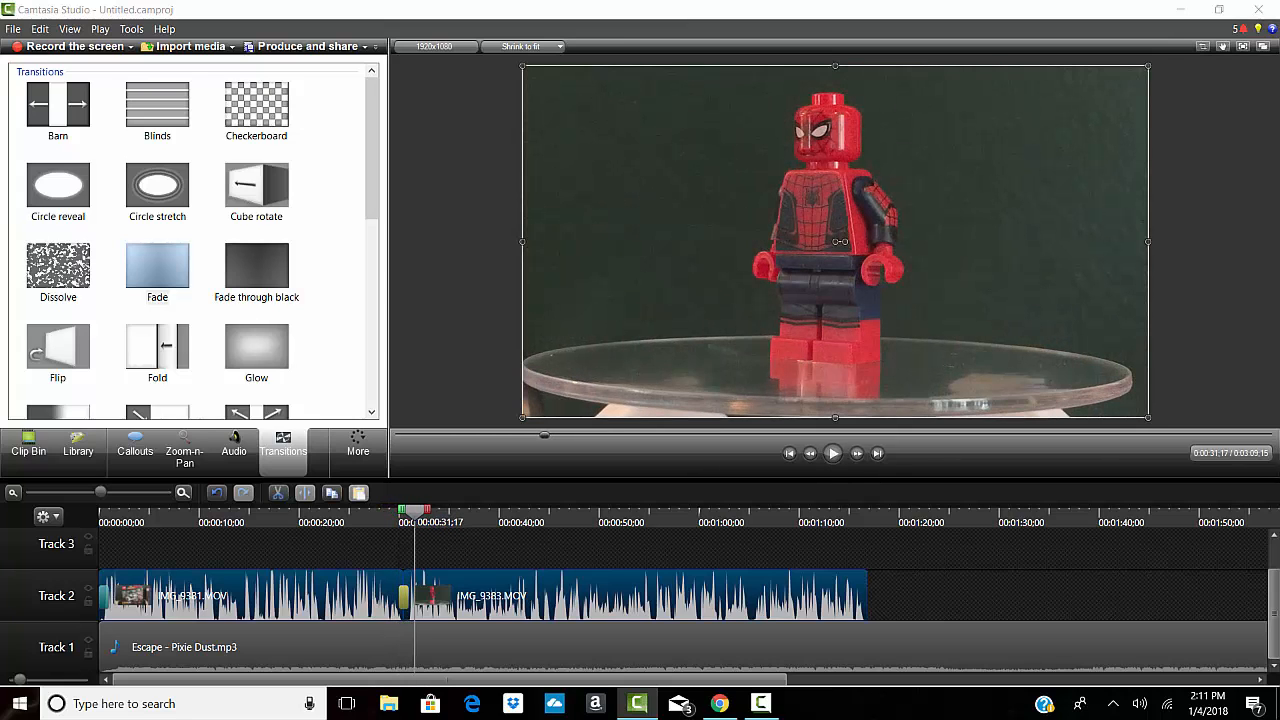
- Move the playhead near the end of IMG_9383.MOV and place IMG_9384.MOV directly after that clip on Track 2
click(28, 445)
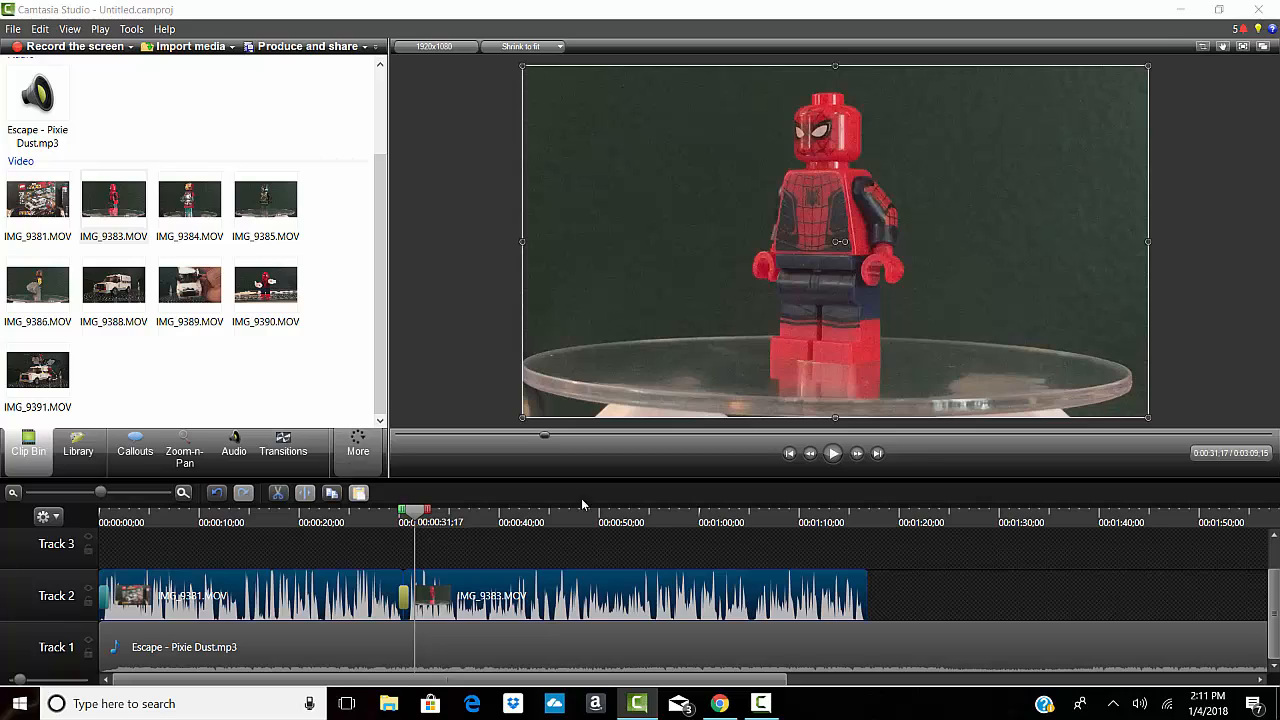
key(XF86AudioLowerVolume)
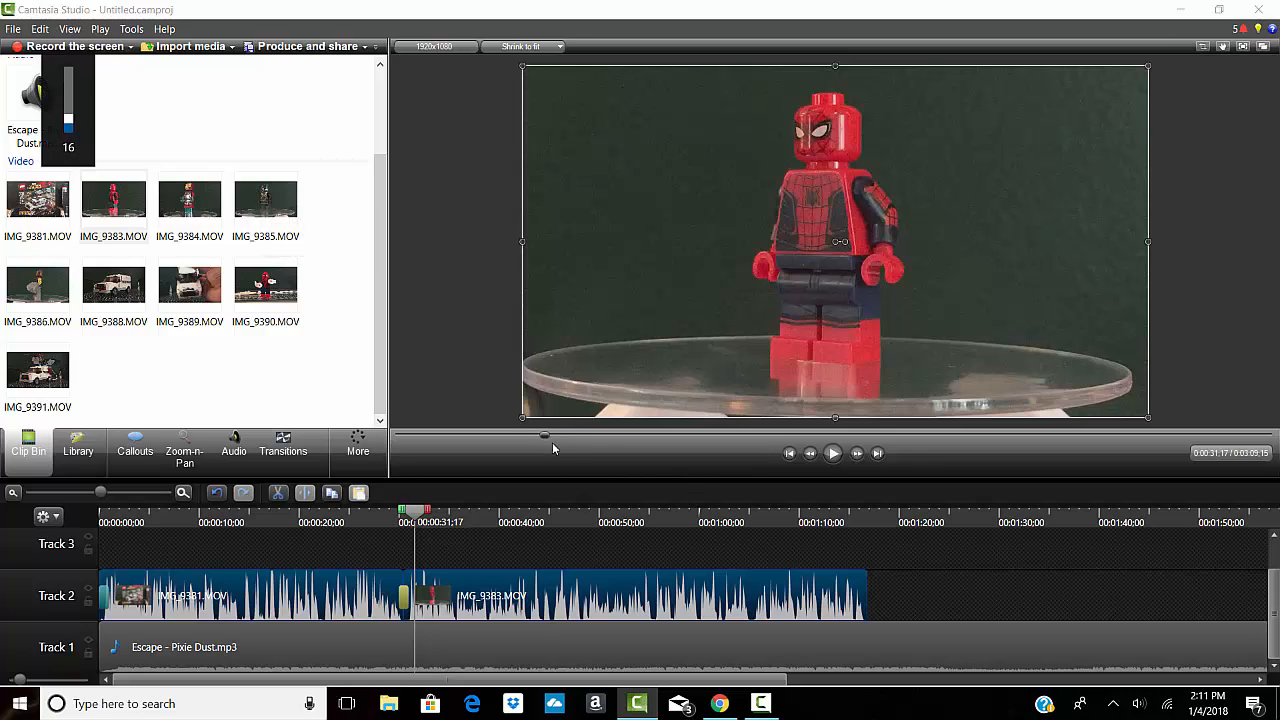
drag(545, 436, 736, 460)
drag(188, 200, 585, 510)
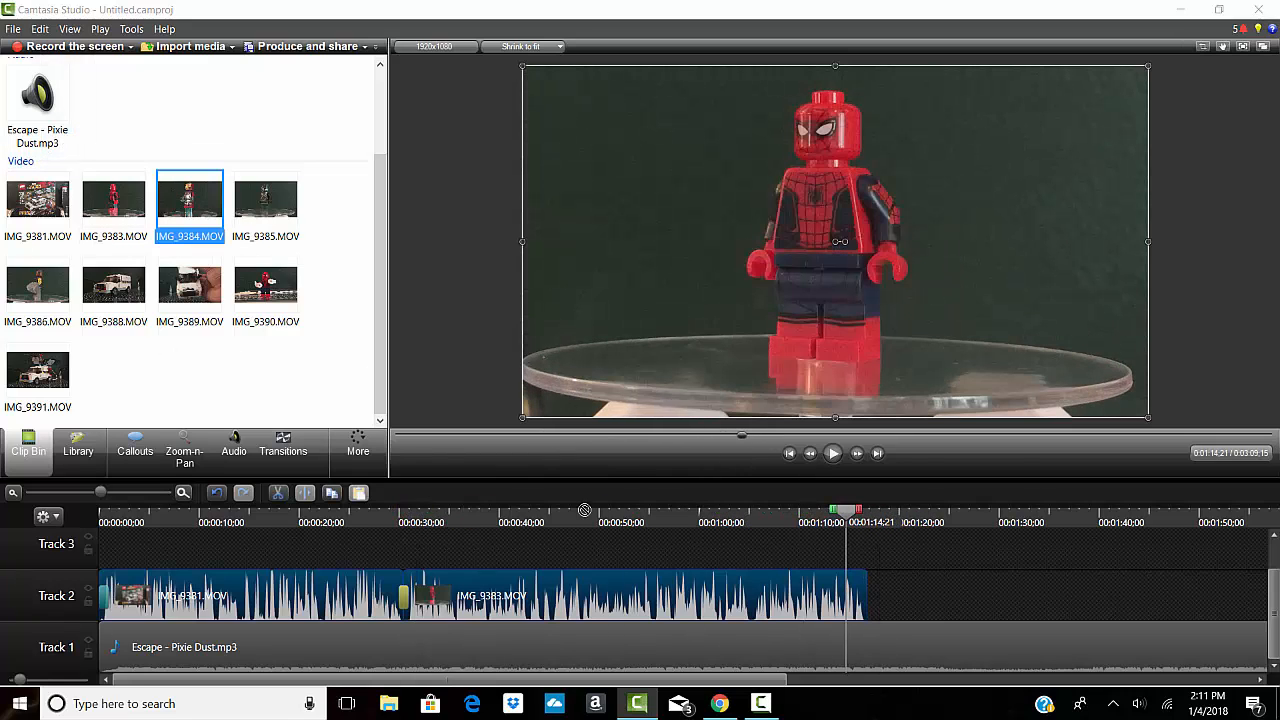
drag(876, 612, 878, 614)
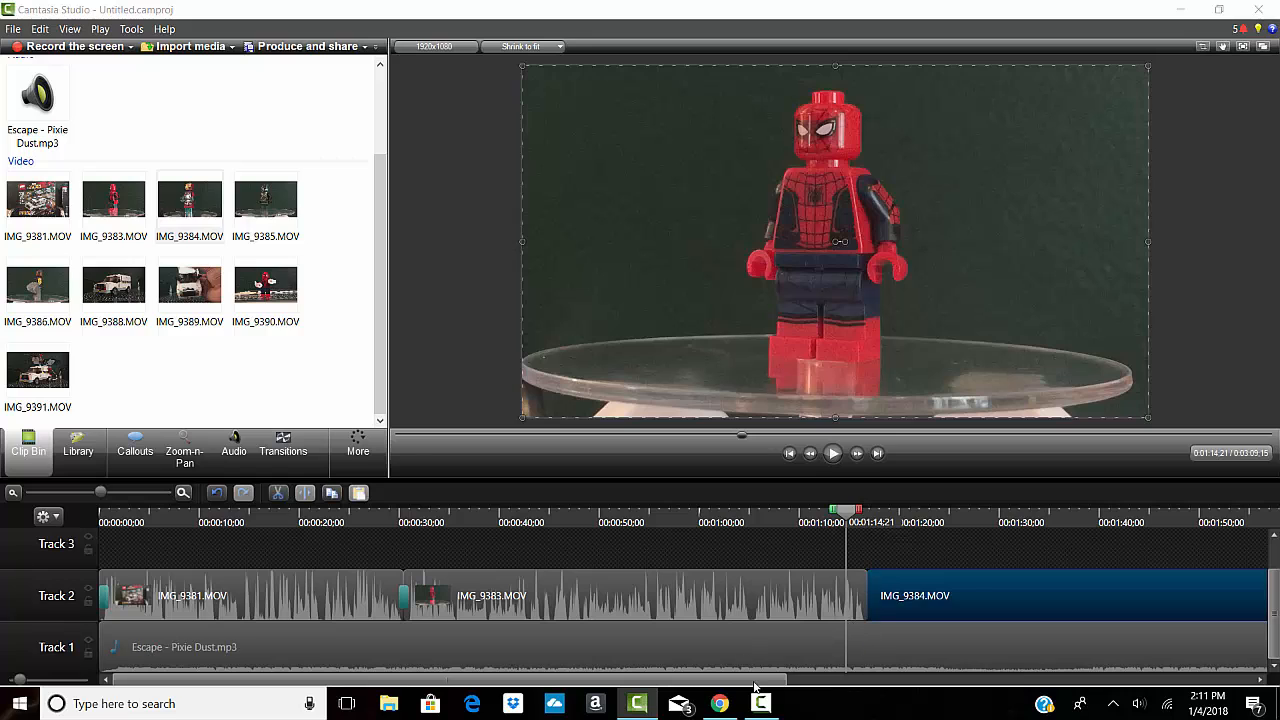
- Trim a small amount off the start of IMG_9384.MOV and snap the clip back against the end of IMG_9383.MOV
drag(841, 690, 872, 688)
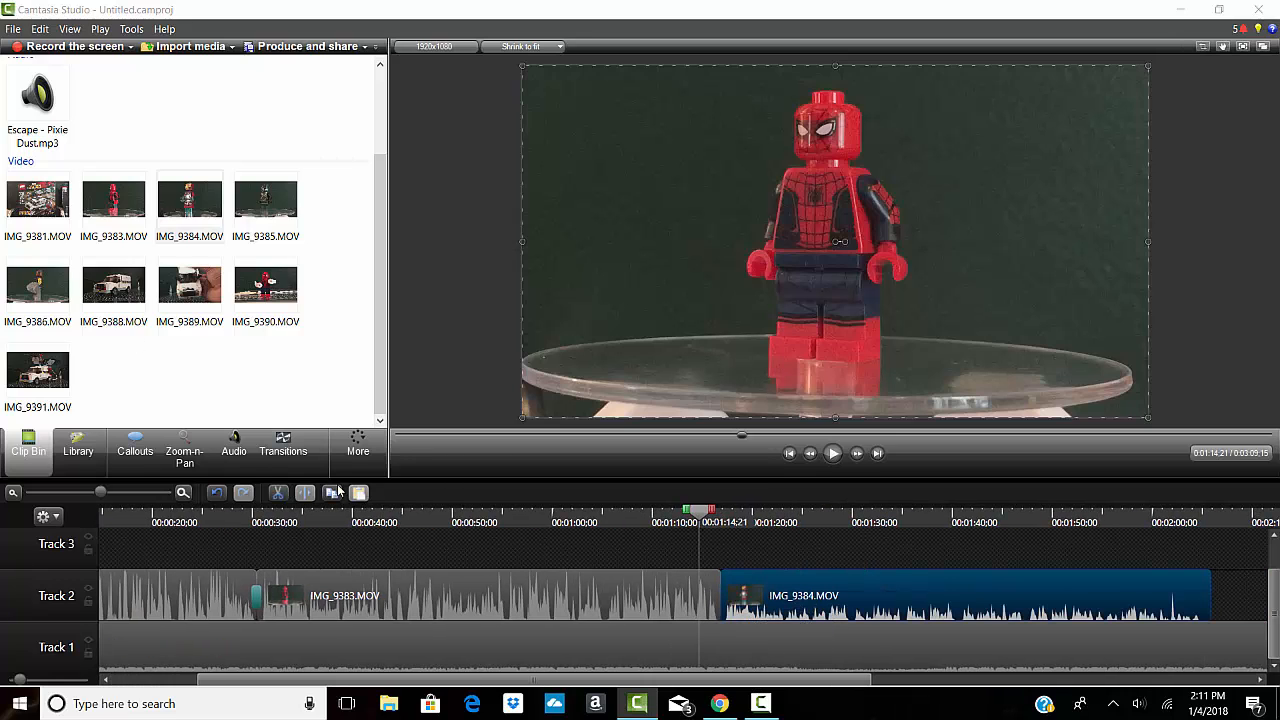
drag(815, 598, 880, 602)
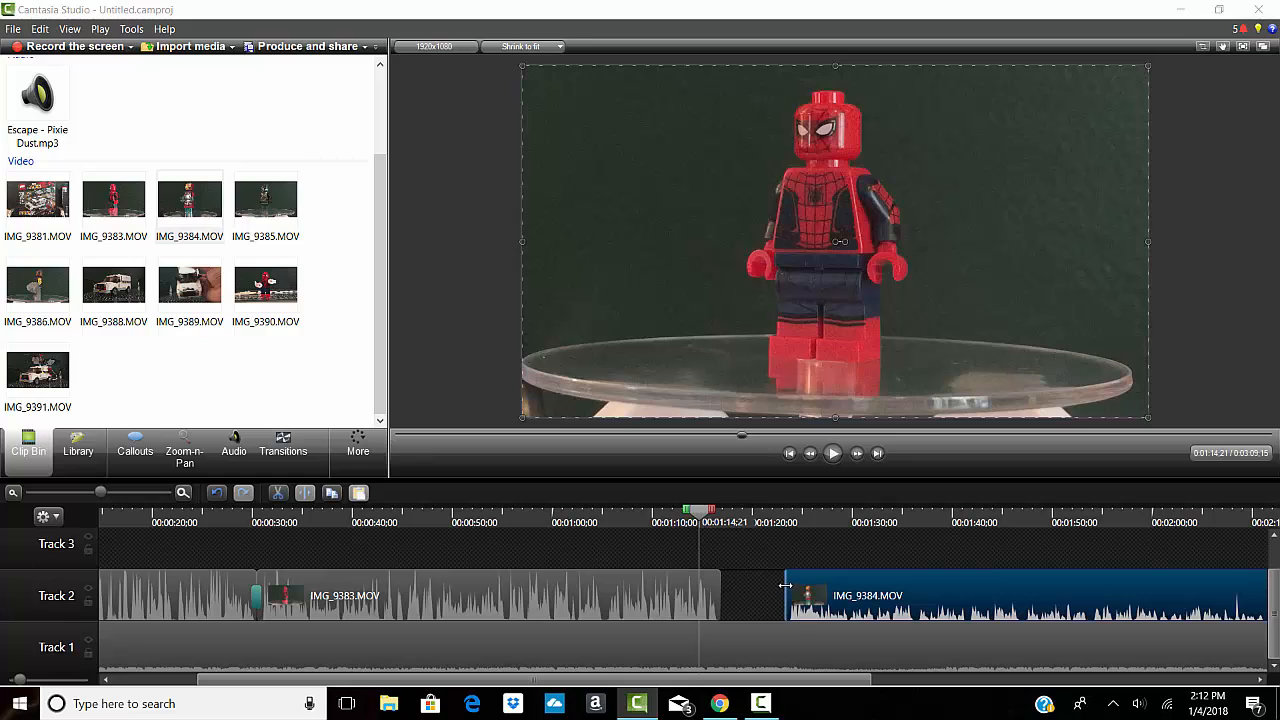
drag(785, 594, 790, 594)
drag(894, 618, 809, 617)
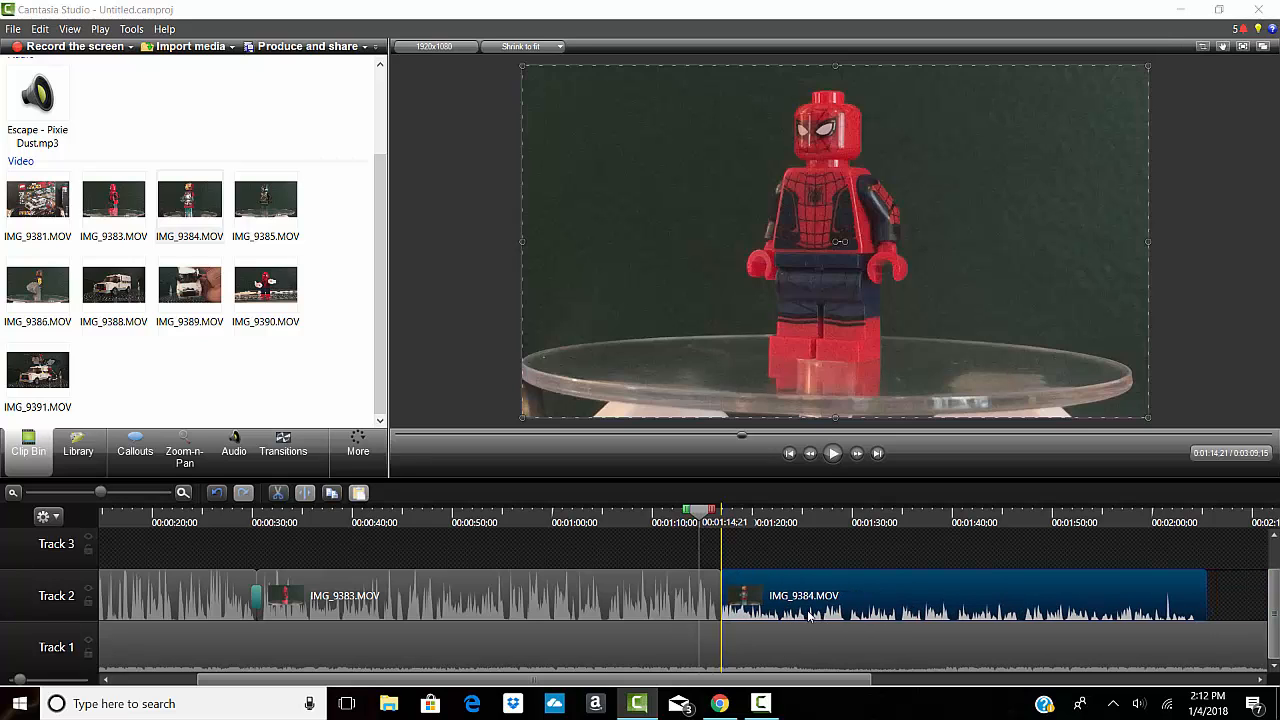
- Raise the audio volume of IMG_9384.MOV and add a Fade transition between it and IMG_9383.MOV
click(234, 450)
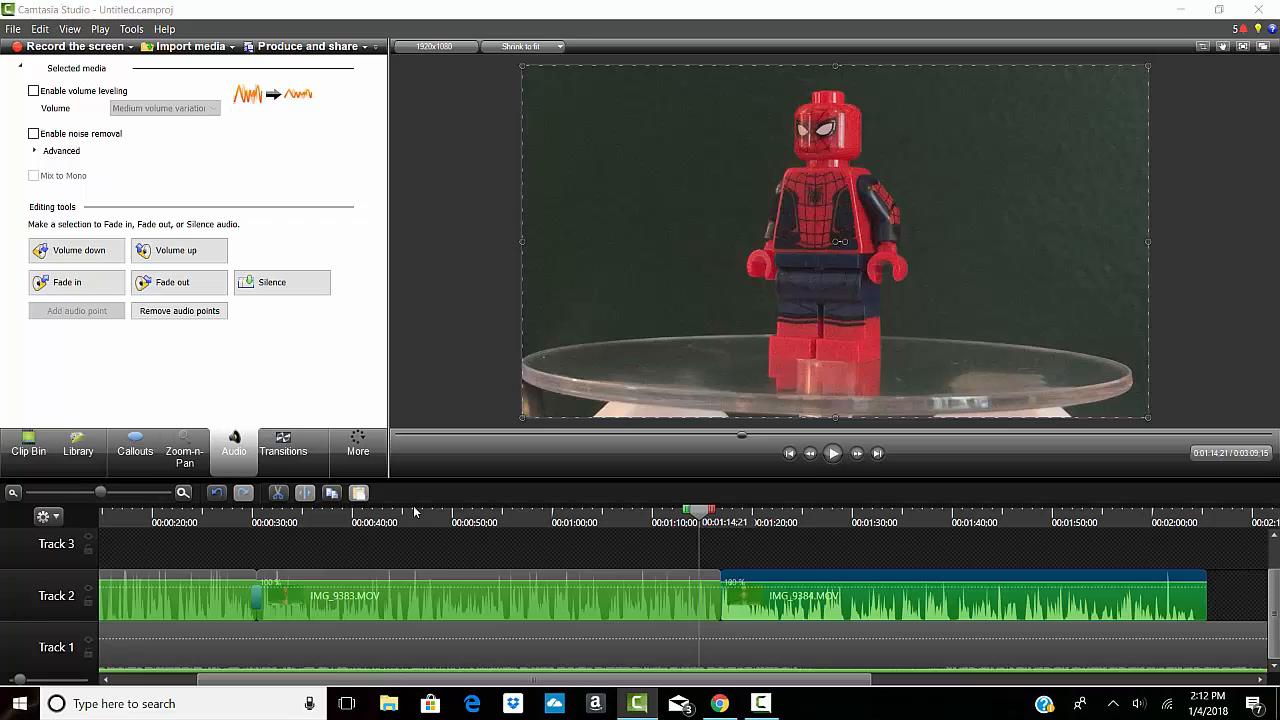
click(283, 445)
drag(130, 268, 591, 516)
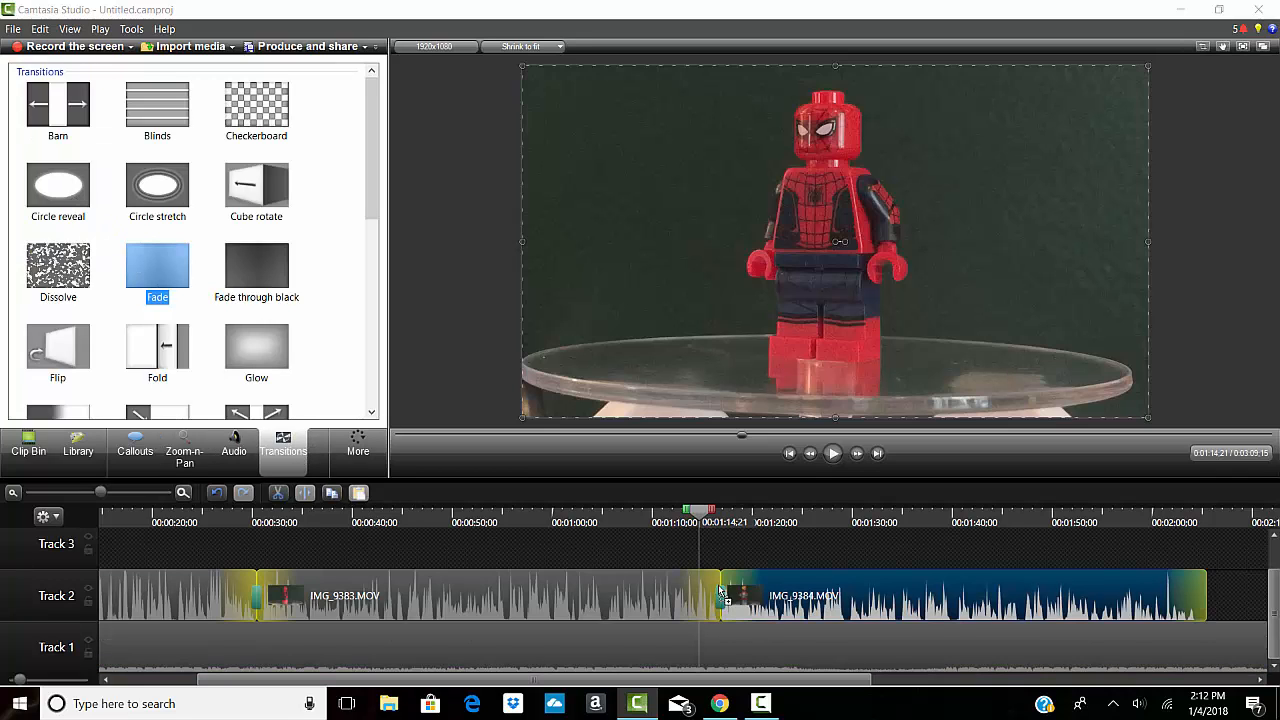
drag(718, 584, 719, 586)
- Play back the Fade transition between IMG_9383.MOV and IMG_9384.MOV
drag(742, 432, 750, 434)
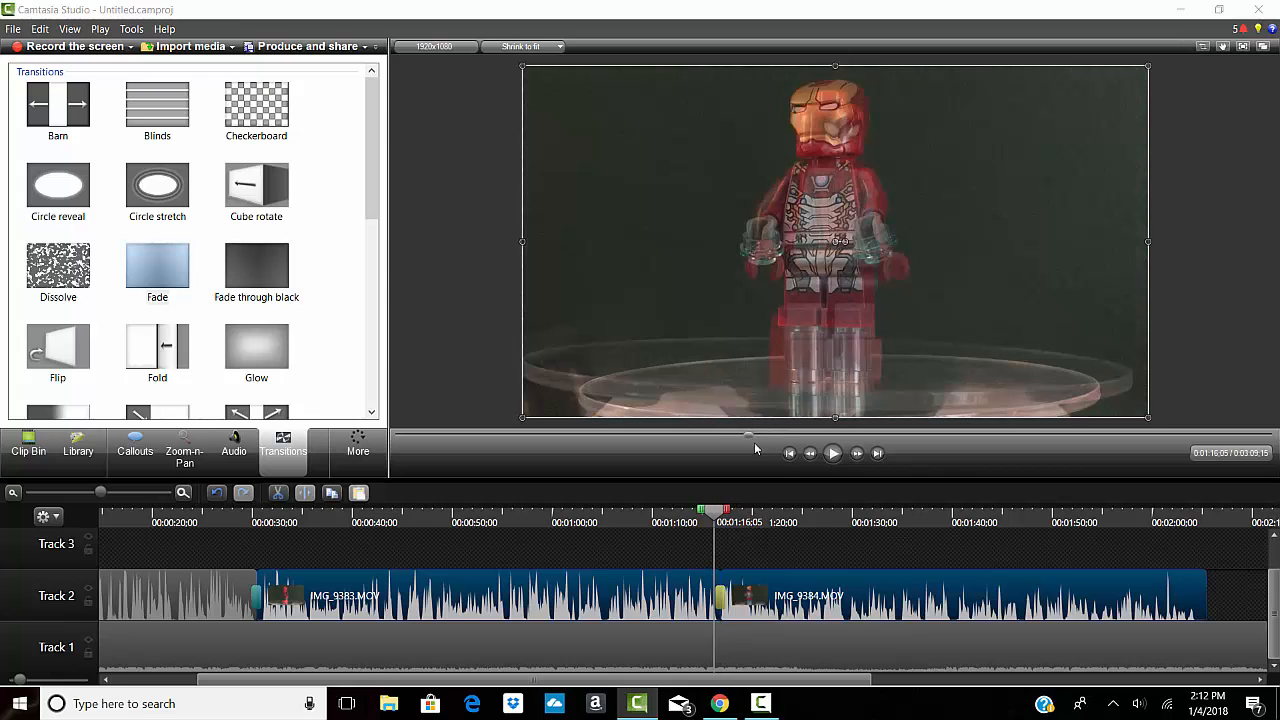
click(831, 458)
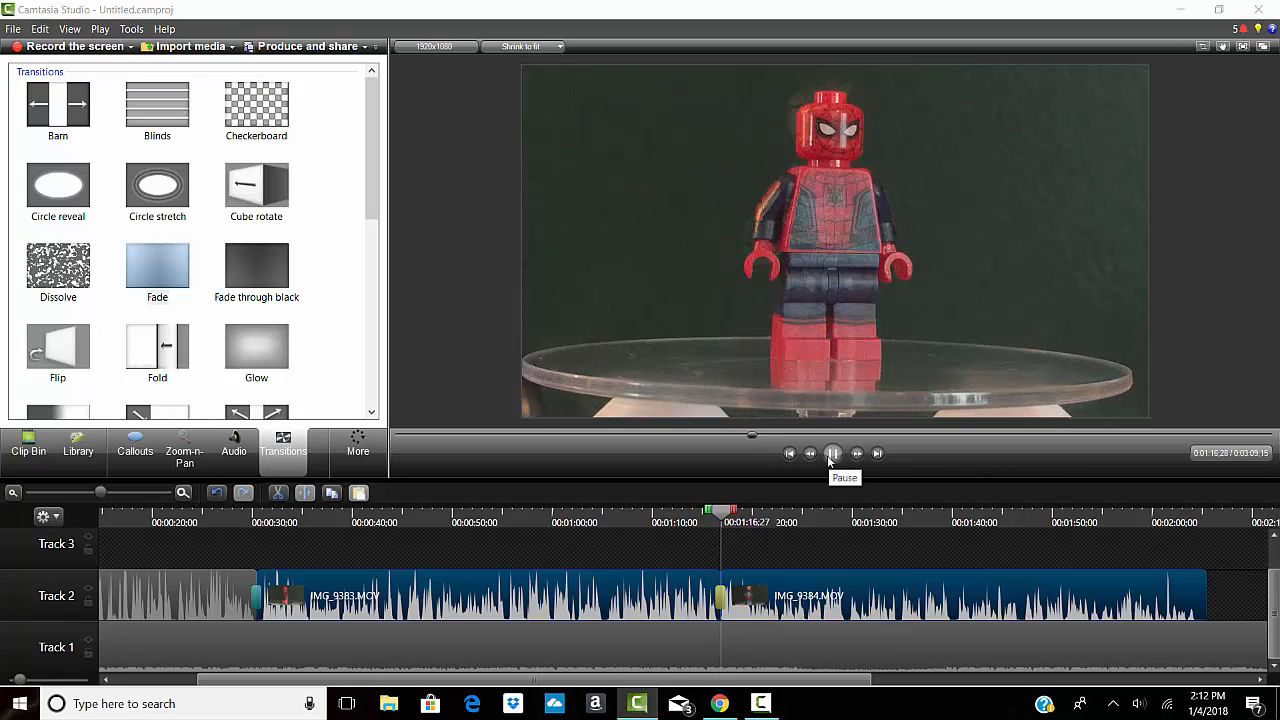
click(827, 457)
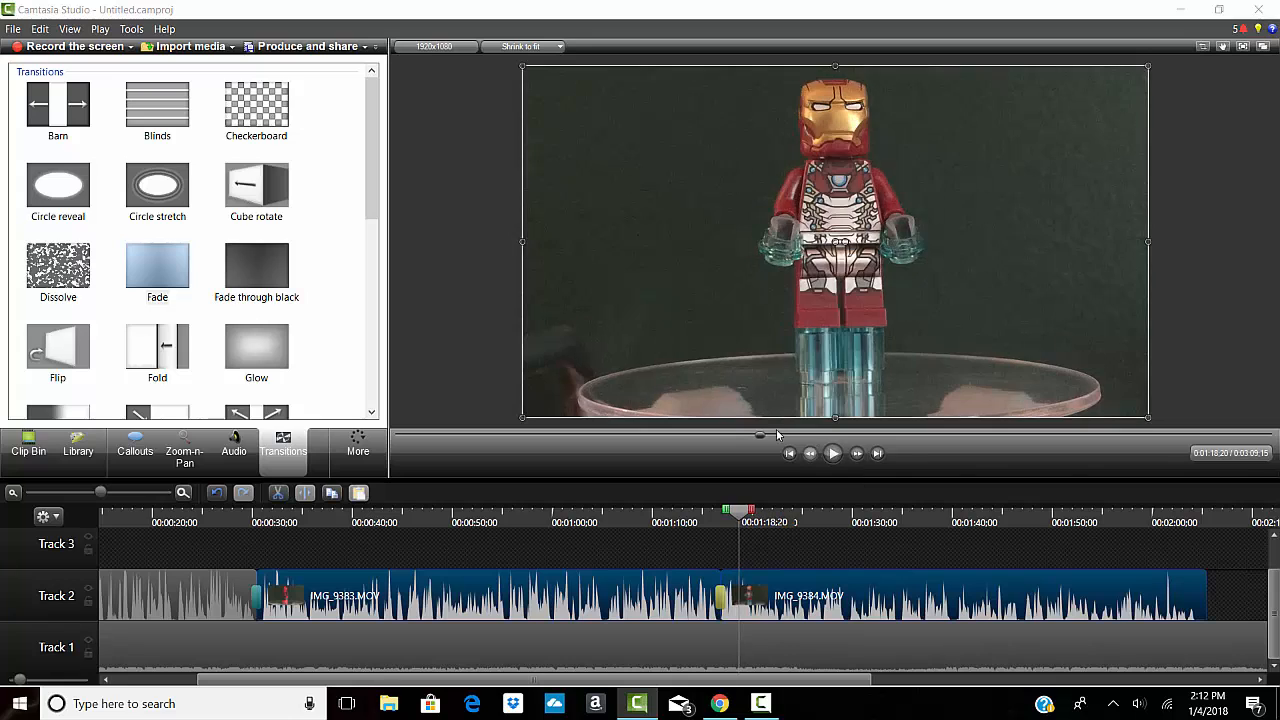
- Trim a small amount off the end of IMG_9384.MOV and move the playhead close to the clip's end
drag(760, 436, 956, 439)
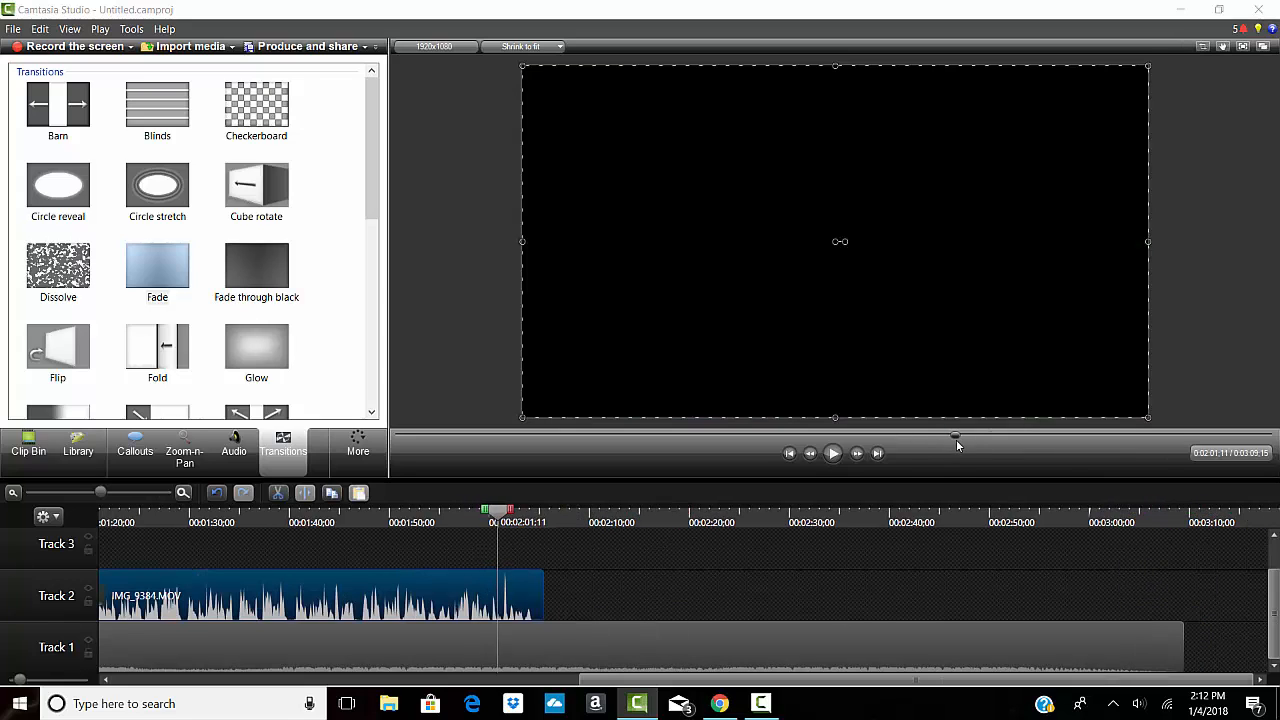
drag(544, 598, 534, 604)
click(28, 445)
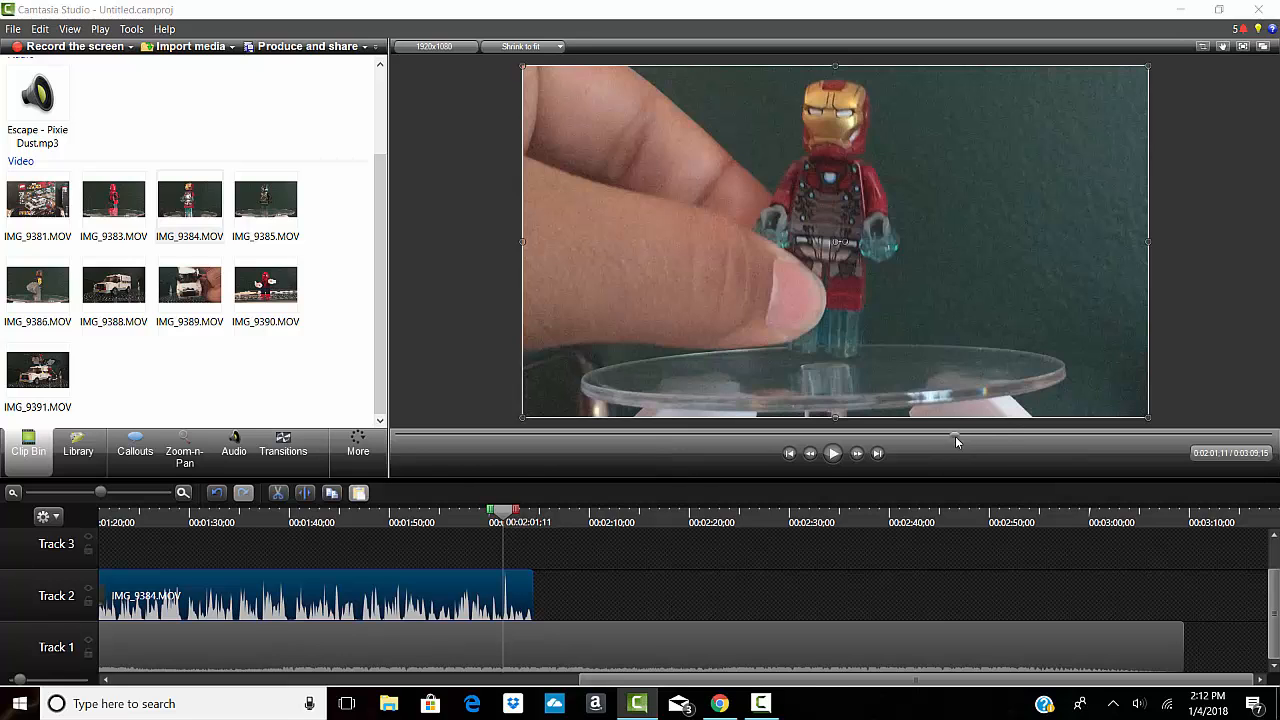
drag(956, 438, 967, 438)
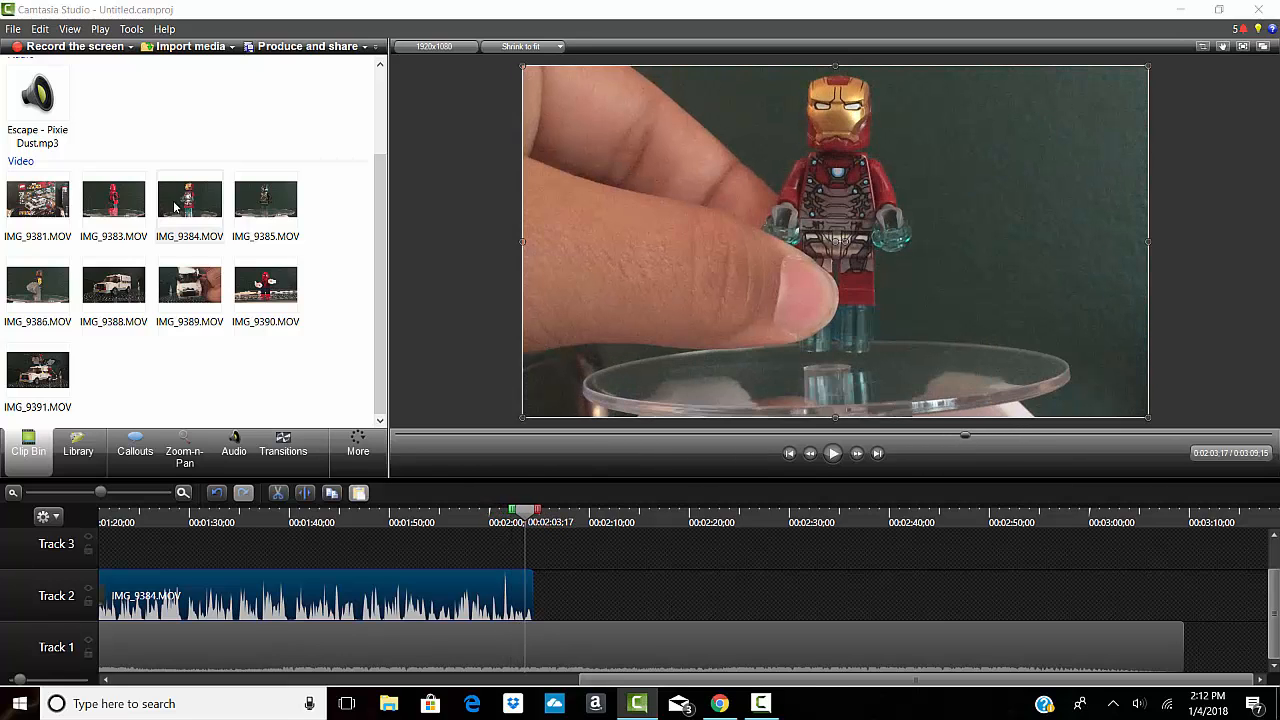
- Place IMG_9385.MOV directly after IMG_9384.MOV on Track 2 and raise its audio volume
click(270, 207)
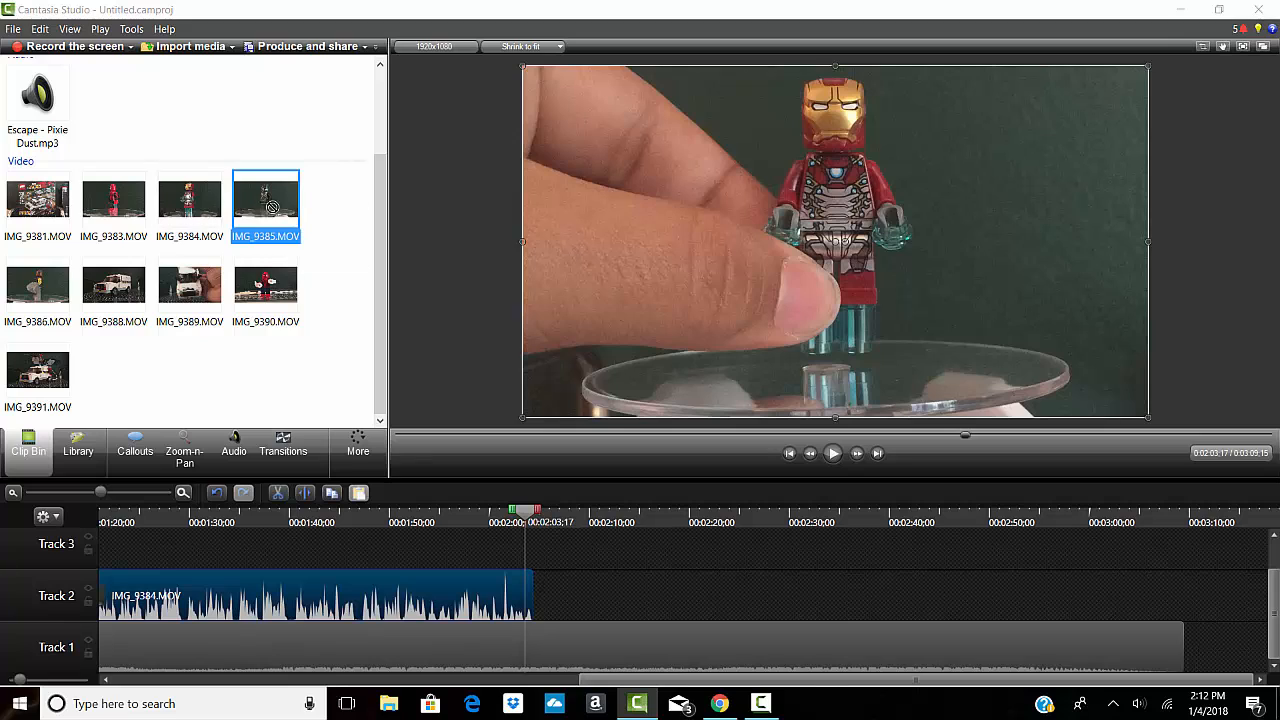
mouse_move(549, 607)
mouse_down()
mouse_move(538, 595)
mouse_move(580, 592)
mouse_move(560, 592)
mouse_up()
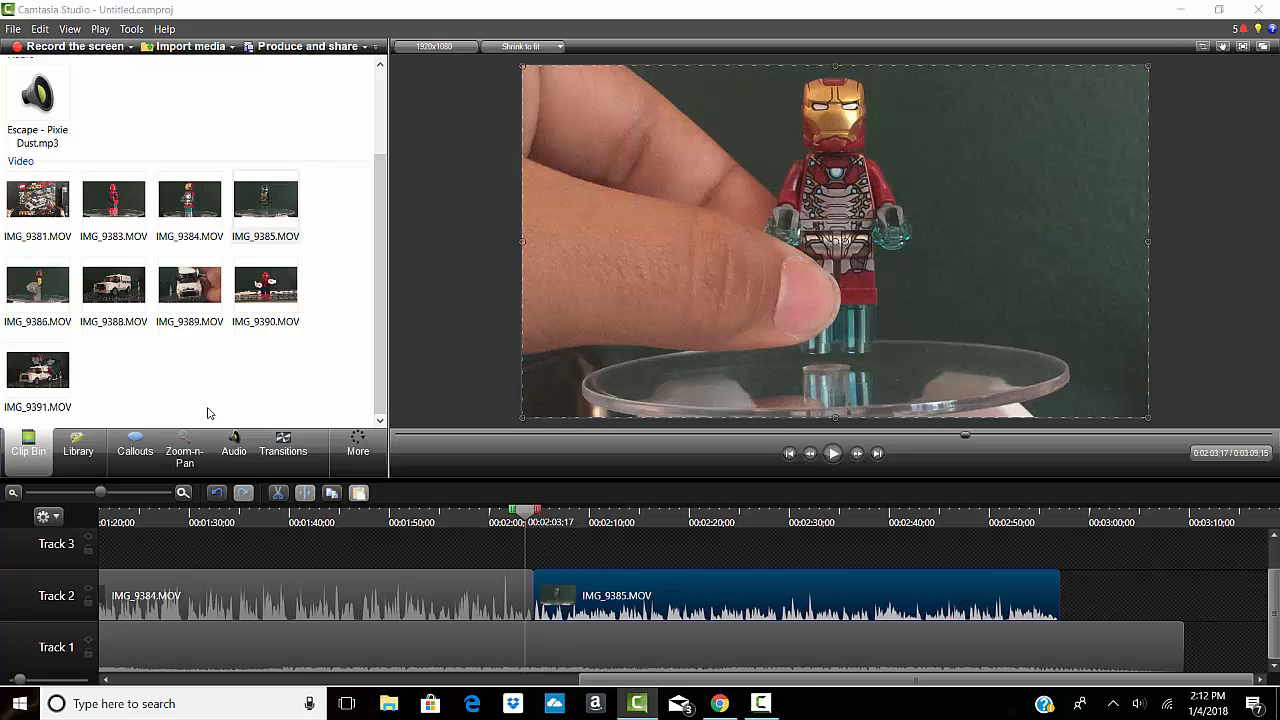
click(246, 453)
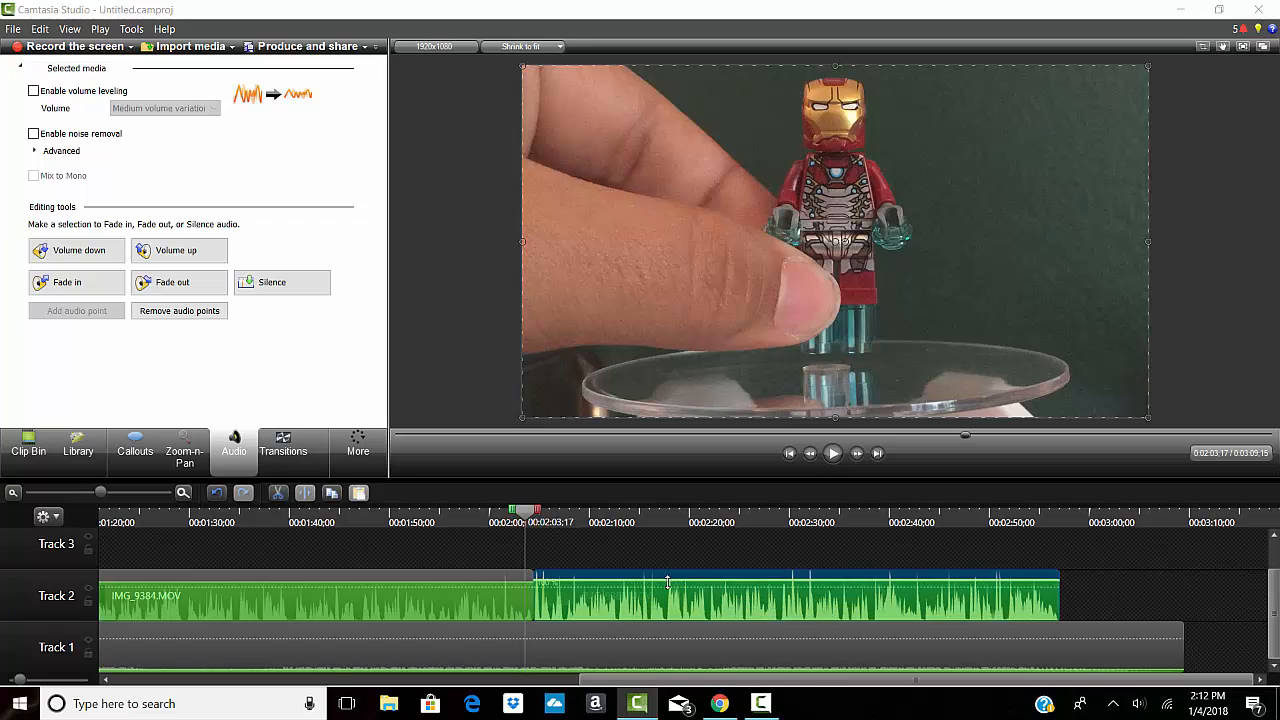
click(22, 434)
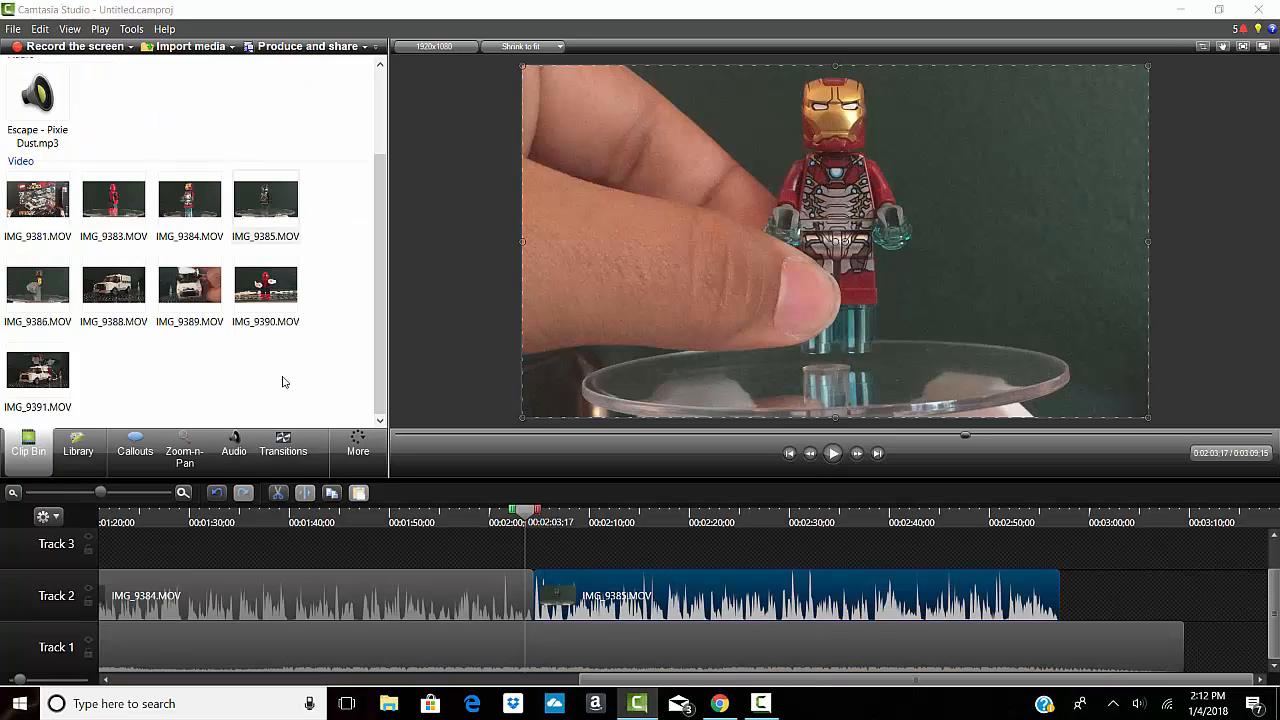
- Try a Fade transition between IMG_9384.MOV and IMG_9385.MOV, and delete it again
click(286, 436)
drag(160, 287, 470, 458)
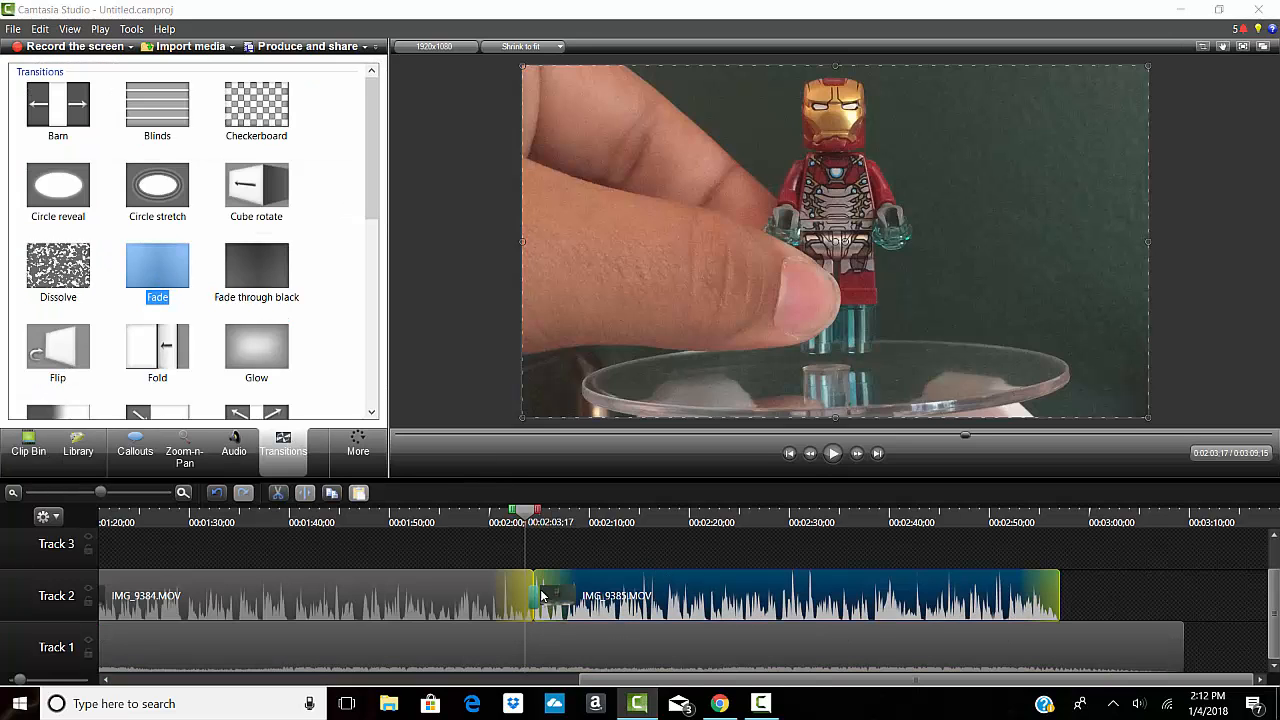
drag(541, 596, 541, 597)
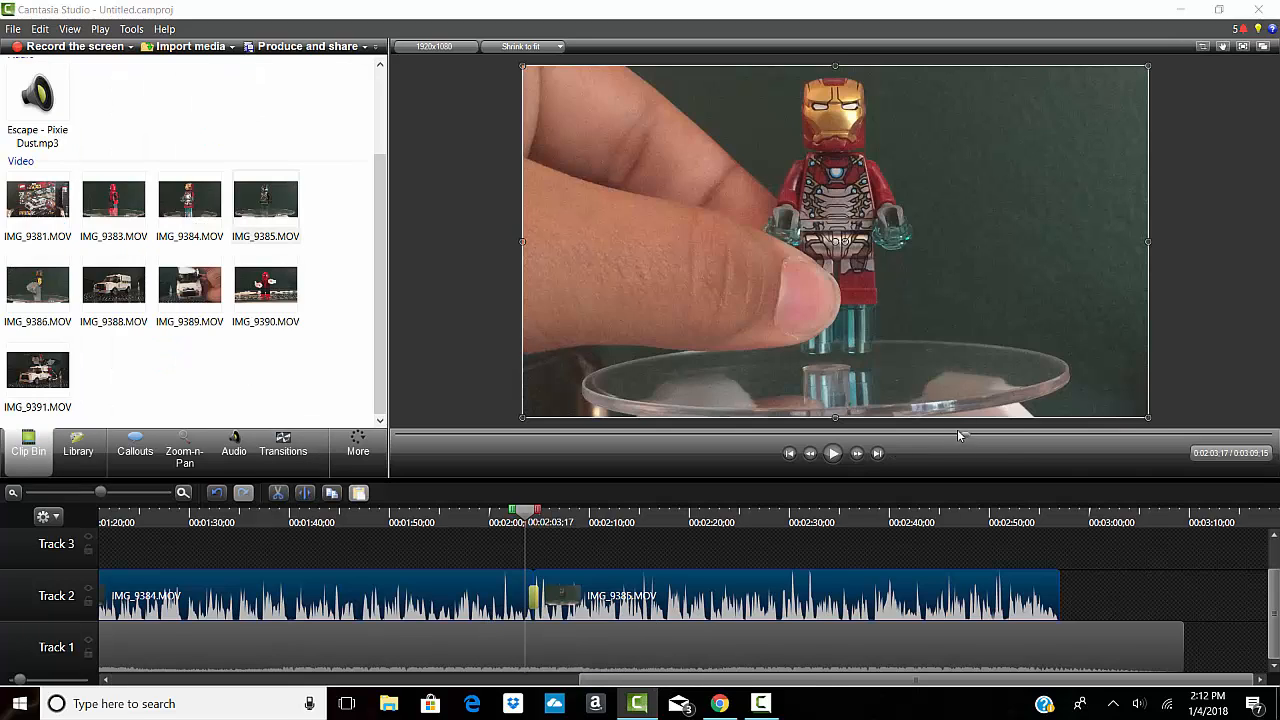
right_click(535, 598)
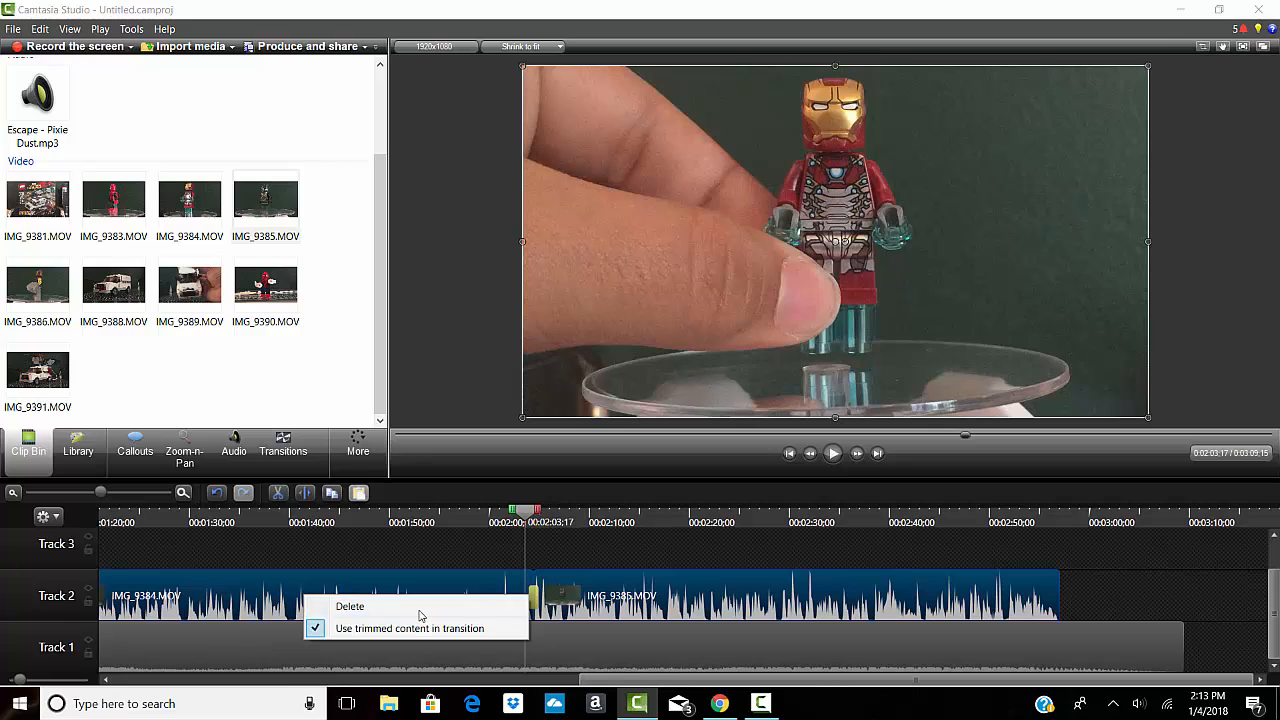
click(420, 605)
- Add a Flip transition between IMG_9384.MOV and IMG_9385.MOV and play it back
click(283, 441)
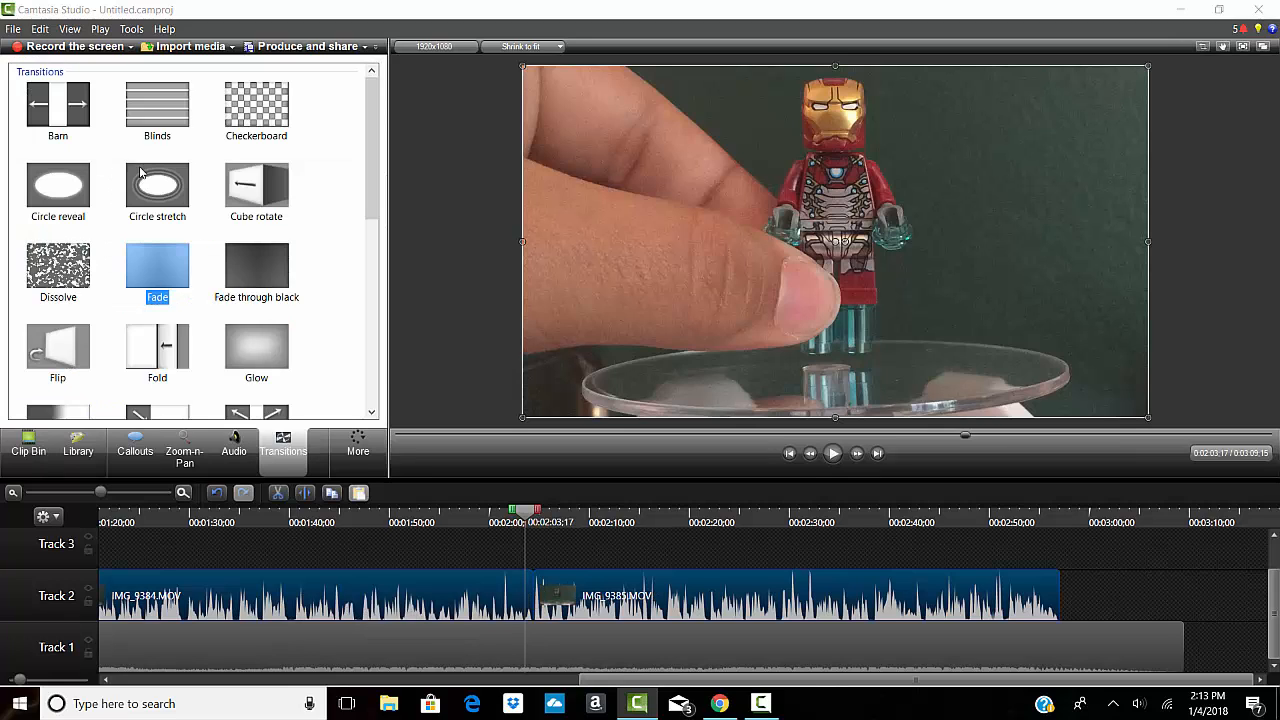
drag(63, 348, 533, 598)
click(834, 455)
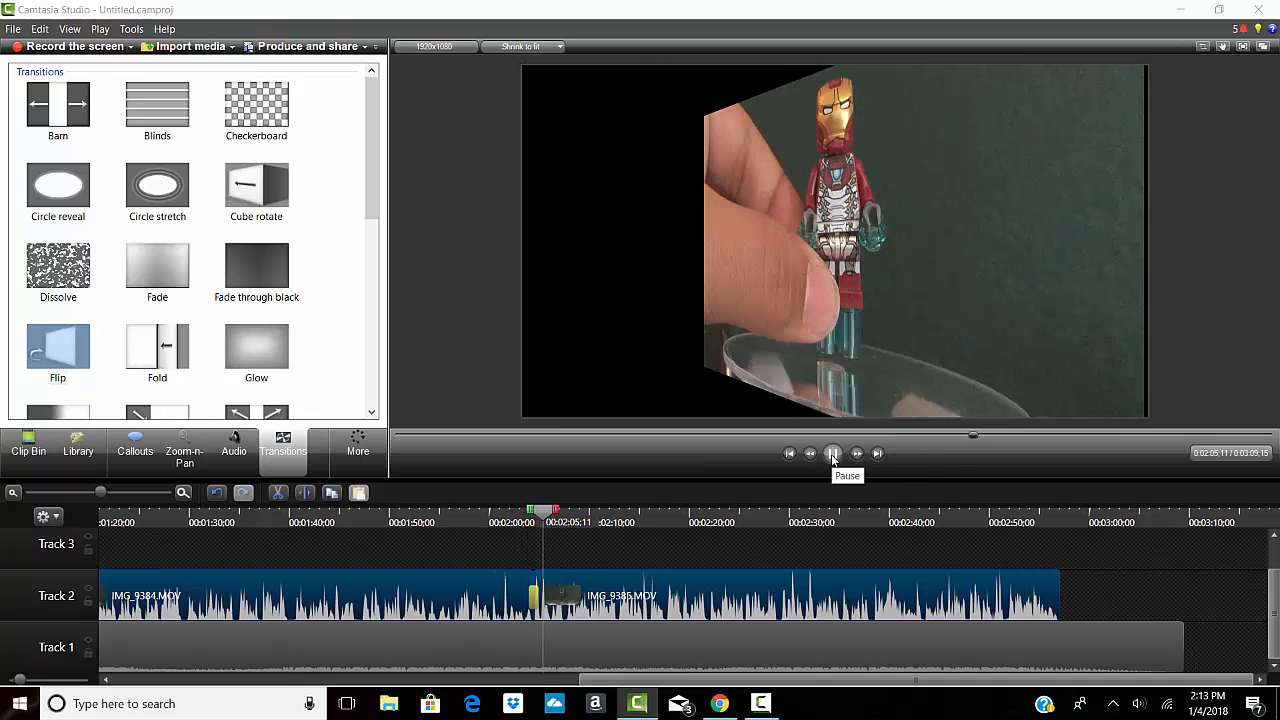
click(834, 455)
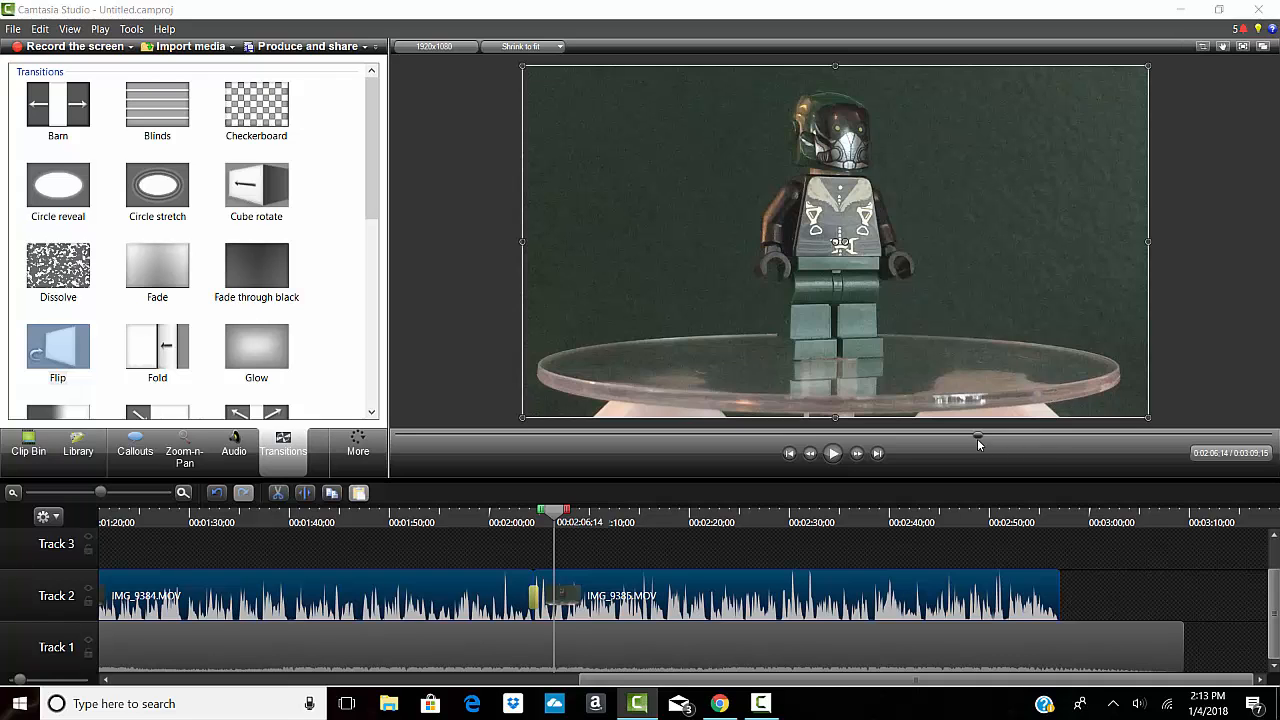
- Try placing IMG_9386.MOV directly after IMG_9385.MOV on Track 2, and delete the clip again
drag(978, 437, 1207, 458)
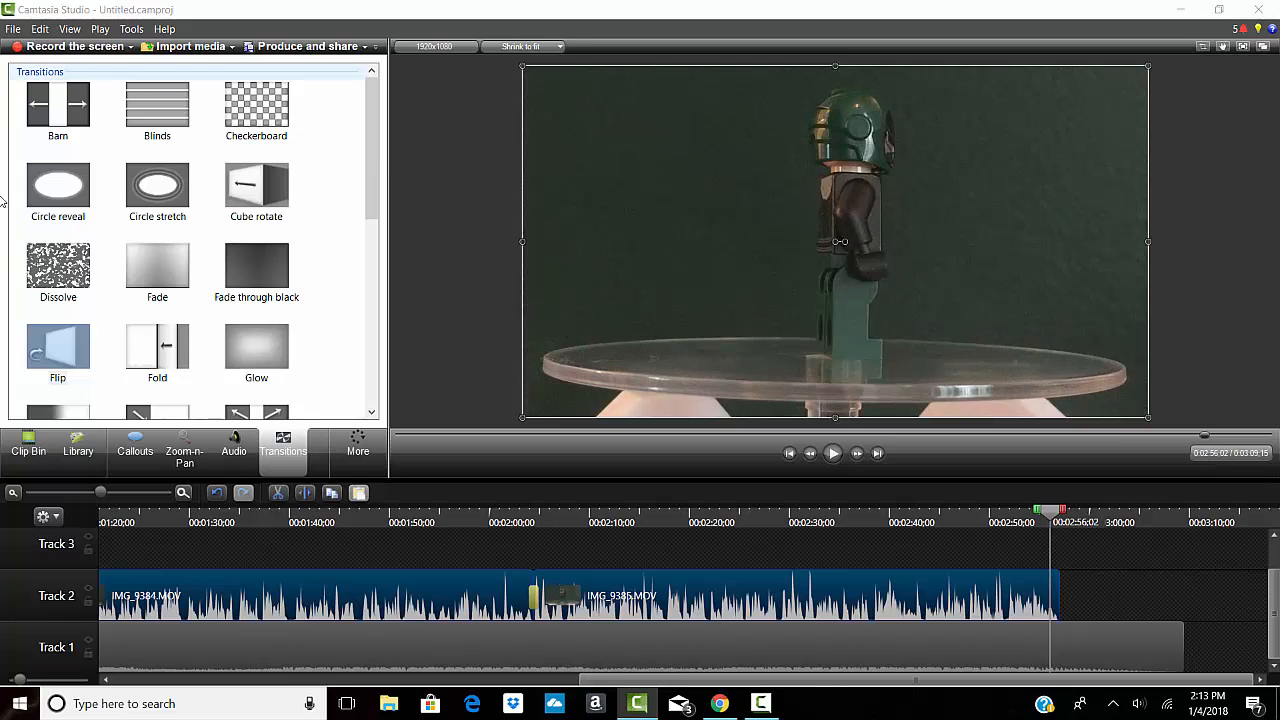
click(17, 453)
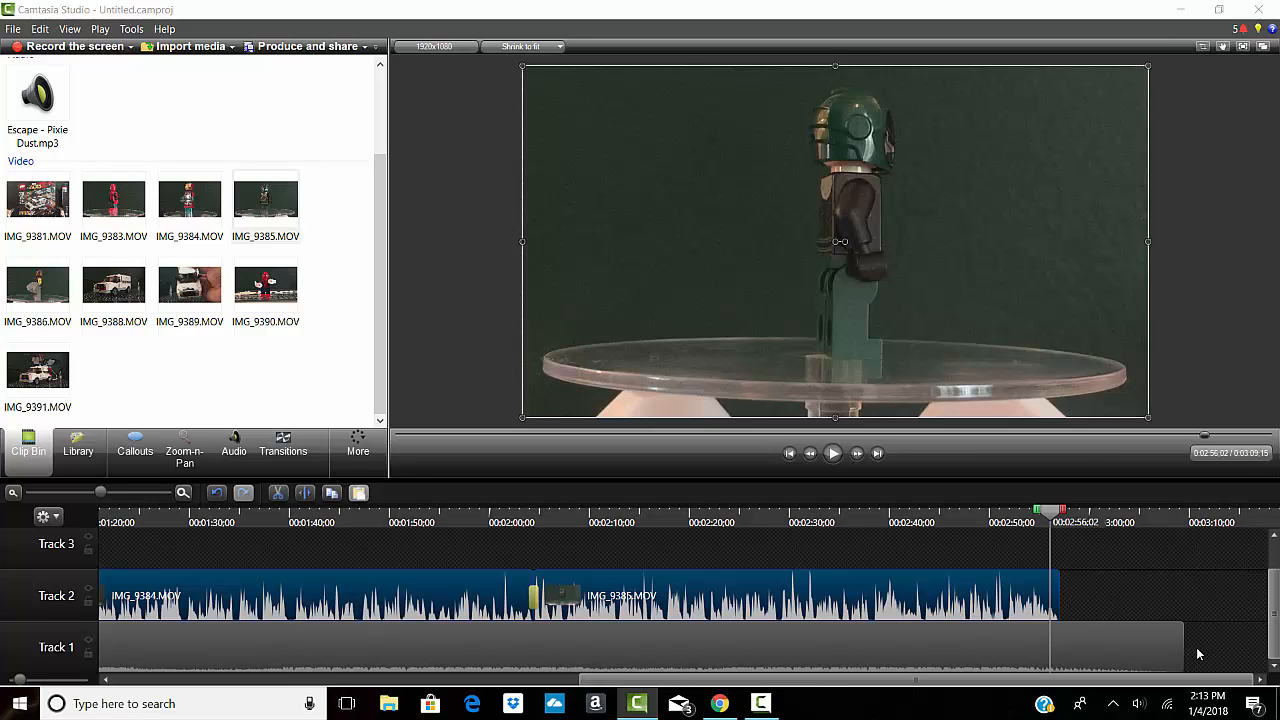
click(1141, 655)
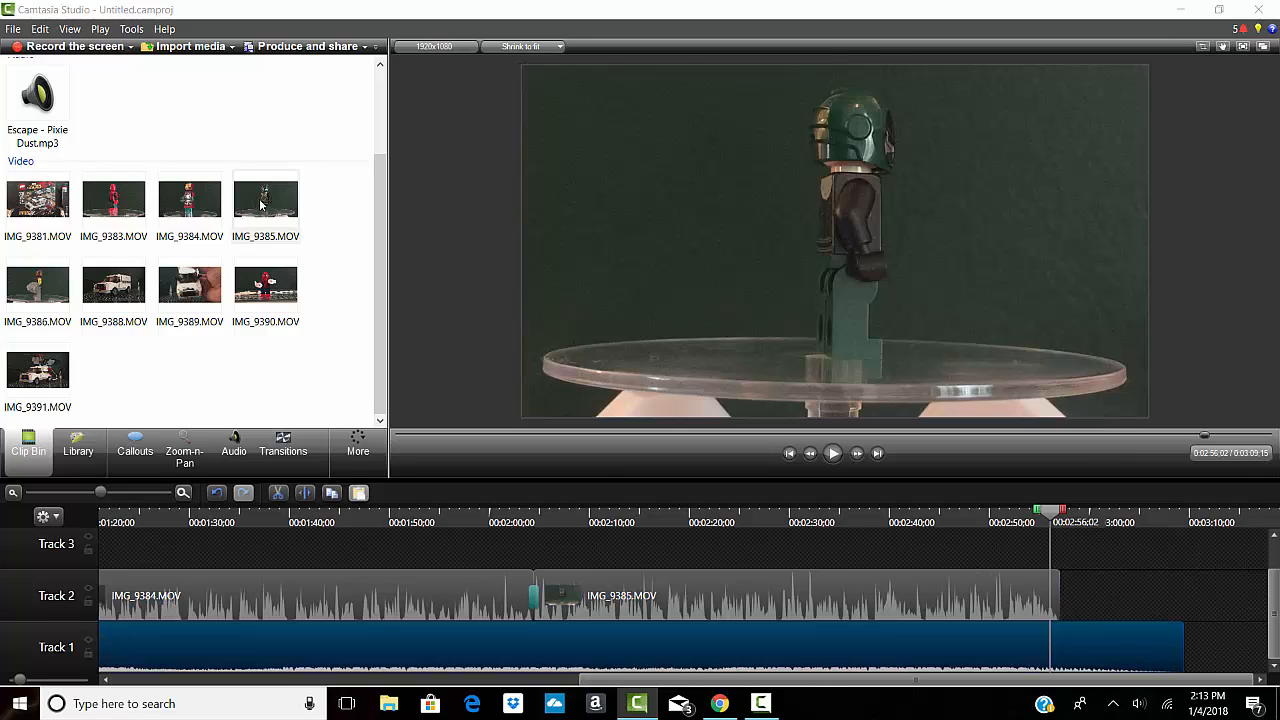
drag(50, 304, 843, 577)
drag(1074, 610, 1071, 606)
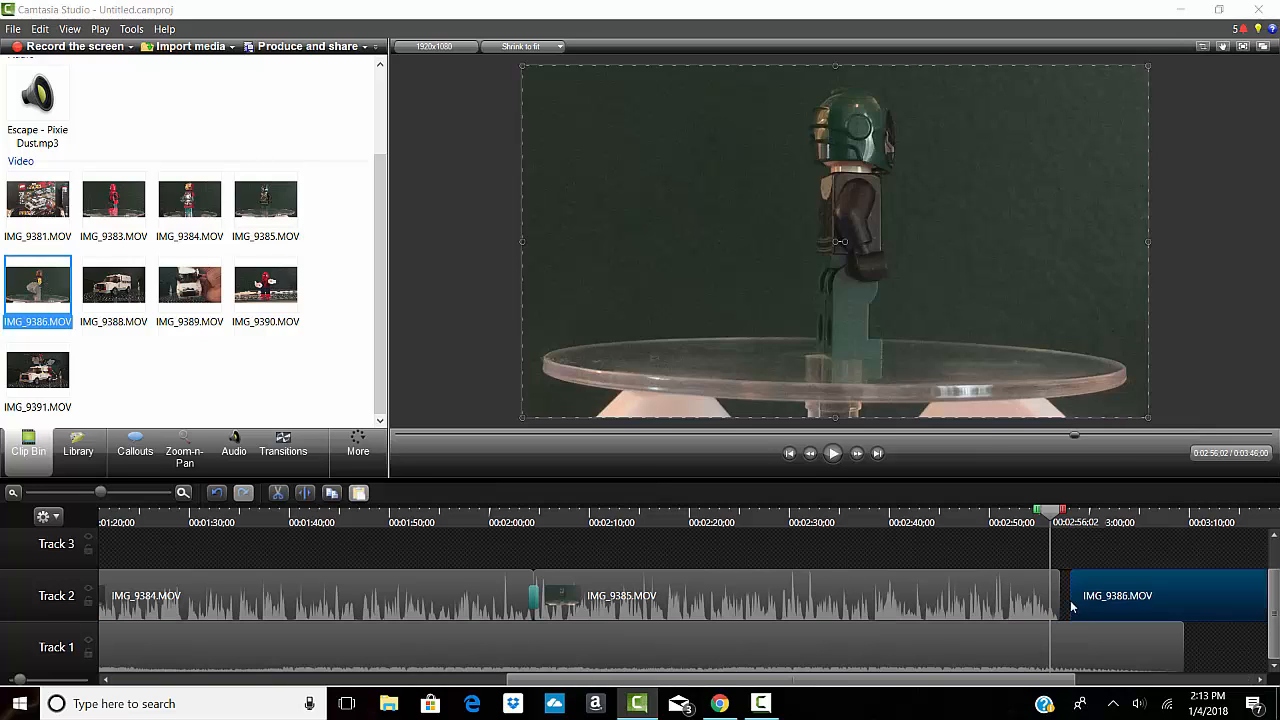
drag(1151, 595, 1083, 597)
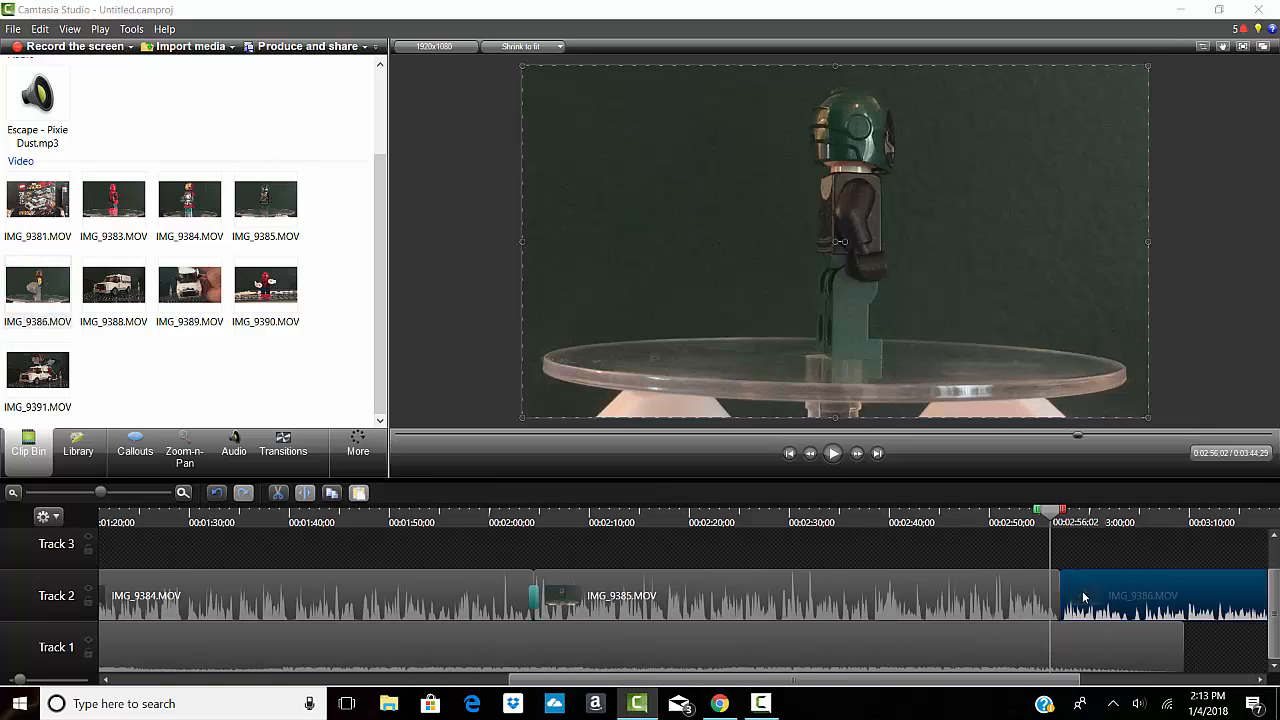
key(Delete)
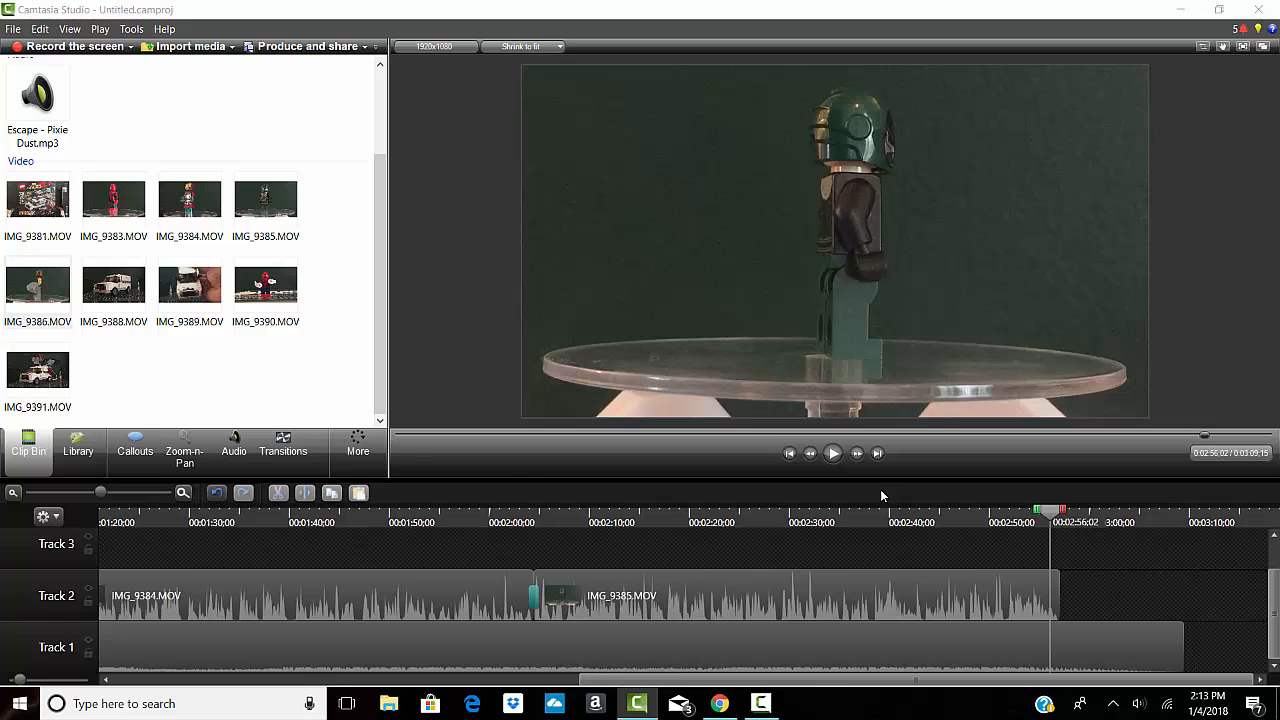
- Place the image IMG_6389 (1)2.jpg directly after IMG_9385.MOV on Track 2 and extend it to the end of the Track 1 clip
drag(1205, 437, 1210, 437)
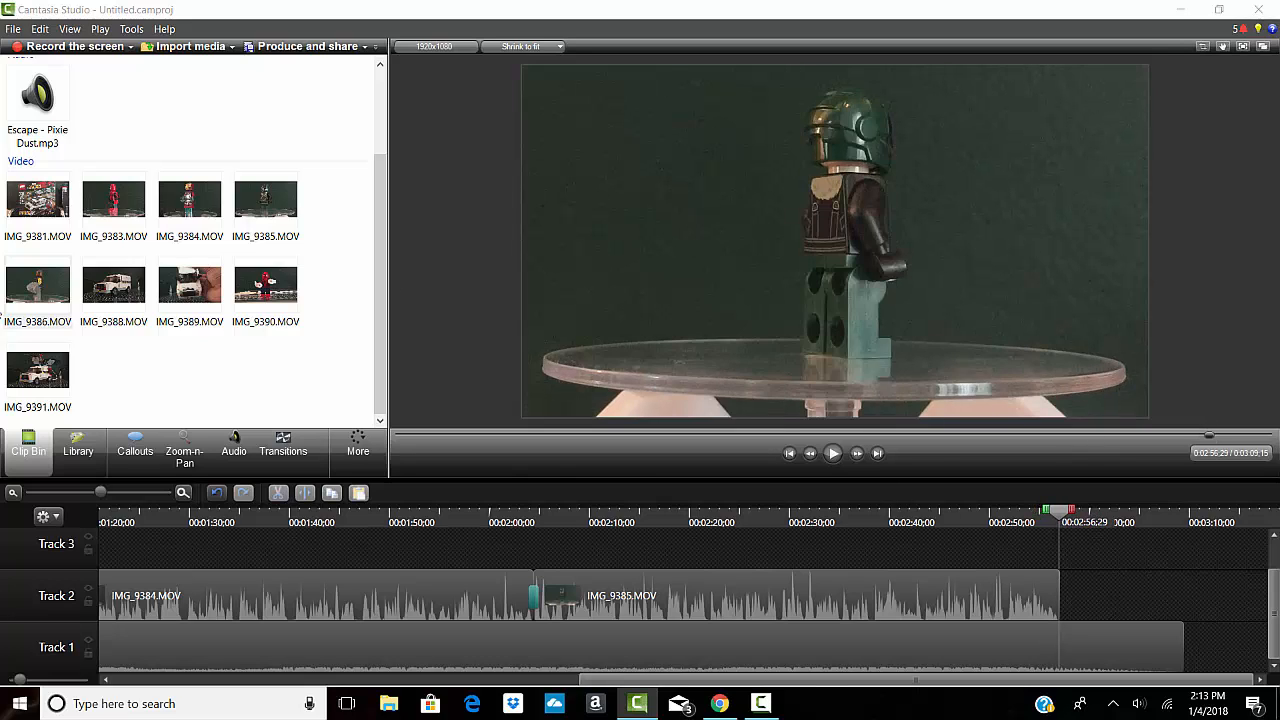
scroll(152, 230, up, 2)
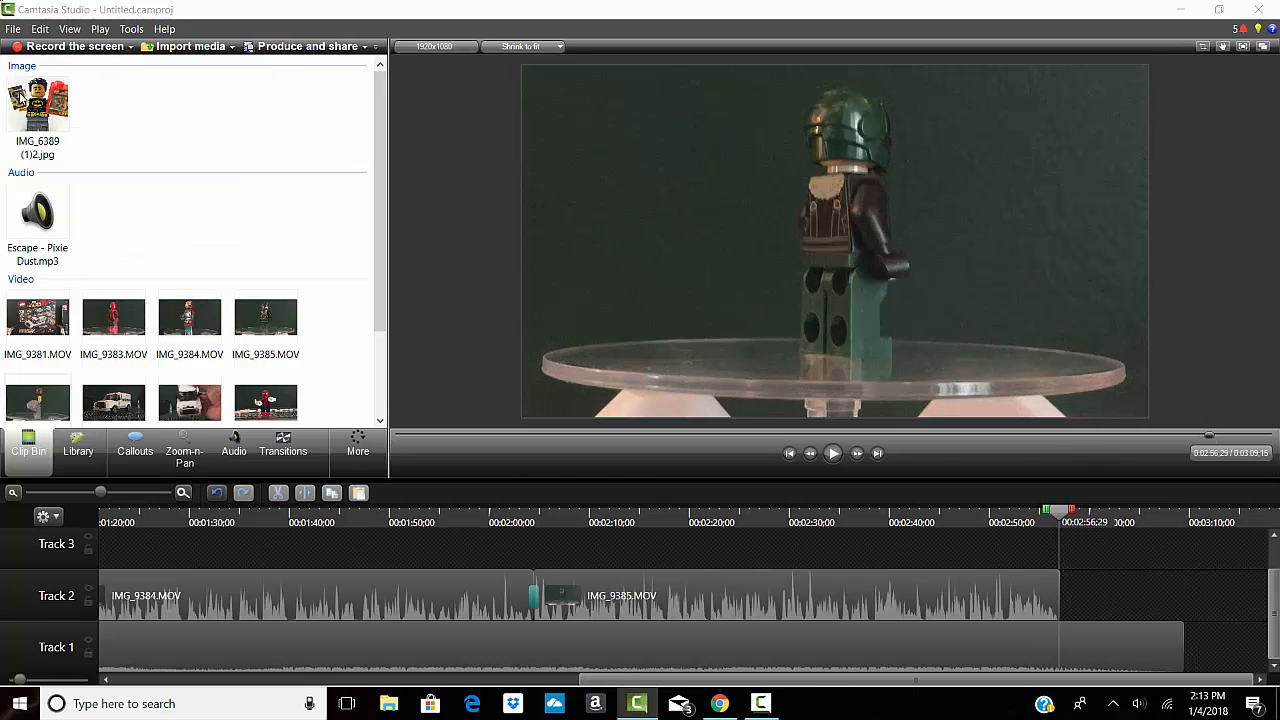
drag(40, 108, 66, 116)
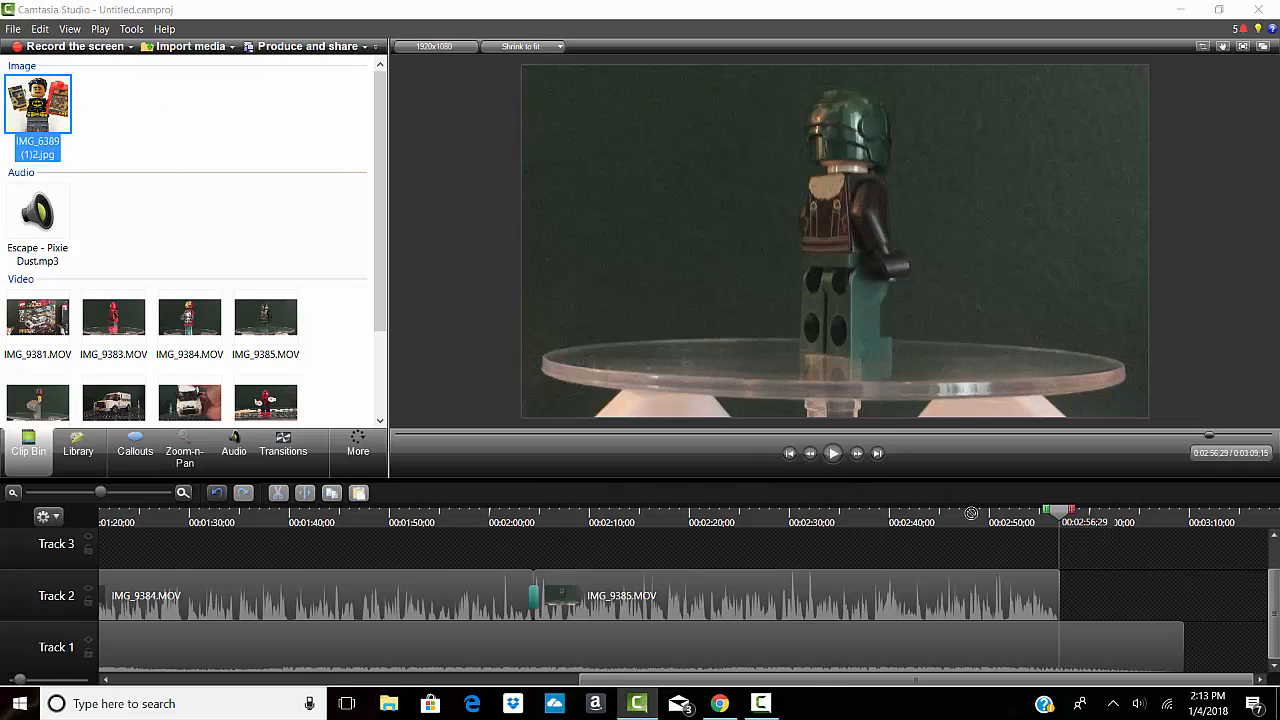
drag(1077, 603, 1183, 595)
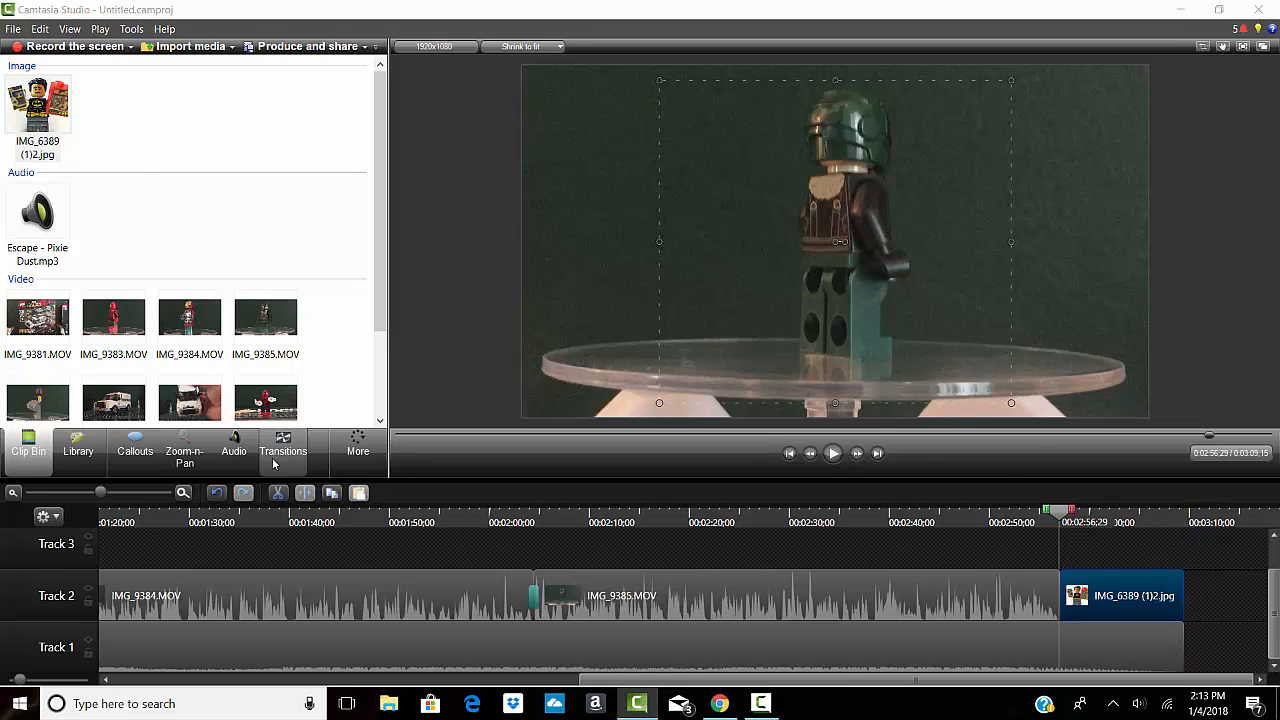
- Try a Circle stretch transition between IMG_9385.MOV and the image, and delete it again
click(281, 455)
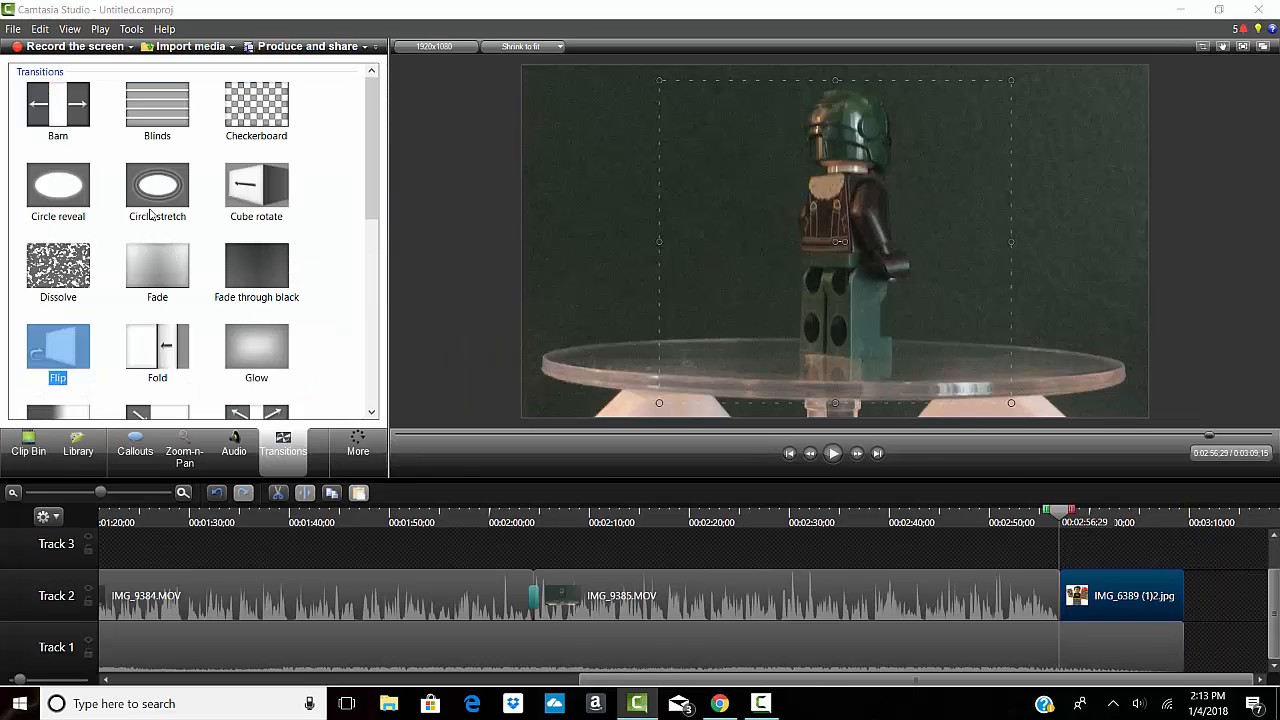
drag(156, 192, 1062, 612)
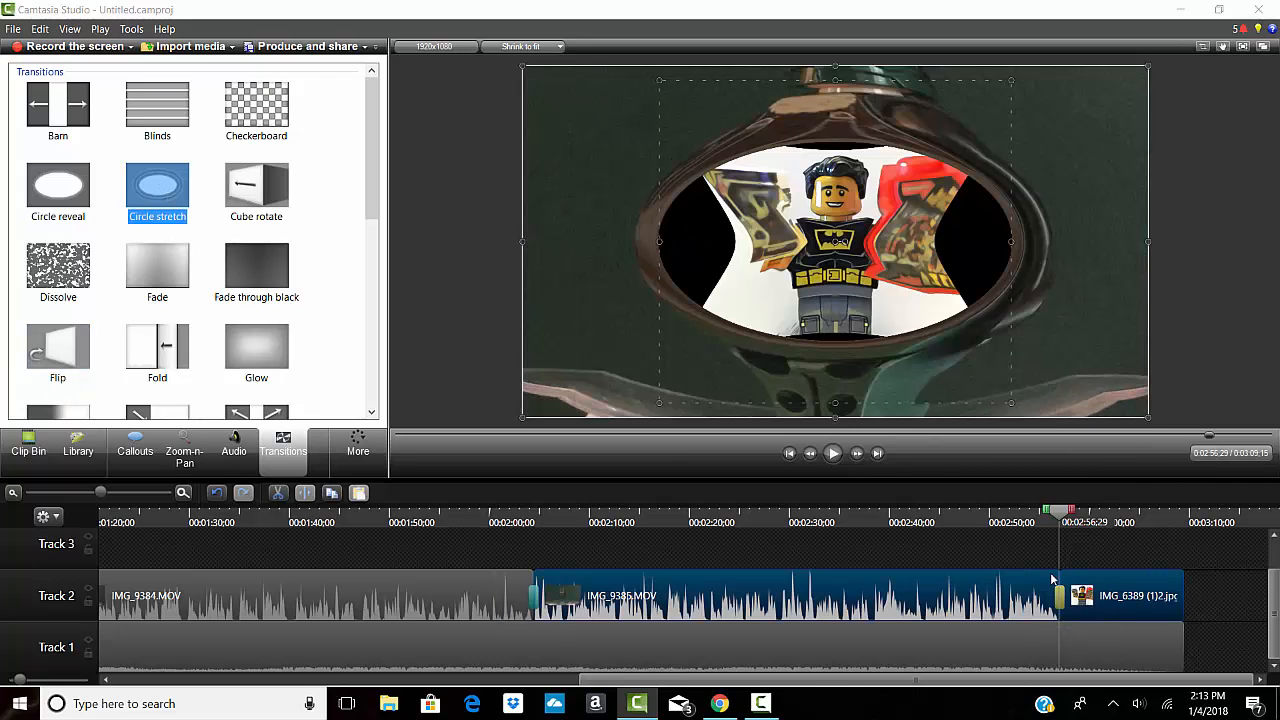
right_click(1063, 601)
click(850, 608)
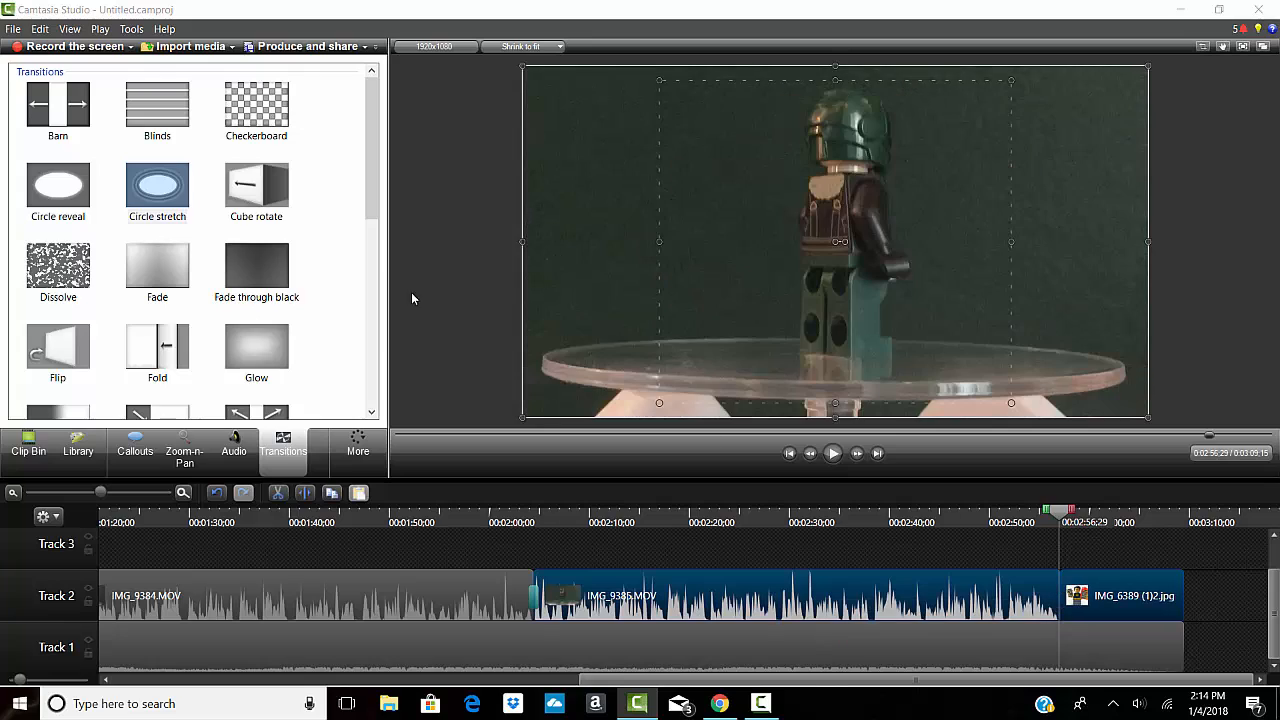
- Add a Radial blur transition between IMG_9385.MOV and IMG_6389 (1)2.jpg and play it back
scroll(226, 282, down, 4)
scroll(226, 282, down, 2)
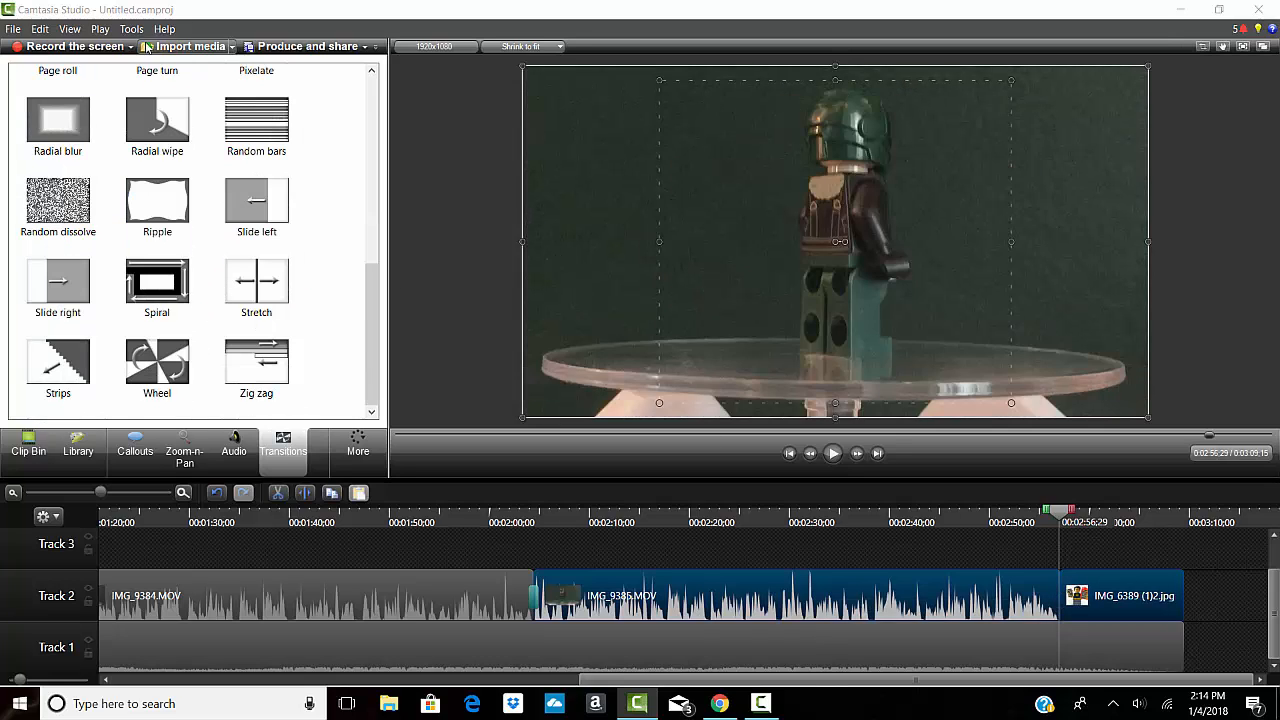
drag(58, 122, 1083, 601)
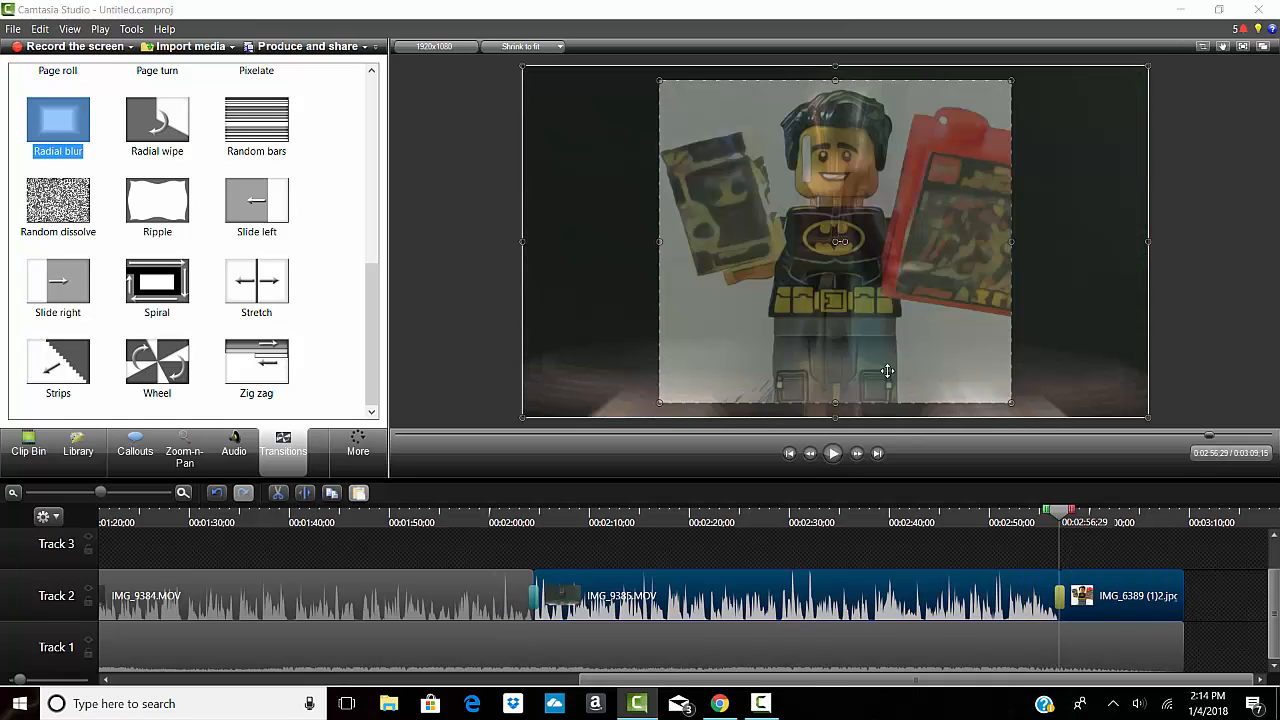
click(835, 454)
click(843, 460)
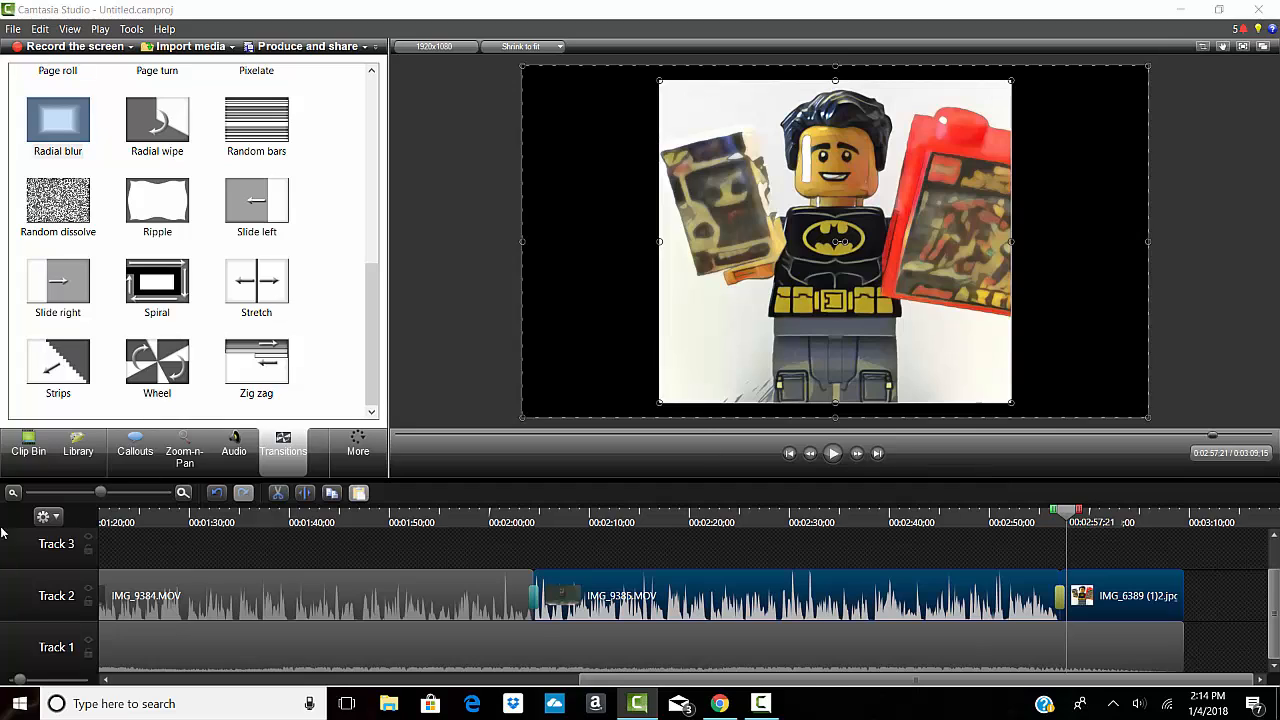
- Move the playhead just past the Radial blur transition and apply a Zoom-n-Pan of about 261% framing the minifigure's face in the image
click(14, 458)
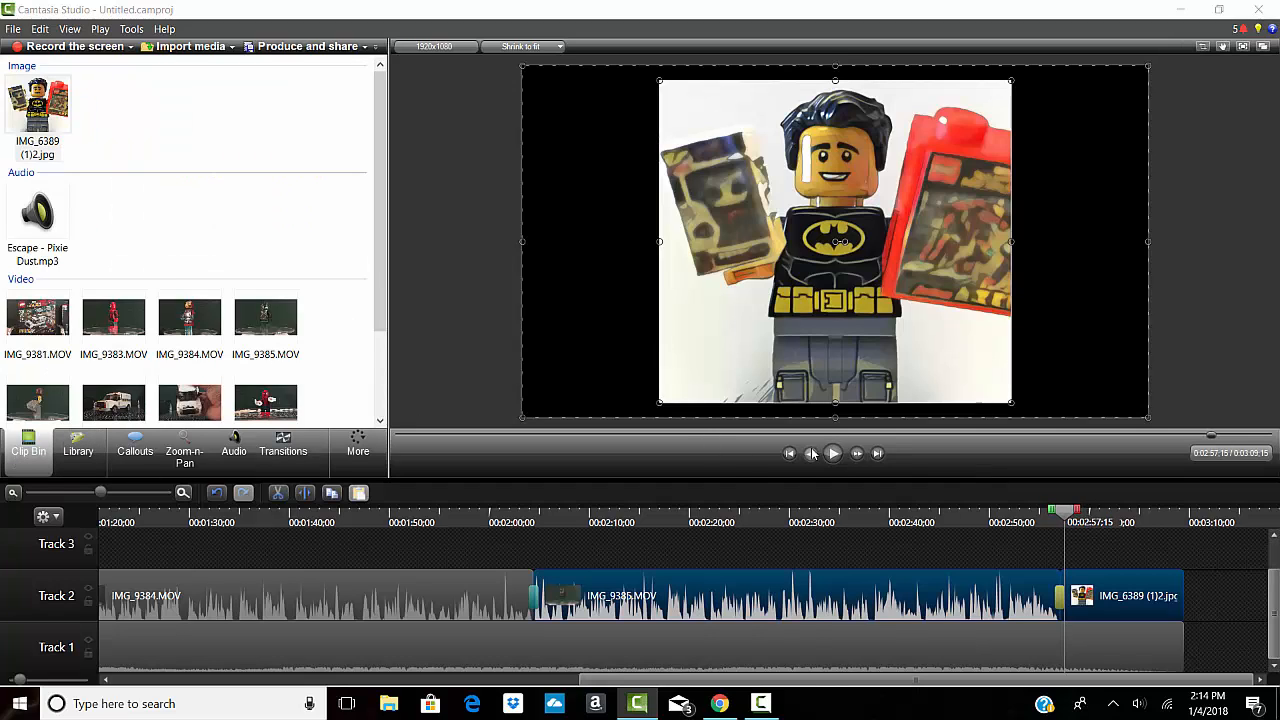
click(180, 455)
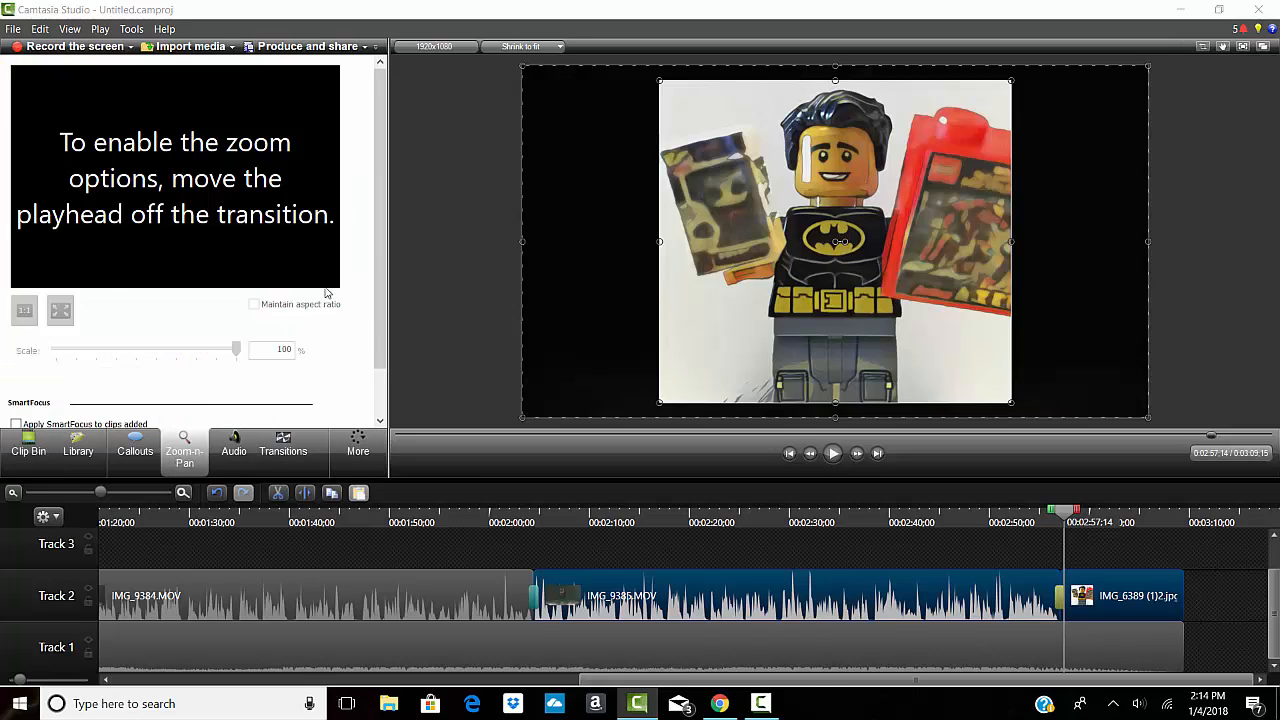
click(858, 454)
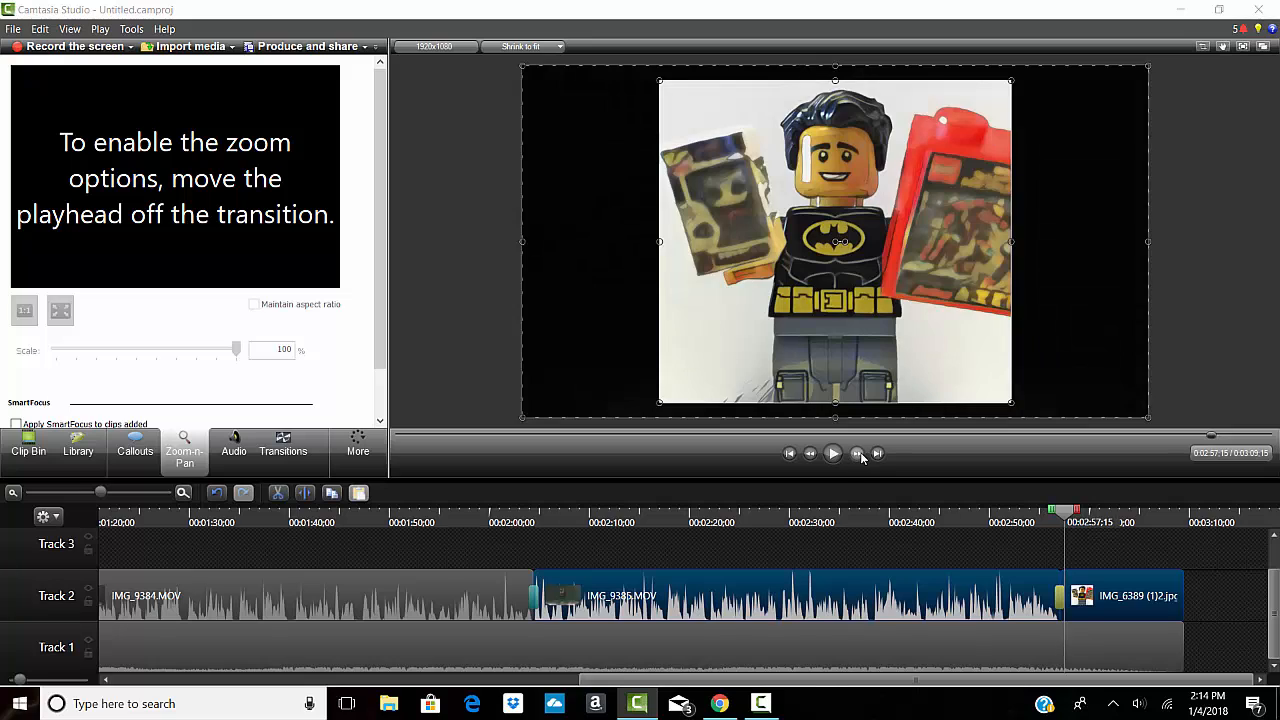
click(858, 454)
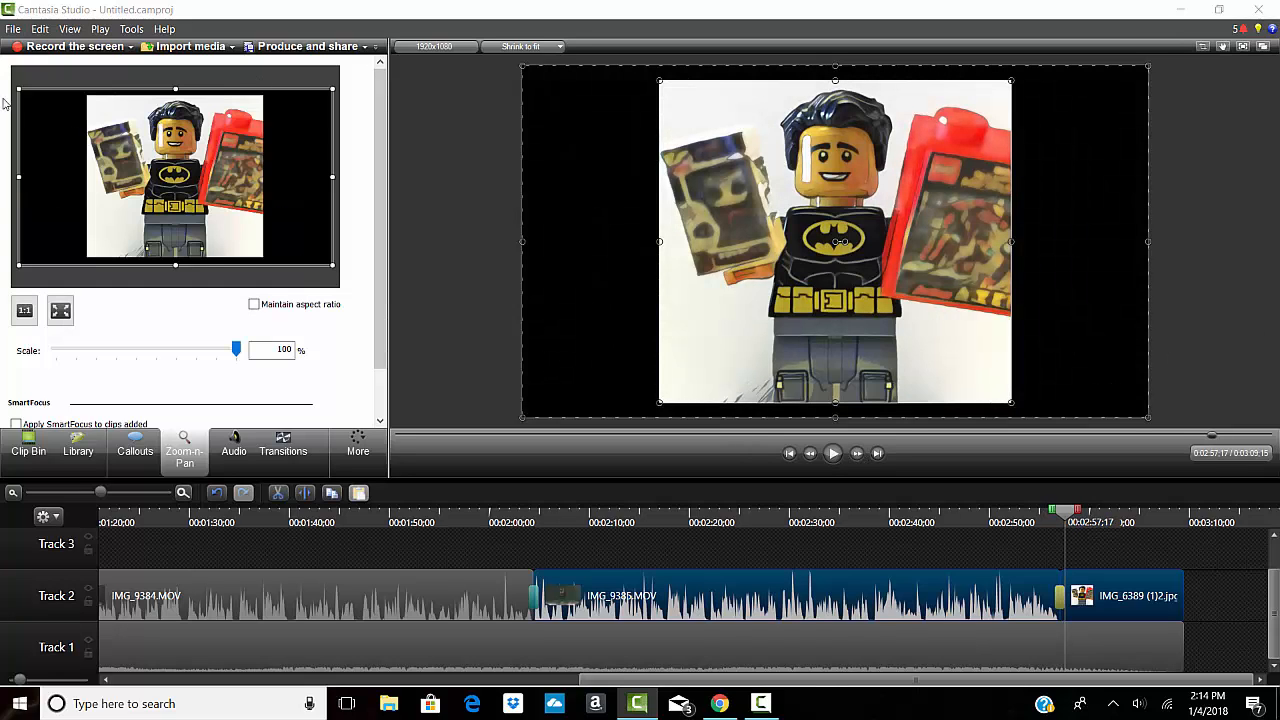
drag(18, 267, 57, 247)
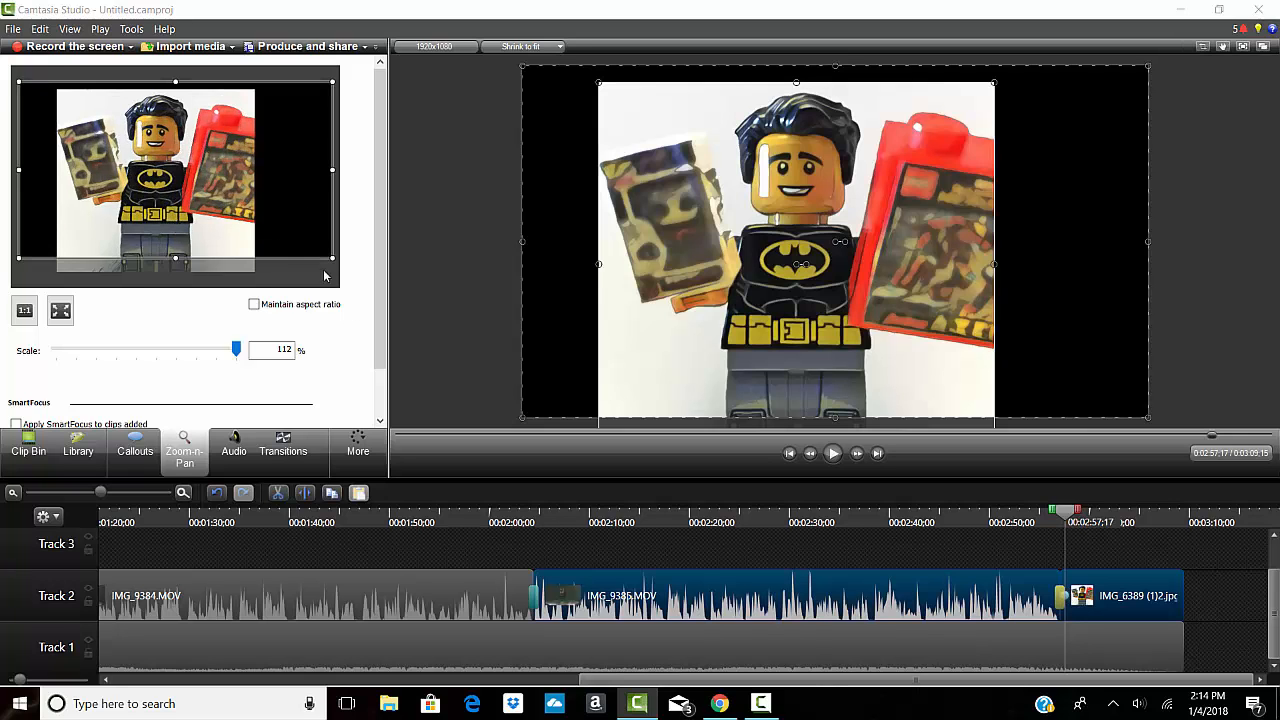
drag(325, 257, 155, 160)
drag(96, 110, 182, 120)
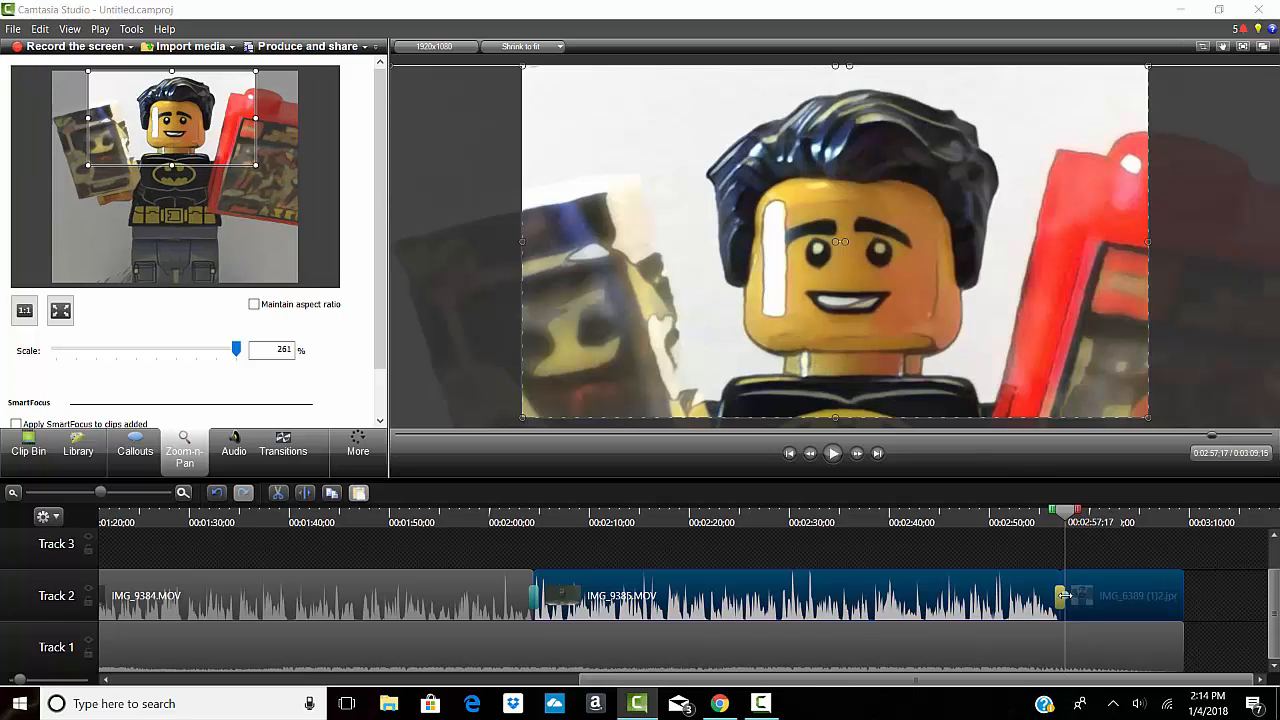
- Stretch the image's Zoom-n-Pan animation to the end of the clip and play it back
drag(1064, 596, 1218, 603)
click(835, 453)
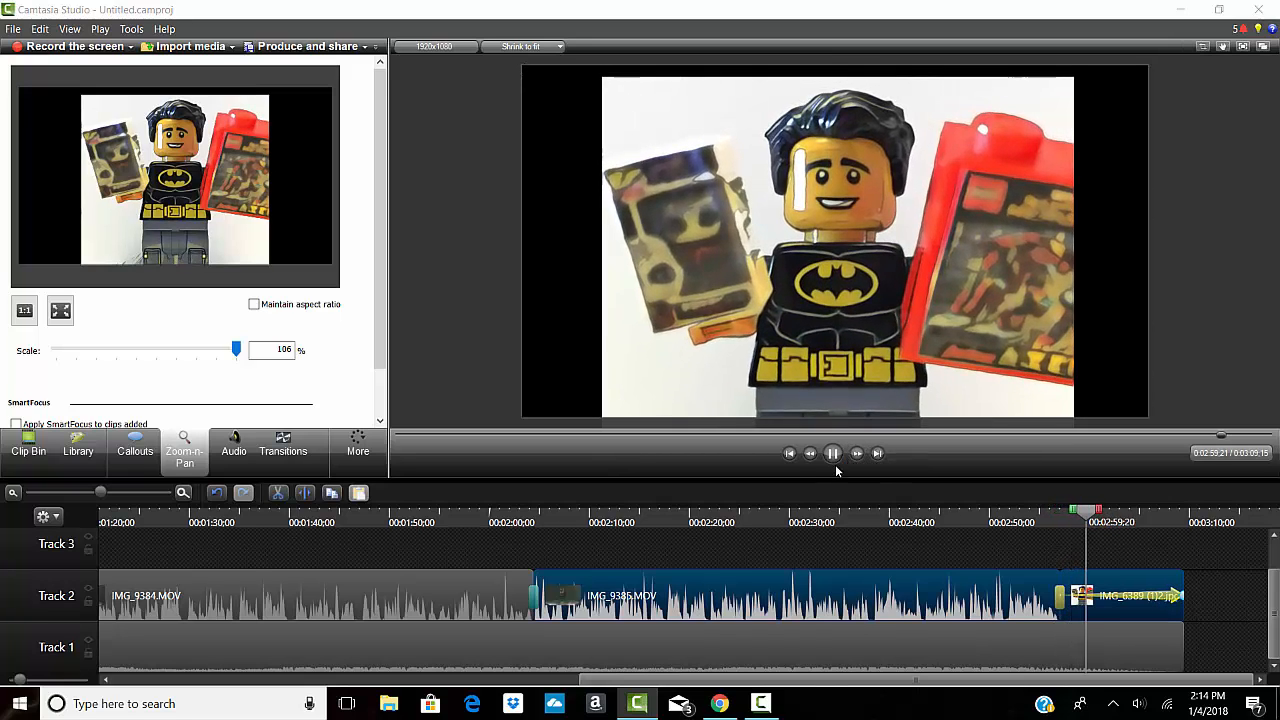
click(833, 453)
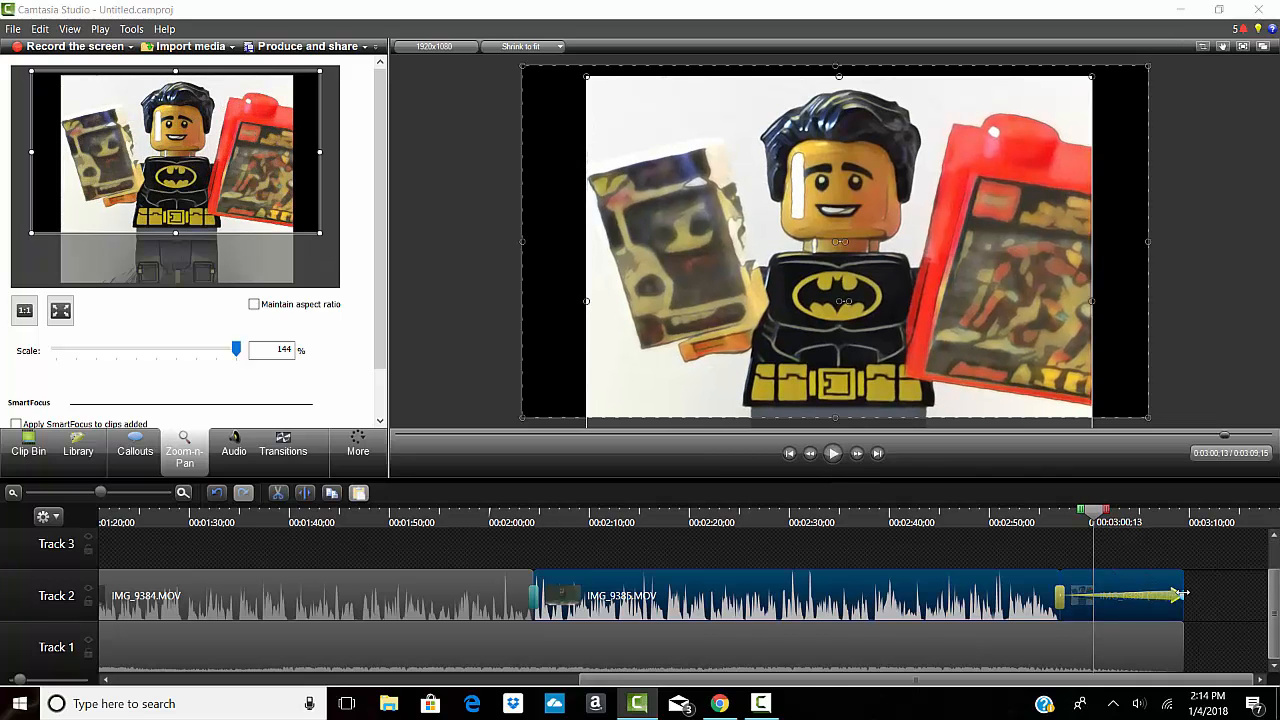
- Shorten the image's Zoom-n-Pan animation to a brief zoom just after the Radial blur transition and play it back
drag(1180, 595, 1064, 596)
drag(1228, 436, 1207, 436)
click(835, 454)
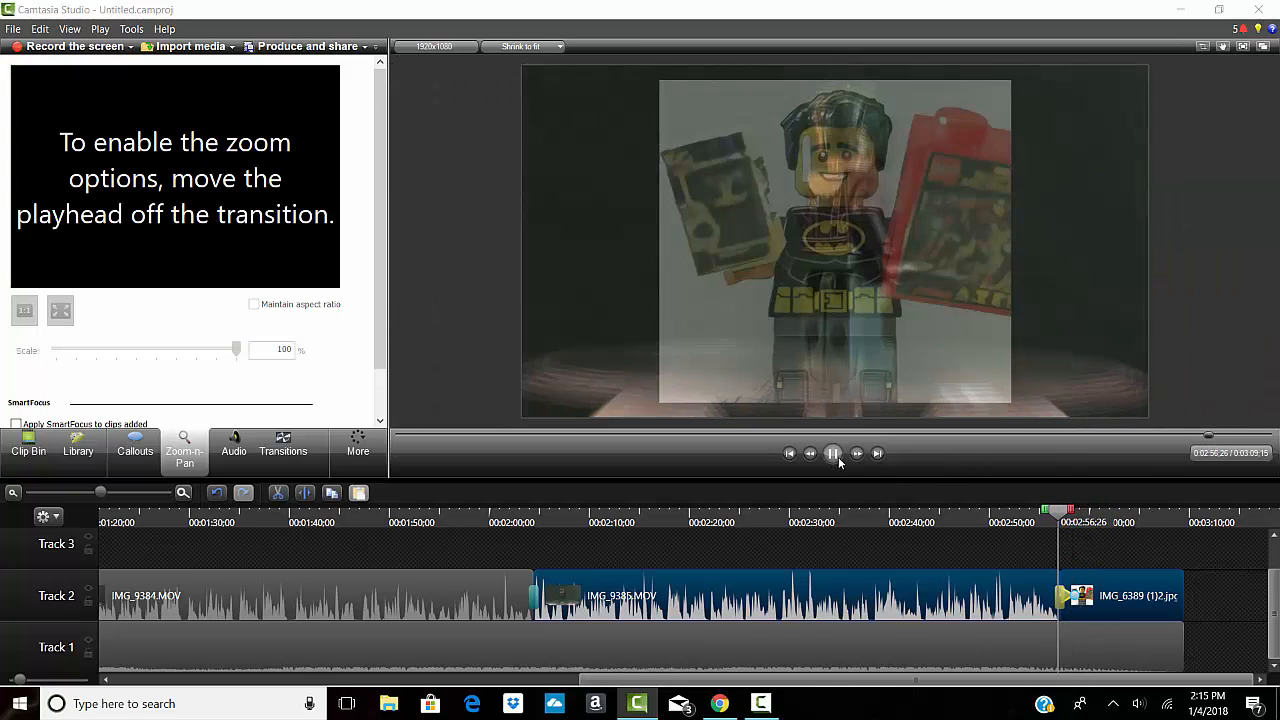
click(832, 454)
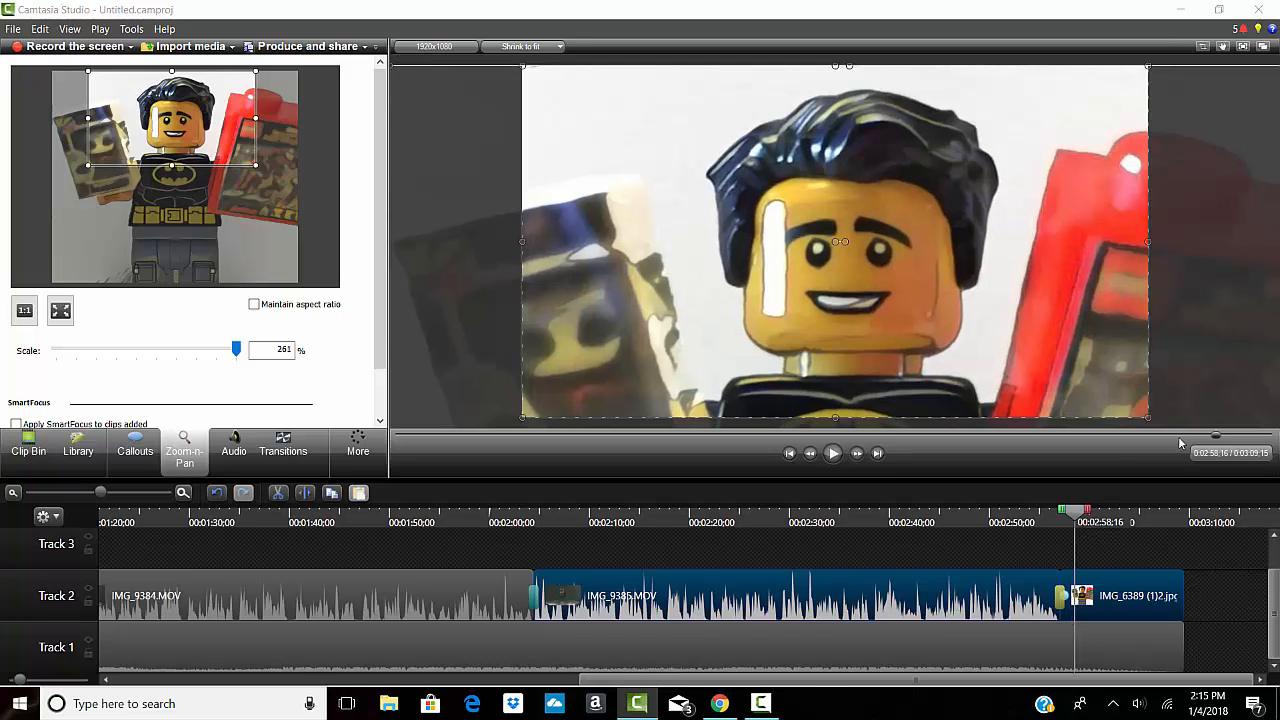
drag(1210, 440, 1205, 444)
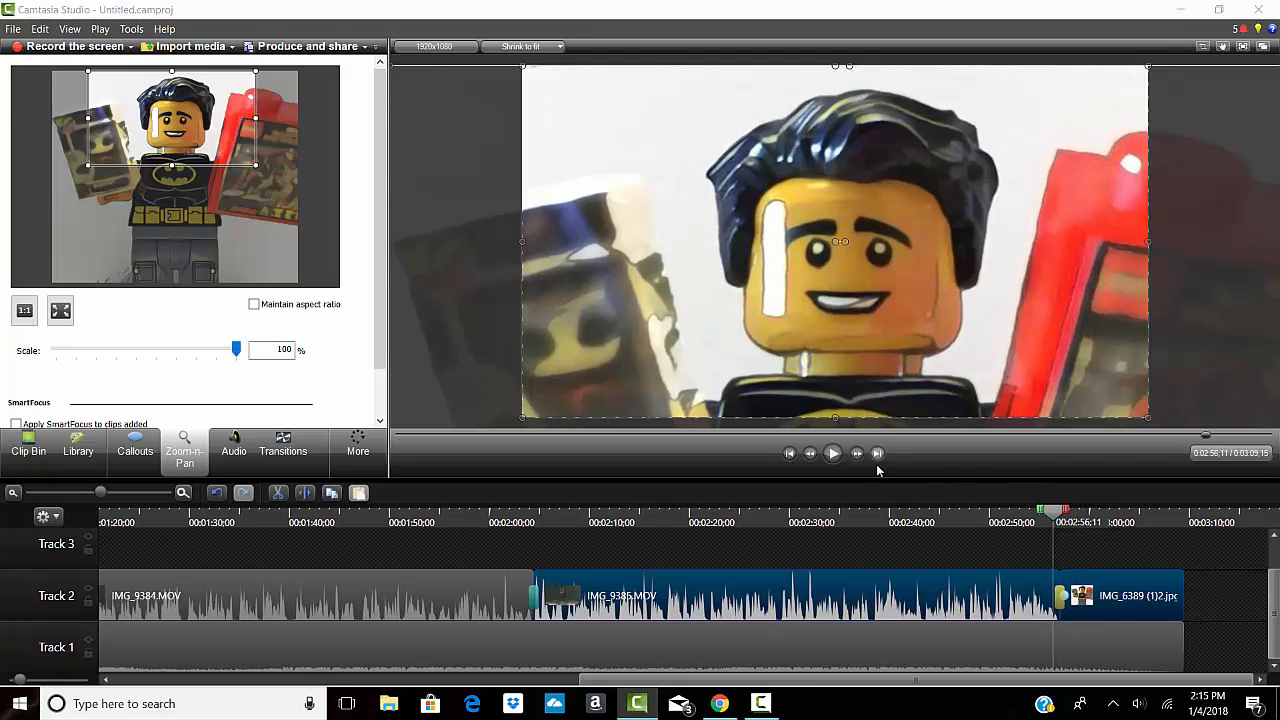
click(834, 454)
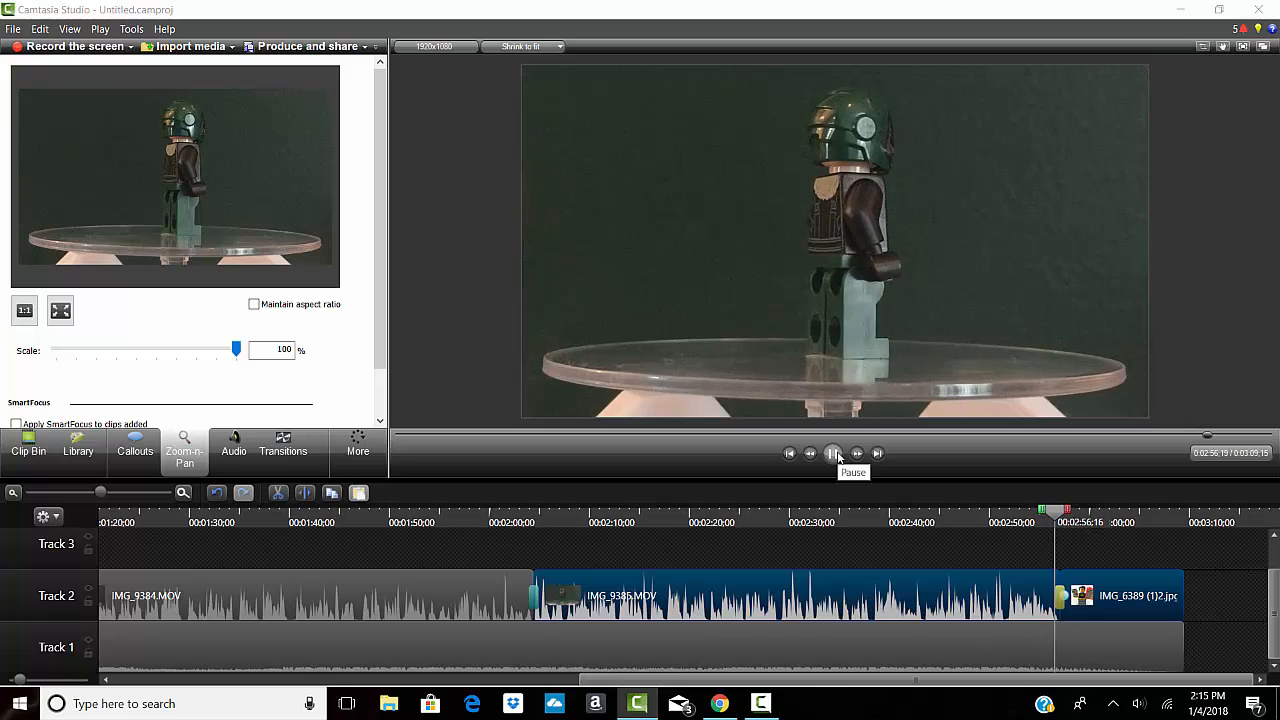
click(838, 457)
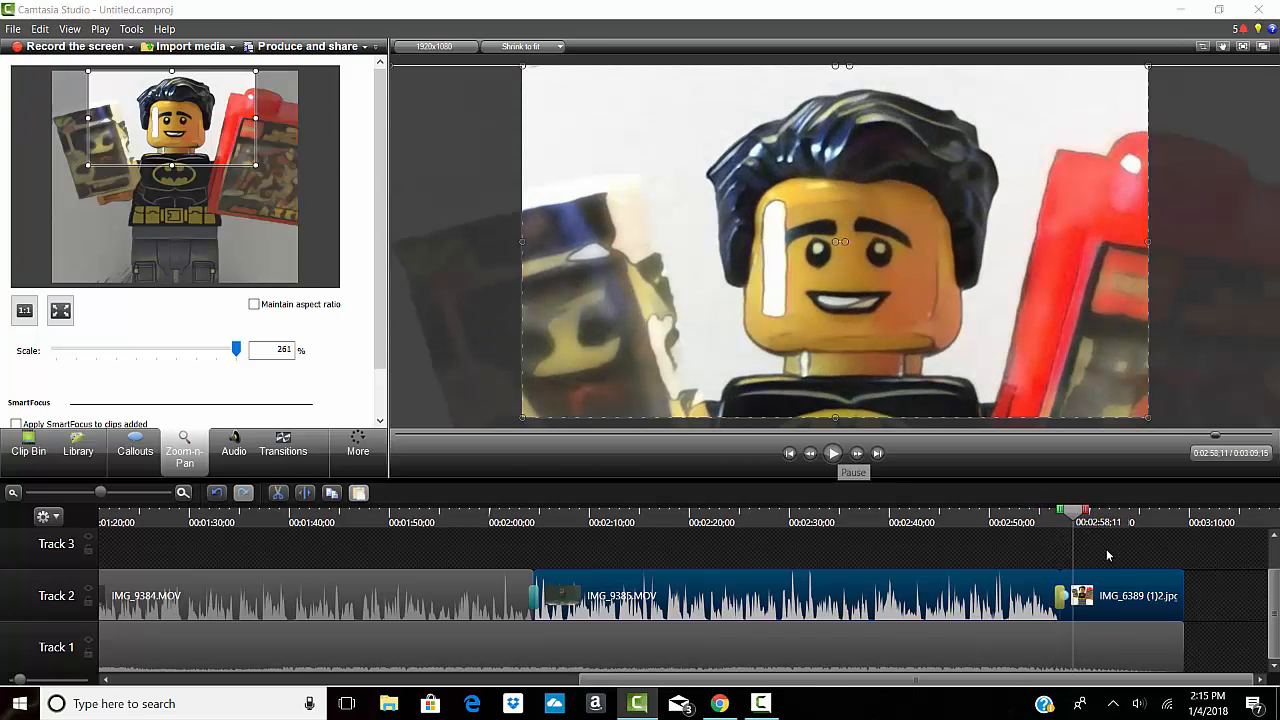
- Trim the end of the image clip on Track 2 to about 0:03:00 and add a Glow transition at its end
drag(1184, 612, 1097, 625)
click(285, 450)
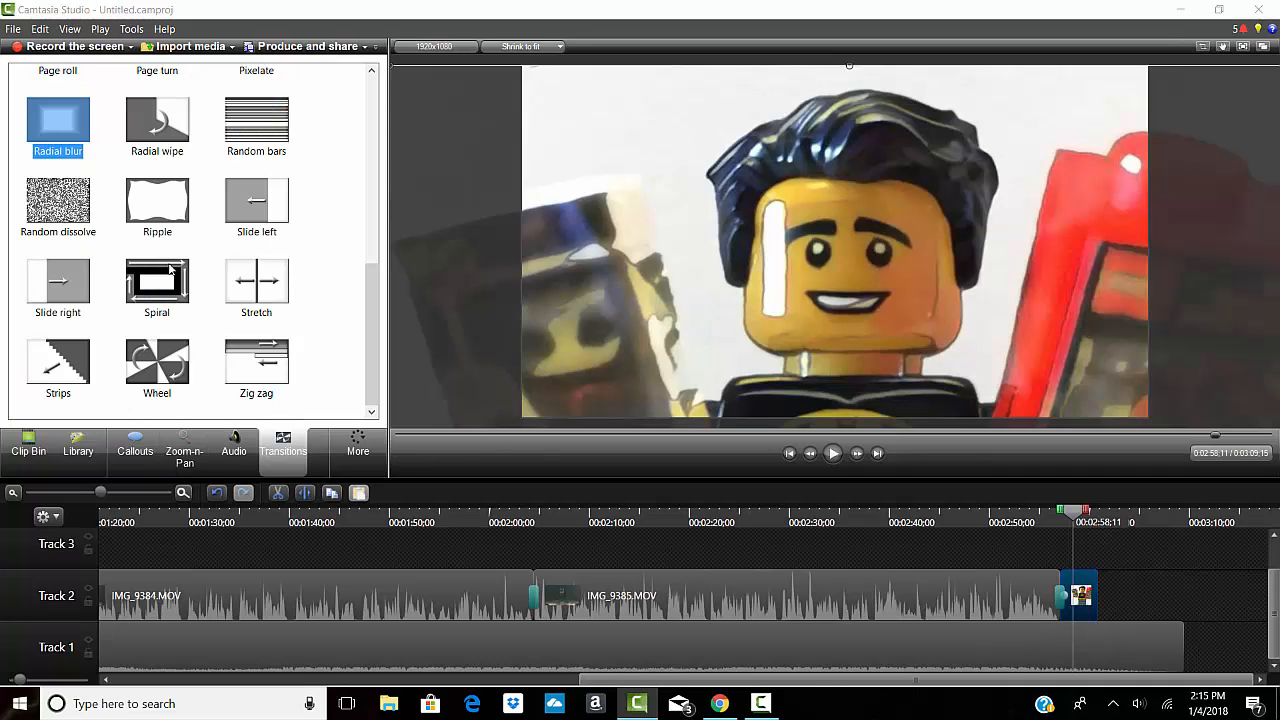
scroll(135, 210, up, 8)
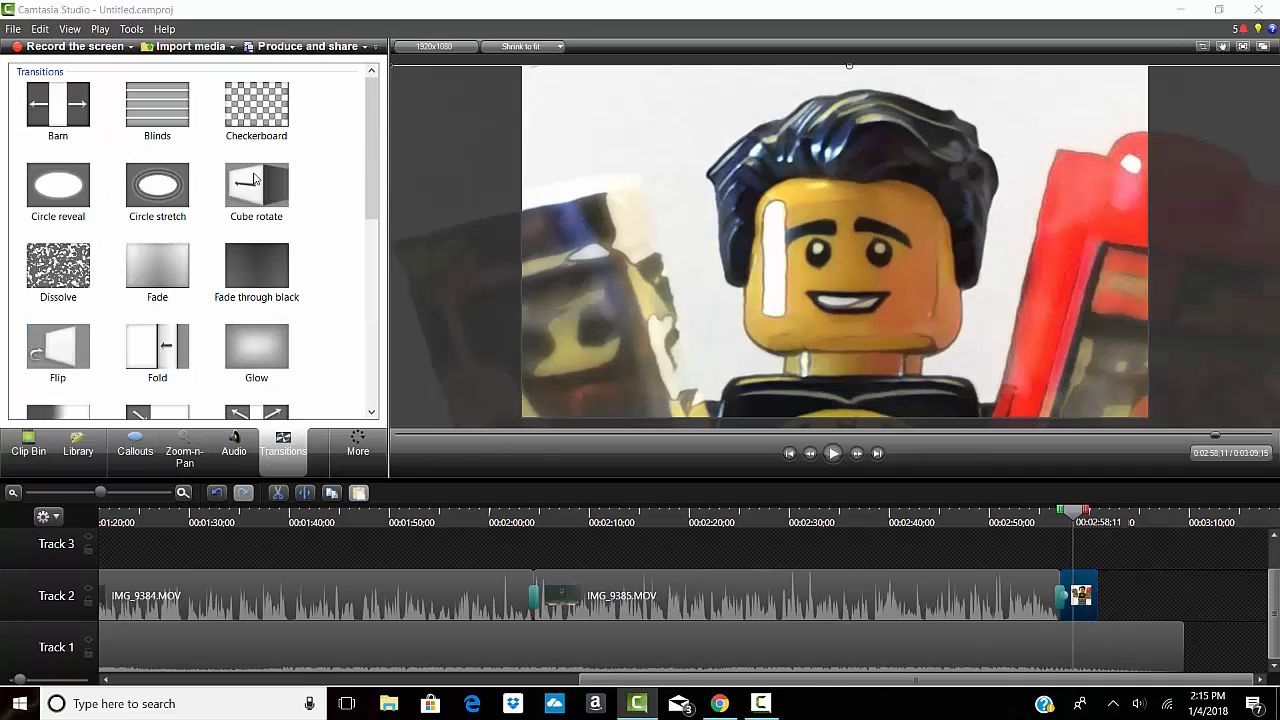
drag(346, 361, 1132, 594)
- Trim the Track 1 music to the end of the image clip and apply a fade out to it
drag(1184, 648, 1090, 655)
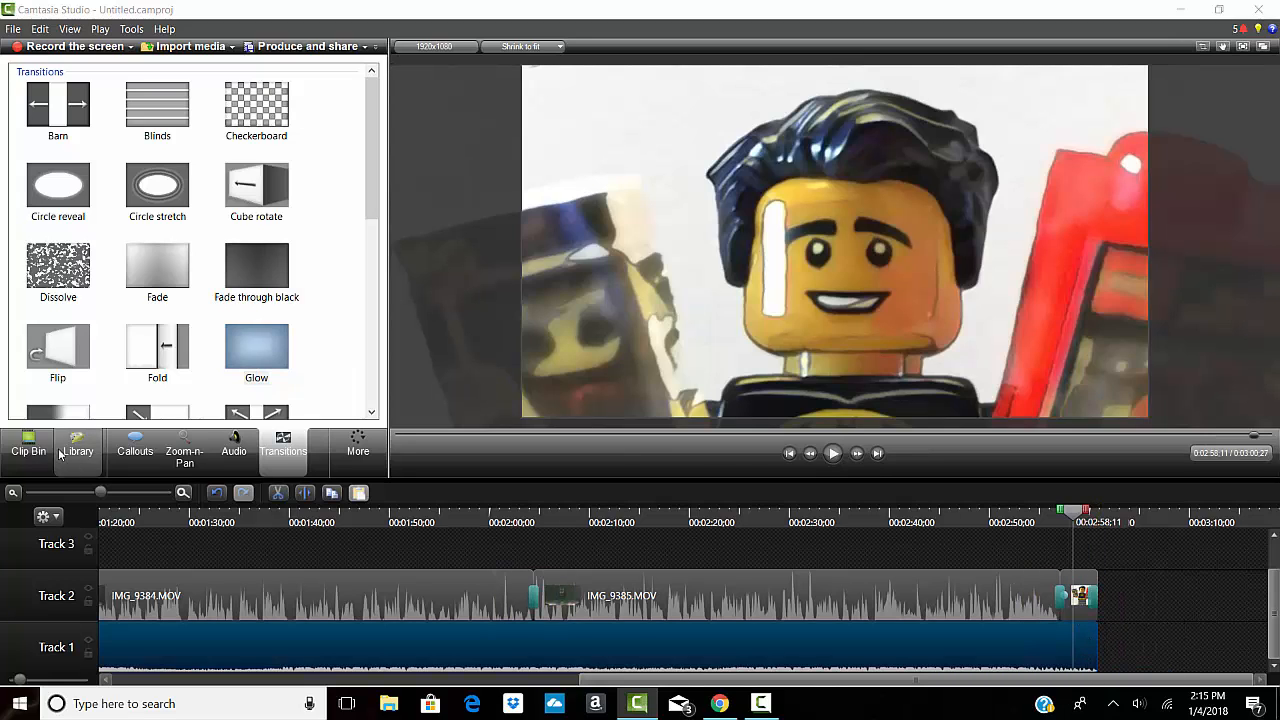
click(233, 445)
click(211, 295)
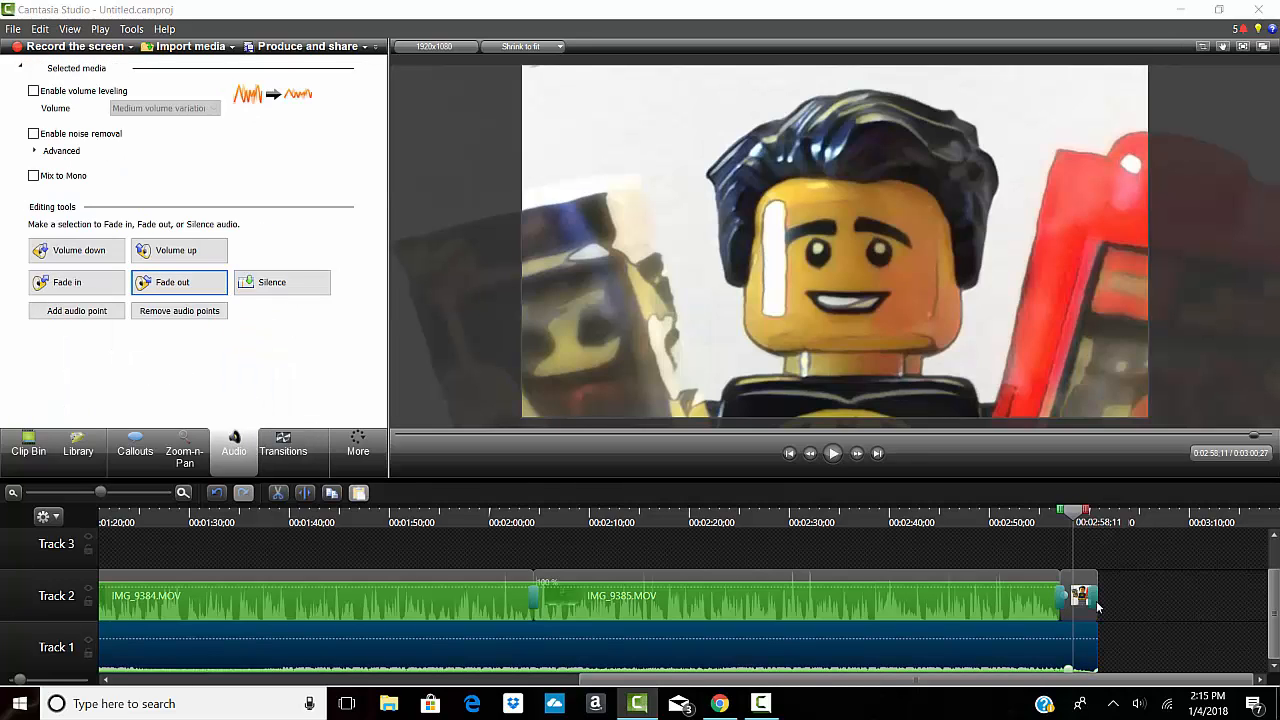
- Return the playhead to the start of the timeline and play the opening of IMG_9381.MOV to about 0:00:01;18
click(20, 455)
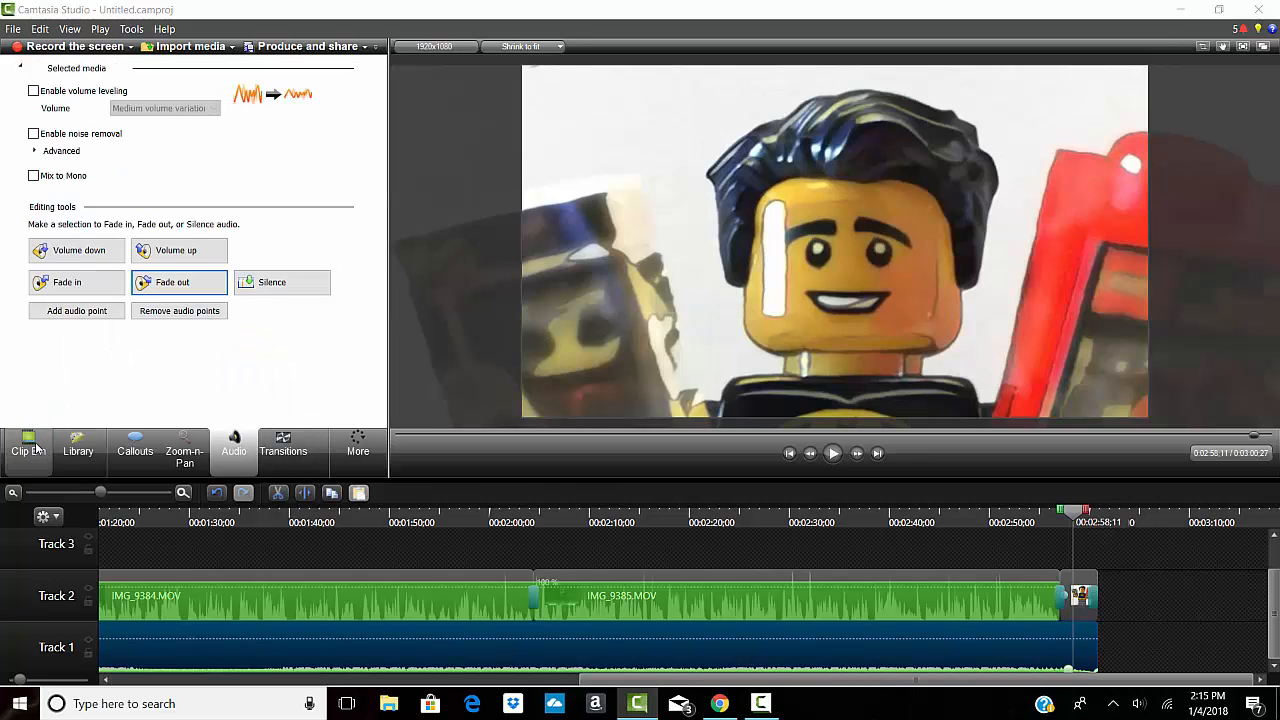
drag(1255, 437, 92, 410)
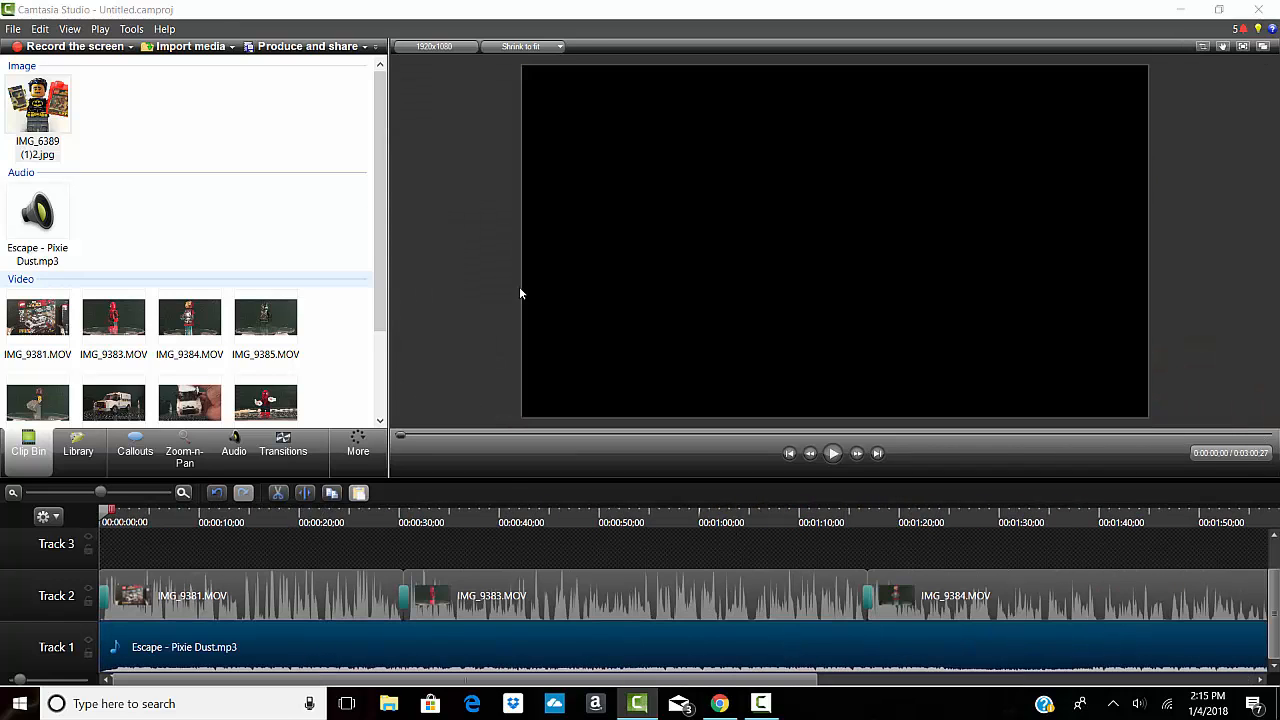
scroll(318, 618, up, 1)
scroll(318, 617, down, 1)
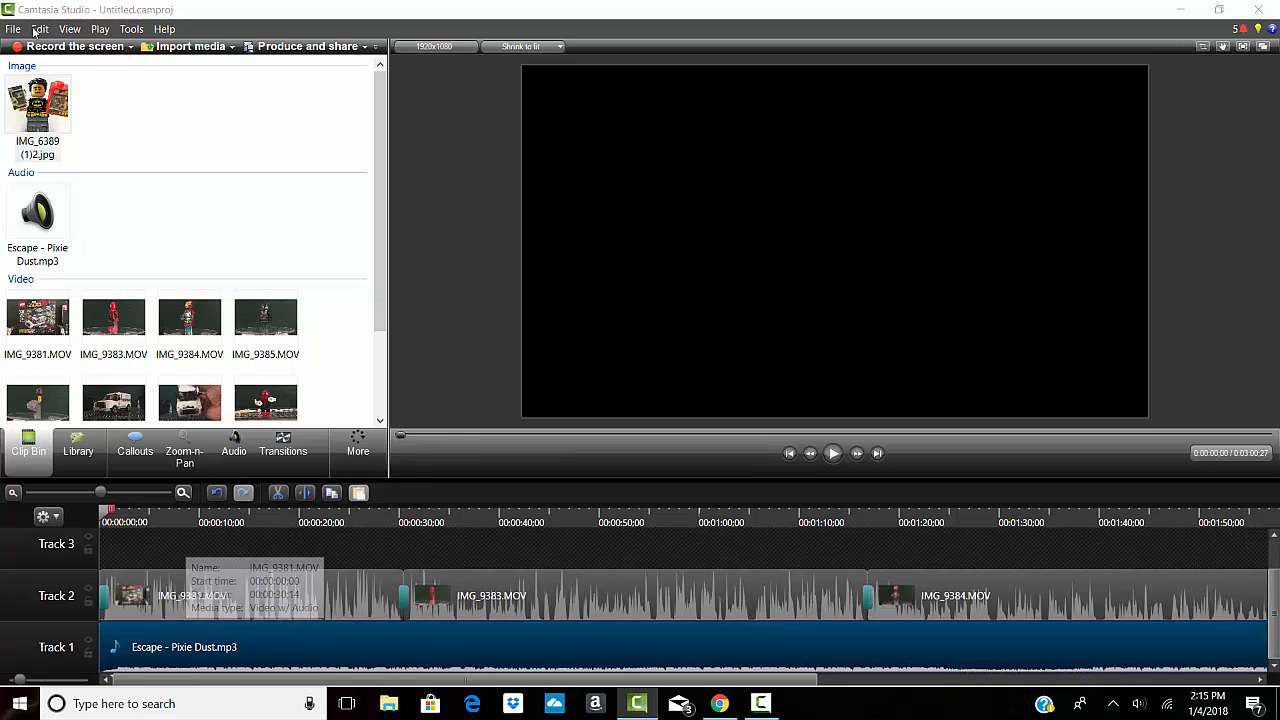
scroll(267, 161, down, 2)
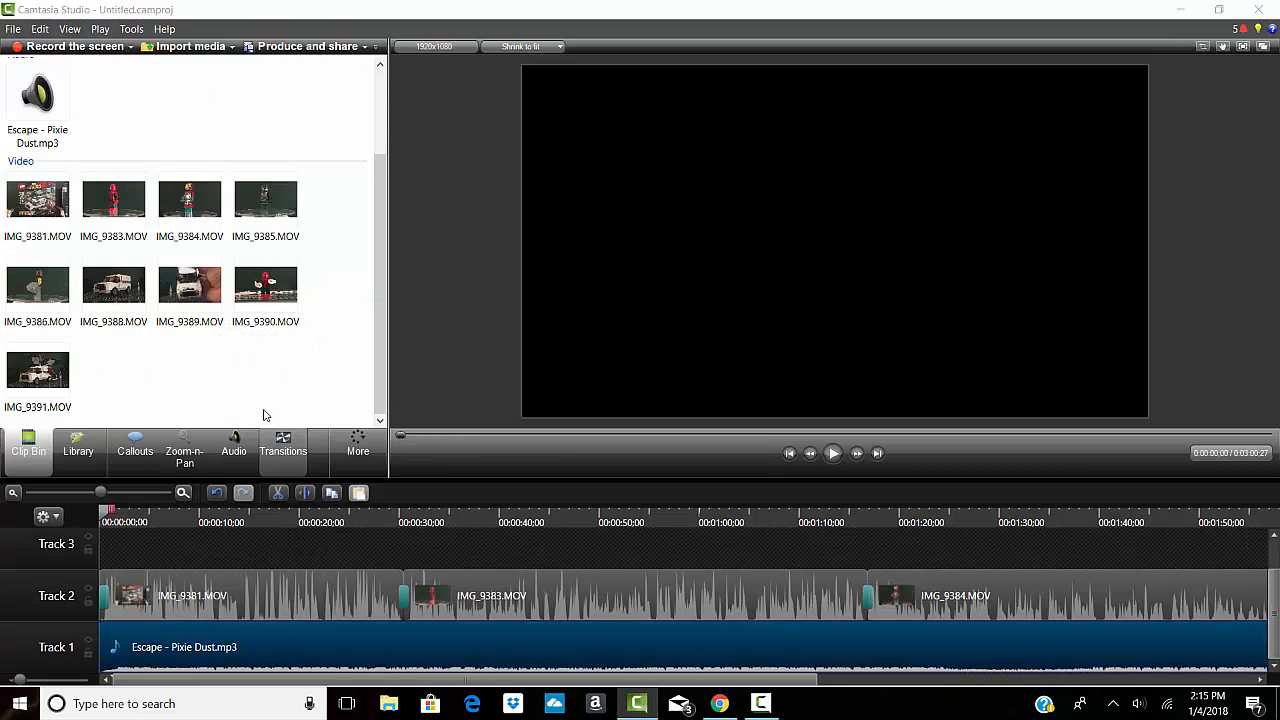
click(833, 453)
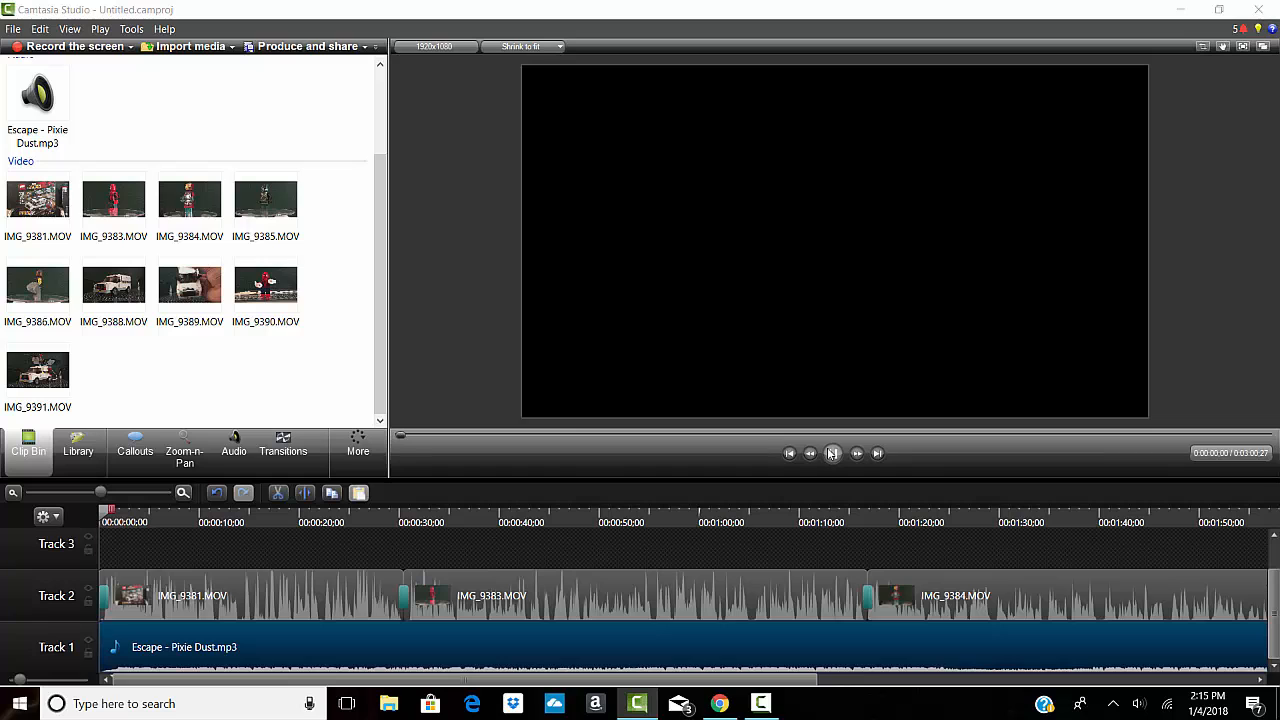
click(833, 453)
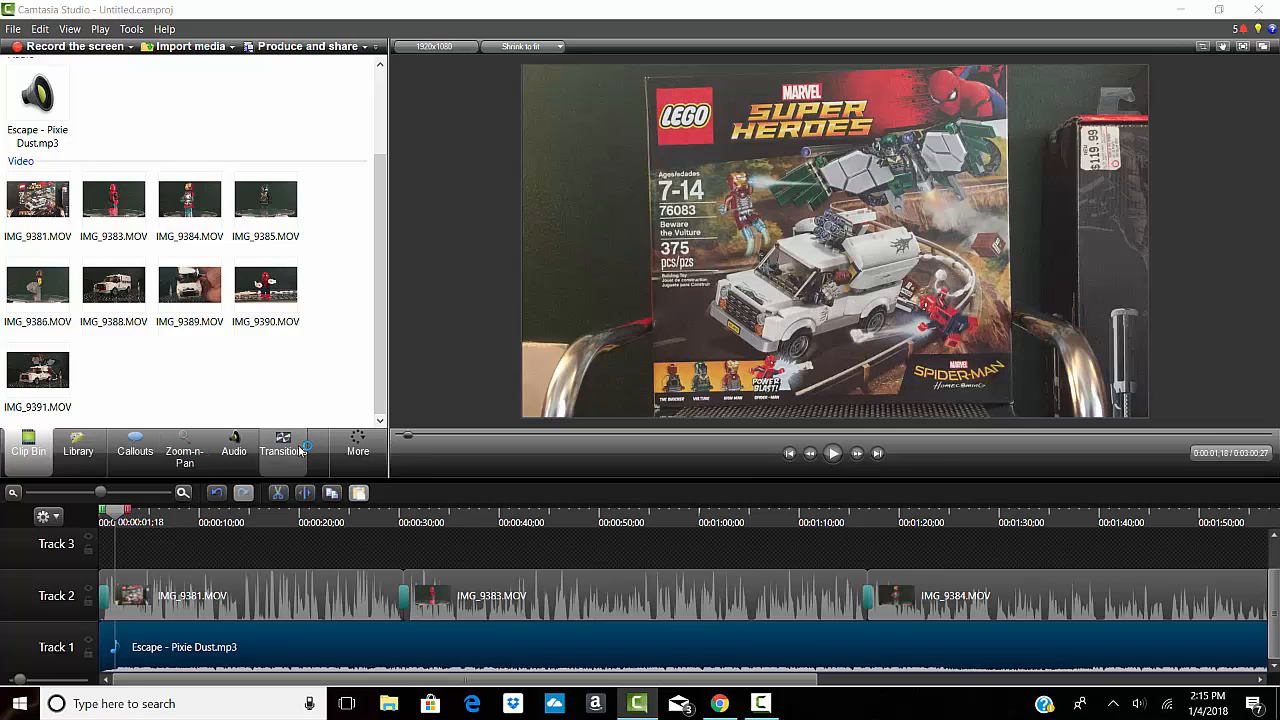
- Add a rounded rectangle callout at 0:00:01;18 on Track 3 above IMG_9381.MOV
click(350, 450)
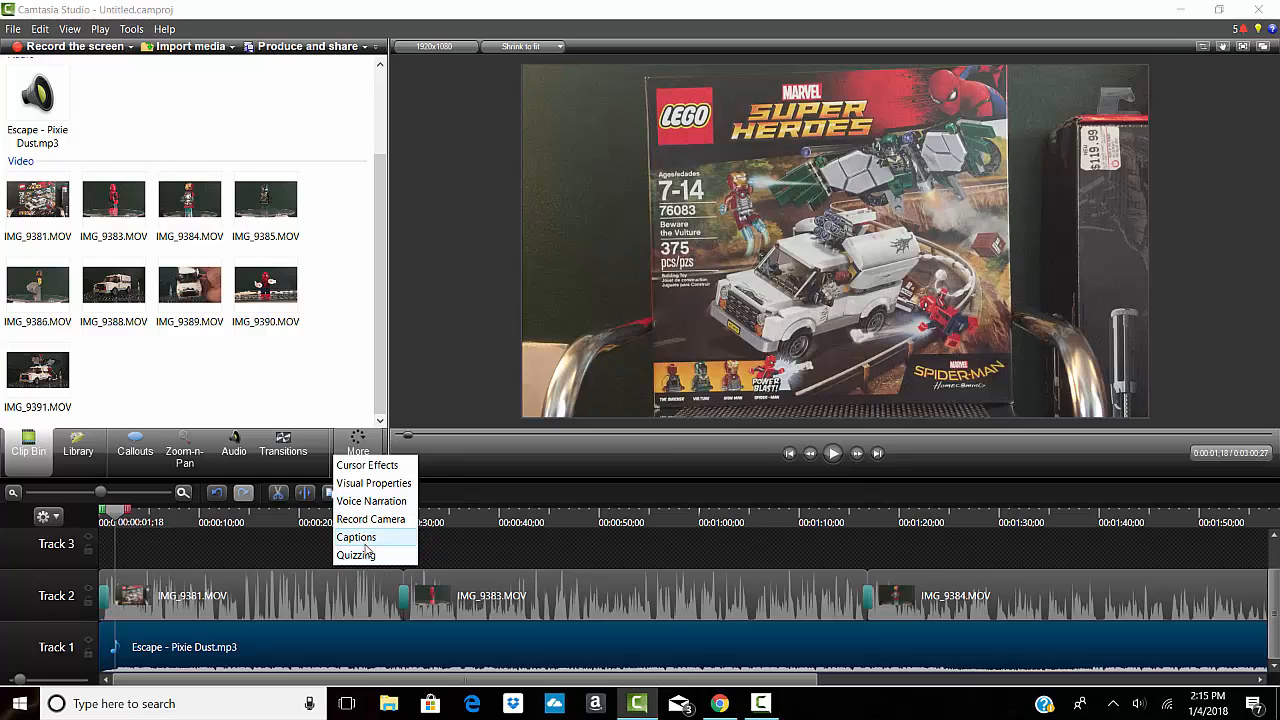
click(178, 452)
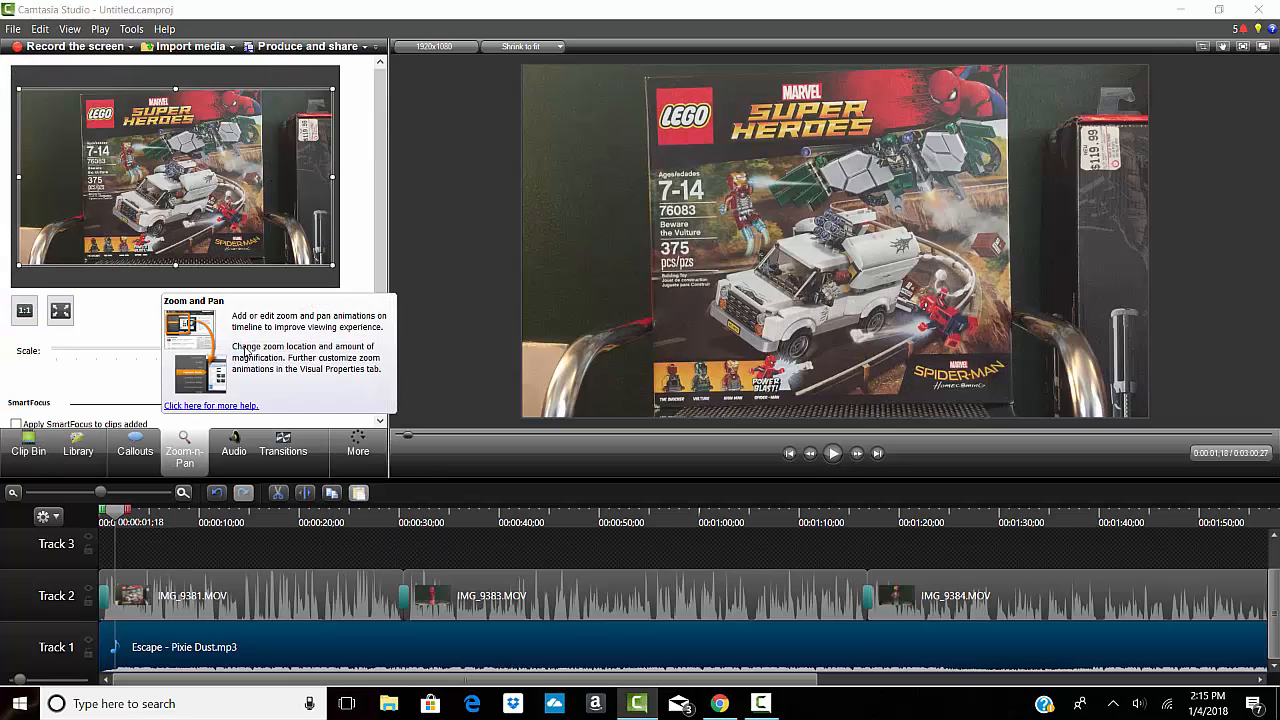
click(135, 447)
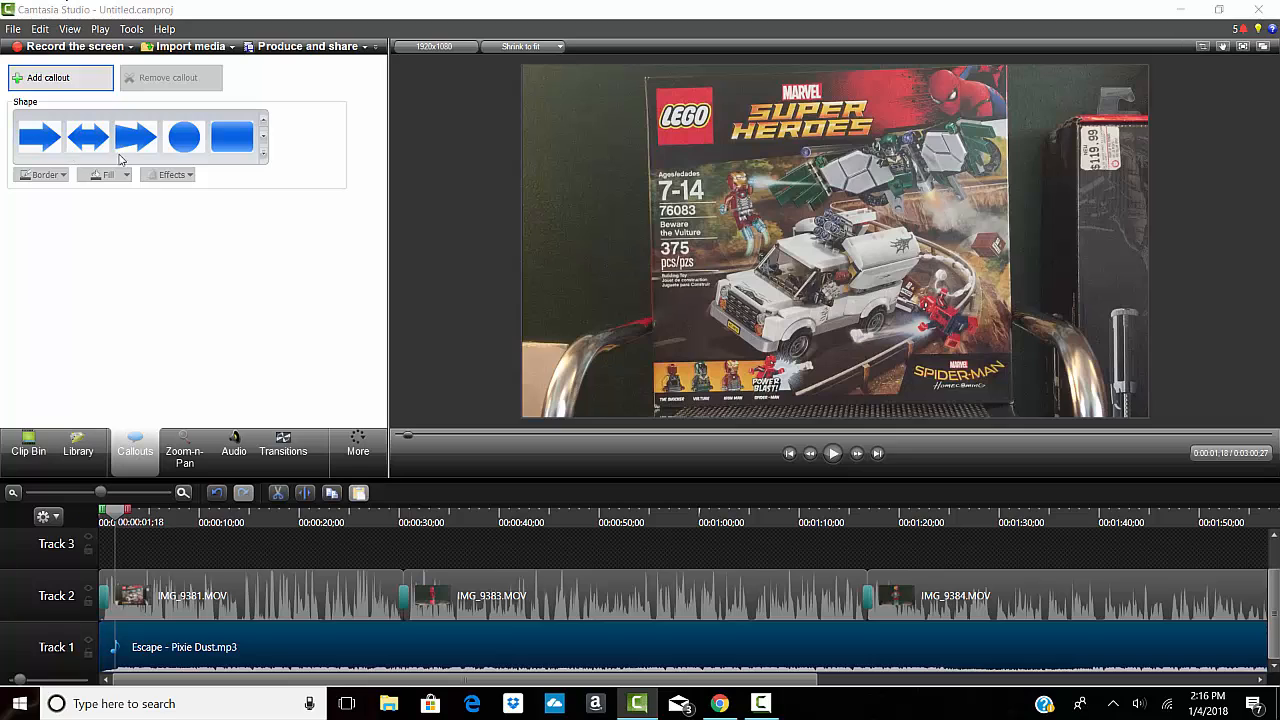
click(231, 137)
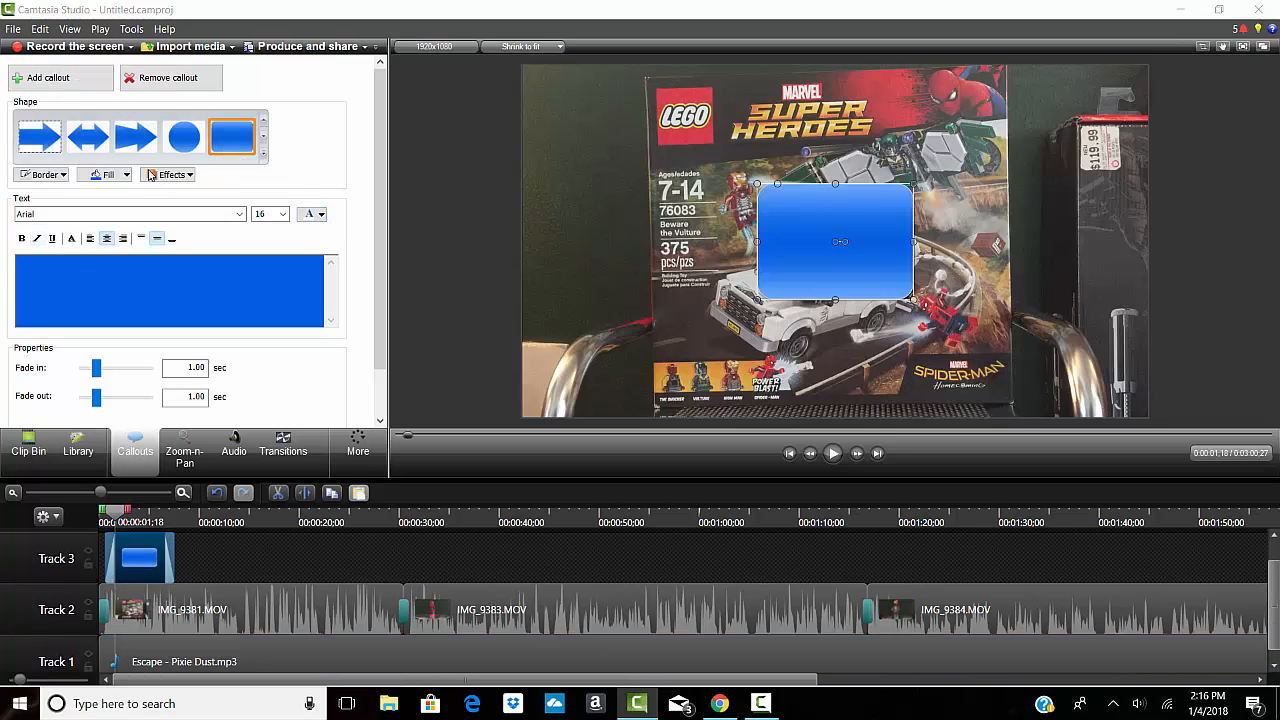
- Try a light yellow fill on the rectangle callout and replace it with no fill
click(109, 176)
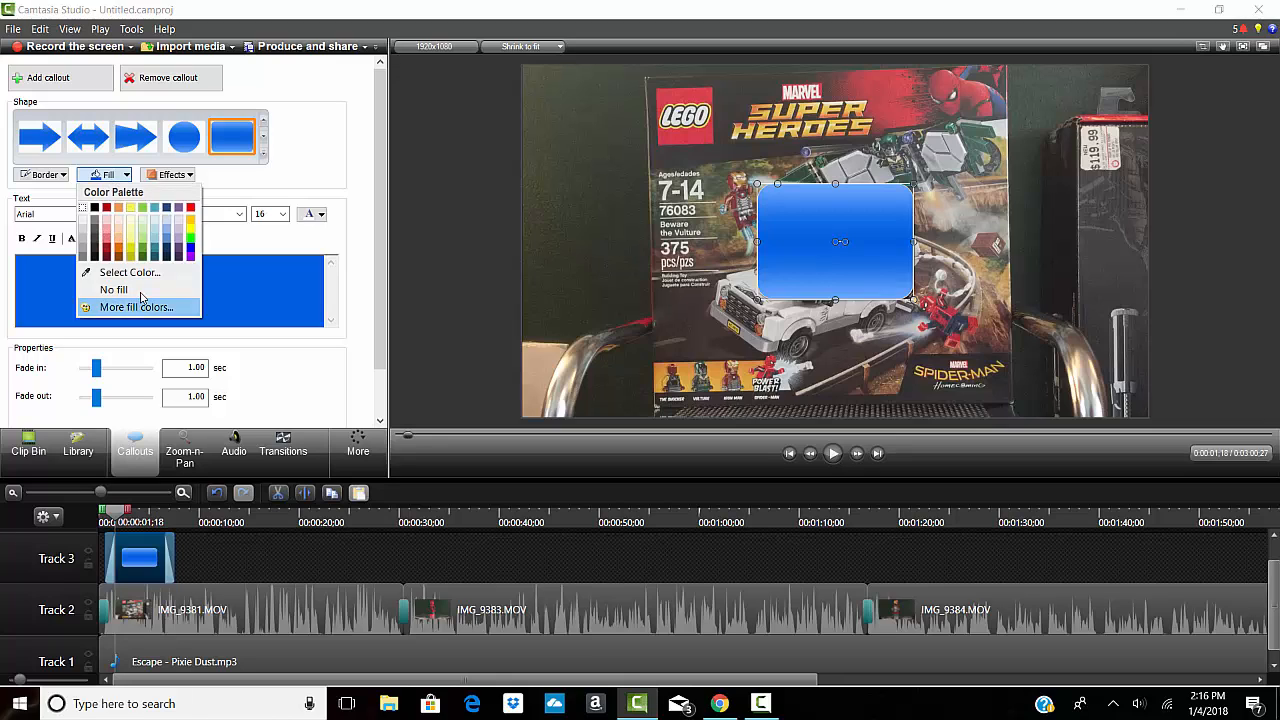
click(132, 230)
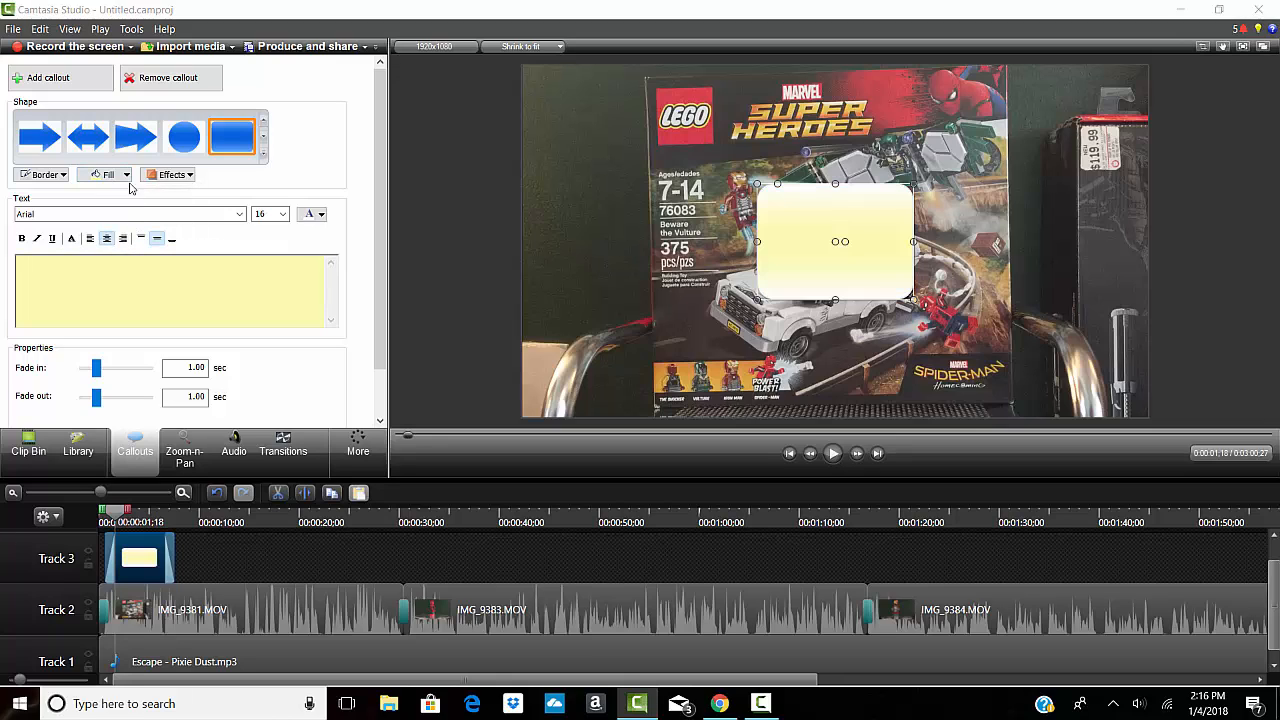
click(108, 175)
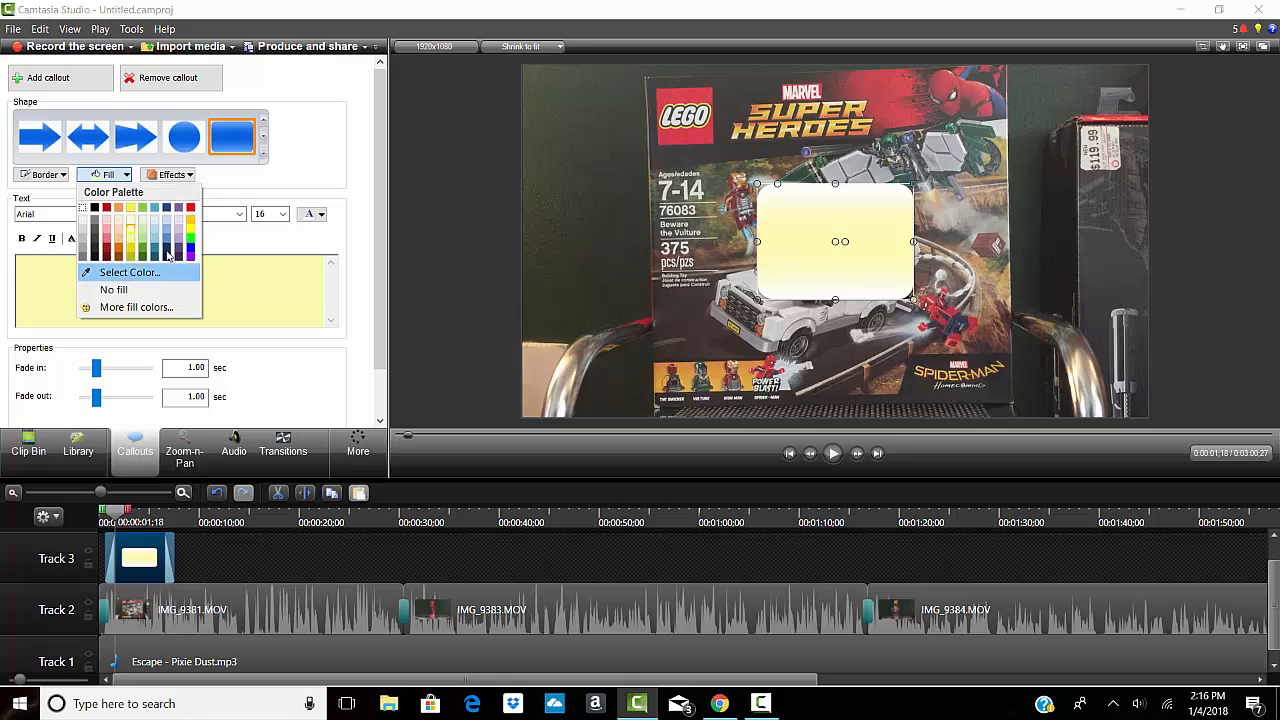
click(113, 290)
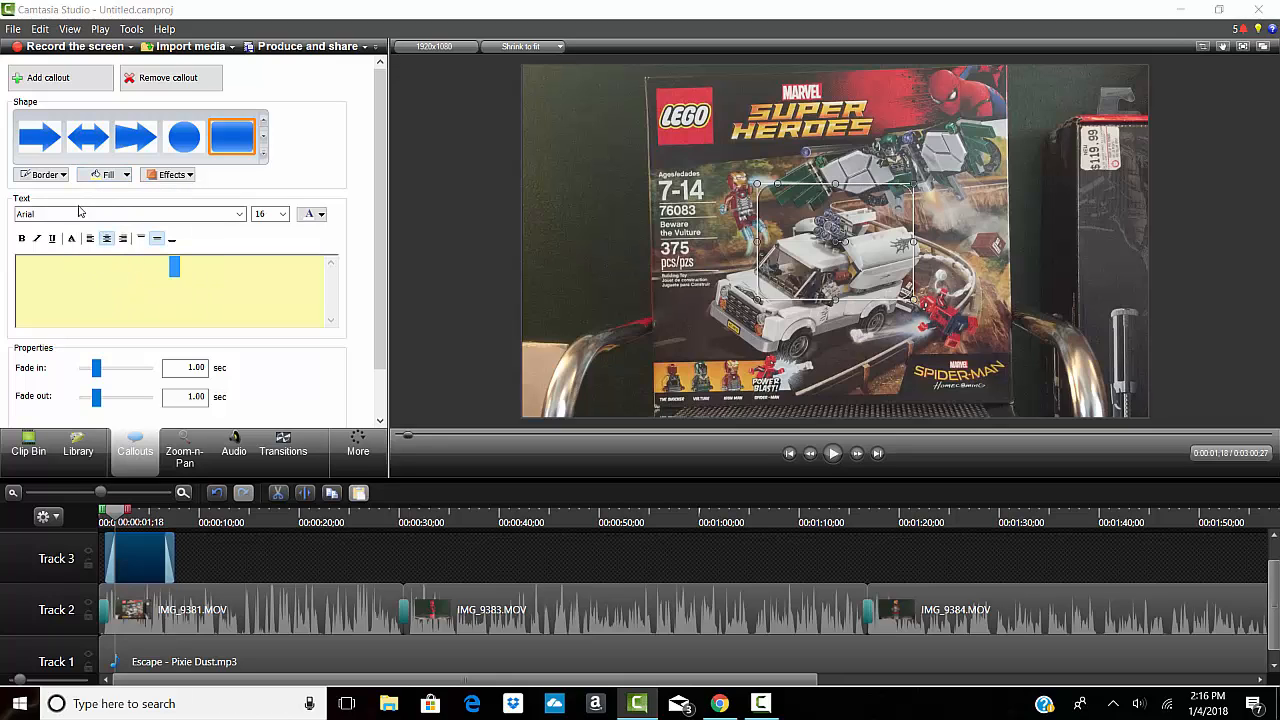
- Set the callout's text font to Rockwell Extra Bold
click(240, 213)
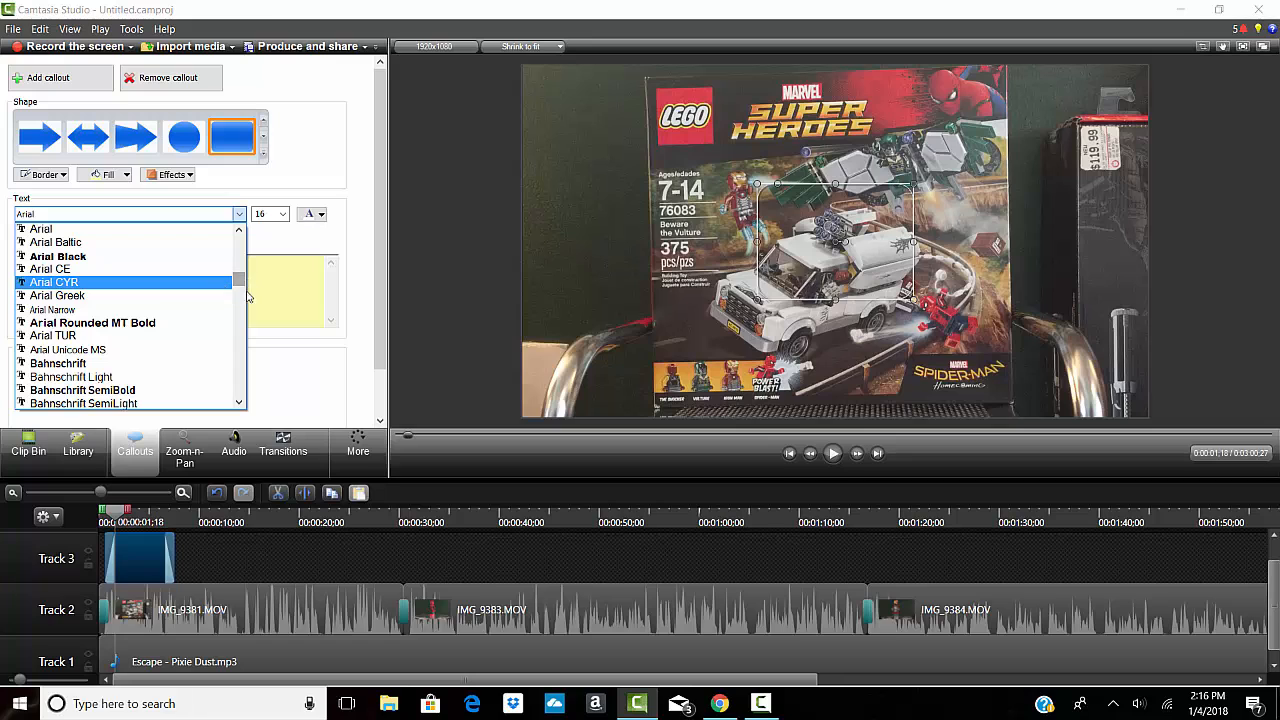
drag(241, 279, 218, 366)
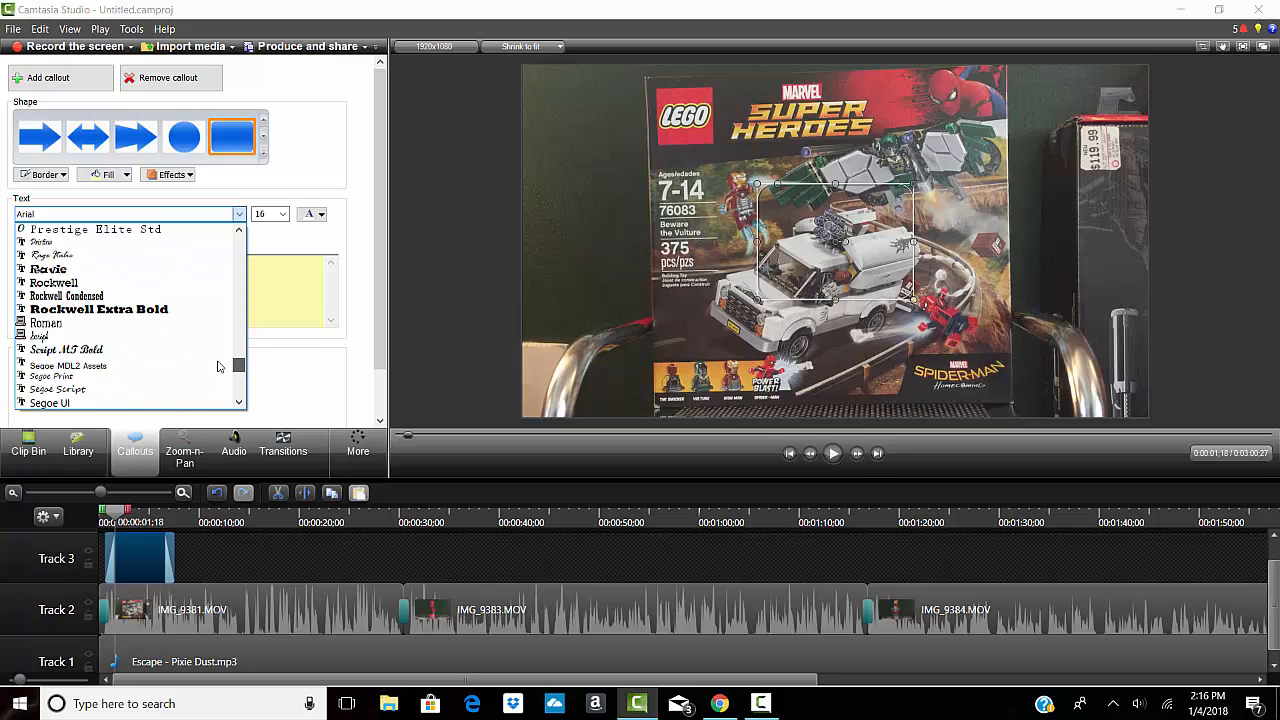
click(100, 309)
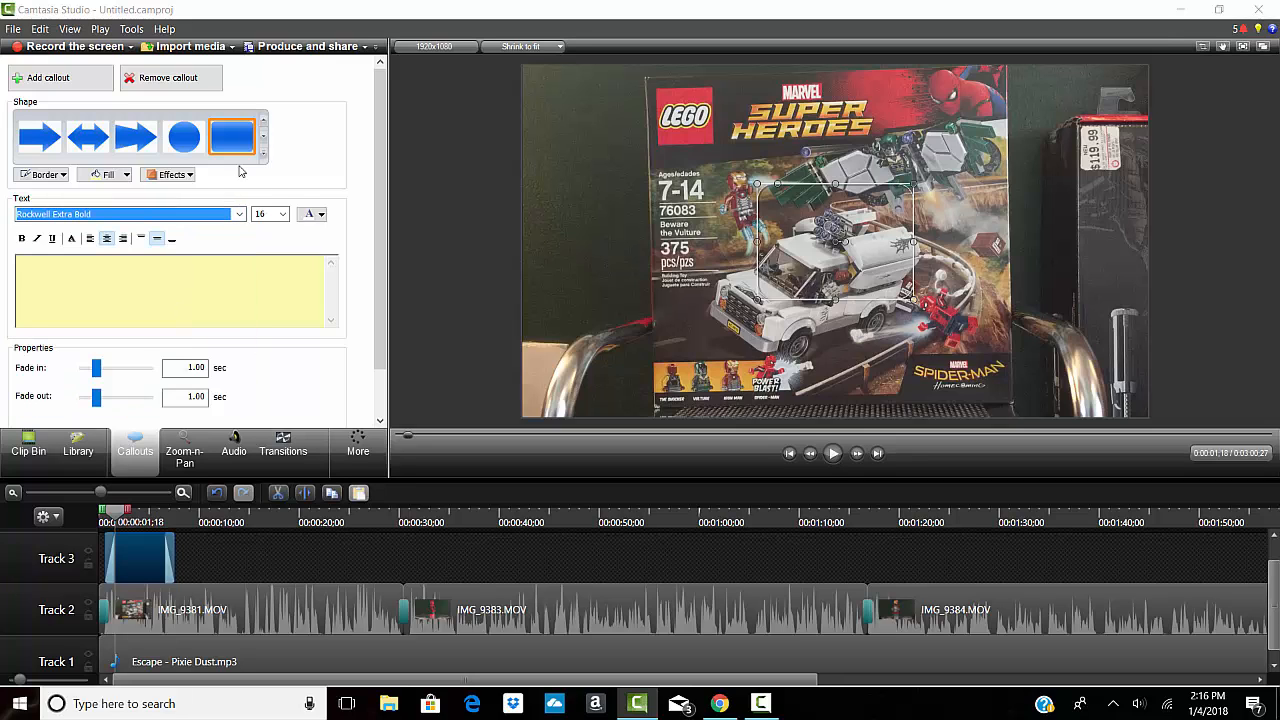
click(268, 214)
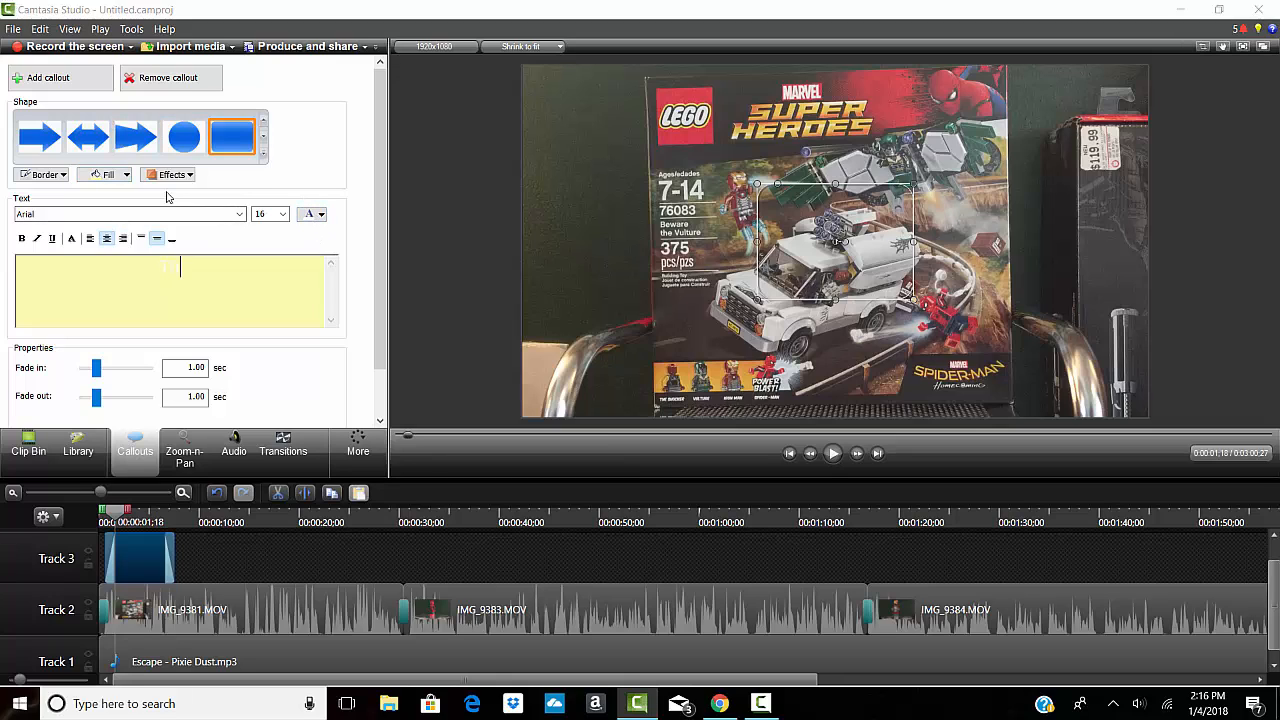
- Try a medium blue fill on the callout and remove the fill again
click(108, 174)
click(169, 243)
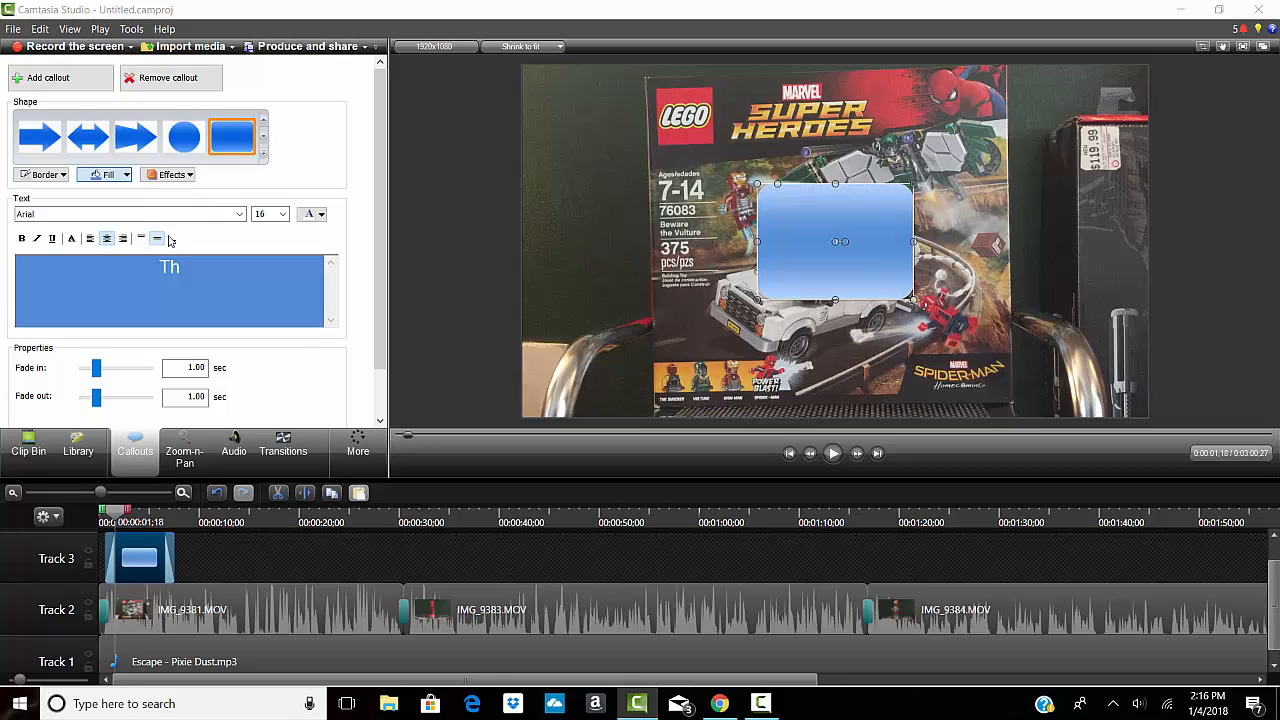
click(110, 175)
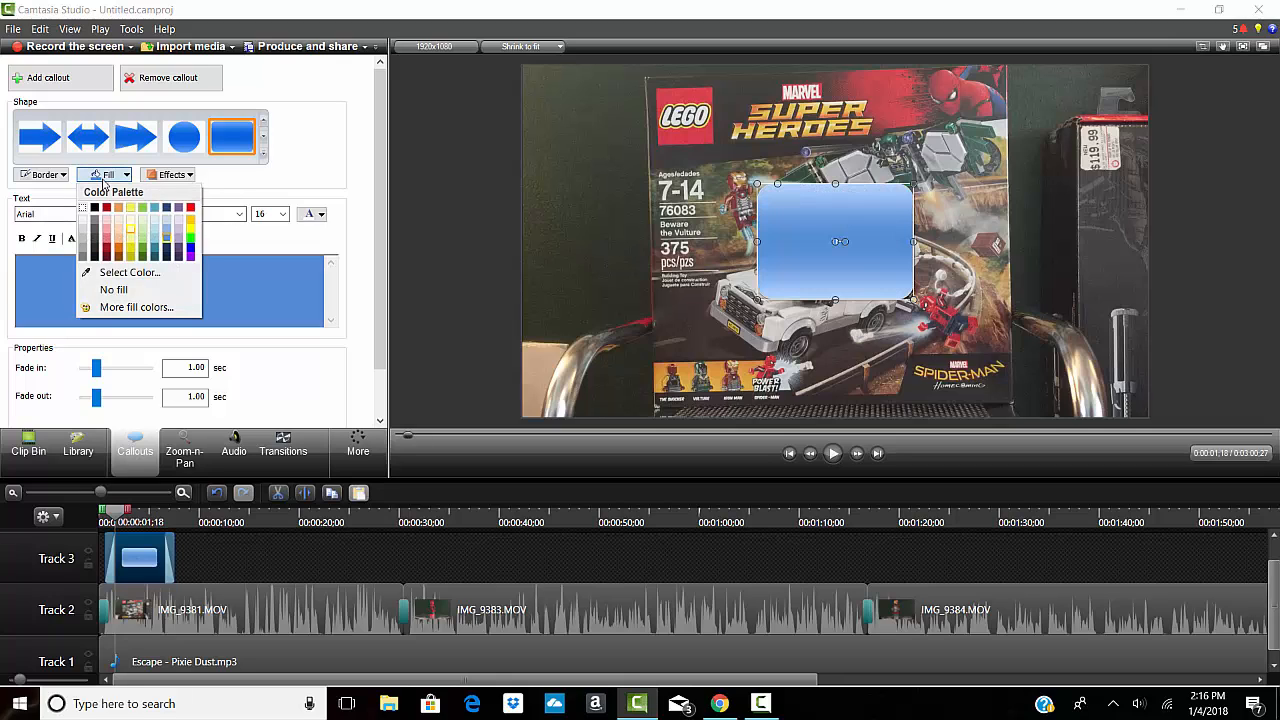
click(114, 289)
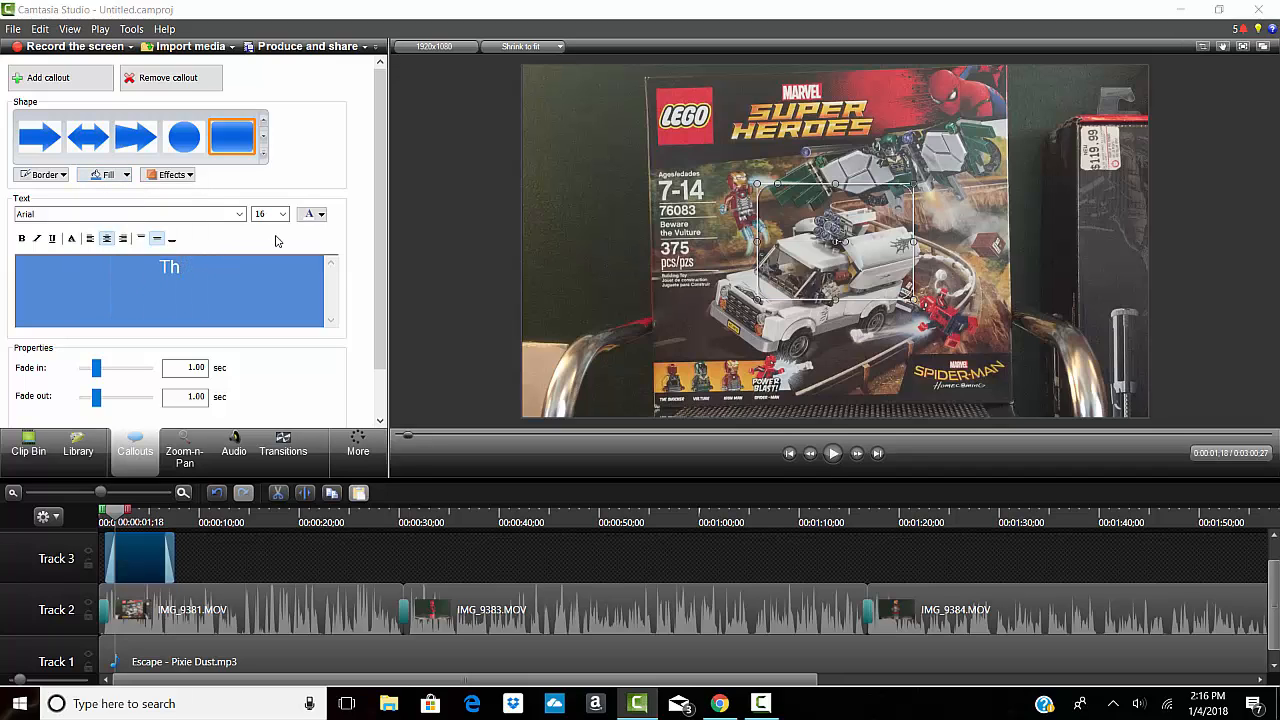
- Complete the callout's text so that it reads "Thank you for watching"
text(is)
key(BackSpace)
key(BackSpace)
text(ank you)
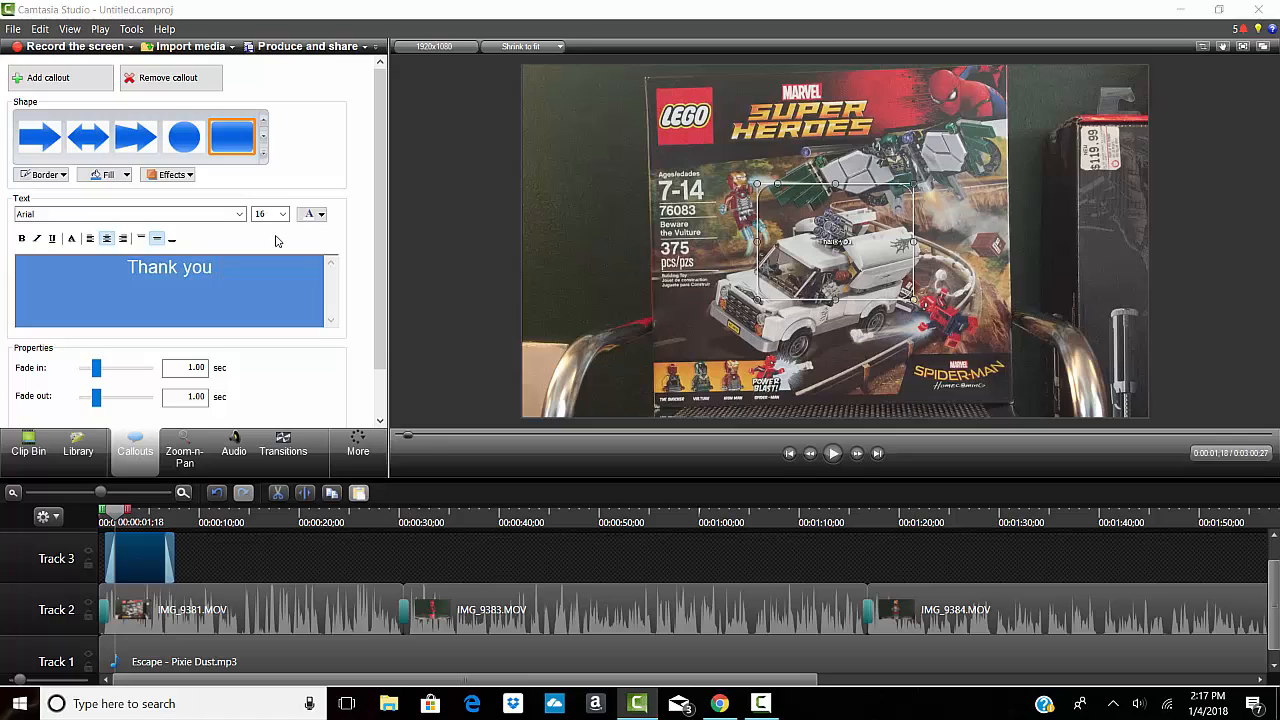
text( for )
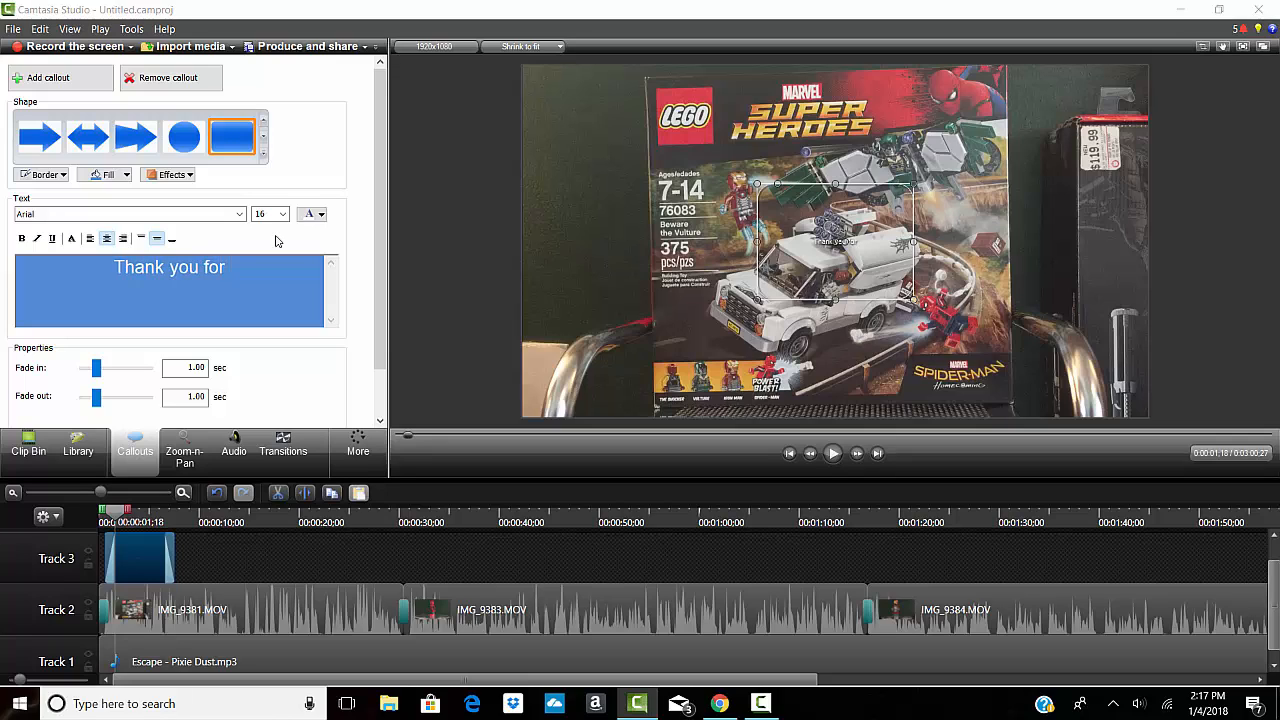
text(watching)
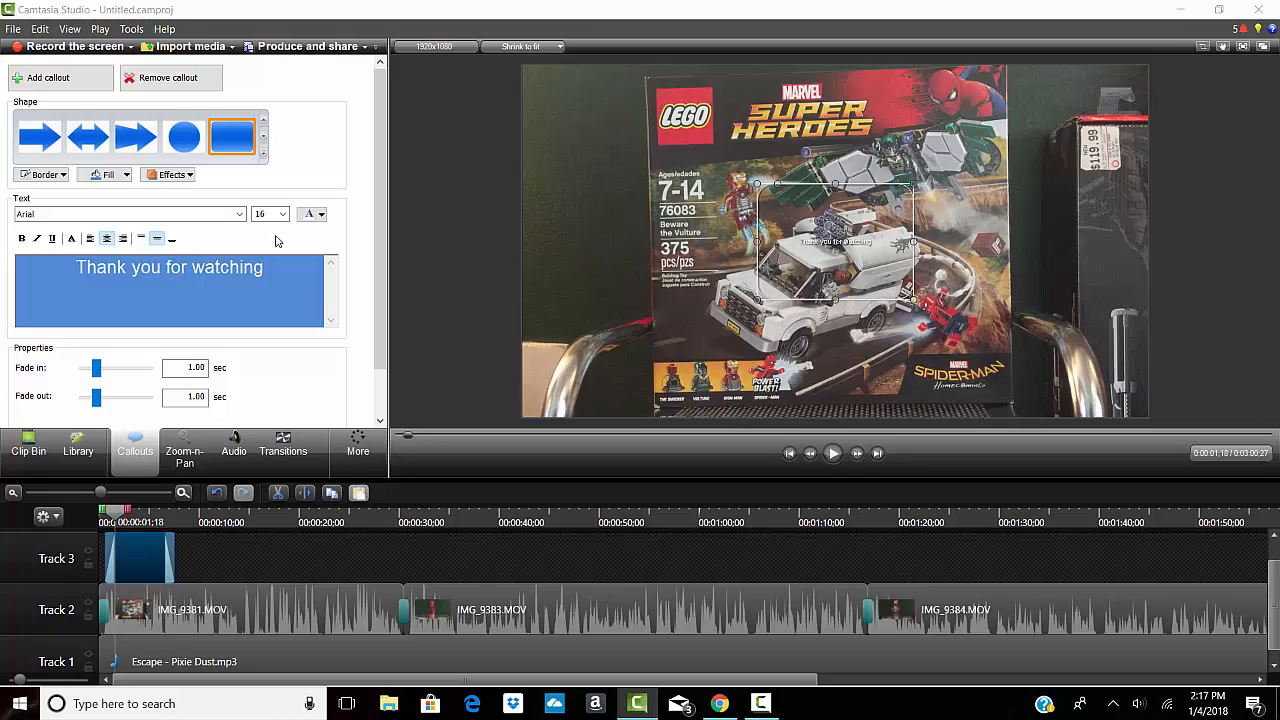
- Extend the callout's text to read "Thank you for watching. Please like the video if you enjoyed."
text(. Plea)
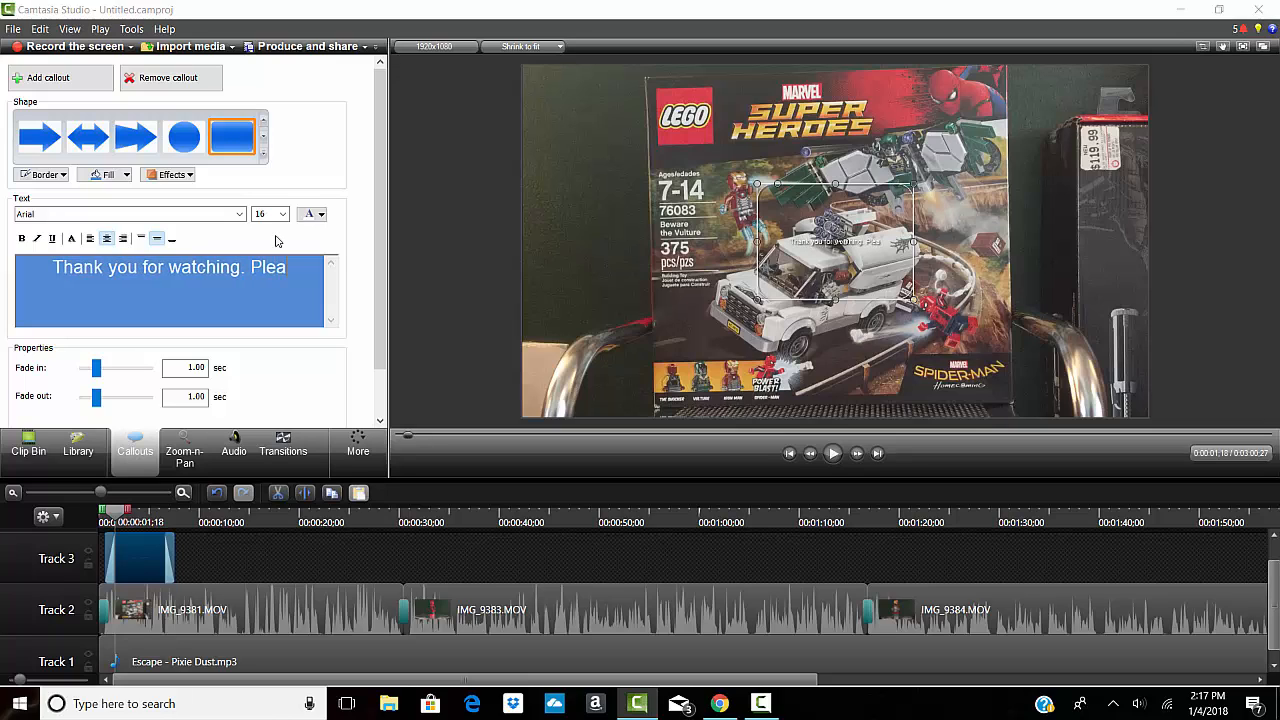
text(se like)
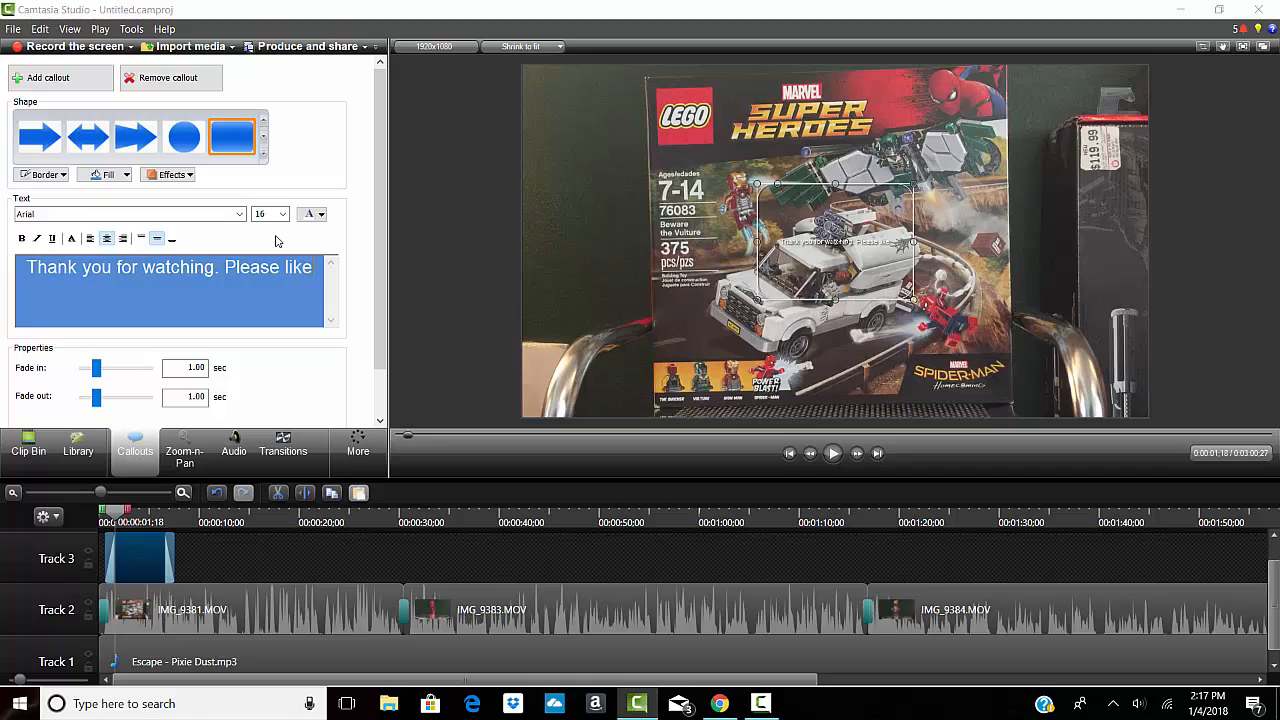
text( the video)
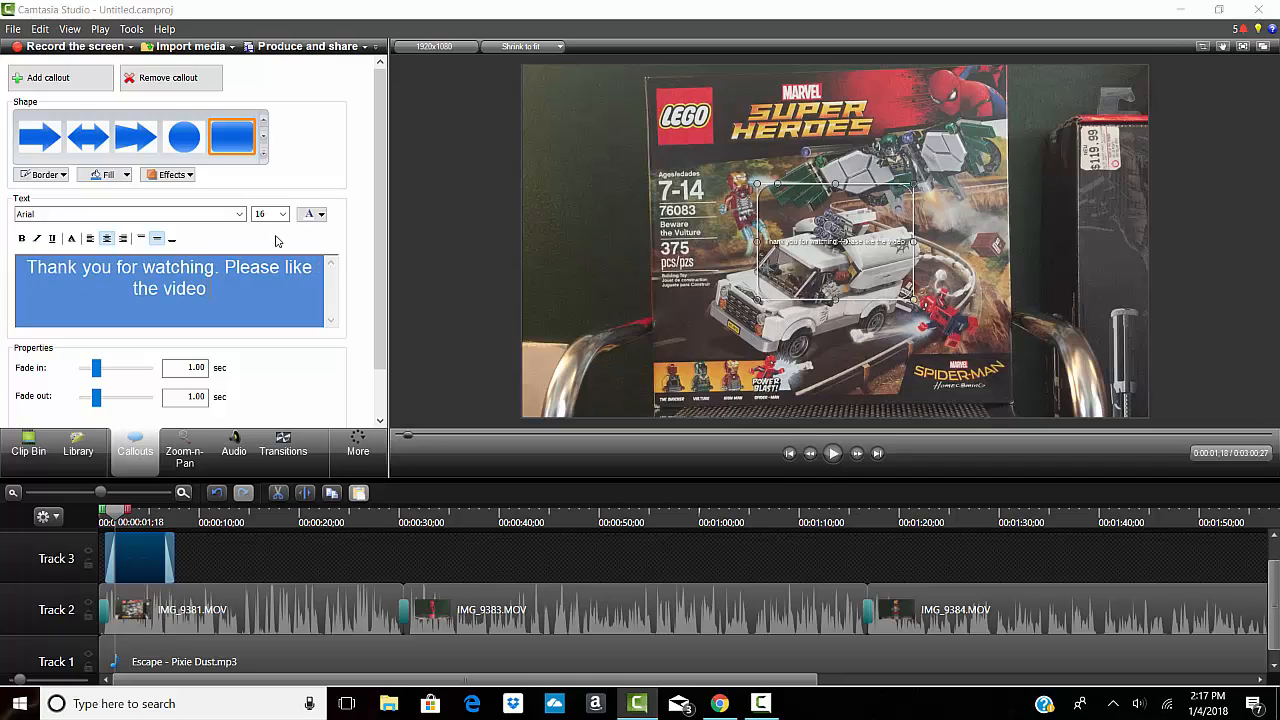
text( if you)
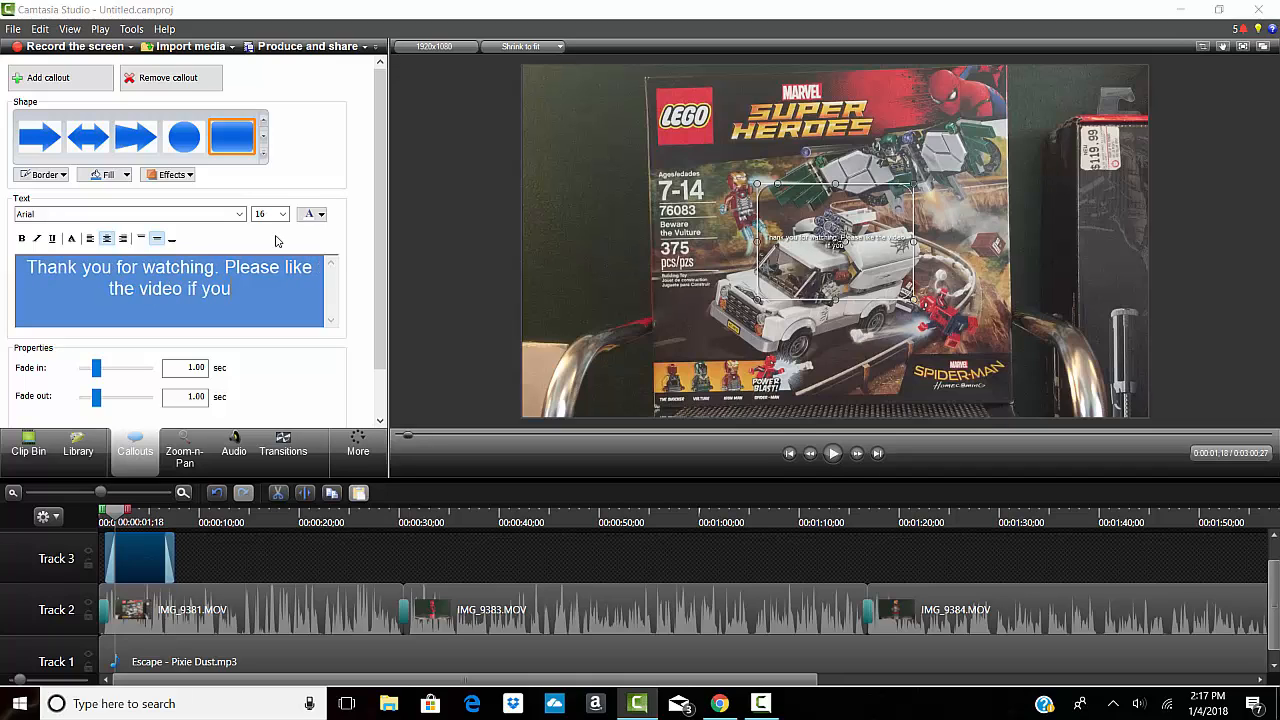
text( enjoy)
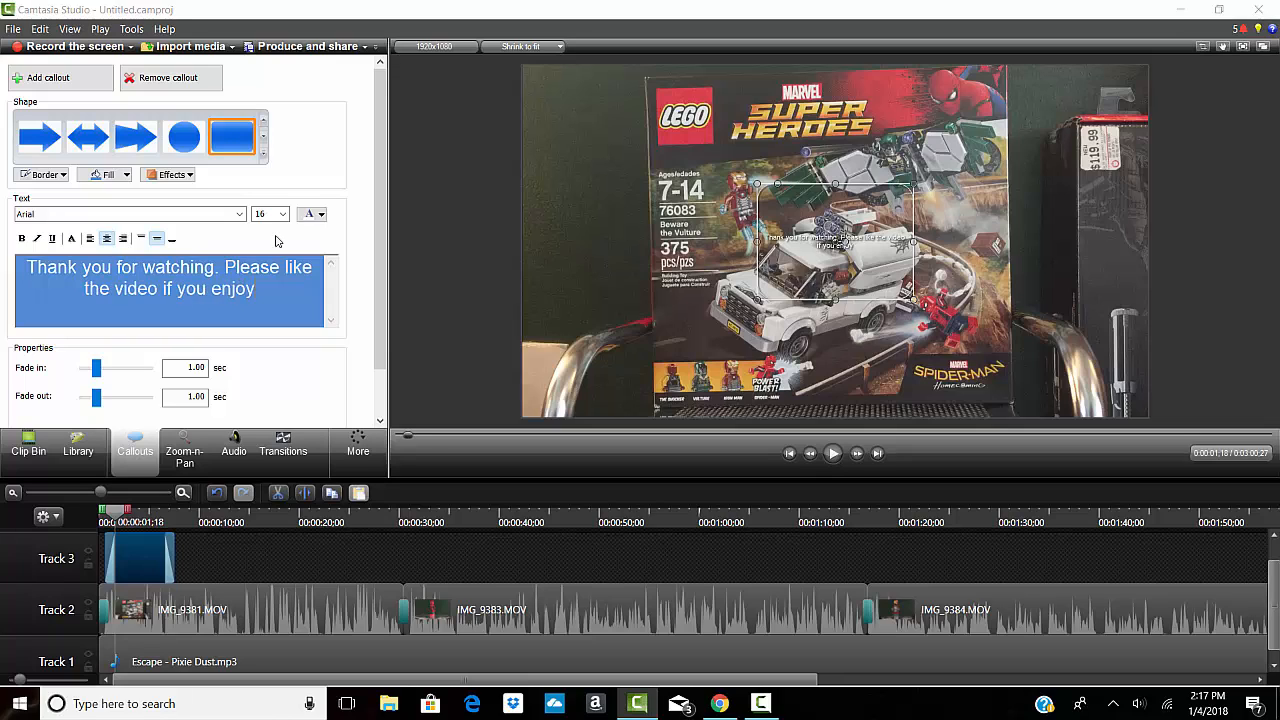
text(ed.)
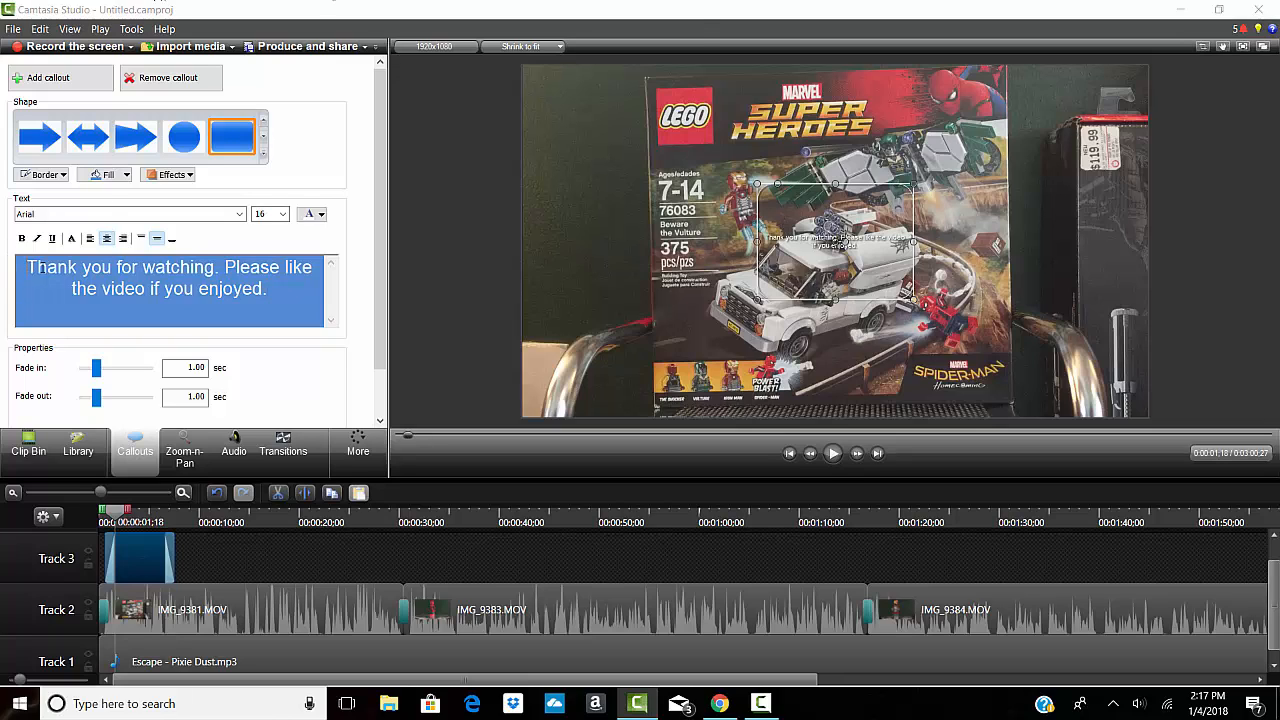
- Set the font of the callout's text to Comic Sans MS
click(161, 219)
scroll(150, 326, down, 10)
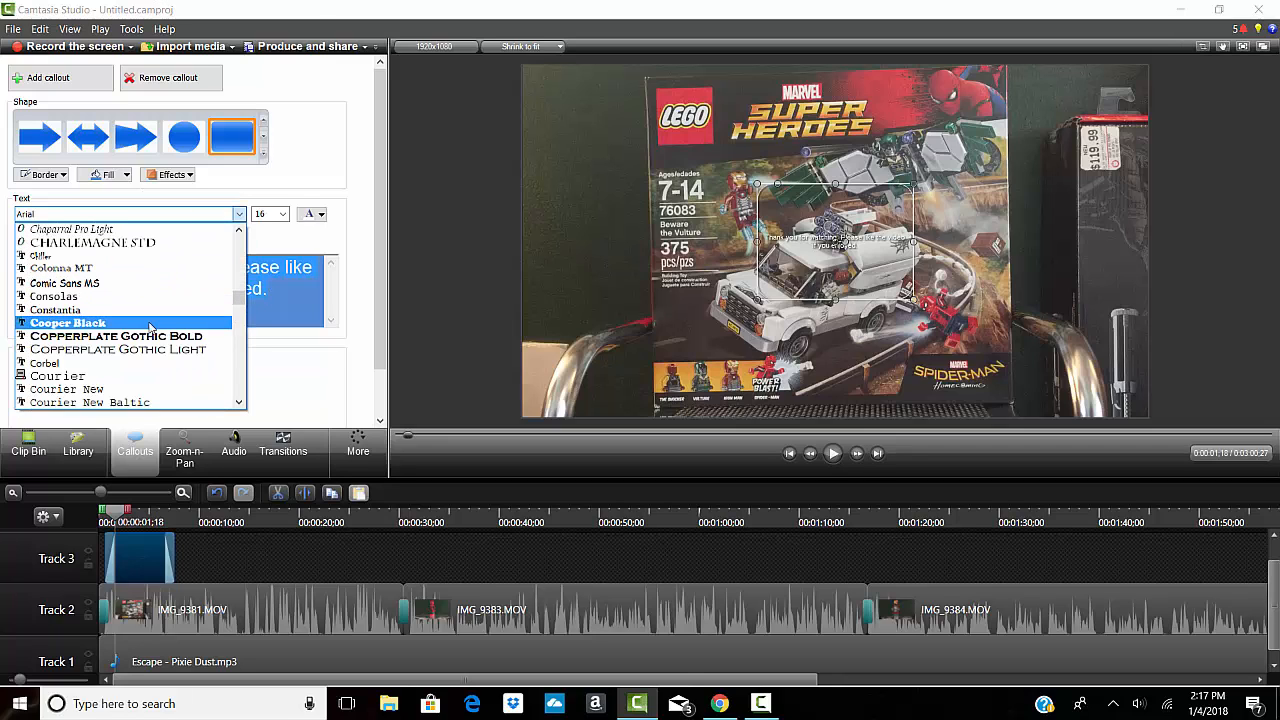
scroll(150, 326, up, 4)
scroll(150, 326, down, 3)
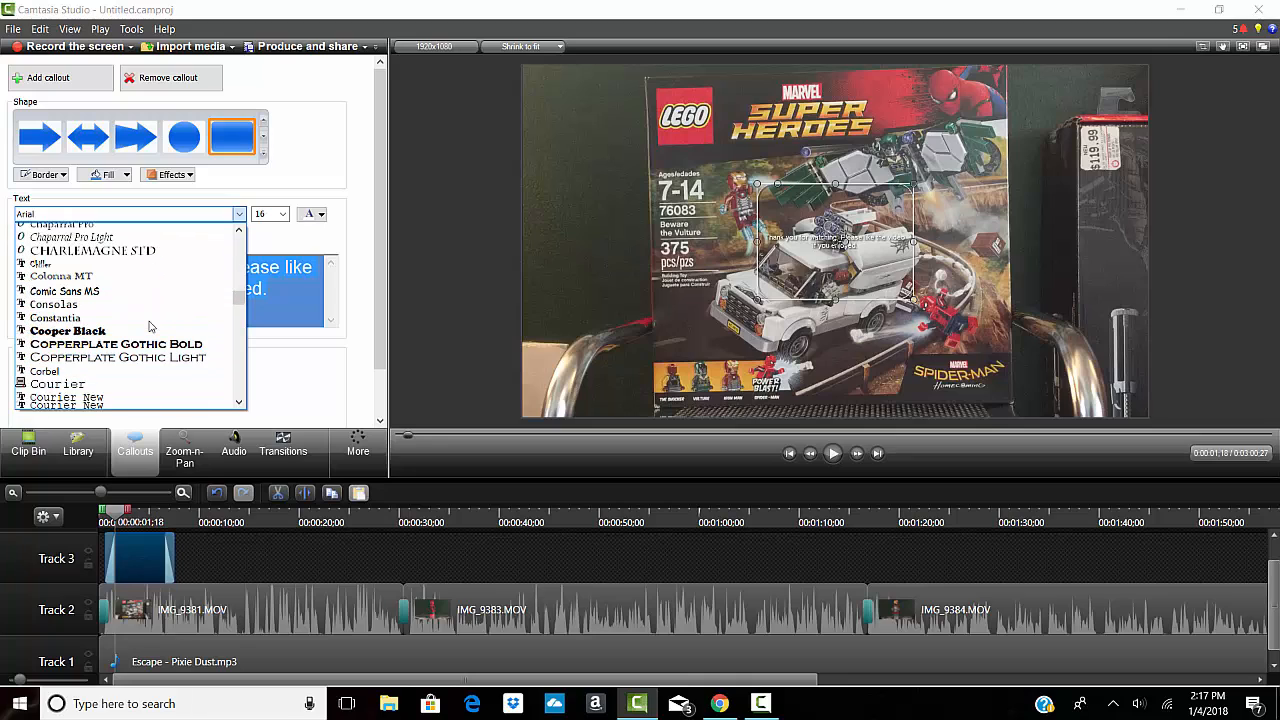
scroll(150, 326, down, 1)
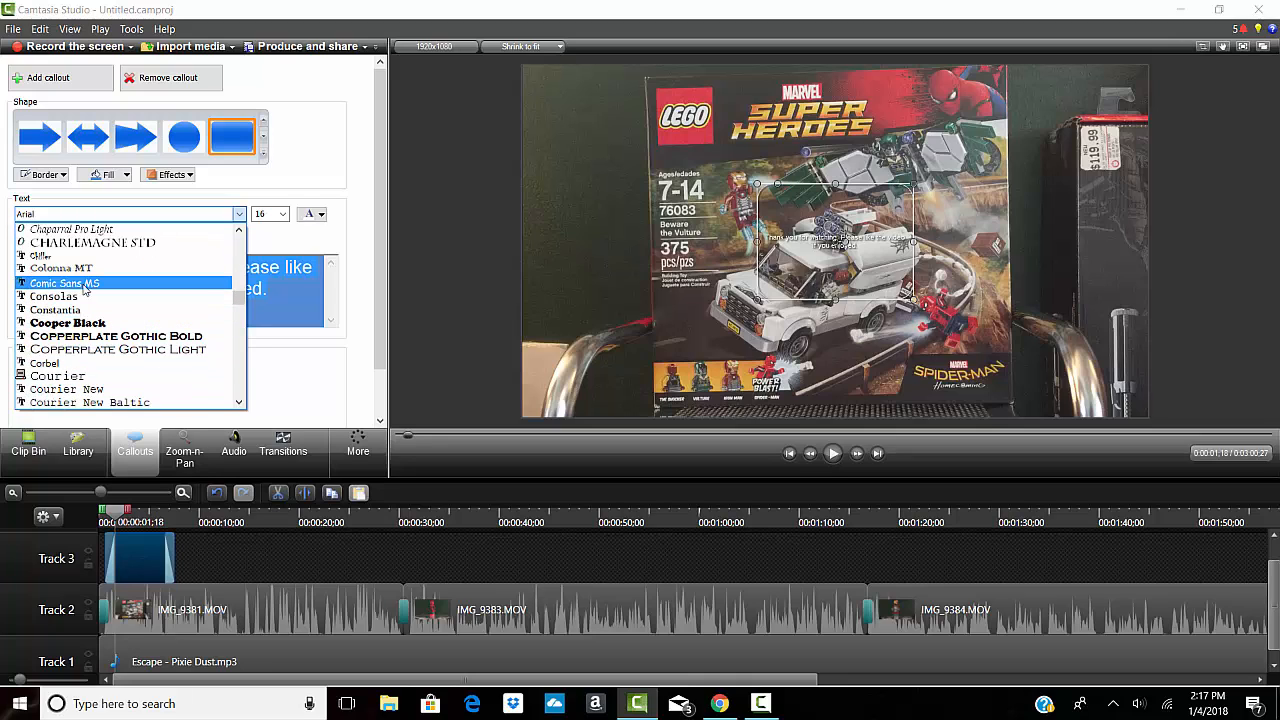
click(84, 285)
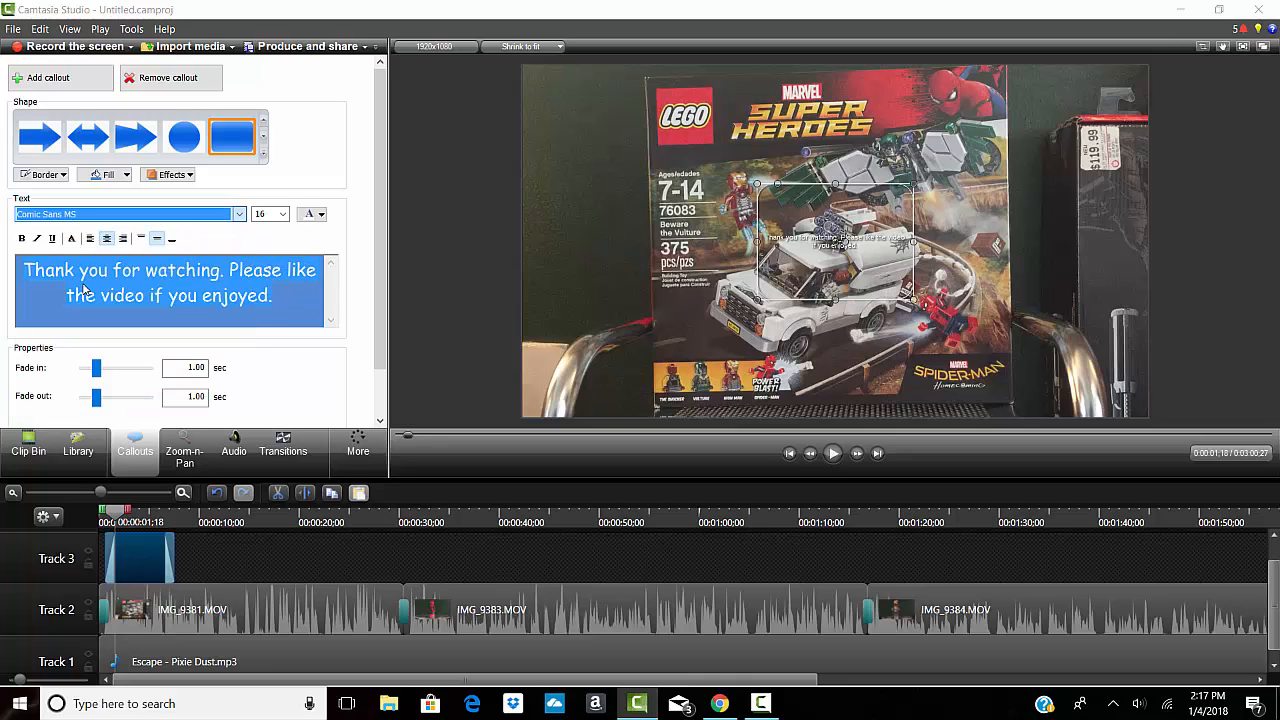
- Raise the callout's text size to 48, then enlarge the callout box and move it to the lower-left area of the video frame
click(283, 214)
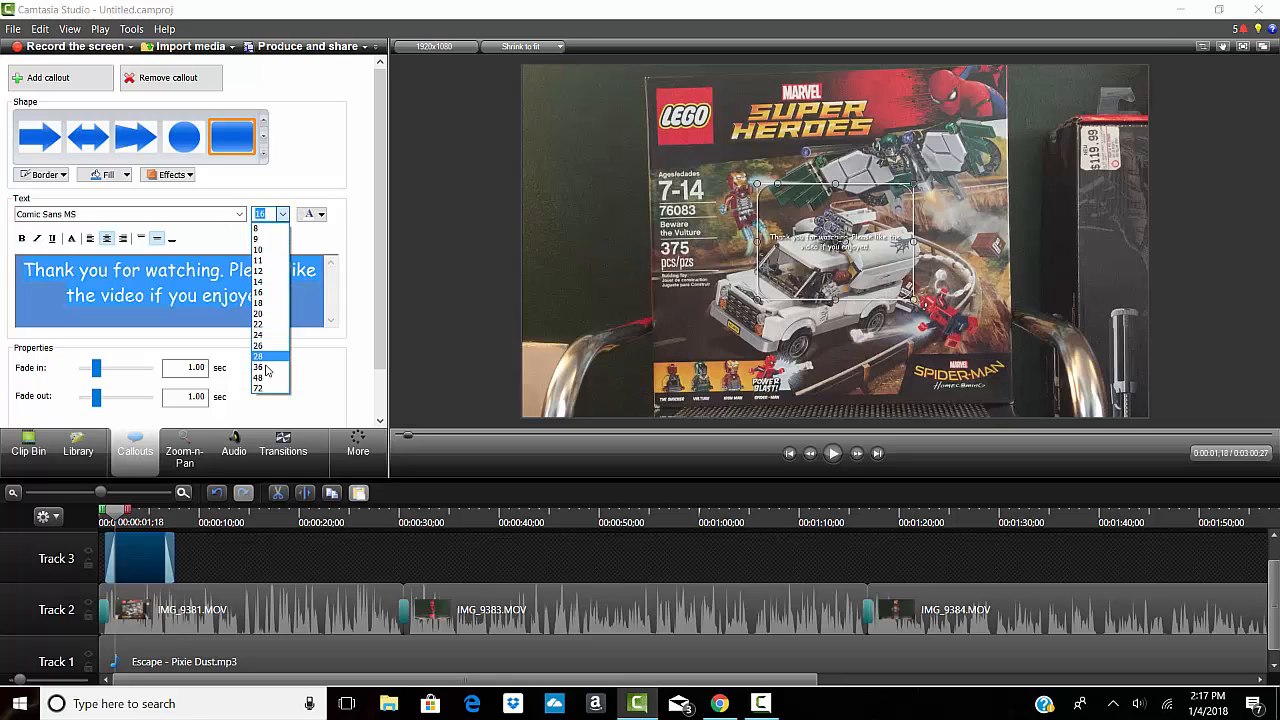
click(268, 368)
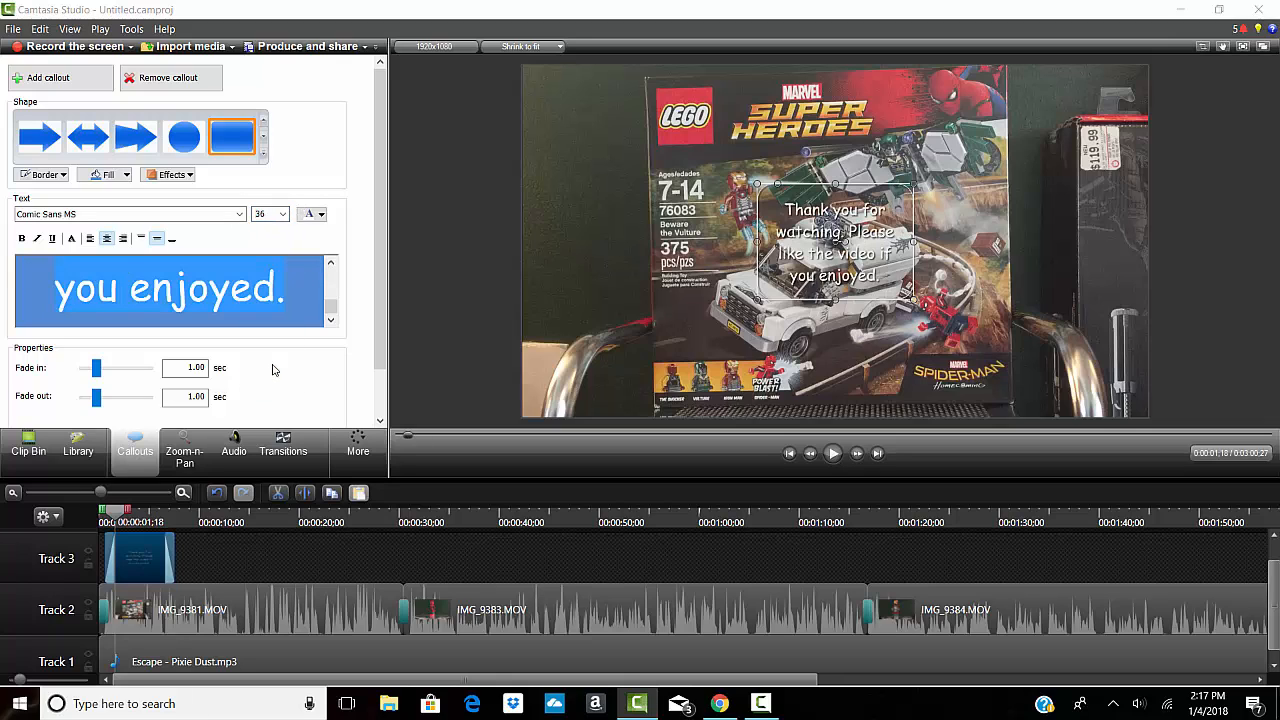
click(283, 214)
click(268, 379)
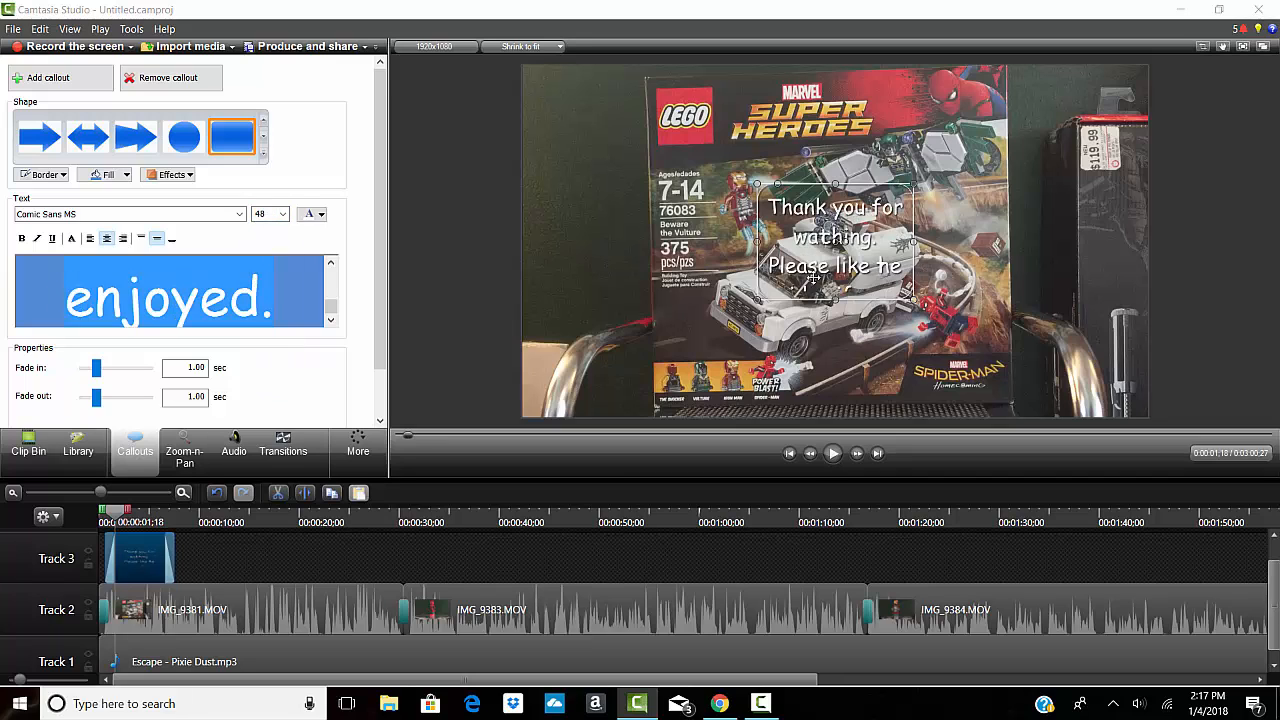
drag(910, 296, 1068, 360)
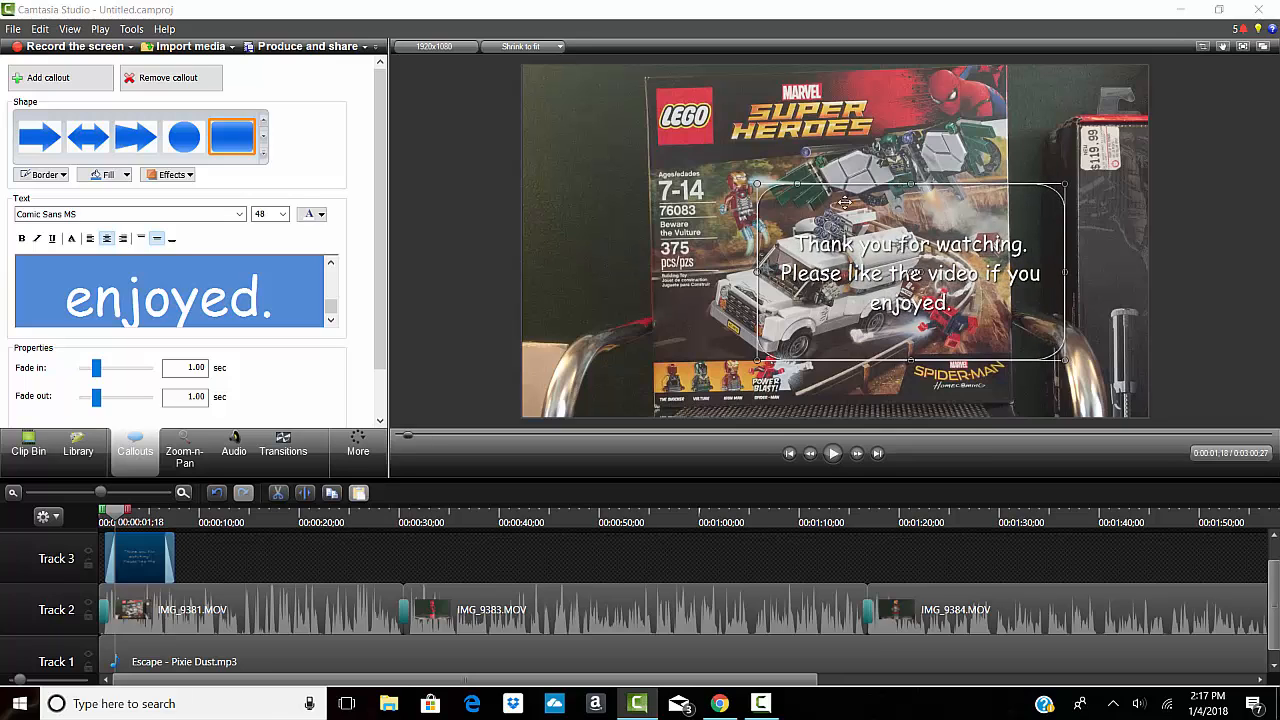
drag(1043, 318, 860, 352)
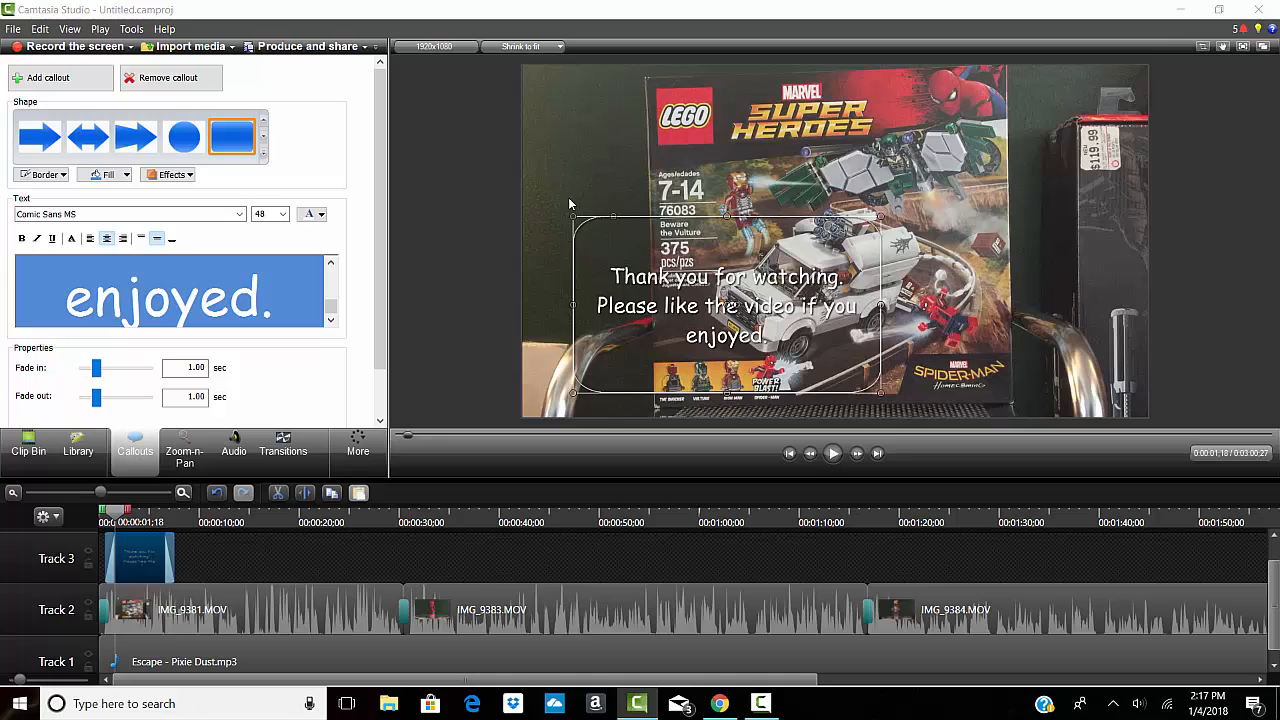
- Remove the callout's border and enlarge the box up and to the right across the LEGO packaging
click(565, 168)
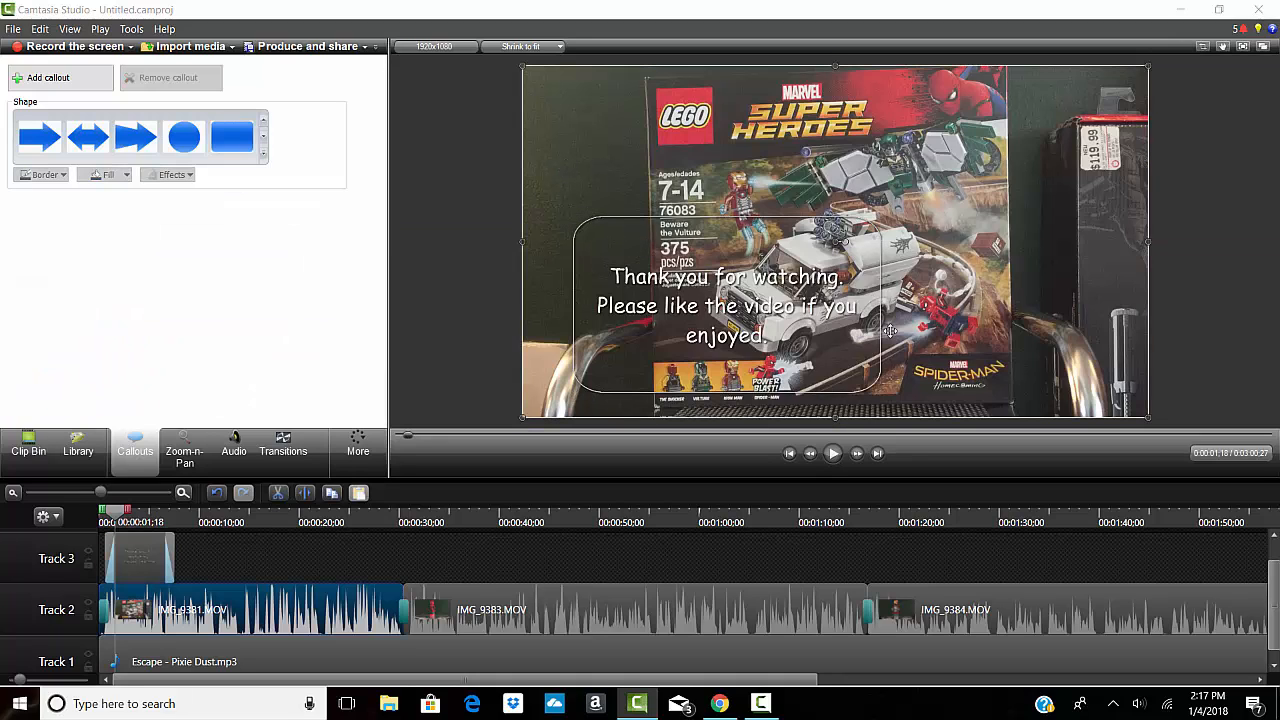
click(818, 258)
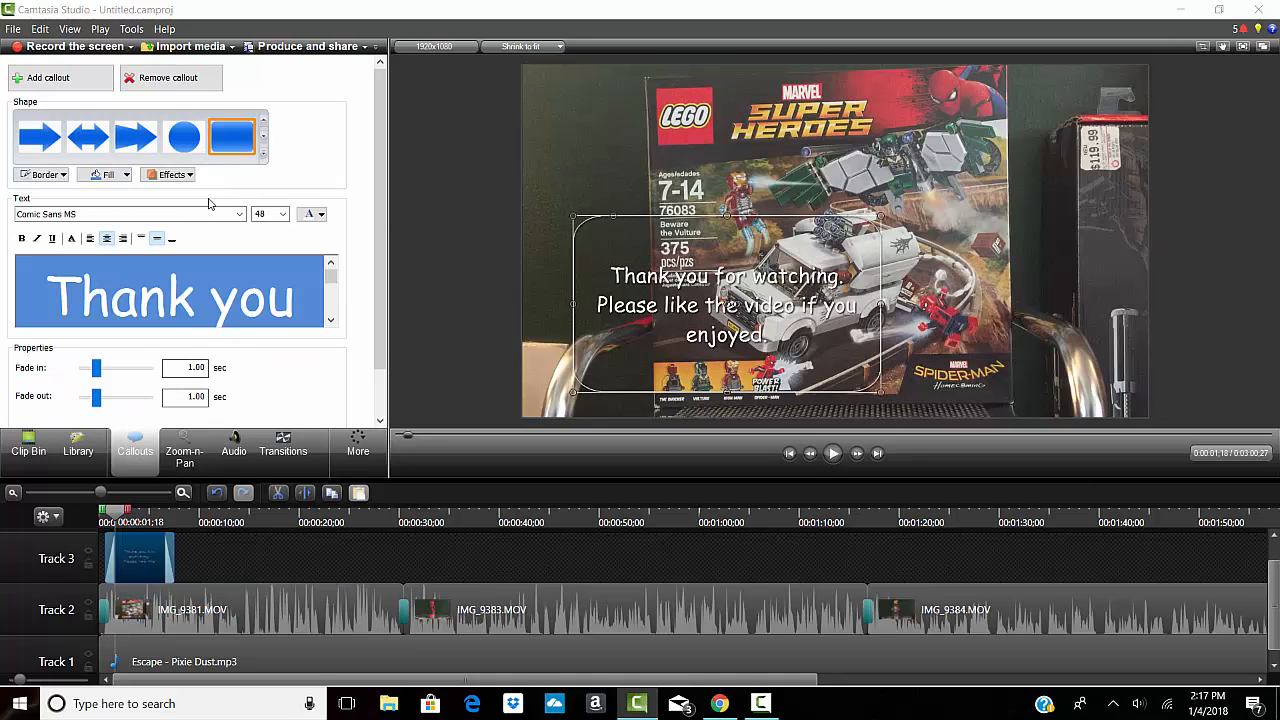
click(62, 176)
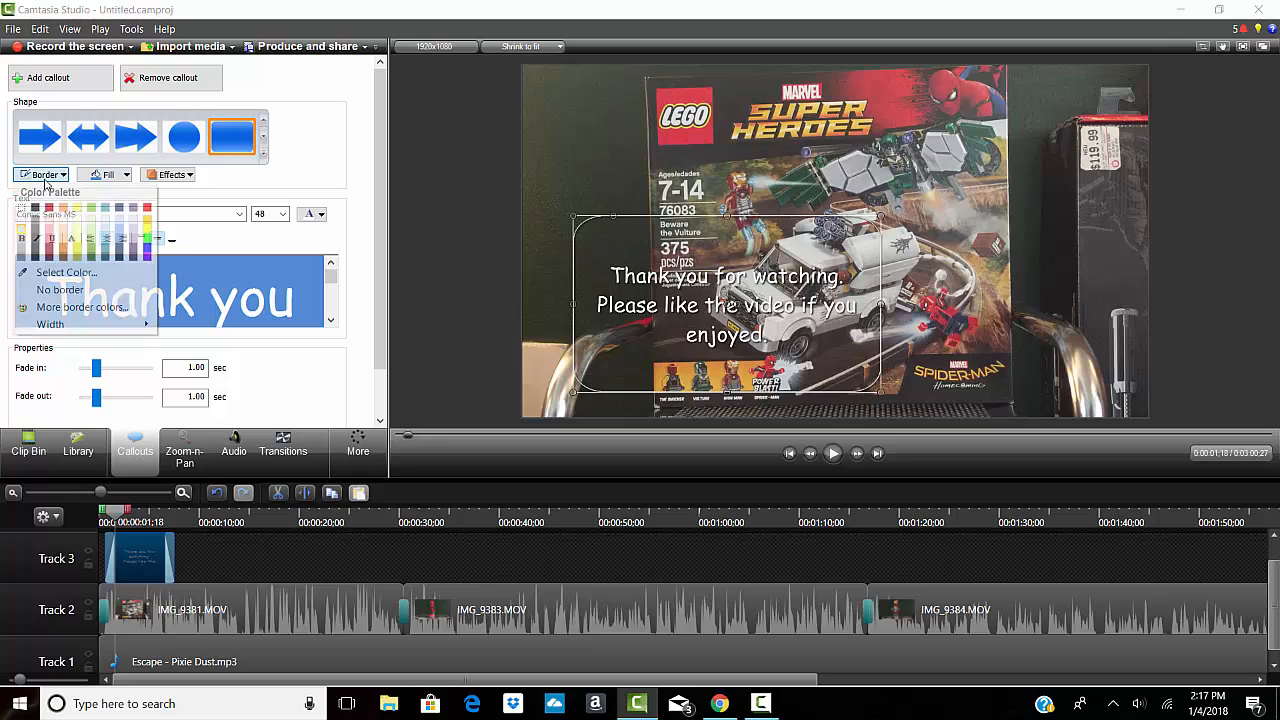
click(53, 297)
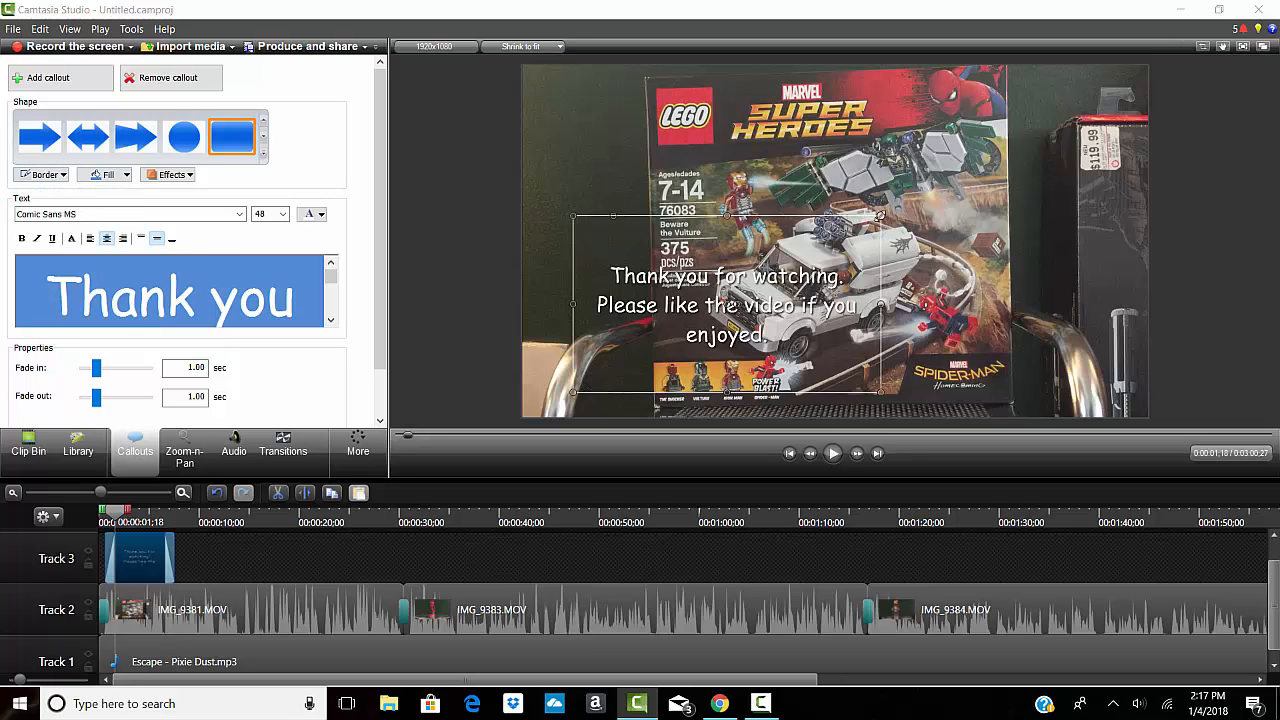
drag(880, 215, 1002, 140)
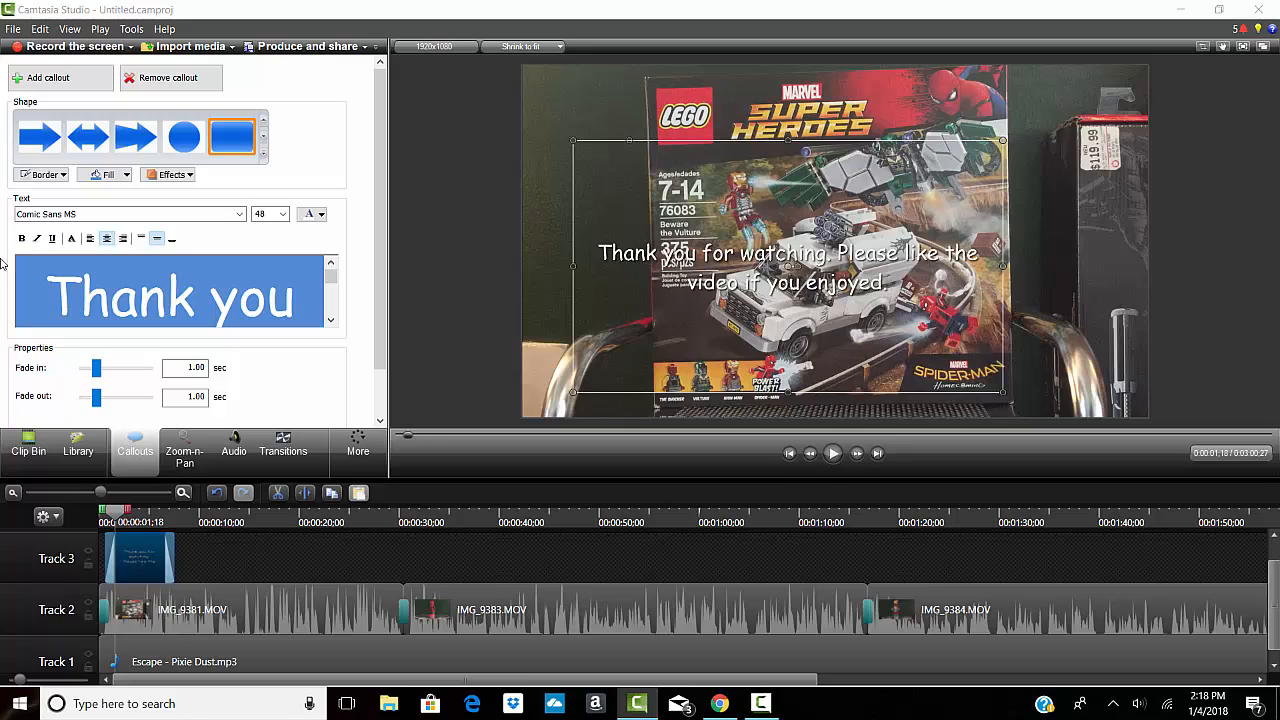
- Colour all of the callout's text primary yellow after trying red and purple
click(311, 214)
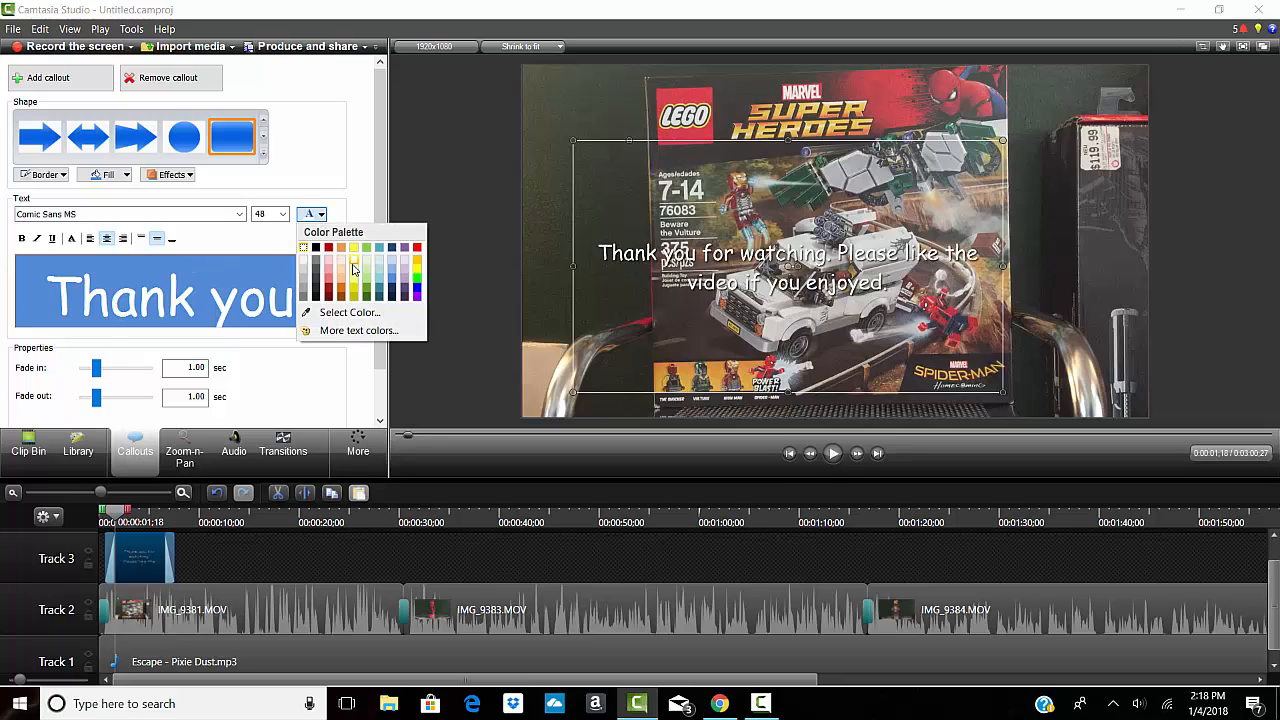
click(416, 249)
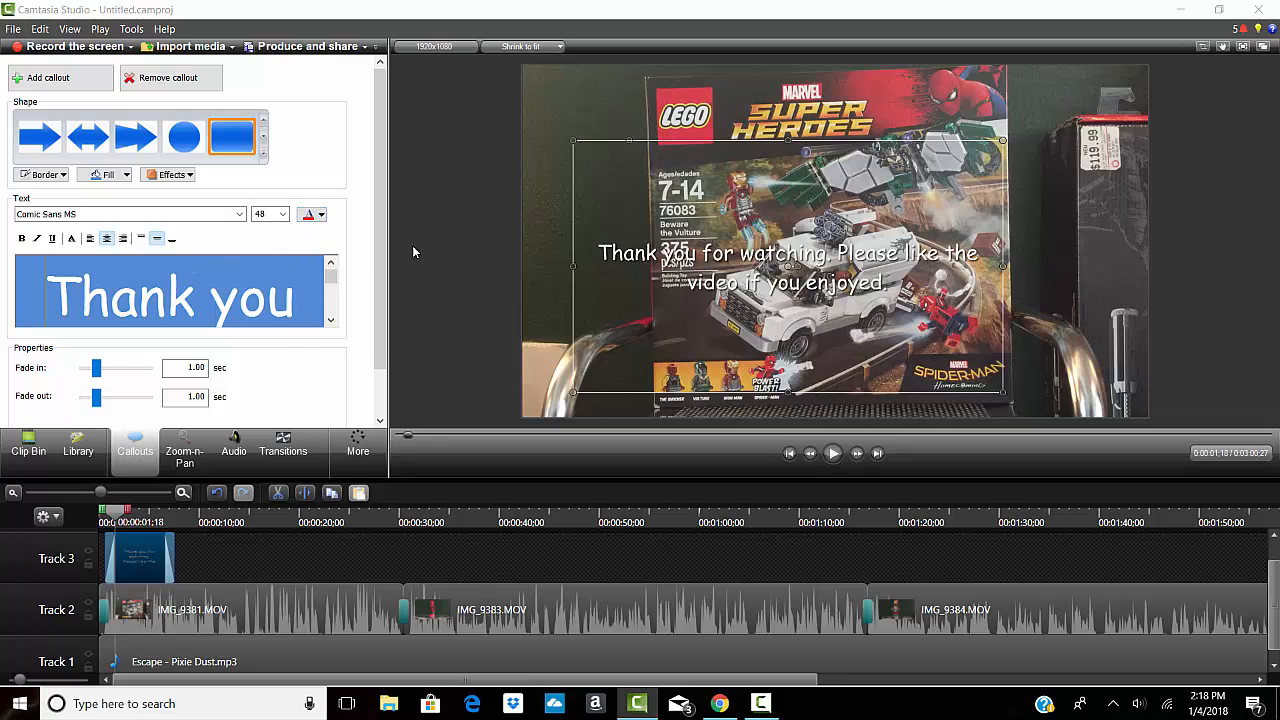
drag(35, 275, 284, 380)
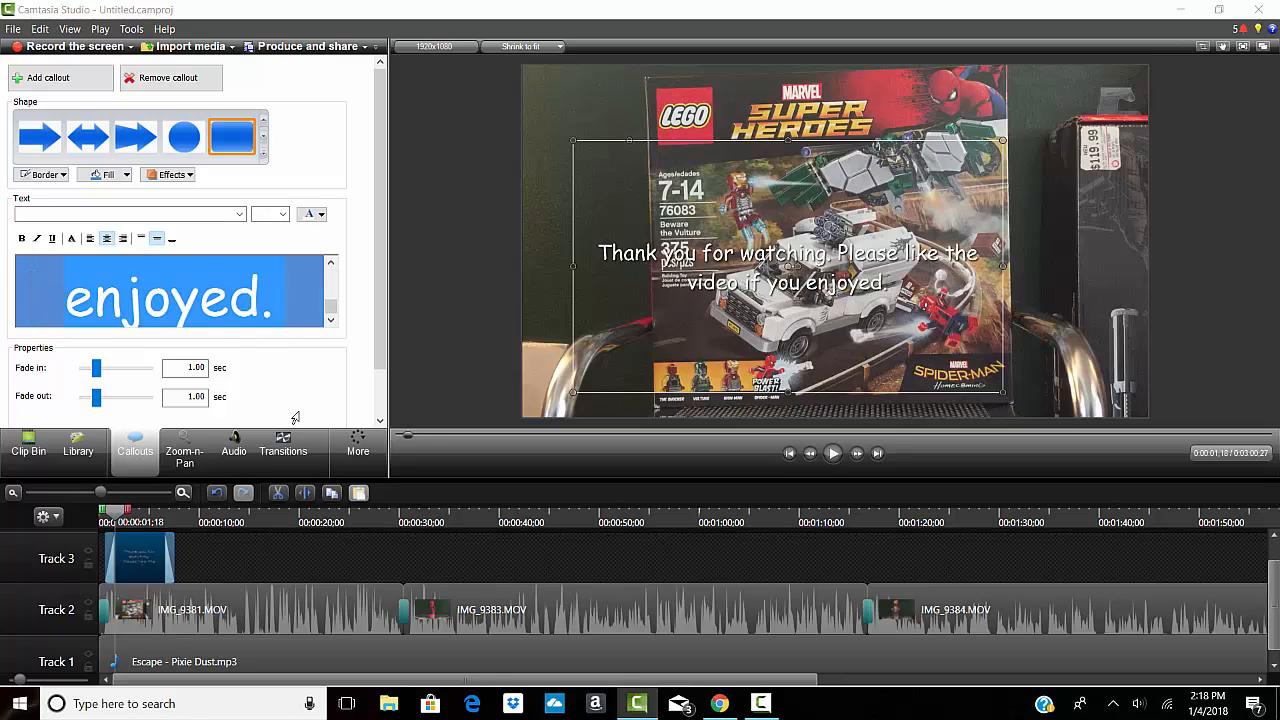
click(322, 215)
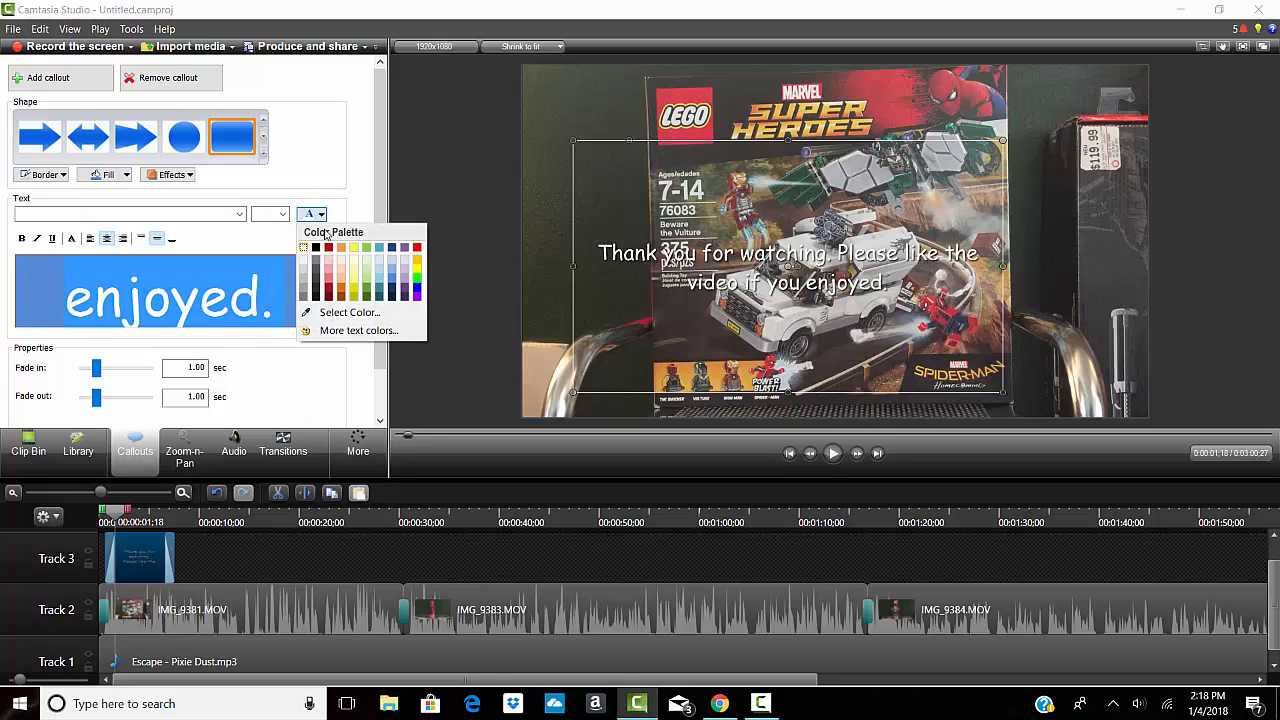
click(416, 291)
click(321, 215)
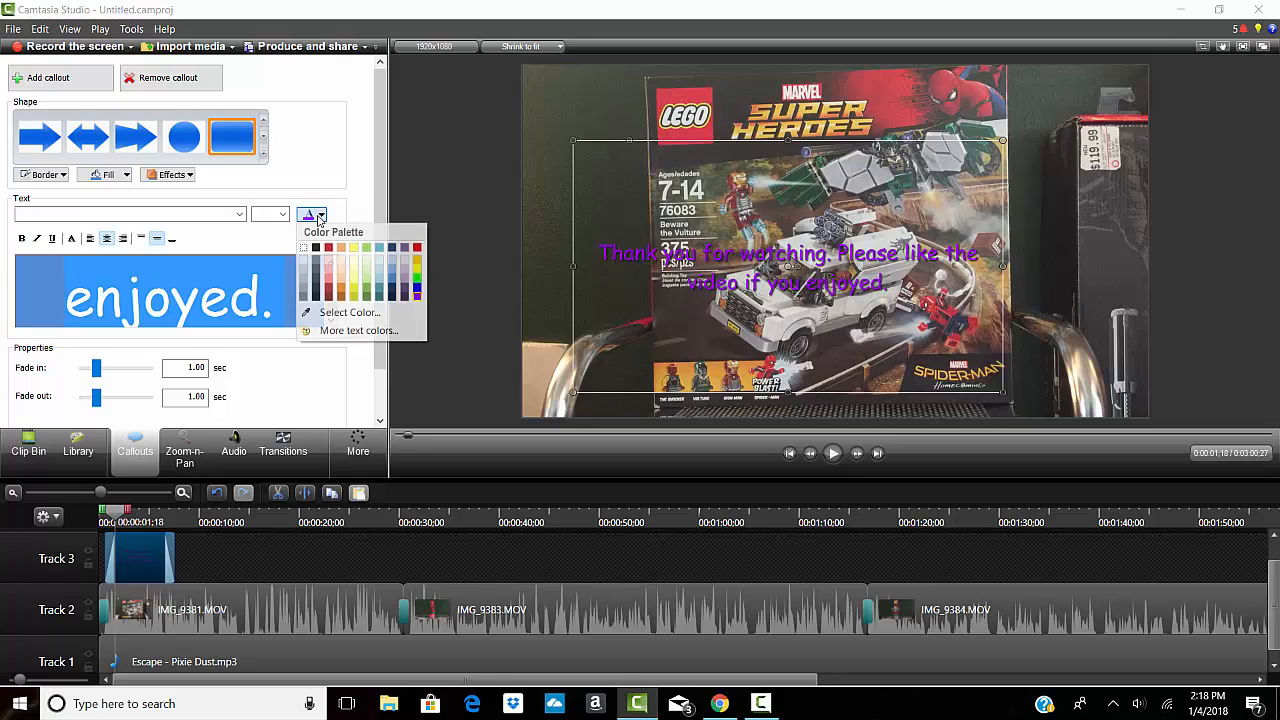
click(416, 271)
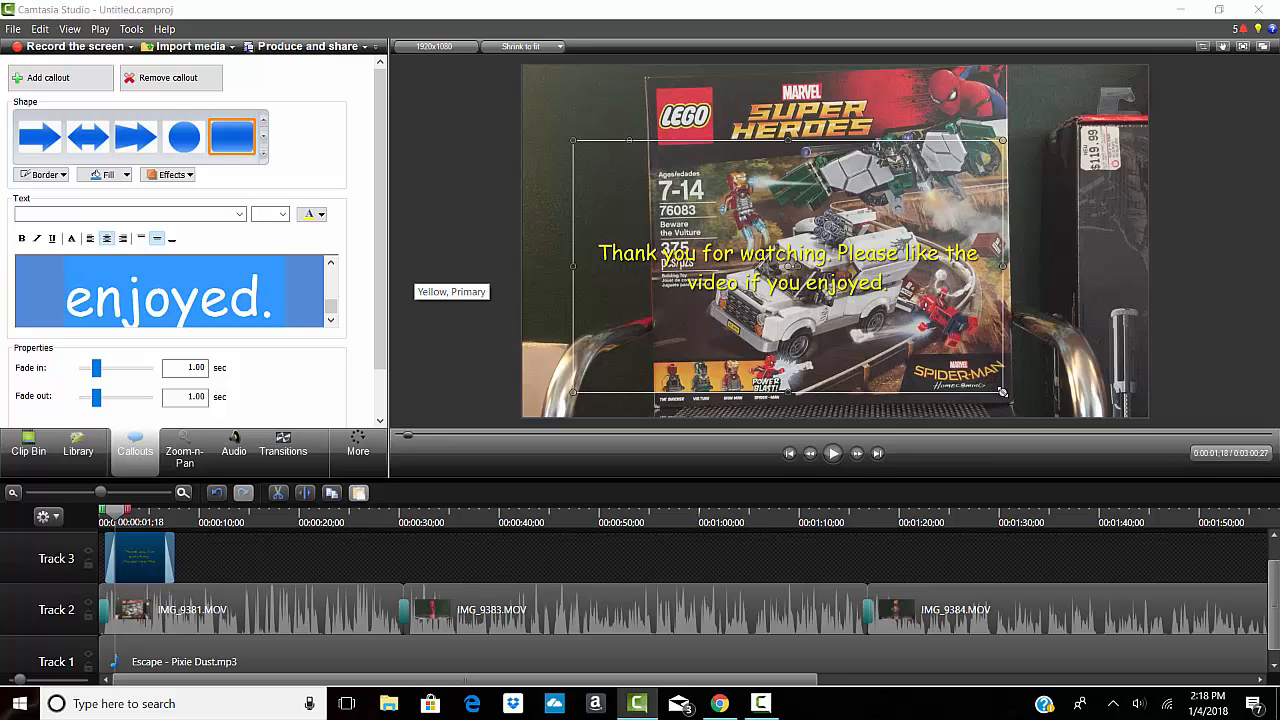
- Narrow the callout box from its right side and set the text size to 72
drag(1003, 392, 895, 390)
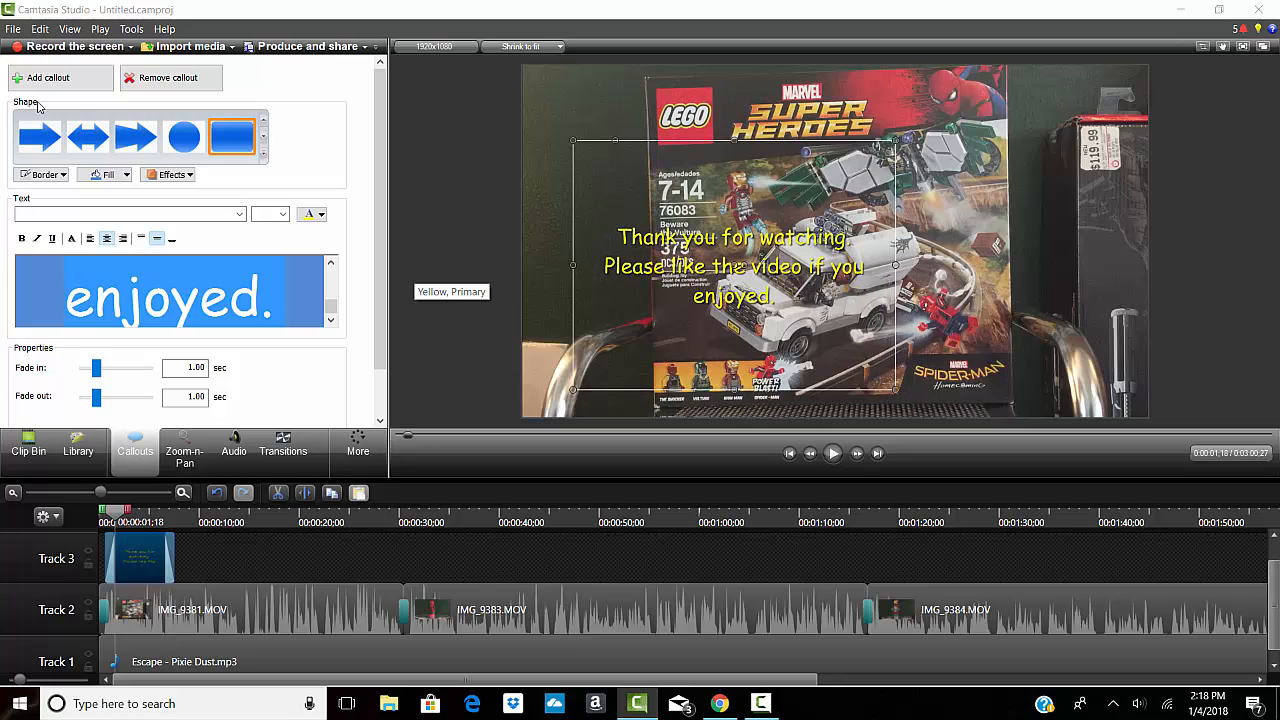
click(283, 214)
click(265, 389)
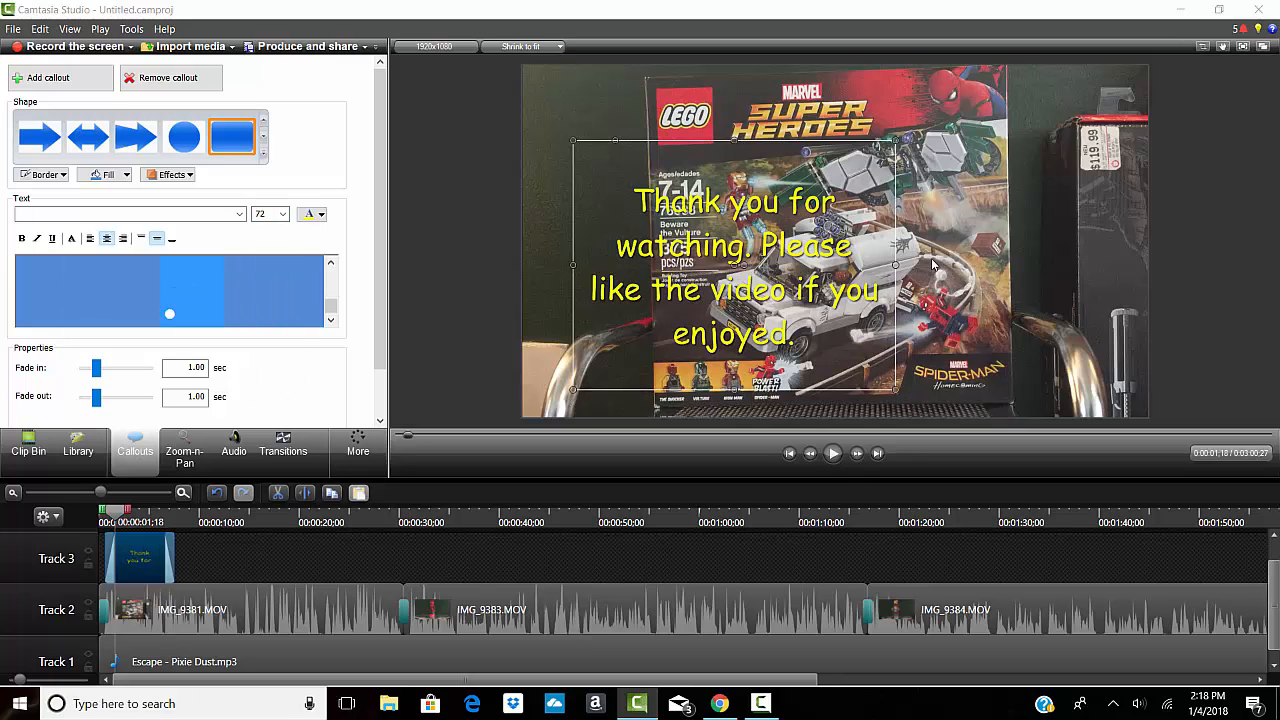
- Narrow the callout slightly and position it over the white van in the lower part of the LEGO packaging
drag(845, 205, 792, 222)
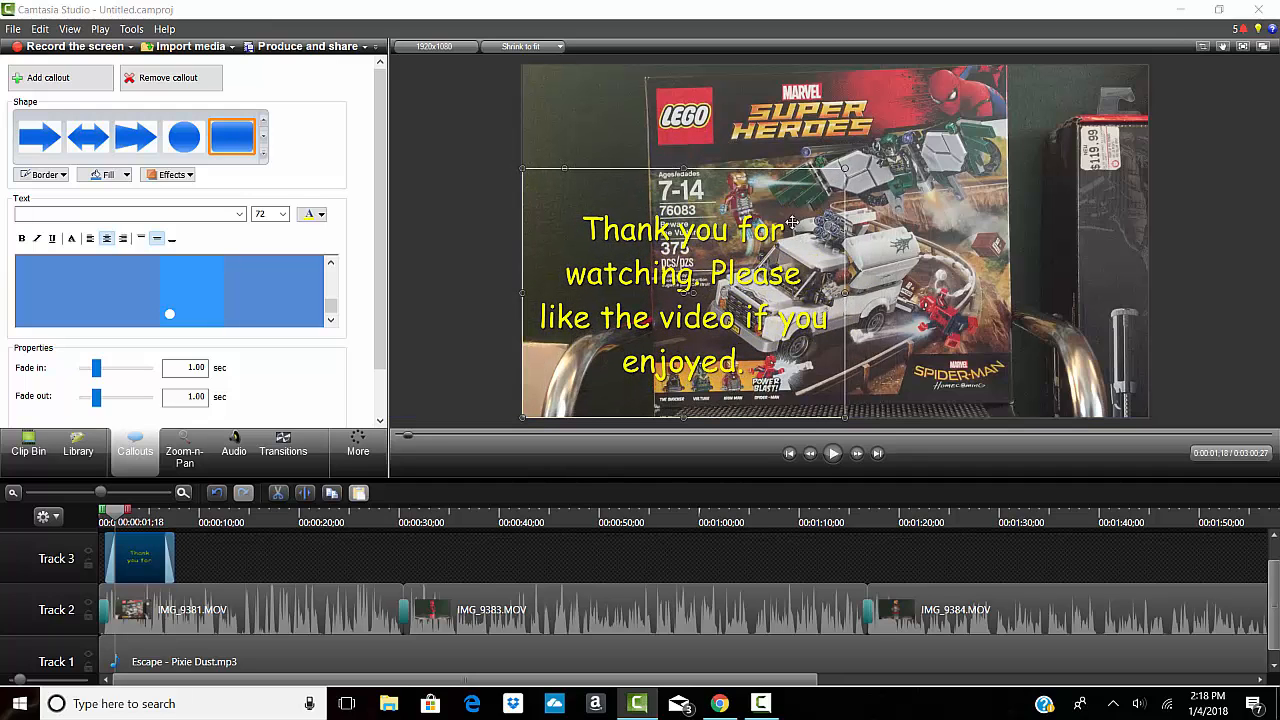
click(477, 216)
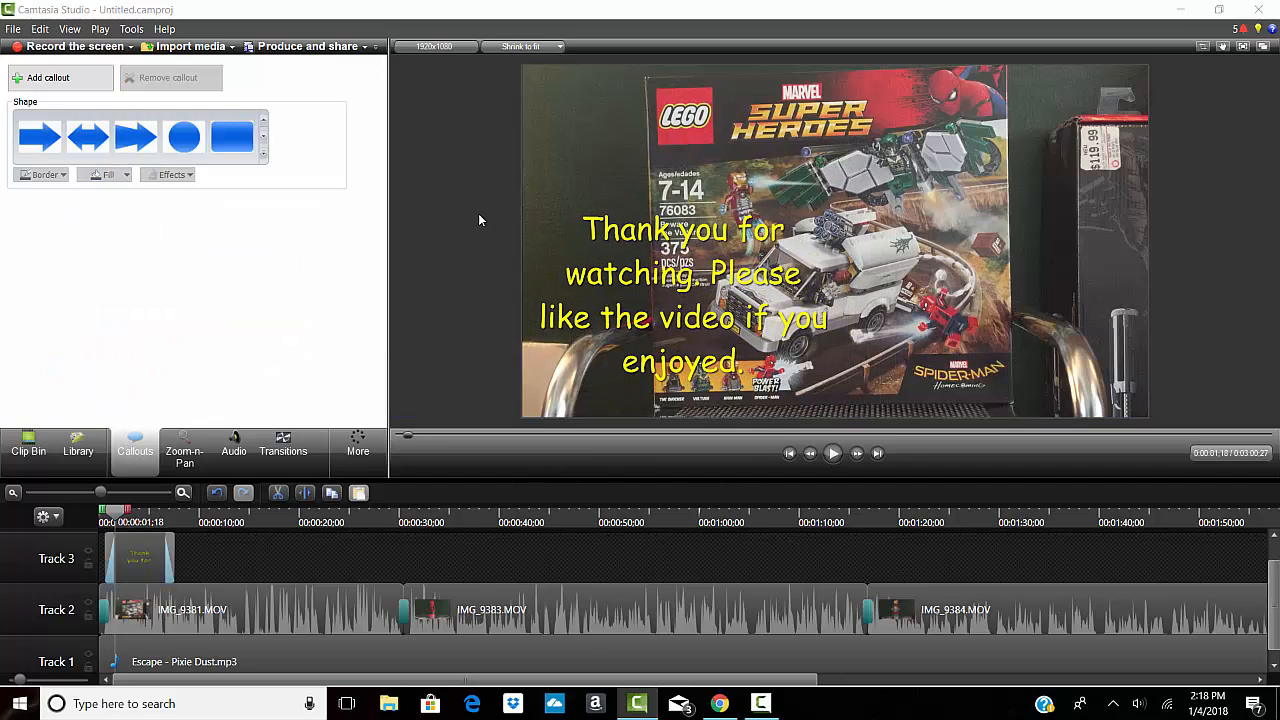
click(22, 444)
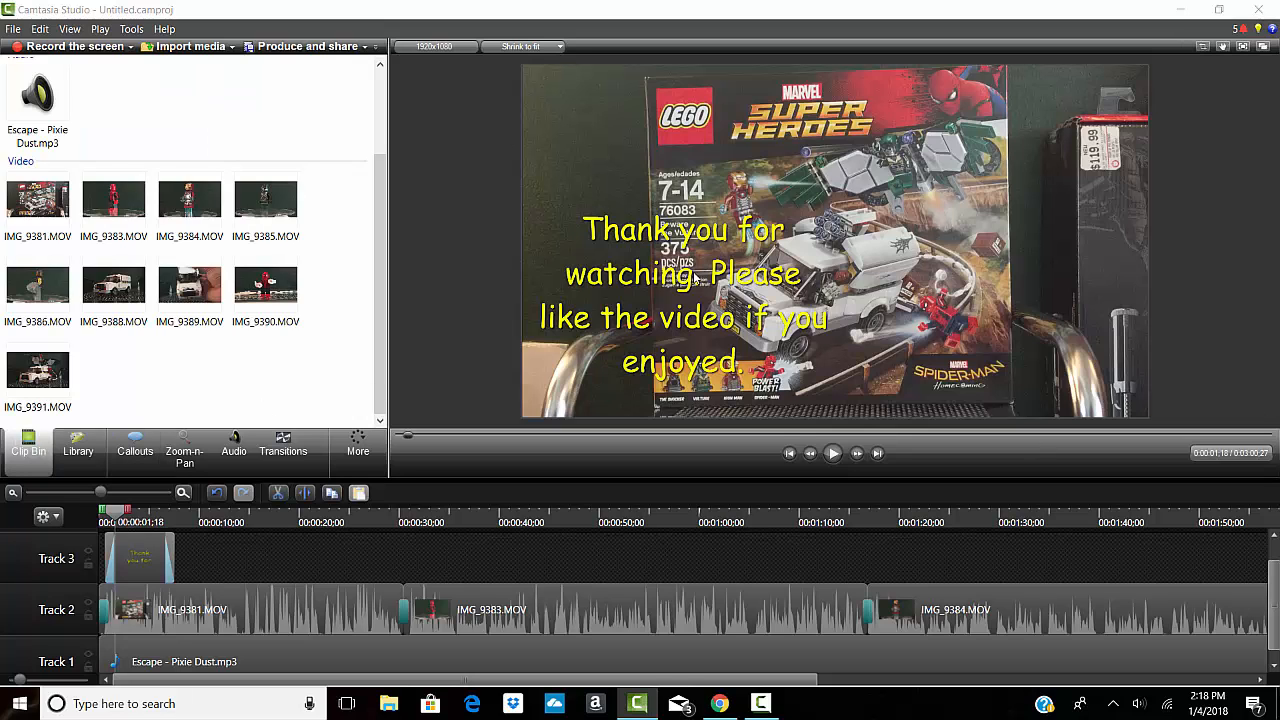
drag(631, 316, 970, 287)
mouse_move(1143, 389)
mouse_down()
mouse_move(1008, 310)
mouse_move(1072, 376)
mouse_move(1078, 420)
mouse_move(1128, 393)
mouse_up()
drag(948, 349, 950, 345)
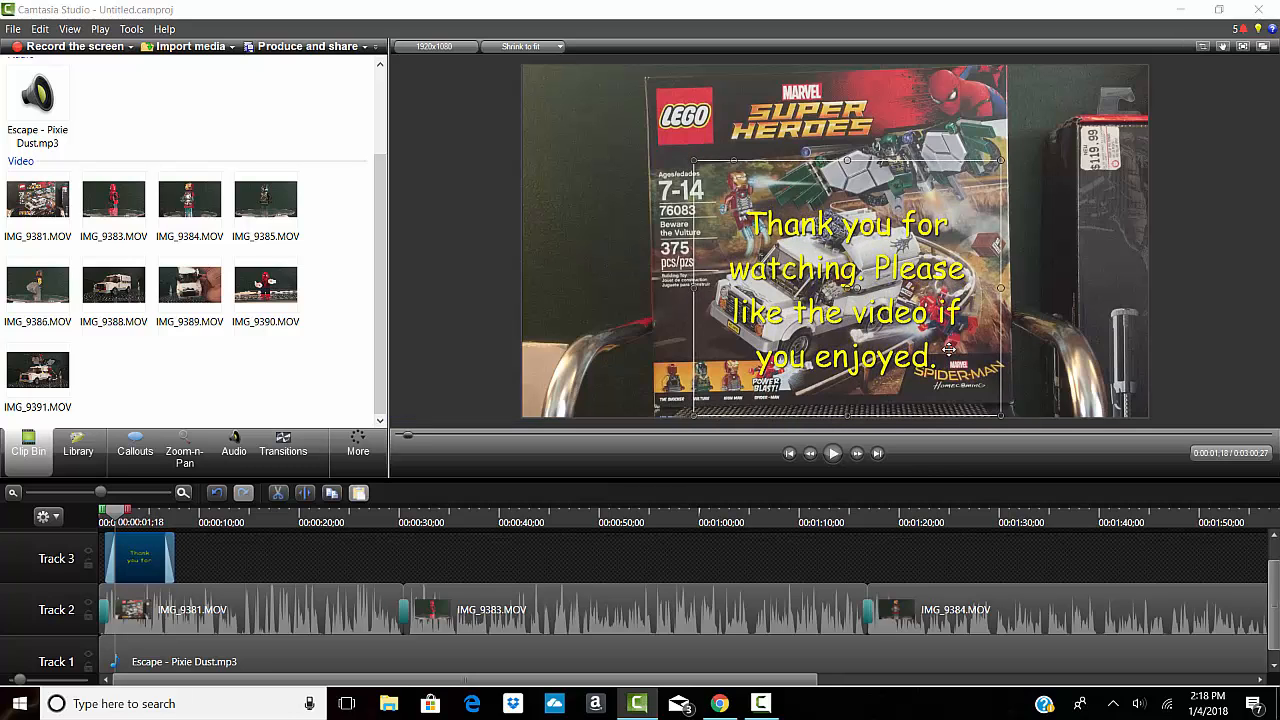
click(848, 105)
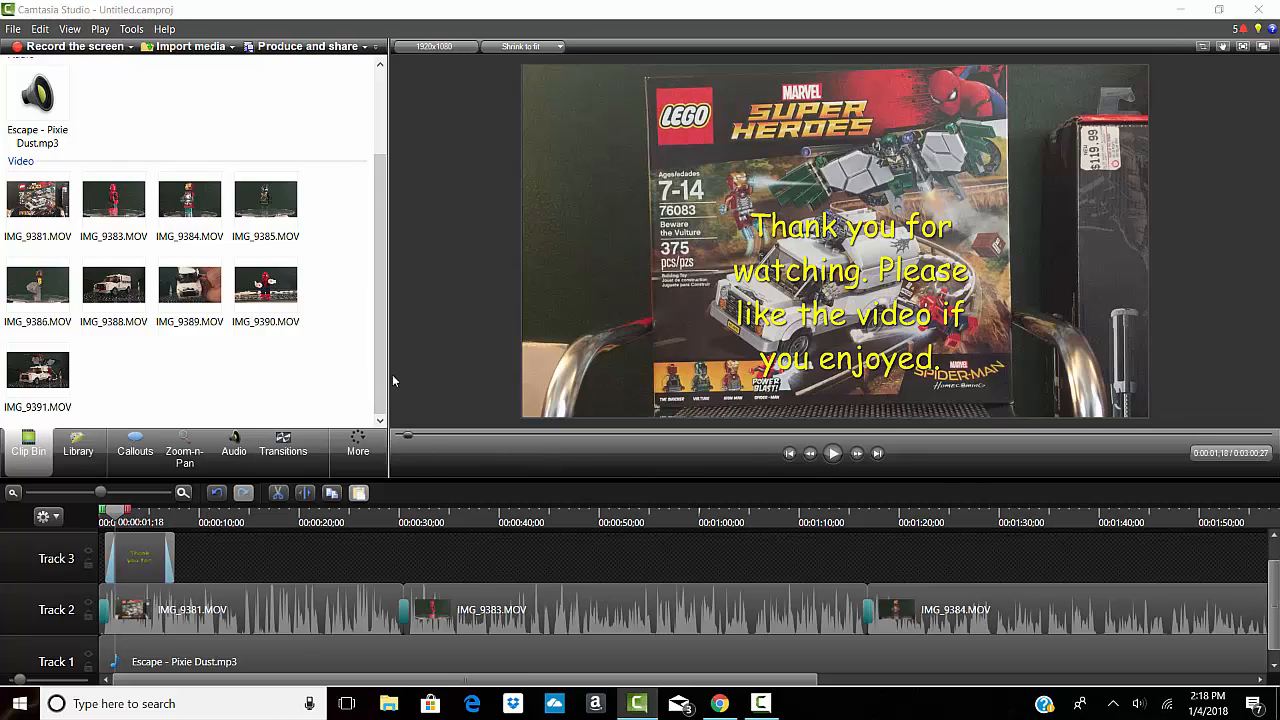
- Play the video from the beginning to preview how the callout fades in over the first clip
drag(405, 435, 357, 436)
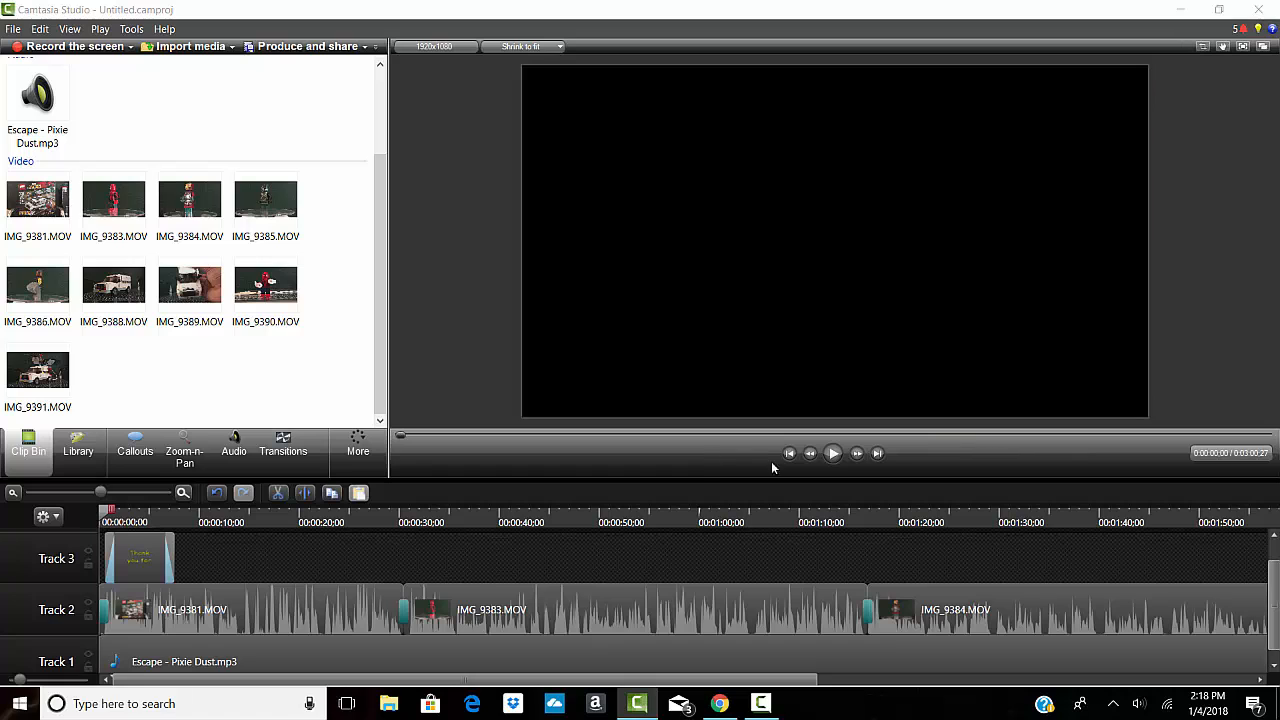
click(834, 454)
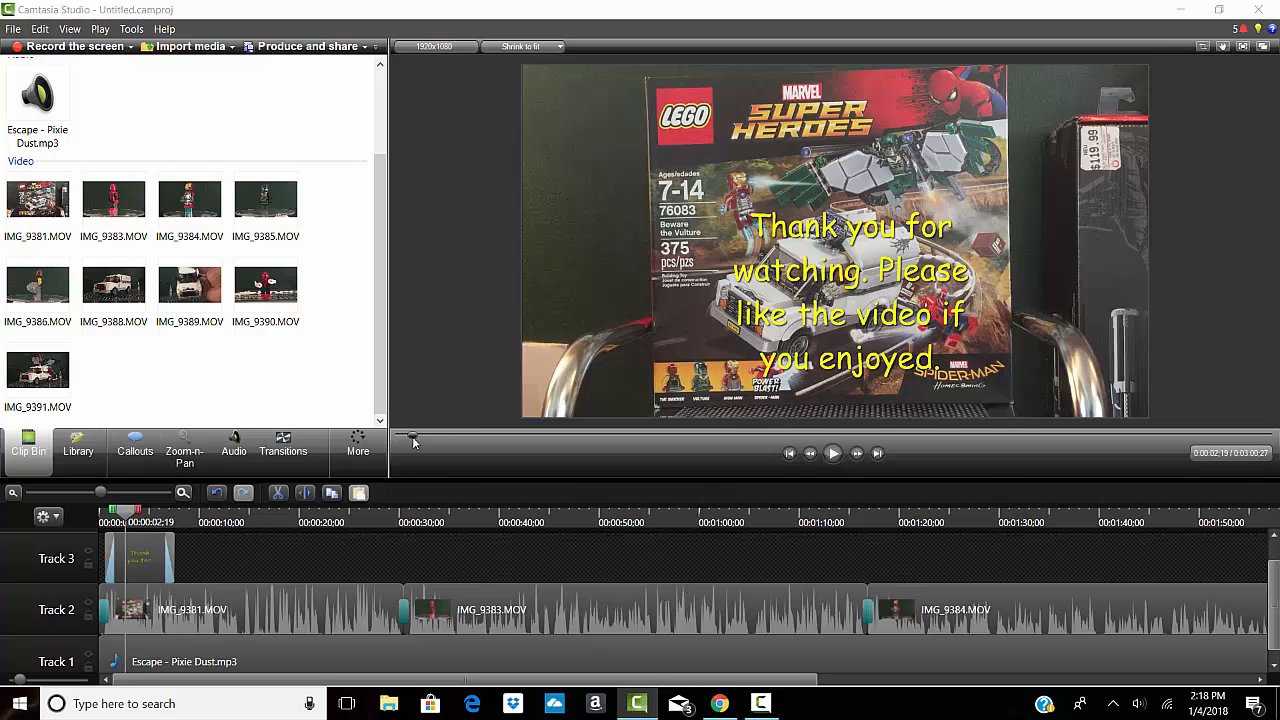
- Return the playhead to the start of the timeline, and open the YouTube home page in Chrome
drag(556, 451, 2, 606)
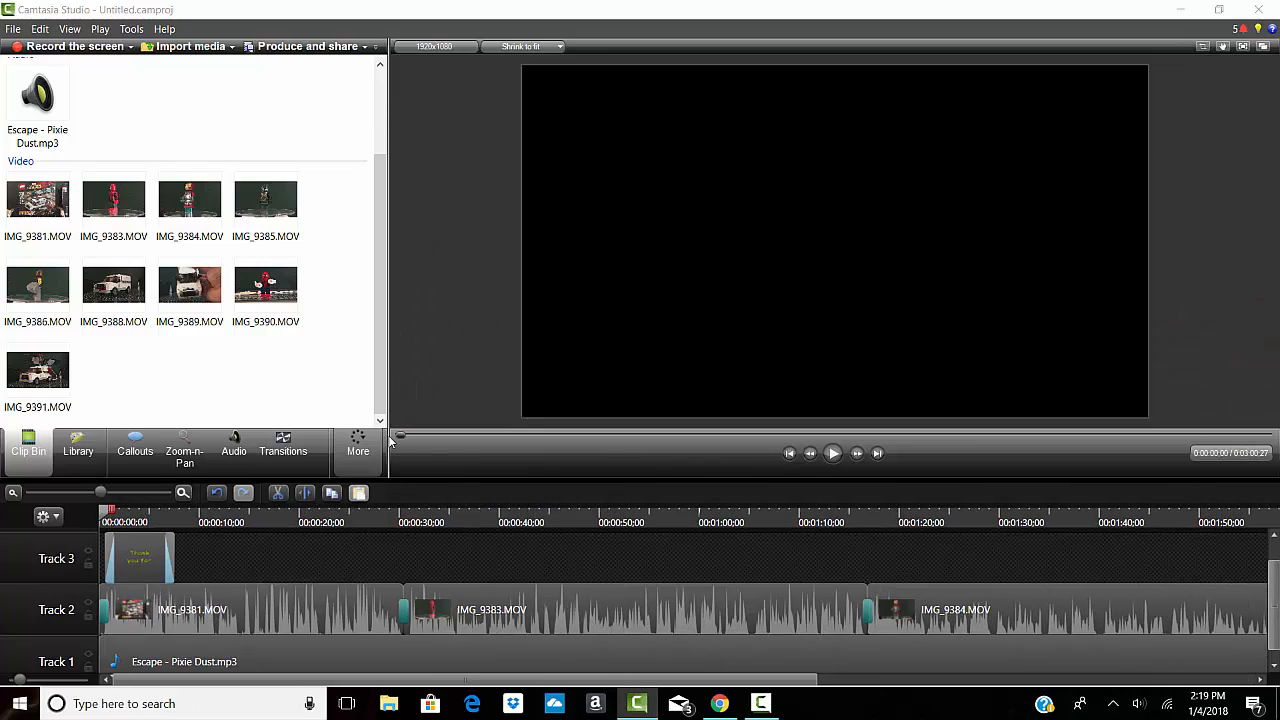
click(719, 703)
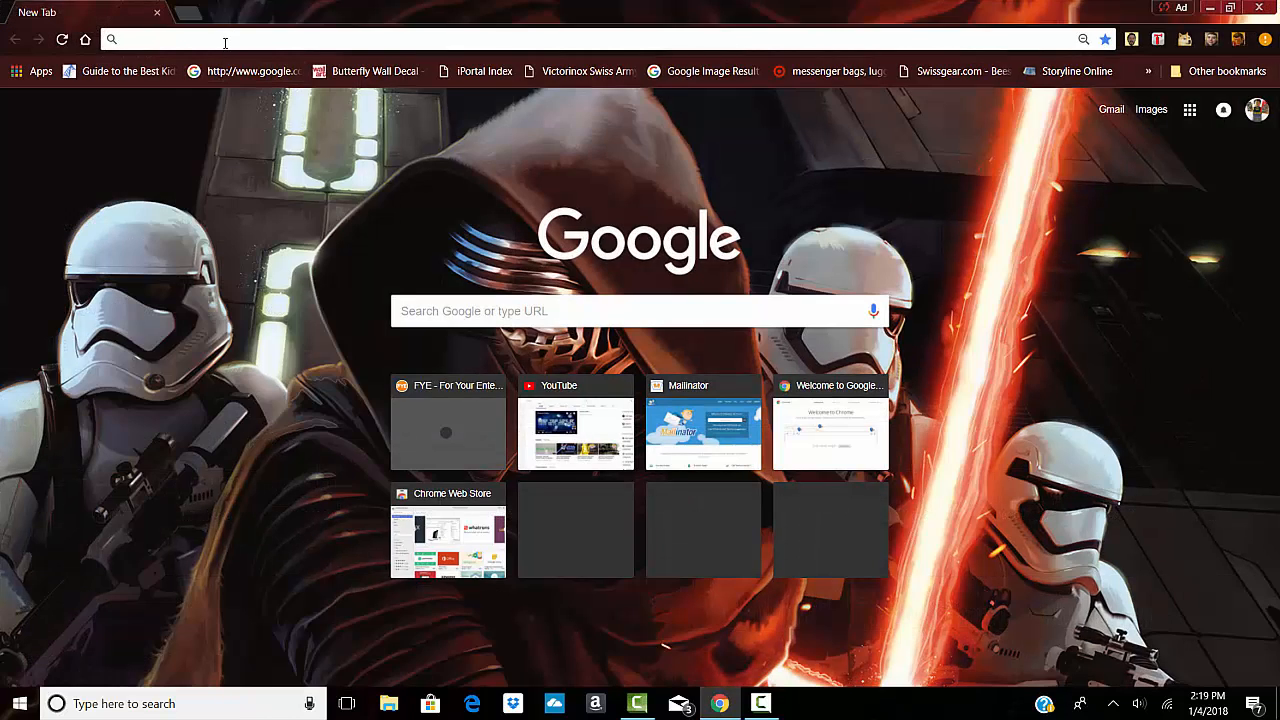
text(yo)
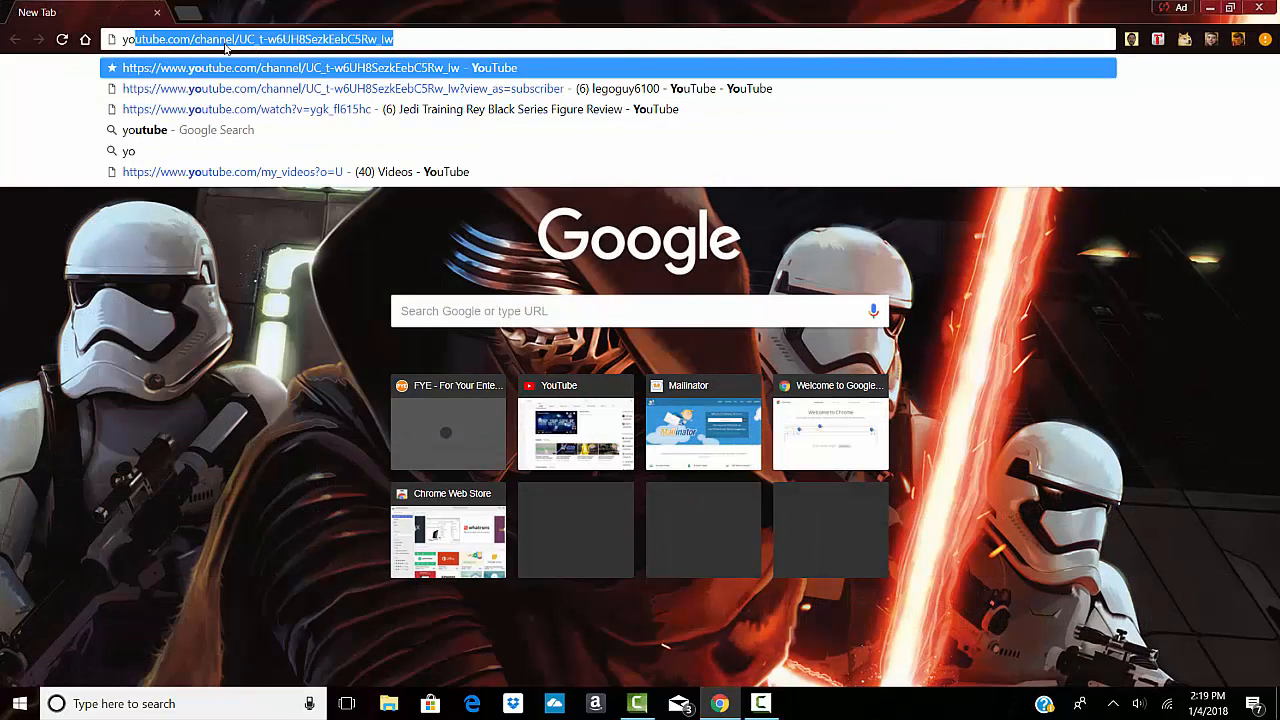
text(utube)
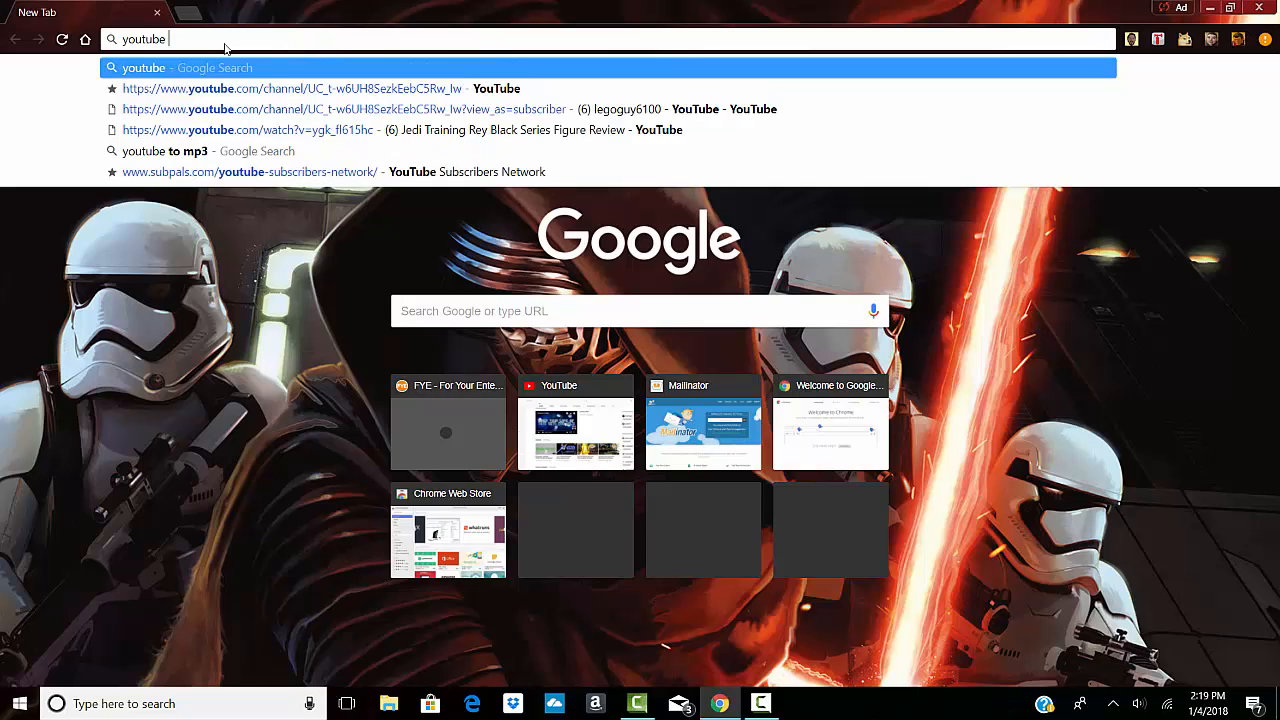
click(280, 95)
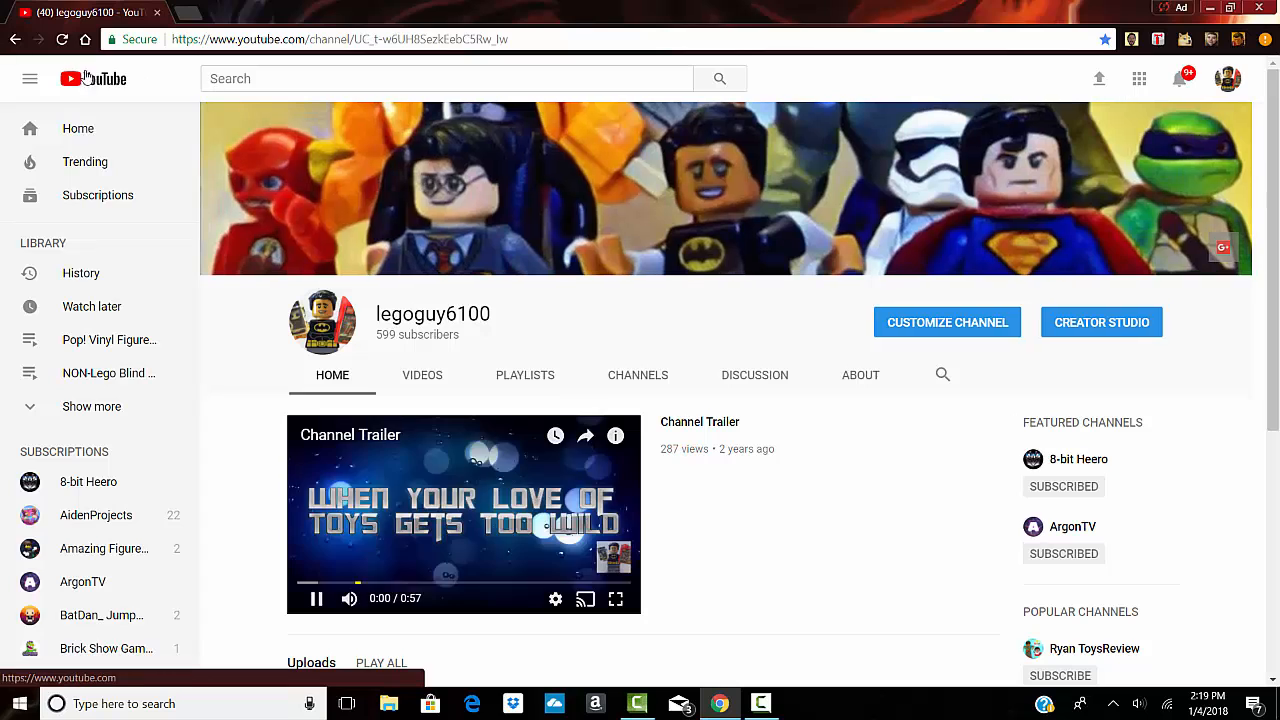
click(83, 80)
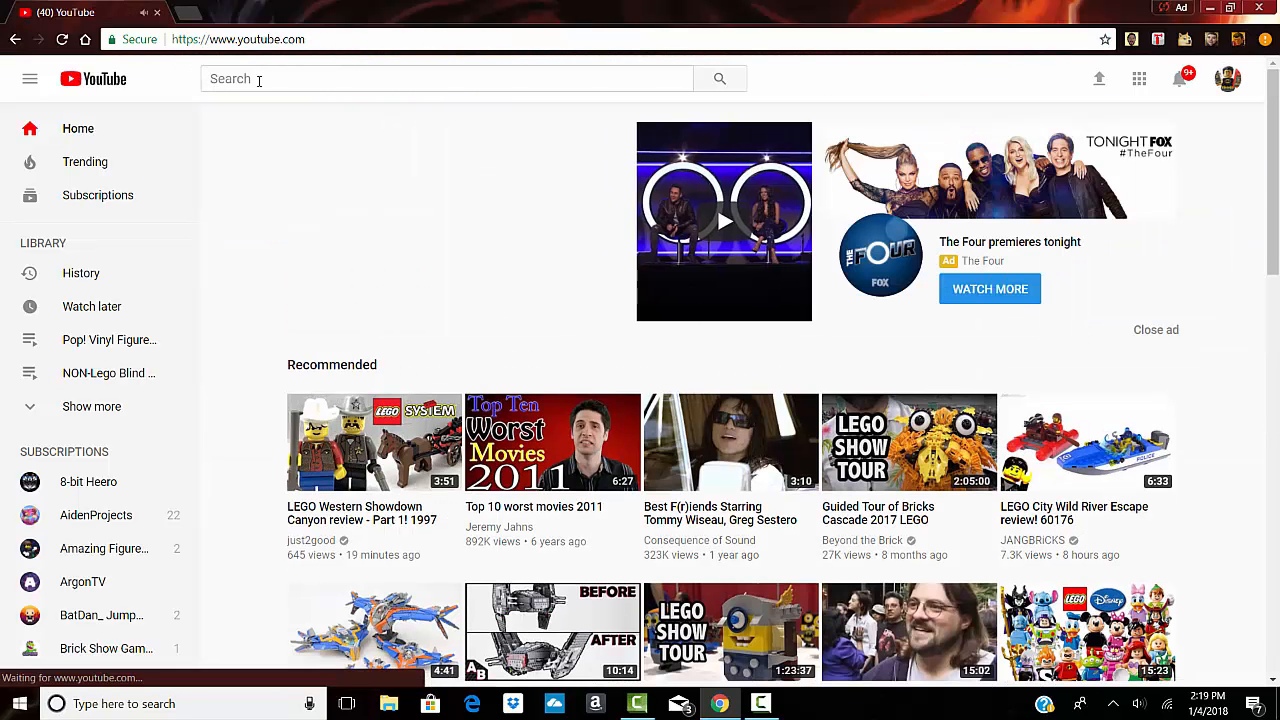
- Search YouTube for "green screen the room"
click(260, 80)
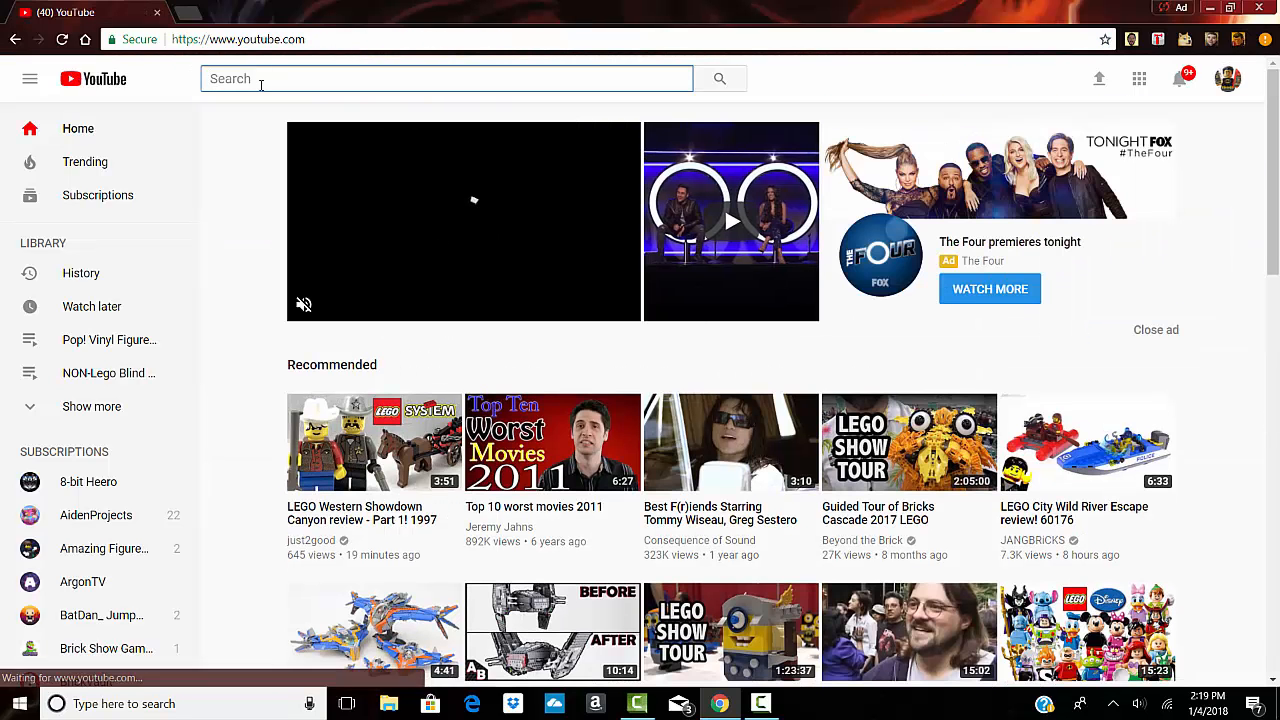
text(gr)
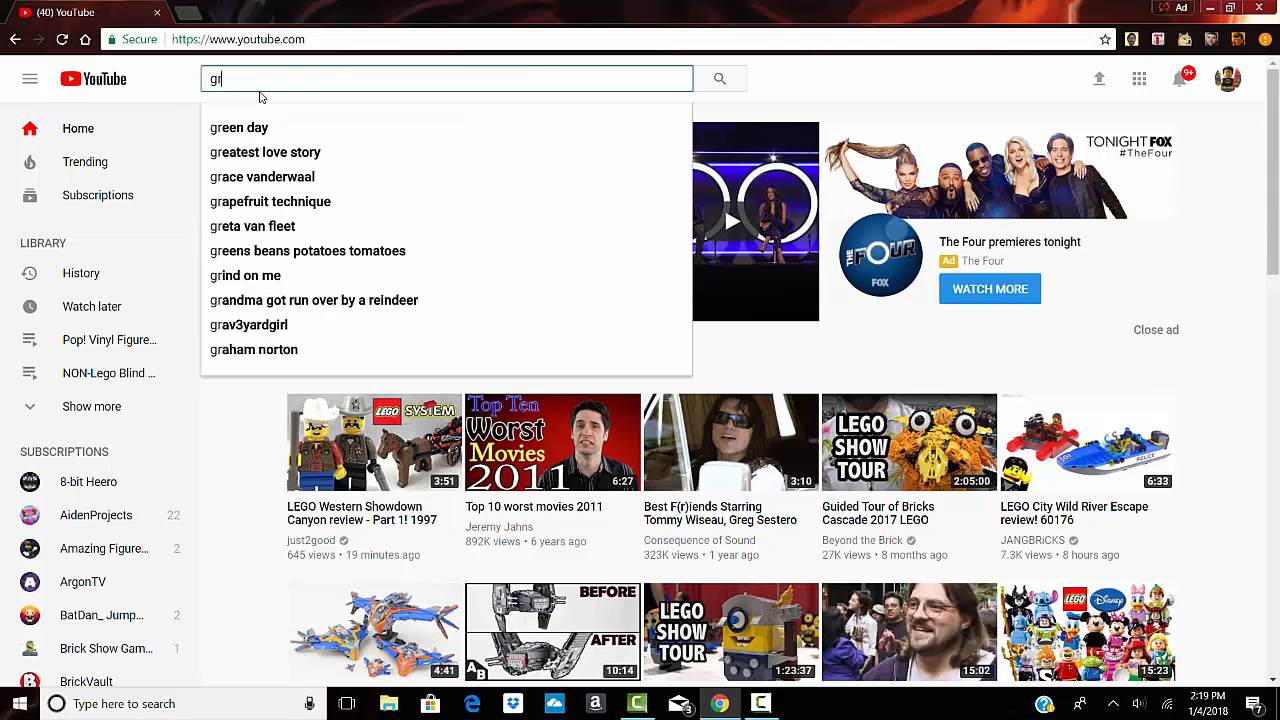
text(een sc)
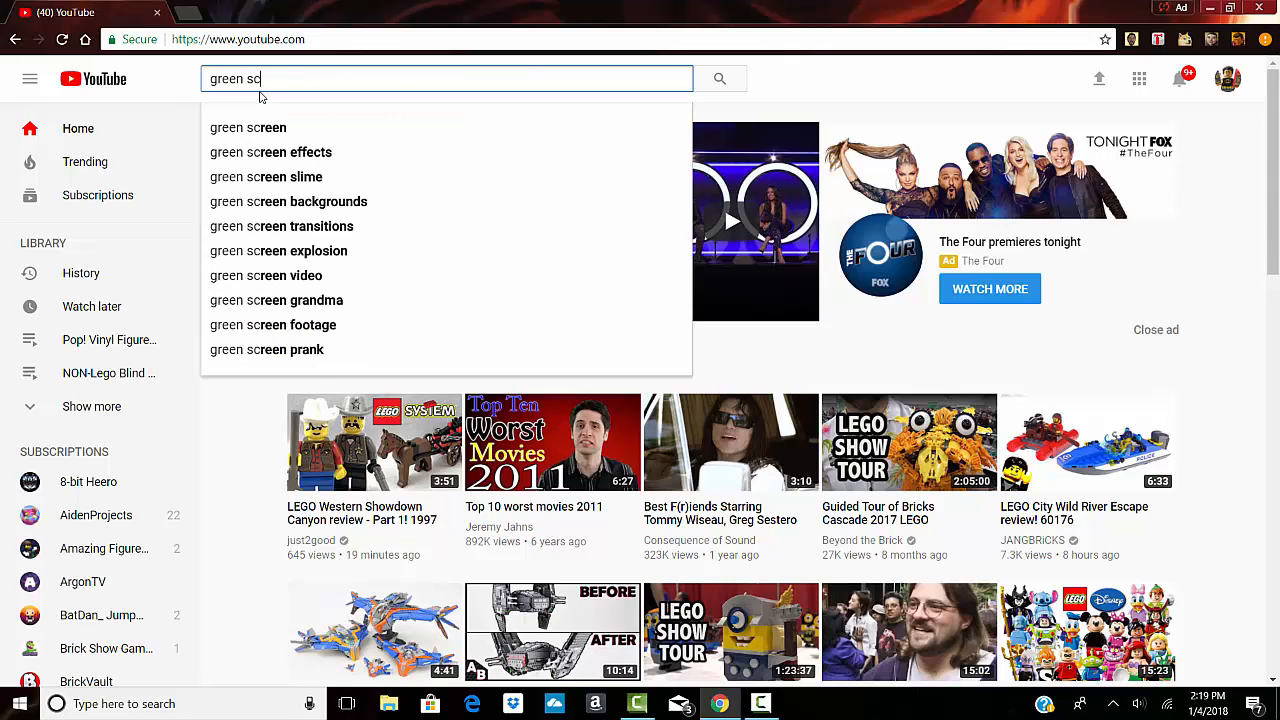
text(reen the room)
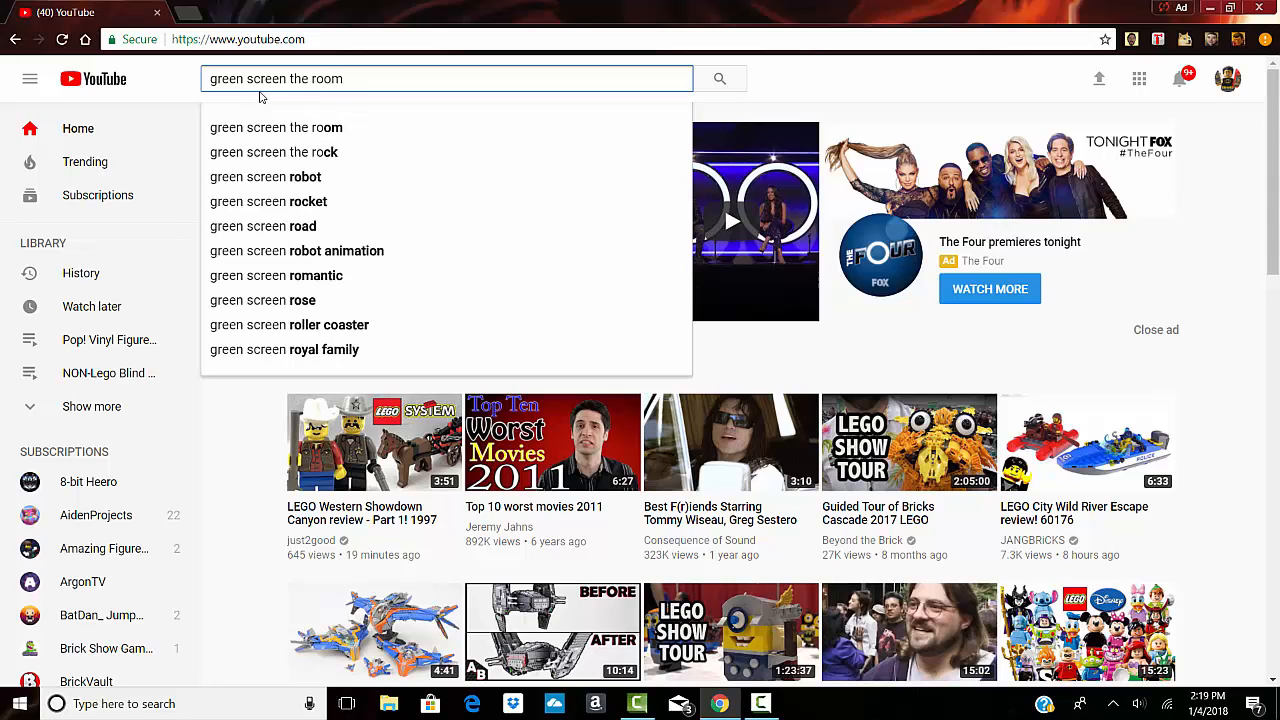
key(Return)
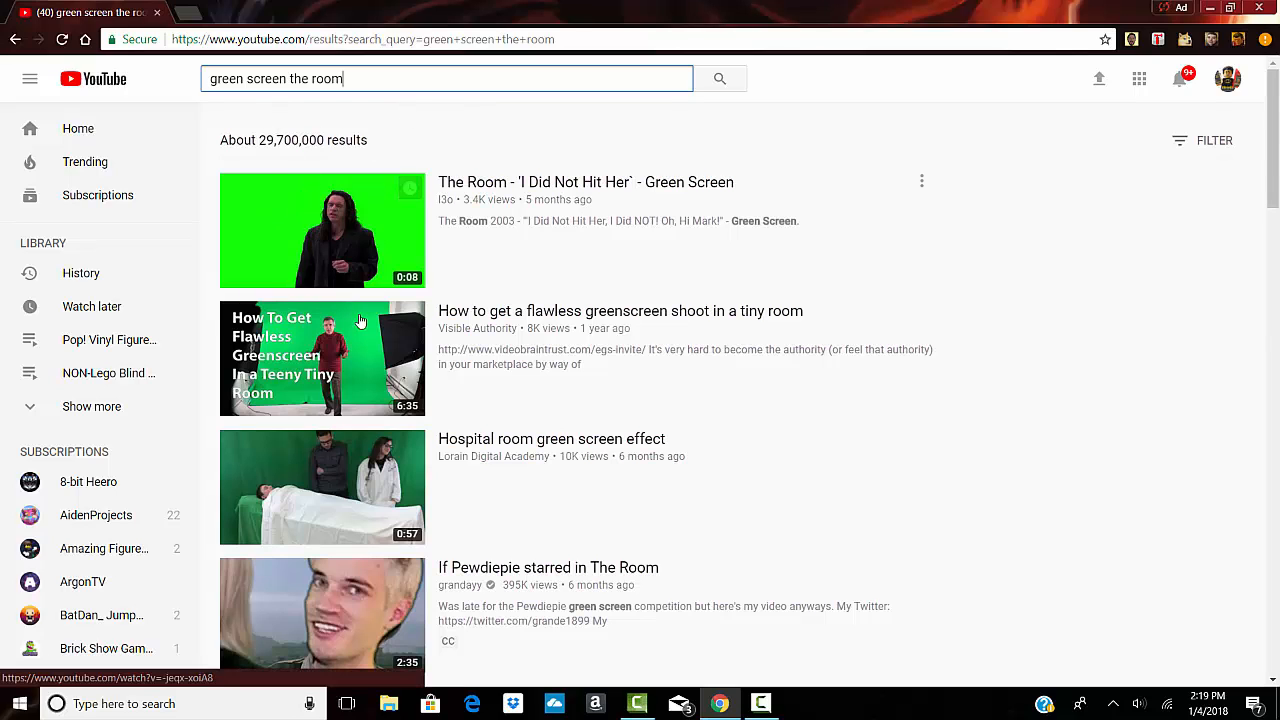
- Open the KeepVid website in a new browser tab
click(190, 11)
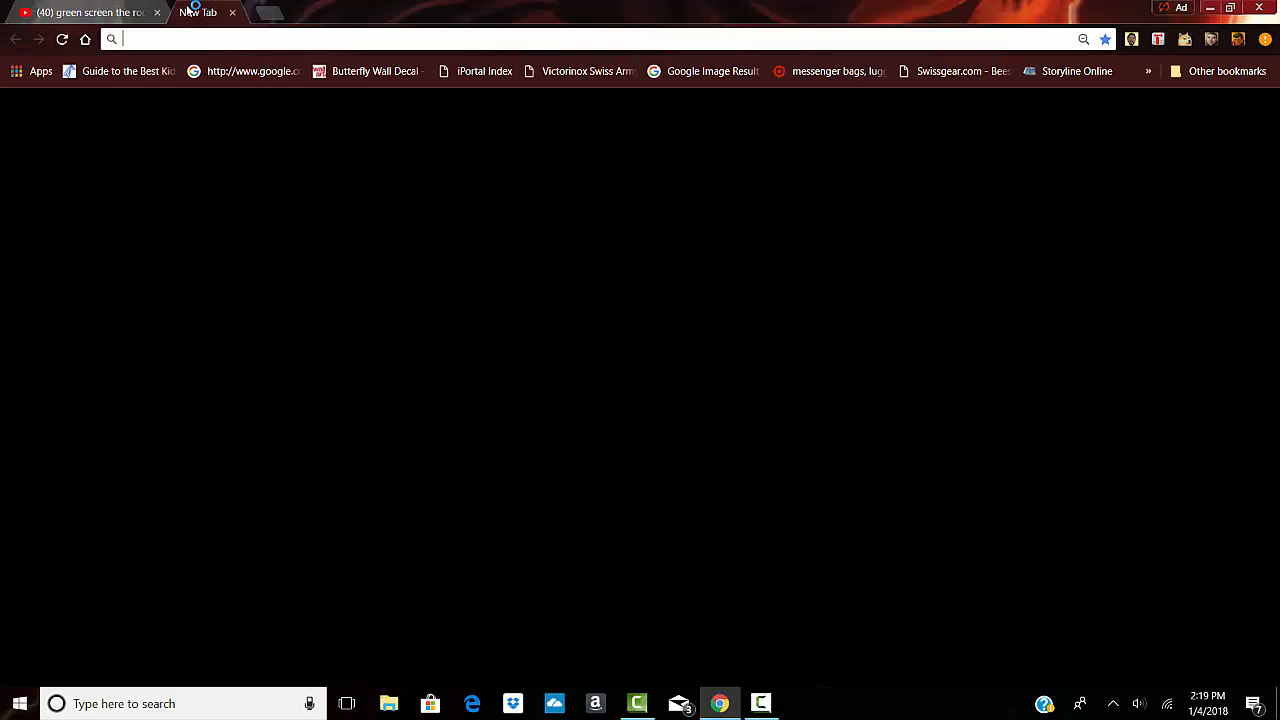
text(ke)
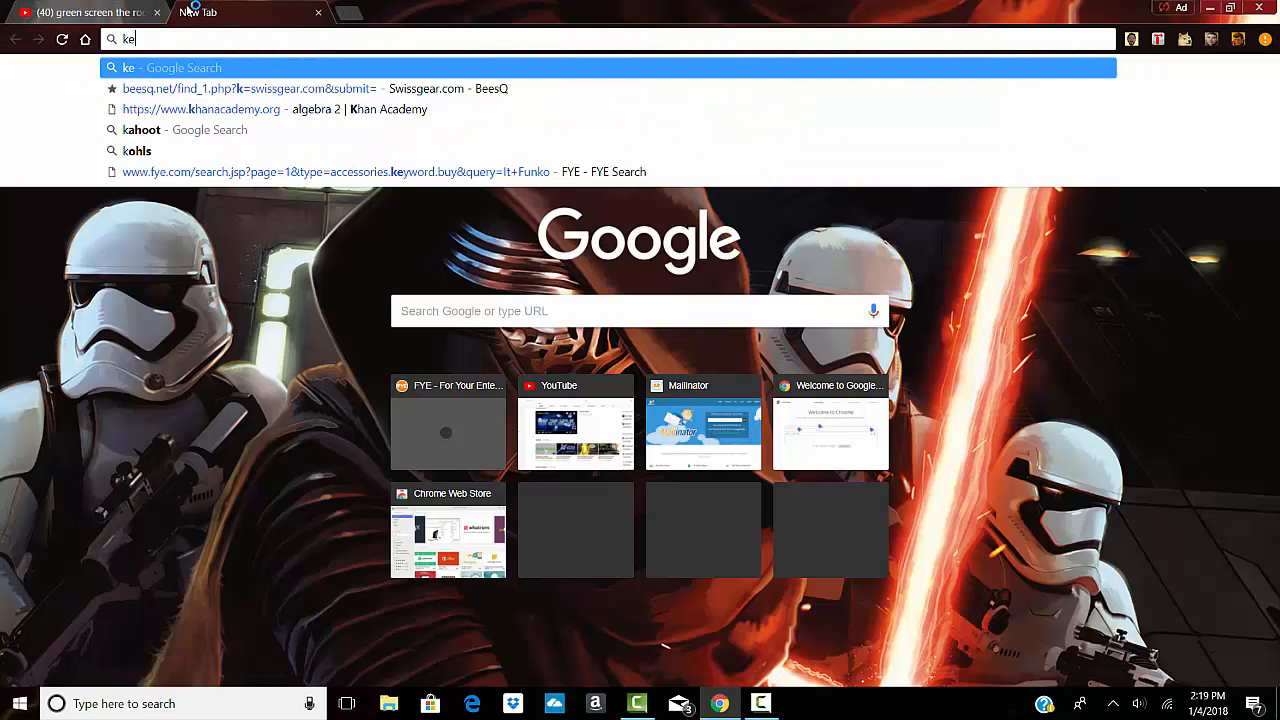
text(epv)
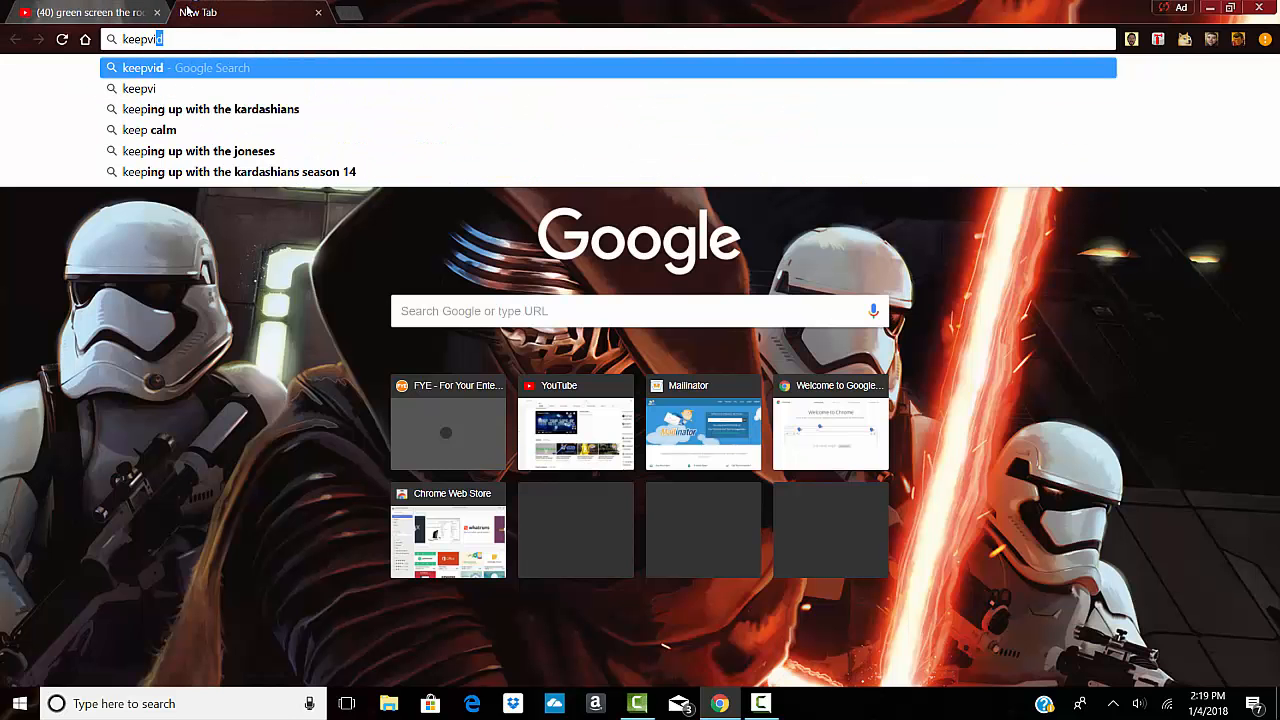
text(id)
key(Return)
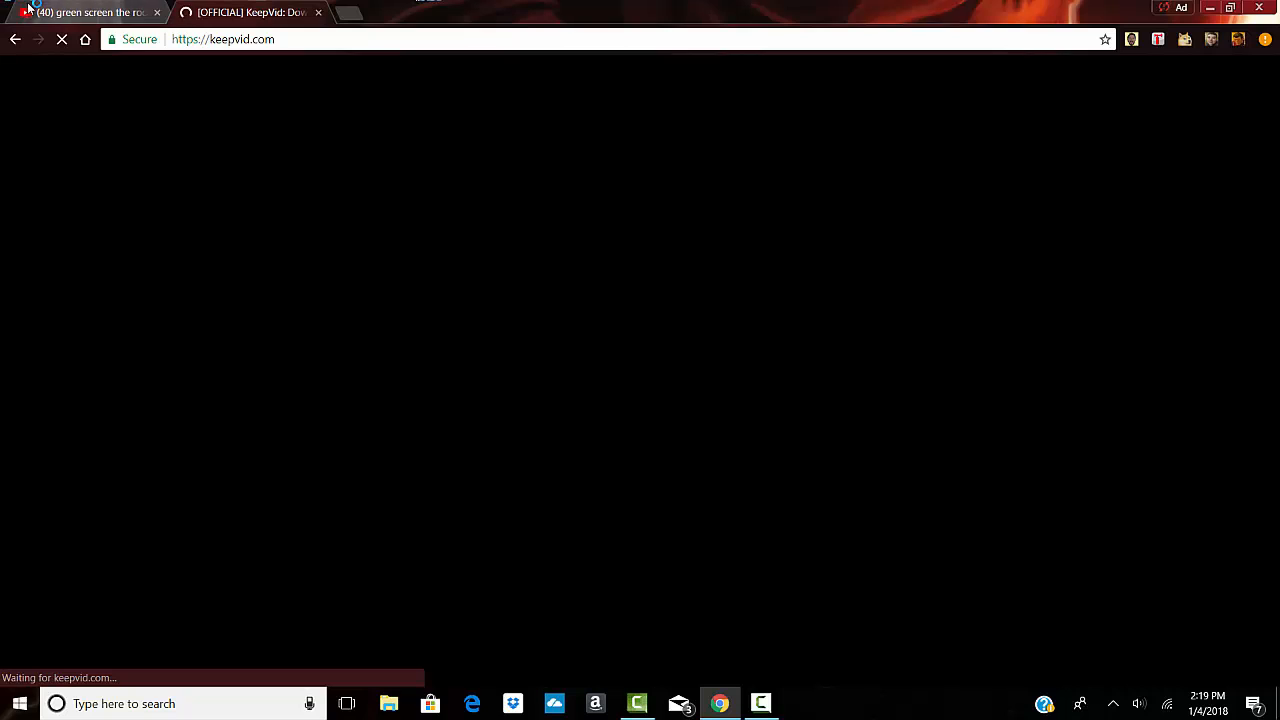
- Open the YouTube video "The Room - 'I Did Not Hit Her` - Green Screen" and copy its web address
click(70, 12)
click(354, 224)
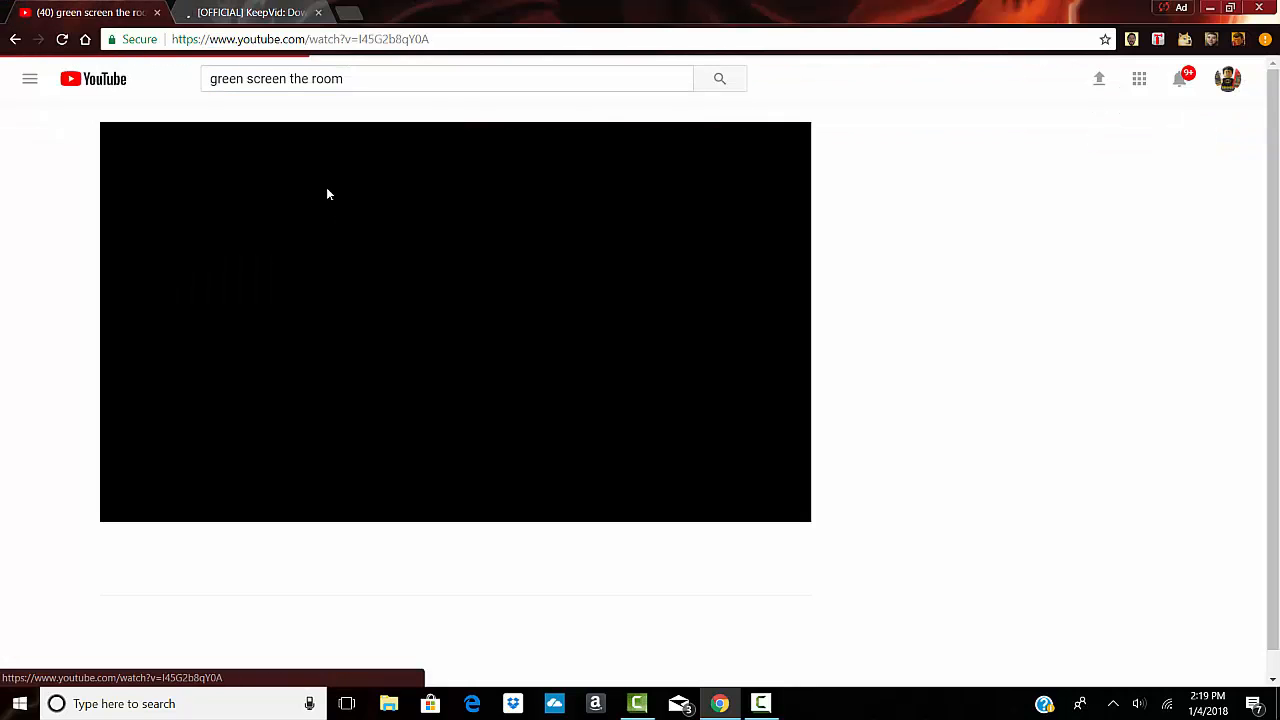
click(335, 40)
right_click(335, 40)
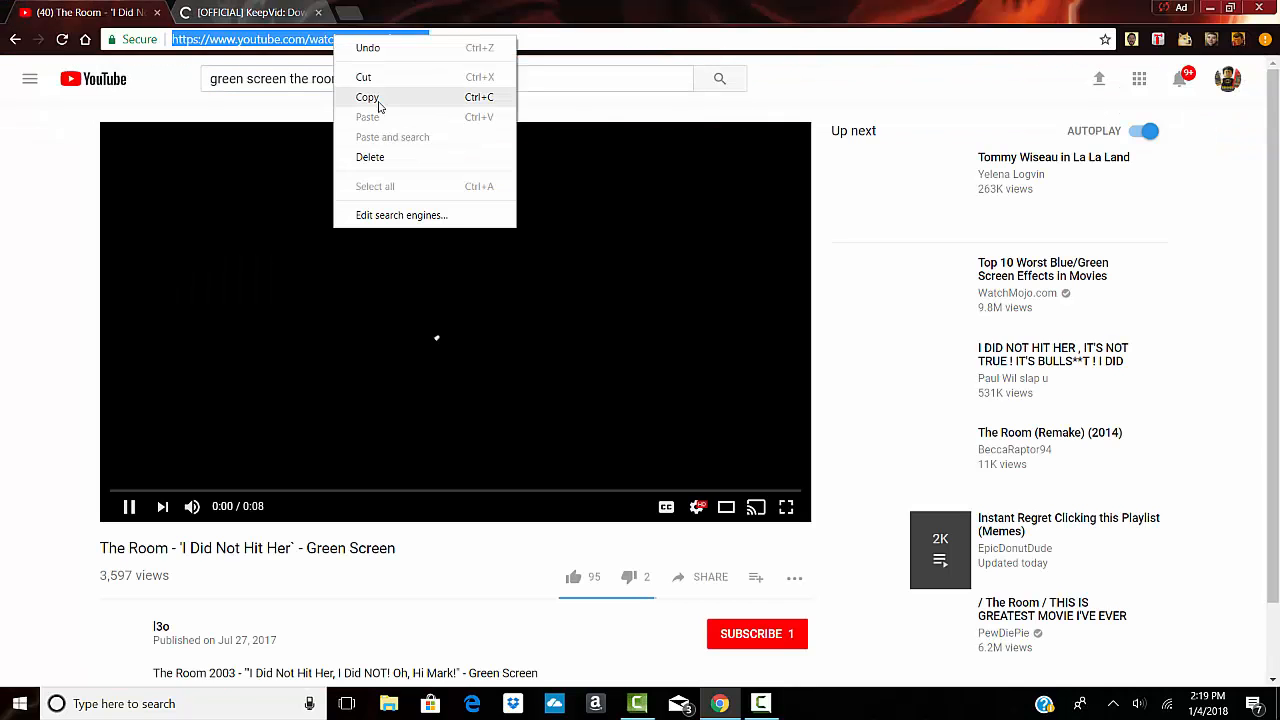
click(374, 98)
click(337, 275)
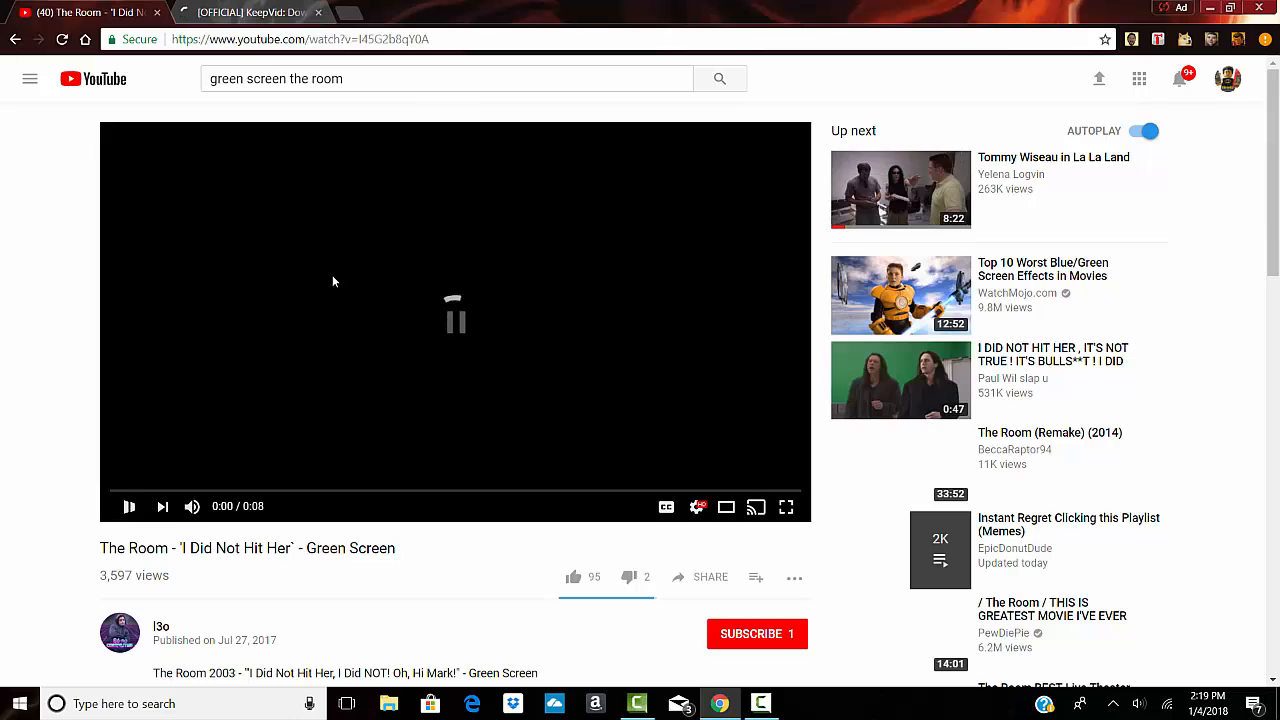
- Paste the copied video link into KeepVid, download the Max 720p MP4 version and close the KeepVid page
click(250, 12)
click(1034, 217)
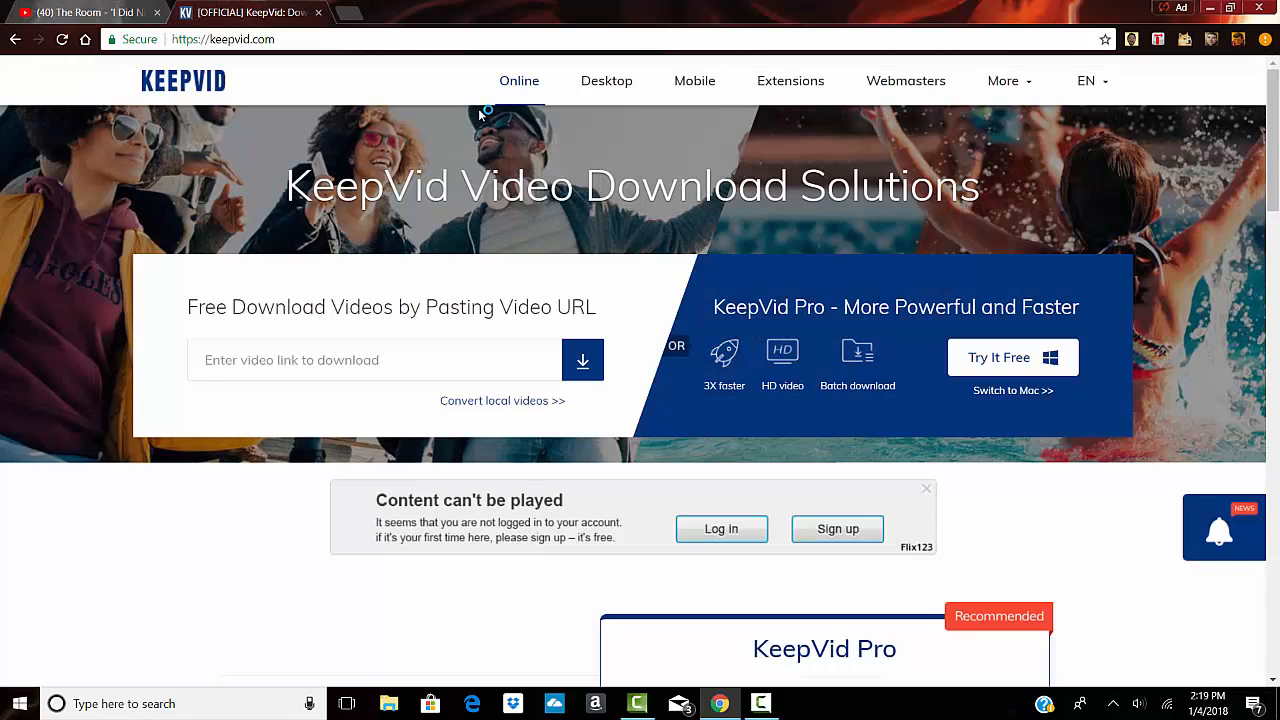
right_click(400, 359)
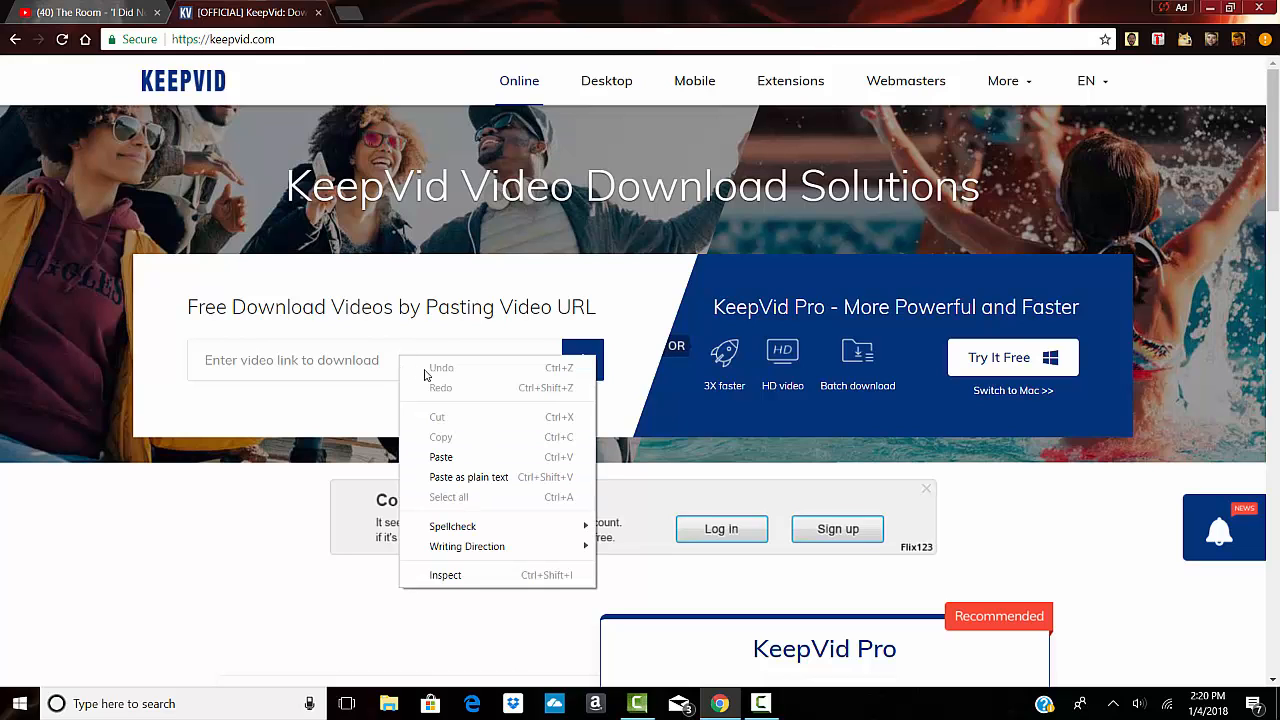
click(441, 457)
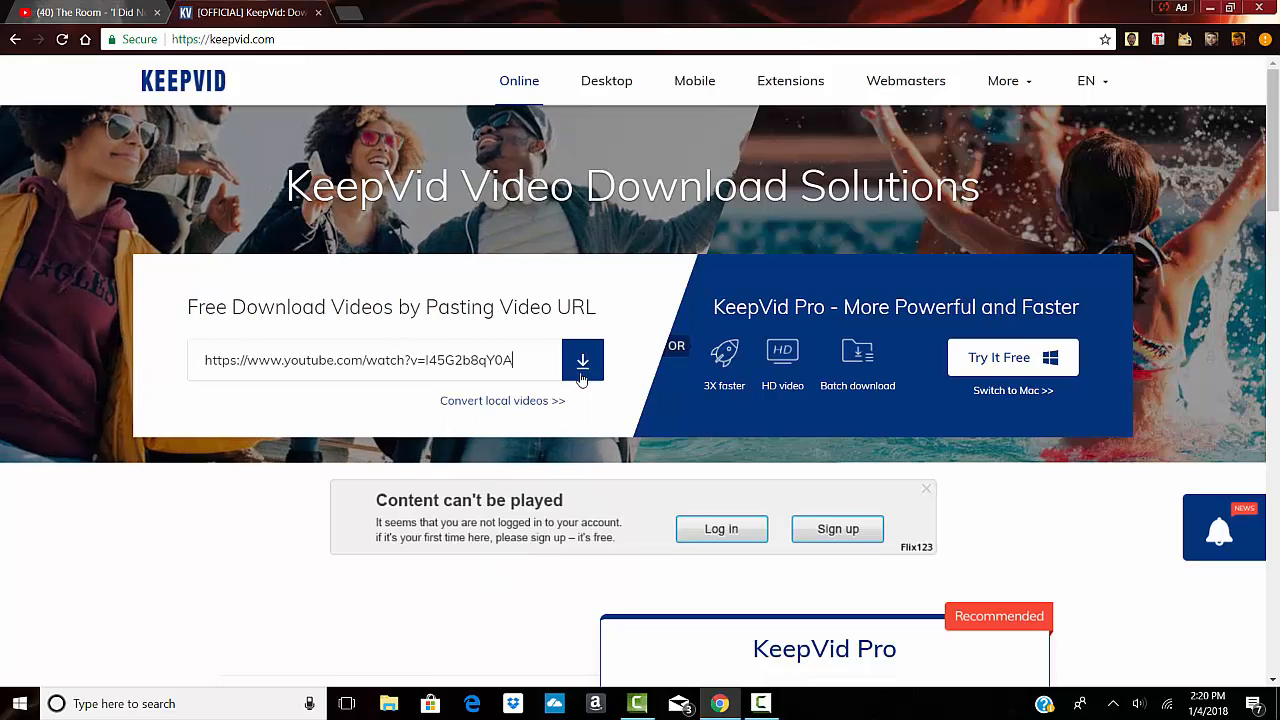
click(586, 361)
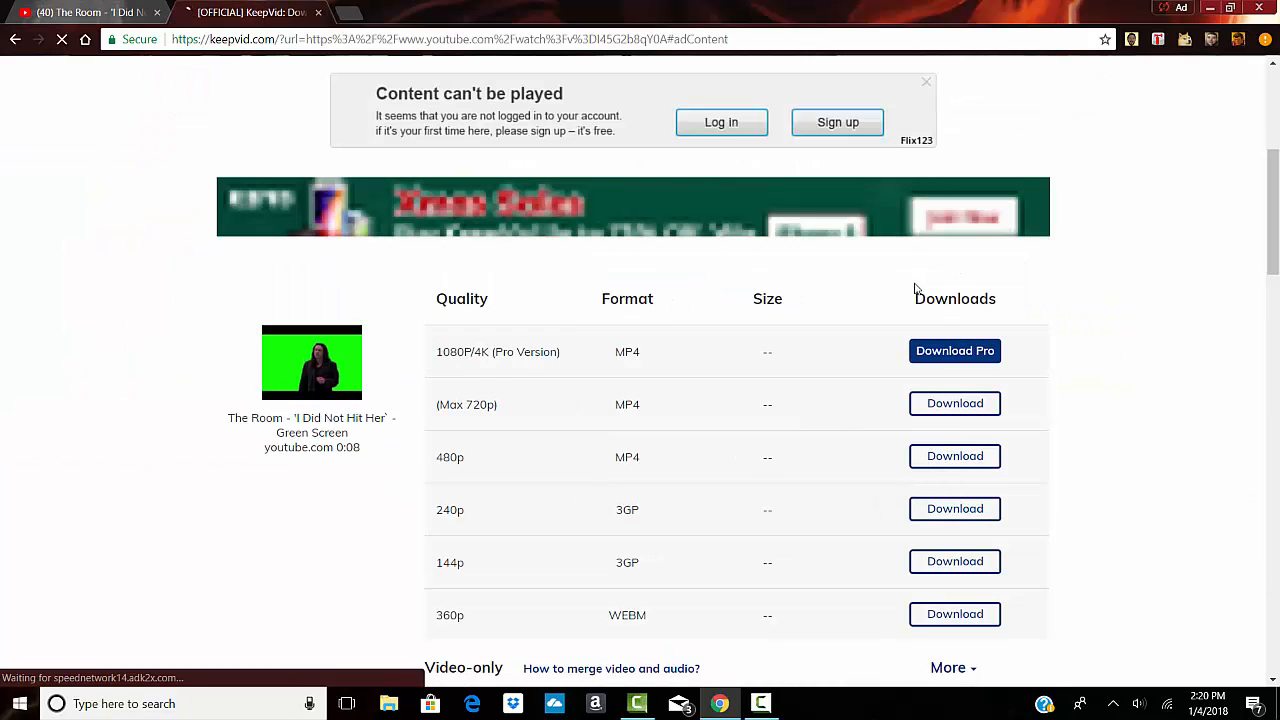
click(955, 404)
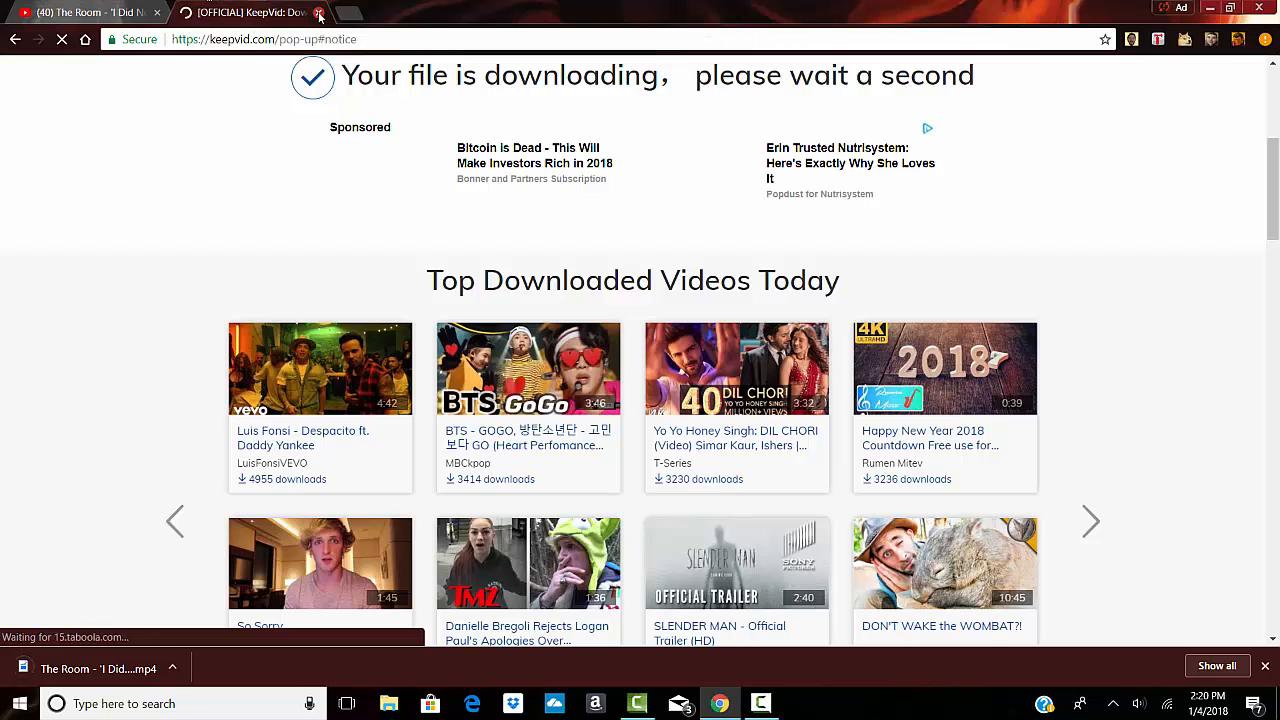
click(319, 13)
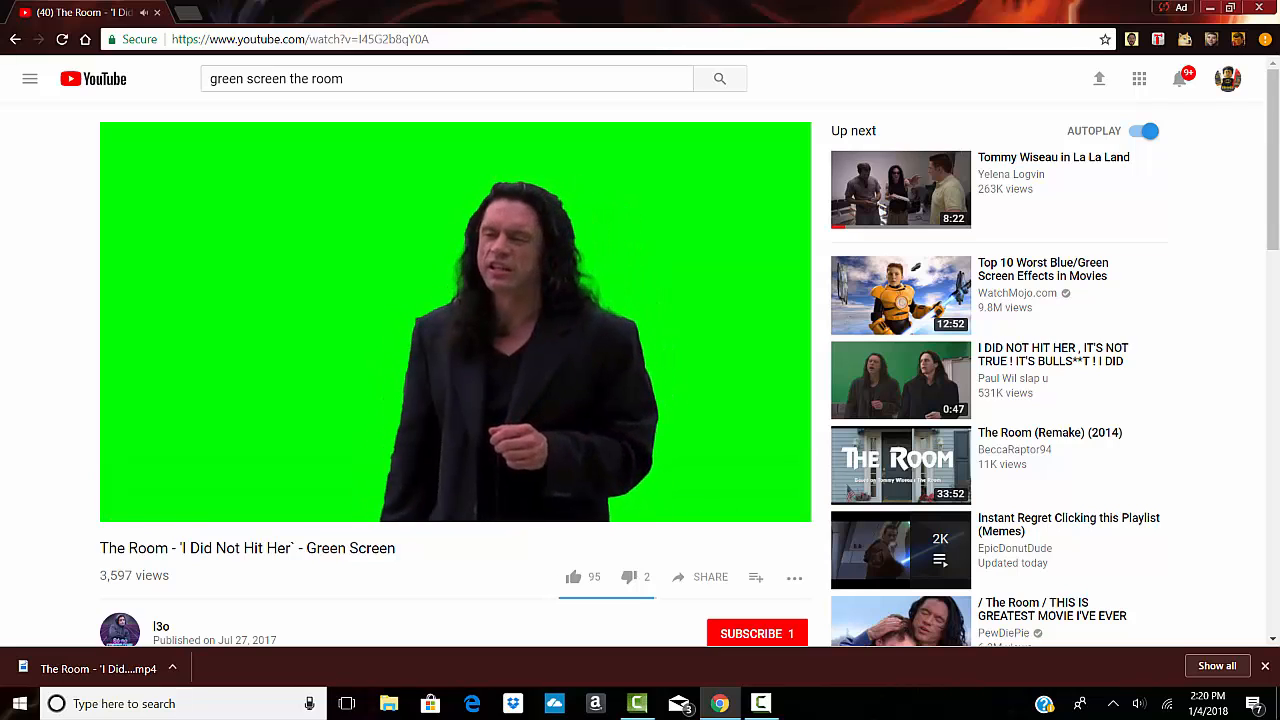
- Pause the green screen video on YouTube and clear the search text
click(482, 359)
triple_click(450, 80)
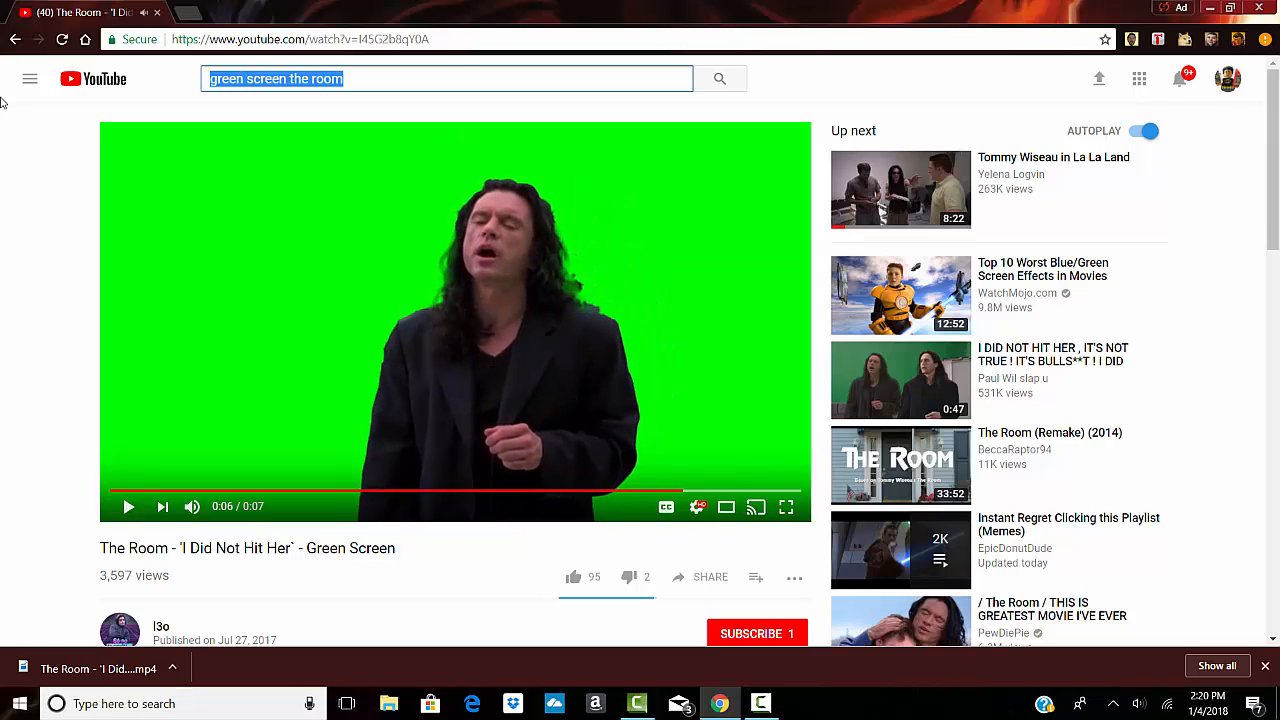
key(BackSpace)
click(5, 230)
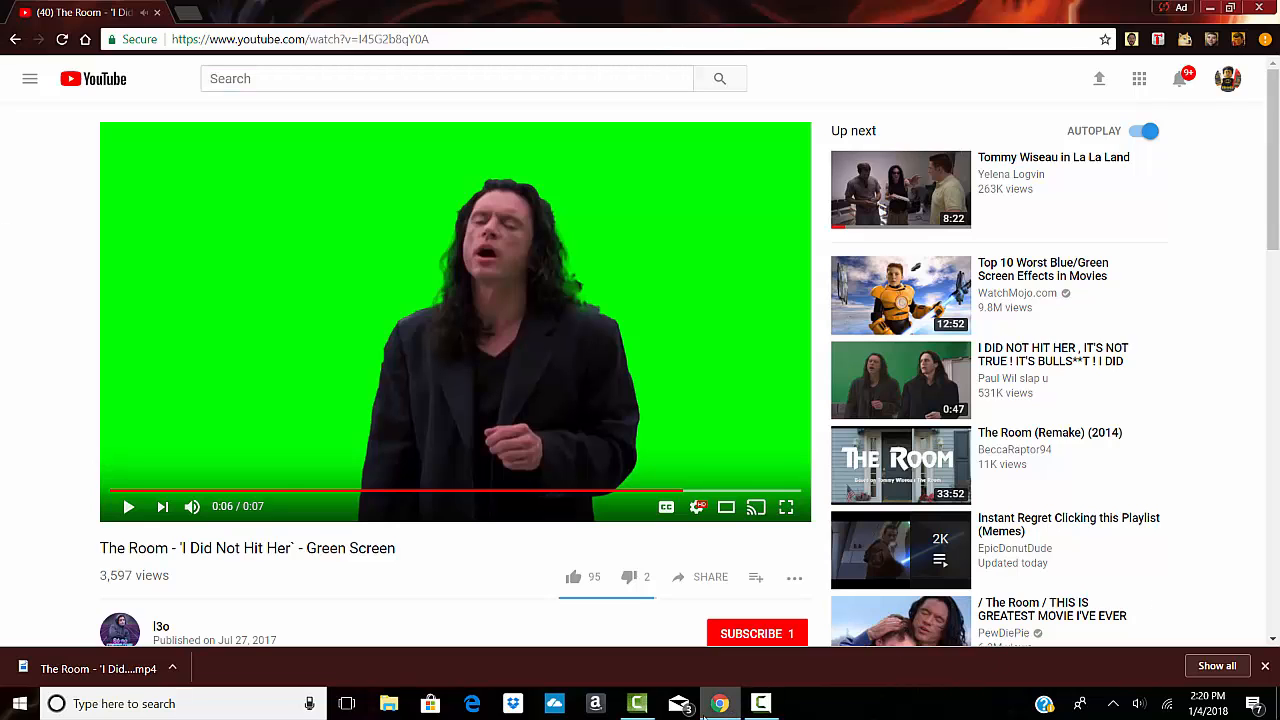
- Switch to Camtasia Studio and import the downloaded The Room green screen clip from the Downloads folder
click(640, 706)
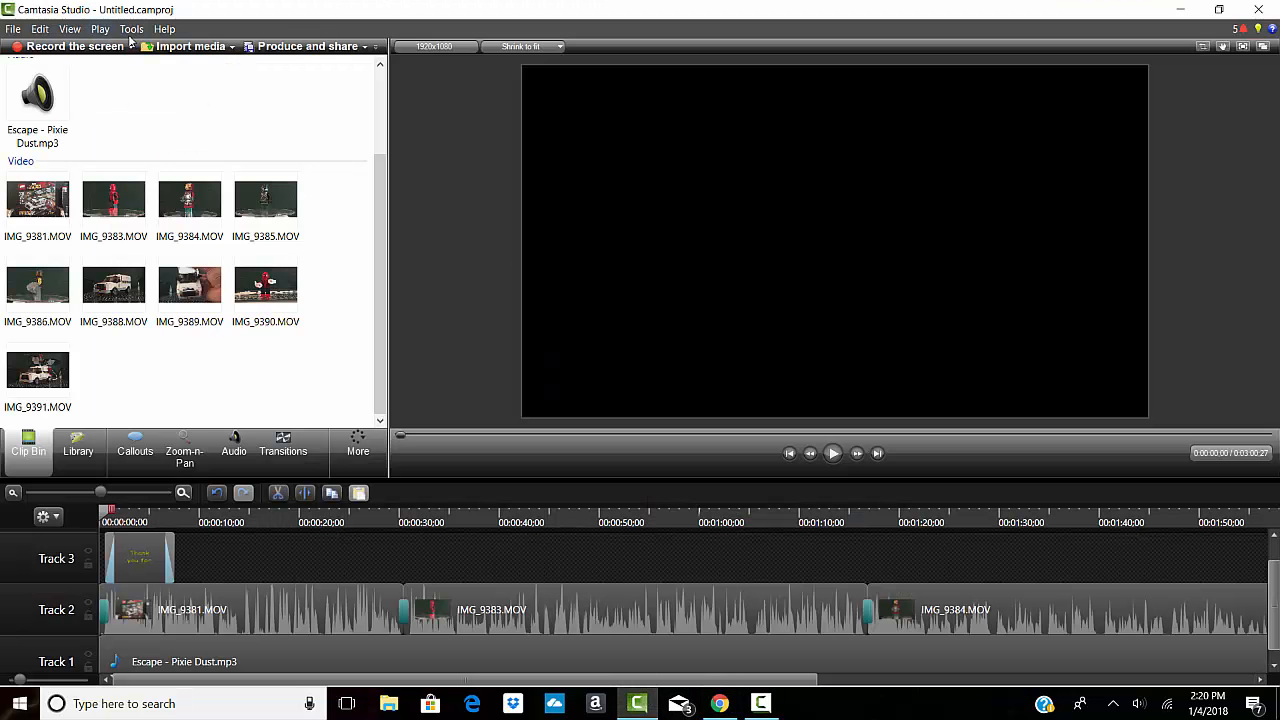
click(170, 50)
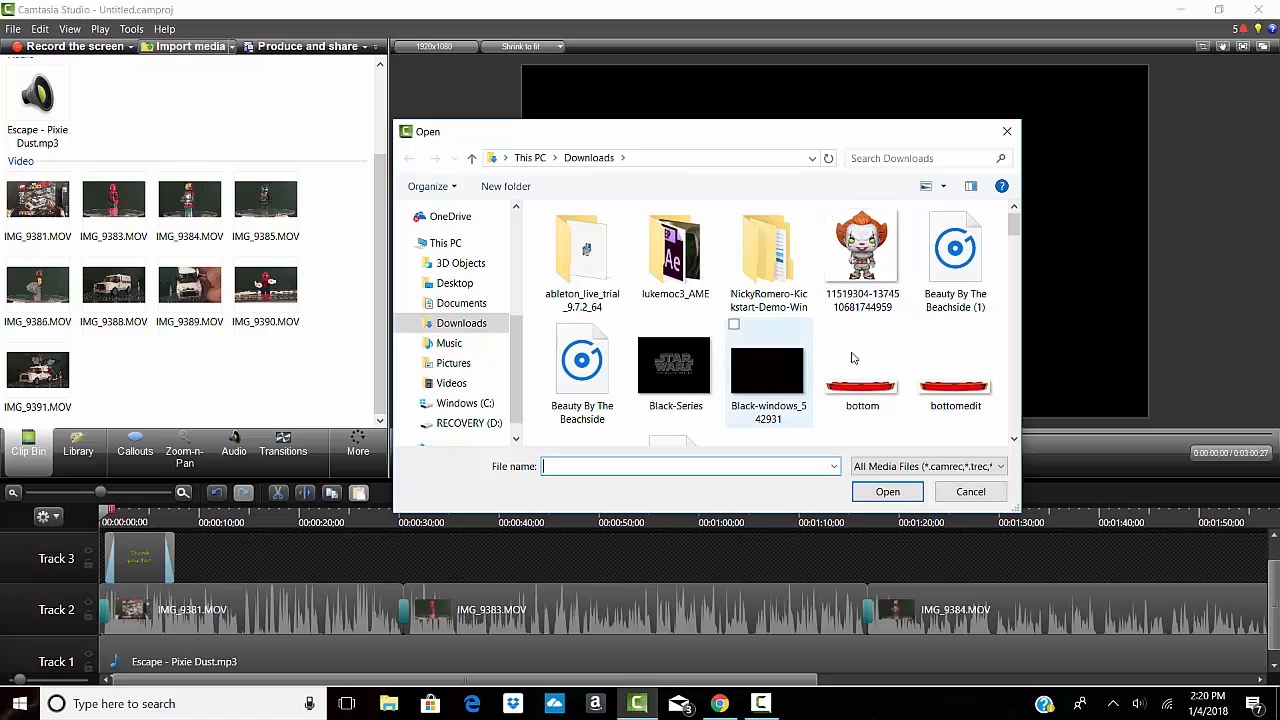
scroll(730, 320, down, 5)
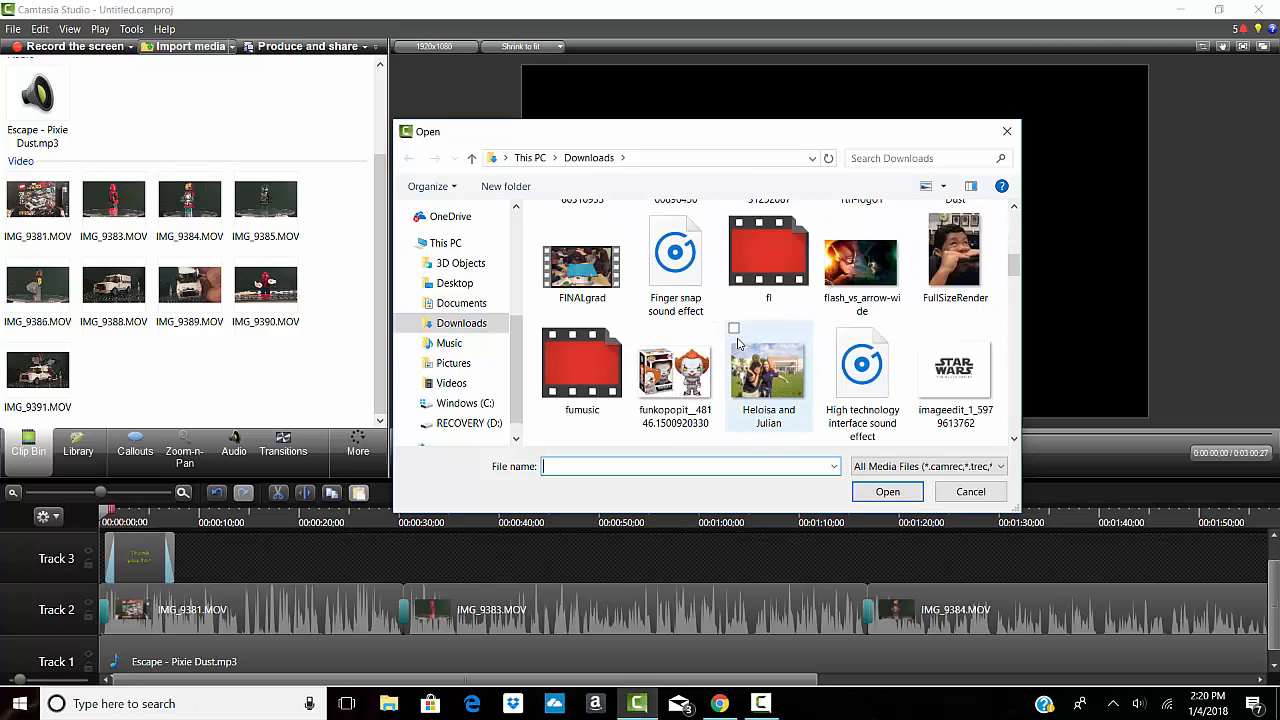
scroll(738, 343, down, 5)
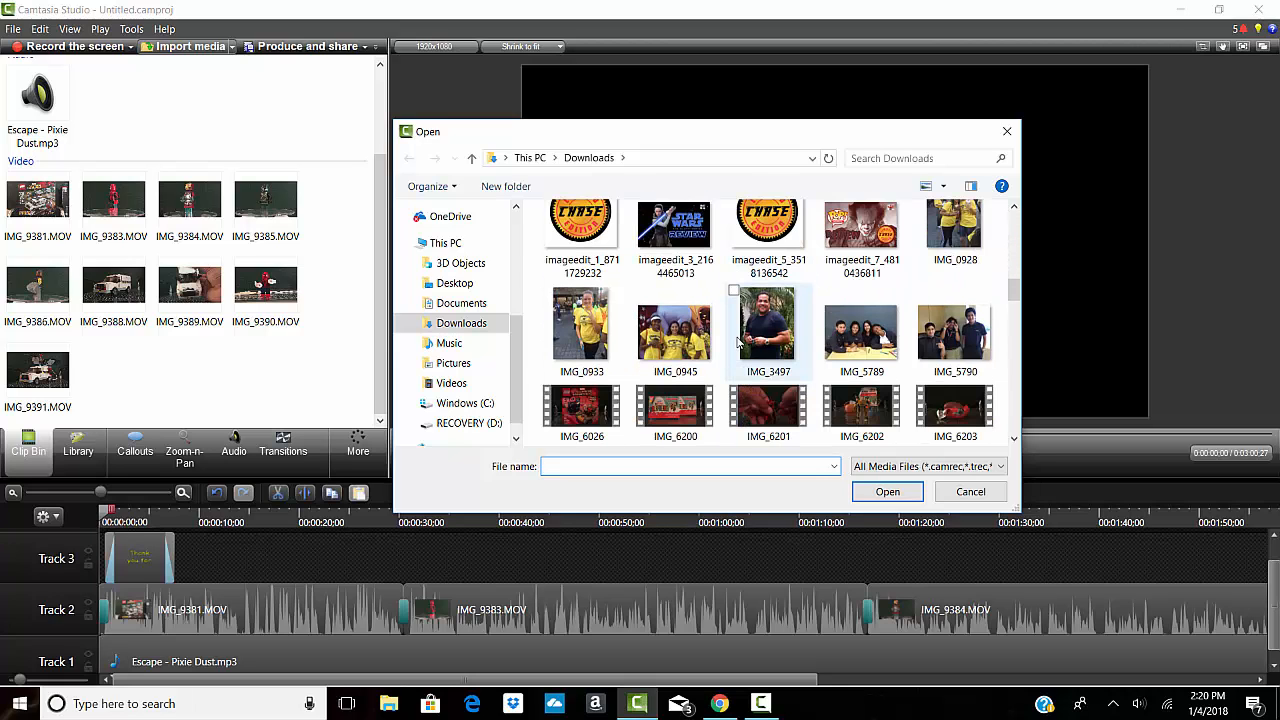
scroll(738, 343, down, 10)
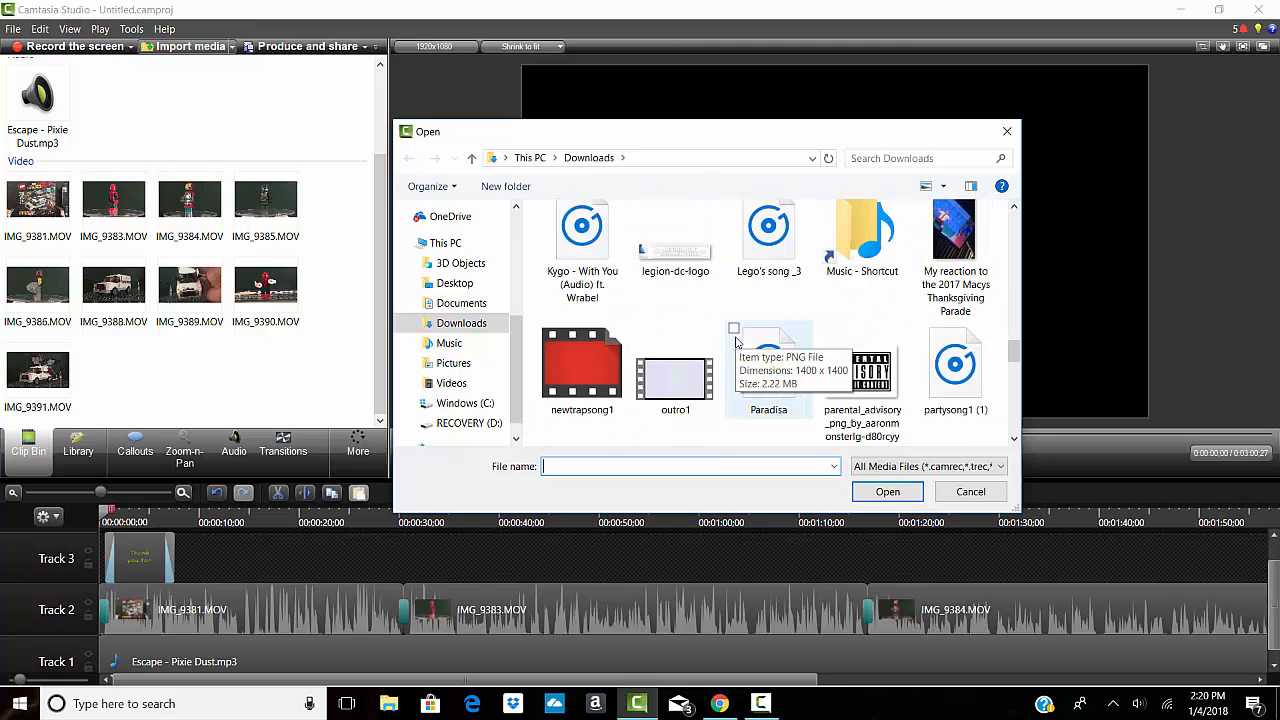
scroll(737, 343, down, 8)
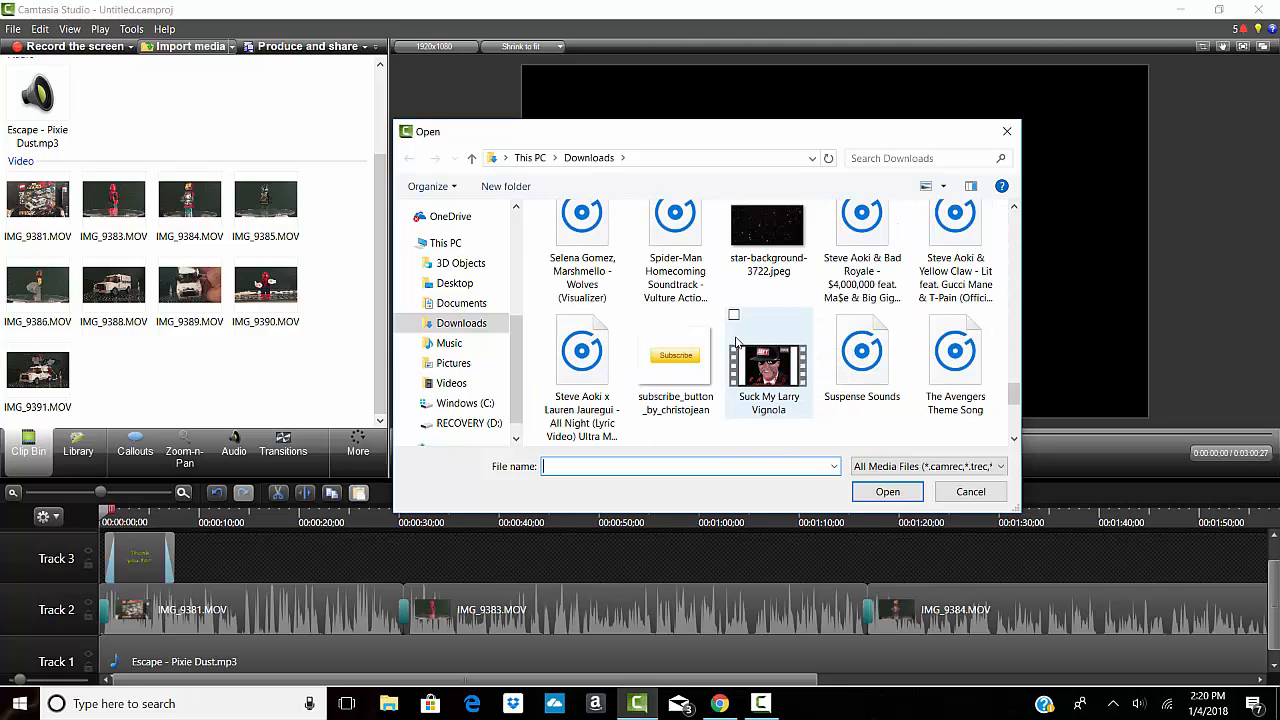
click(767, 232)
click(887, 491)
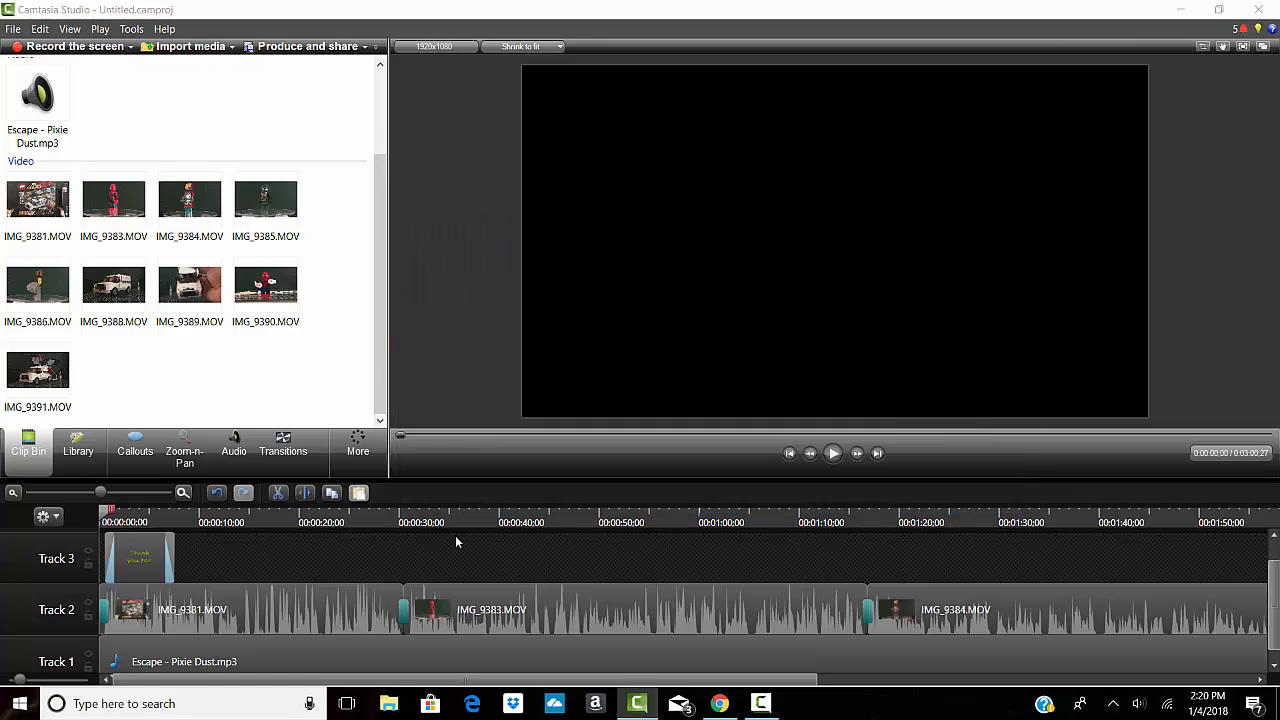
- Shift all clips and the music on Tracks 1 and 2 about 44 seconds later, and move the thank-you callout to the start of Track 3
drag(438, 680, 880, 680)
drag(1216, 572, 3, 652)
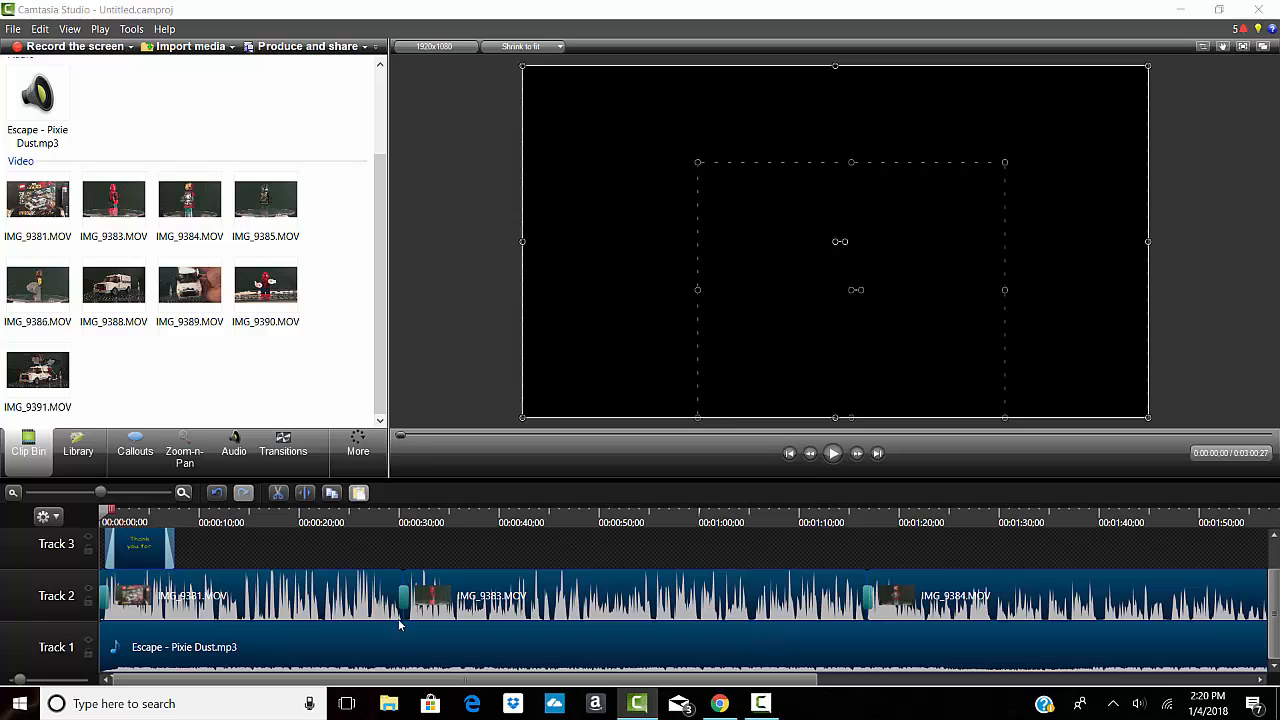
drag(726, 680, 1268, 600)
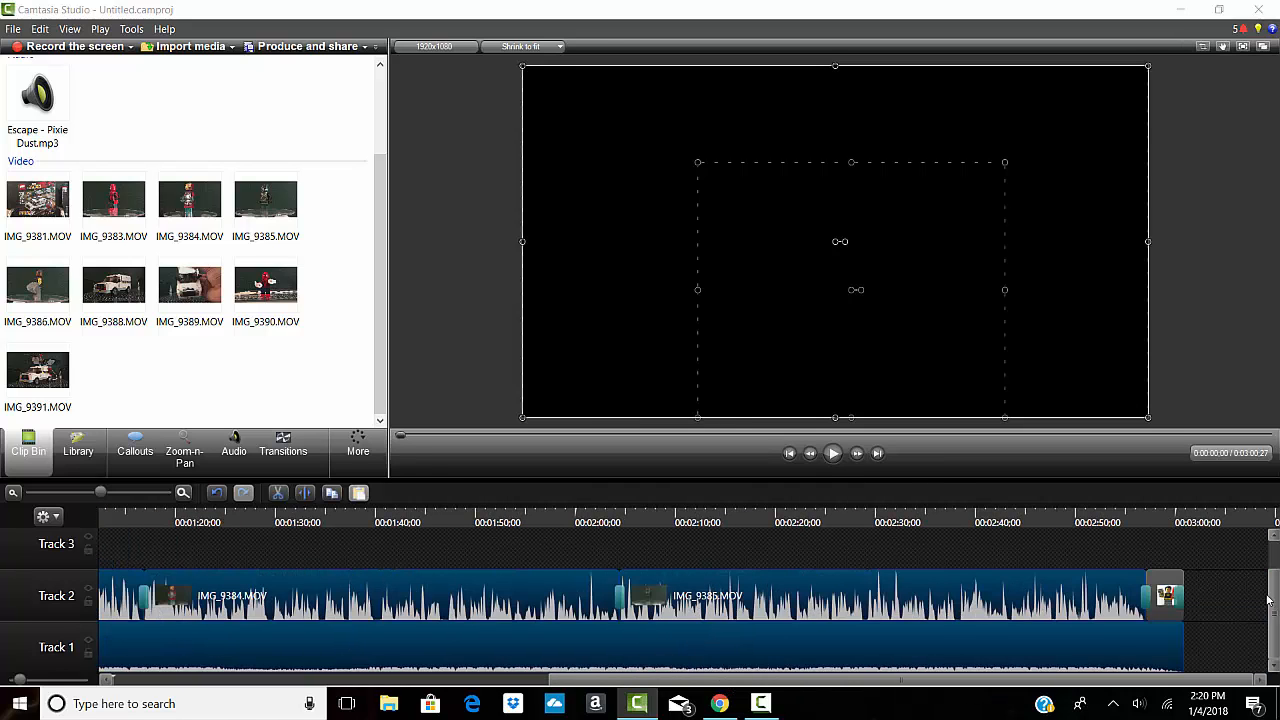
drag(1245, 549, 60, 680)
drag(256, 654, 703, 660)
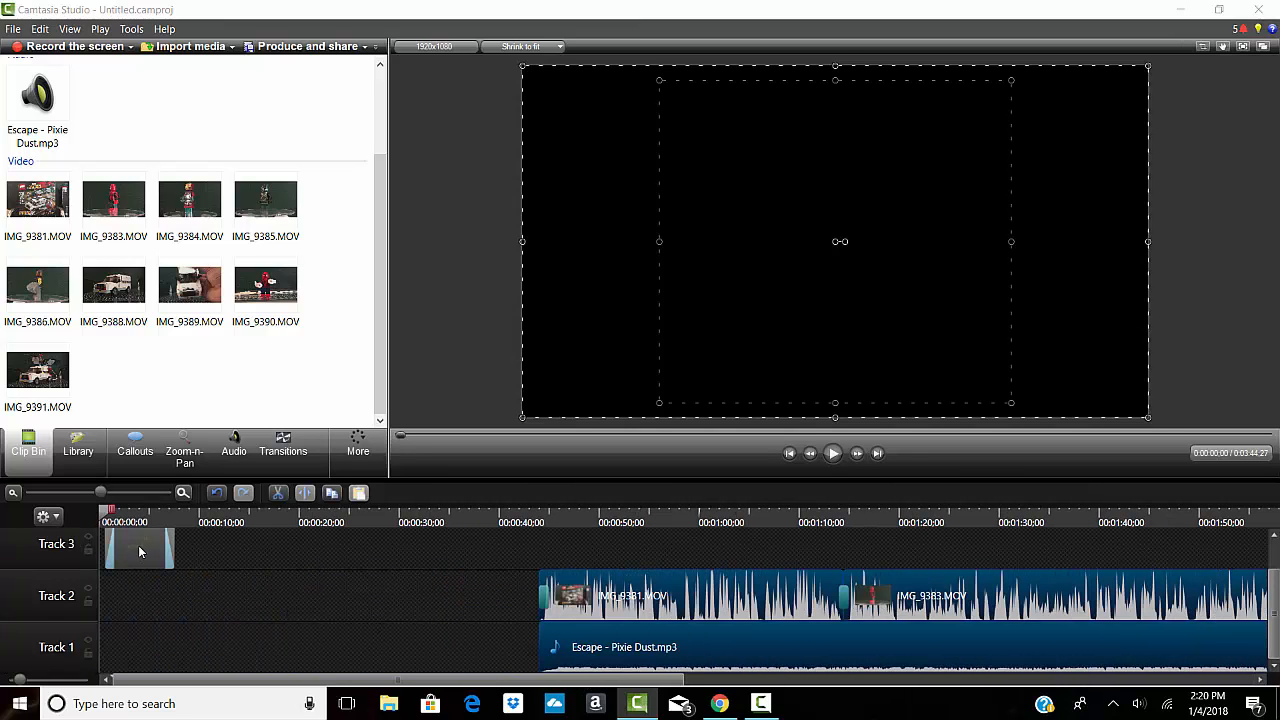
drag(139, 551, 68, 553)
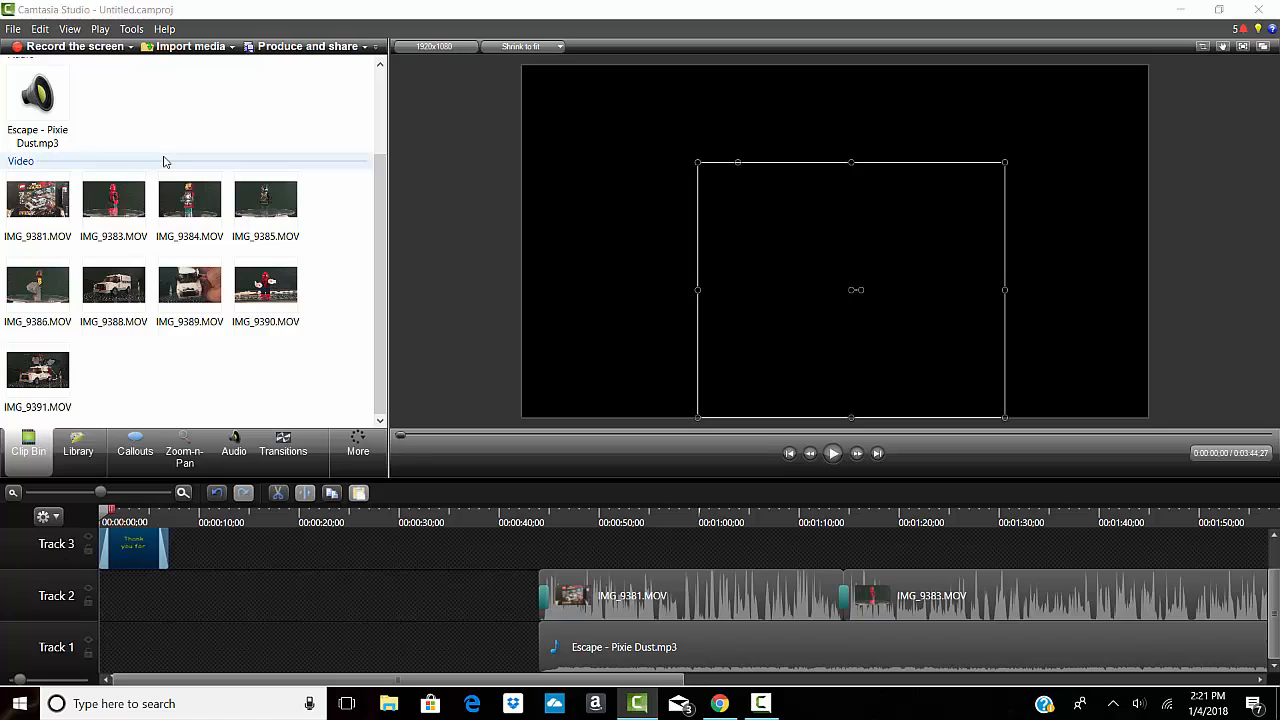
- Import the video "The Room - 'I Did Not Hit Her' - Green Screen" from the Downloads folder into the Clip Bin
click(191, 46)
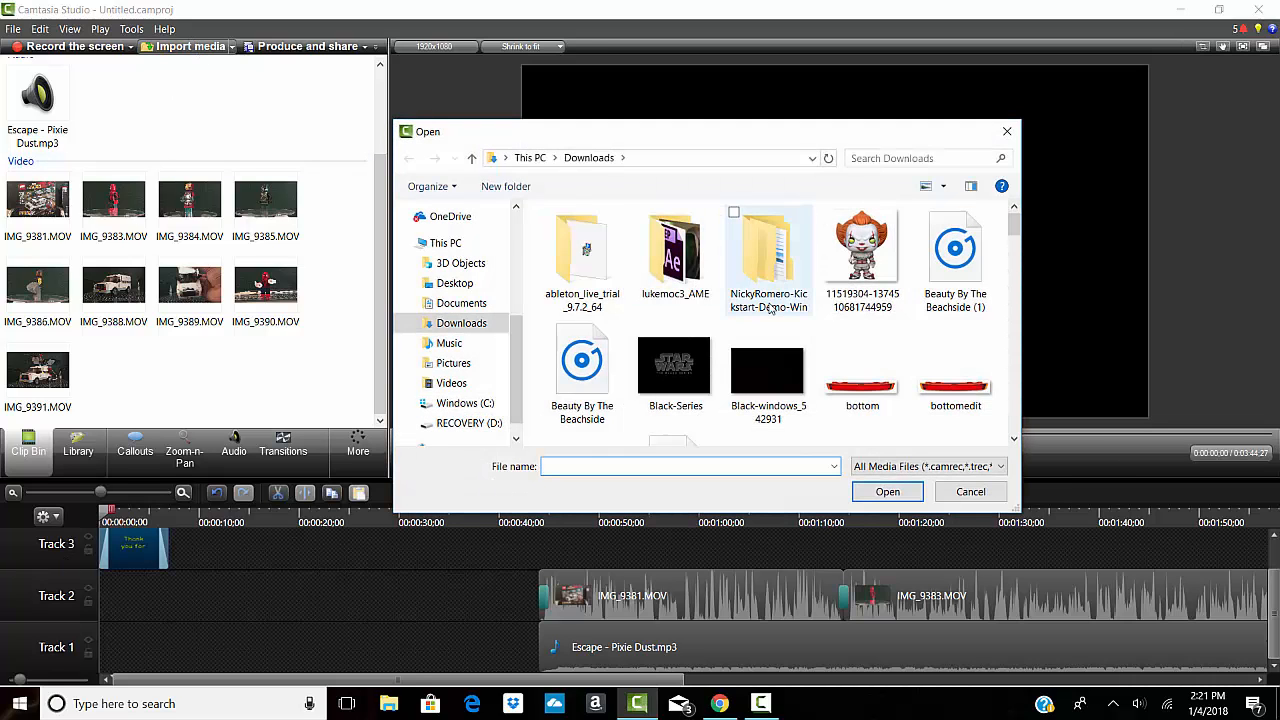
scroll(837, 286, down, 10)
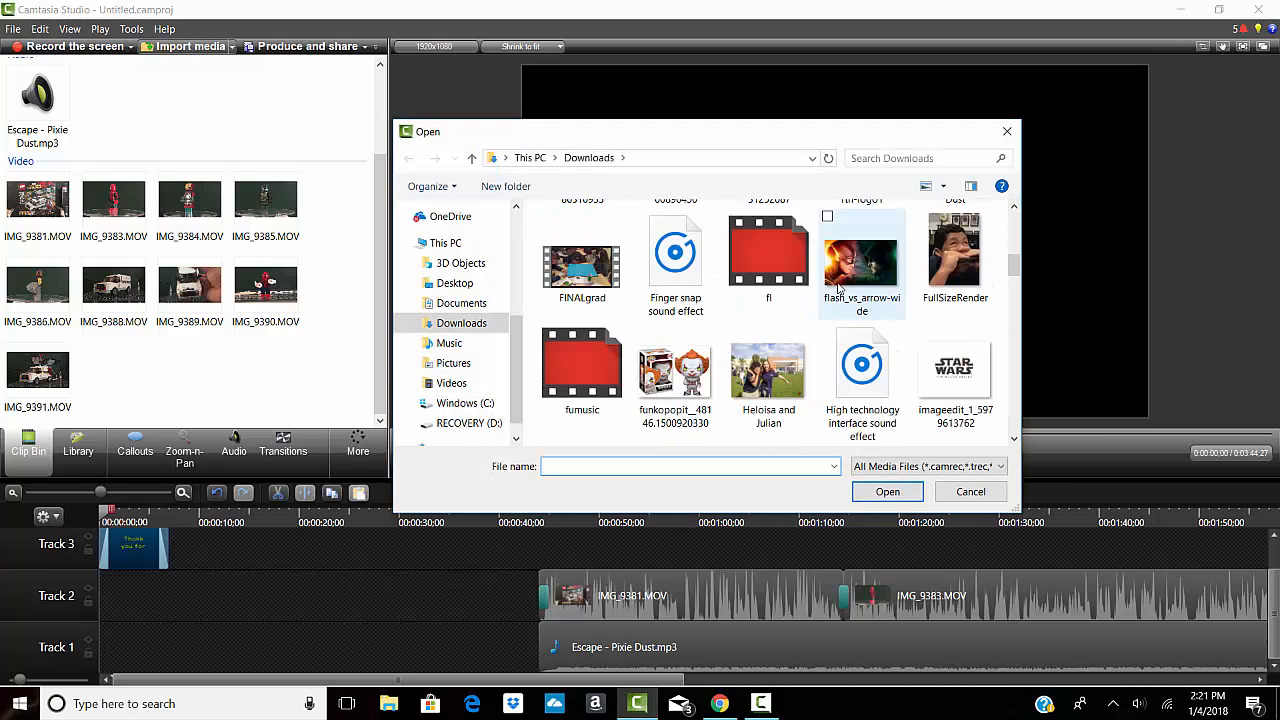
scroll(837, 286, down, 15)
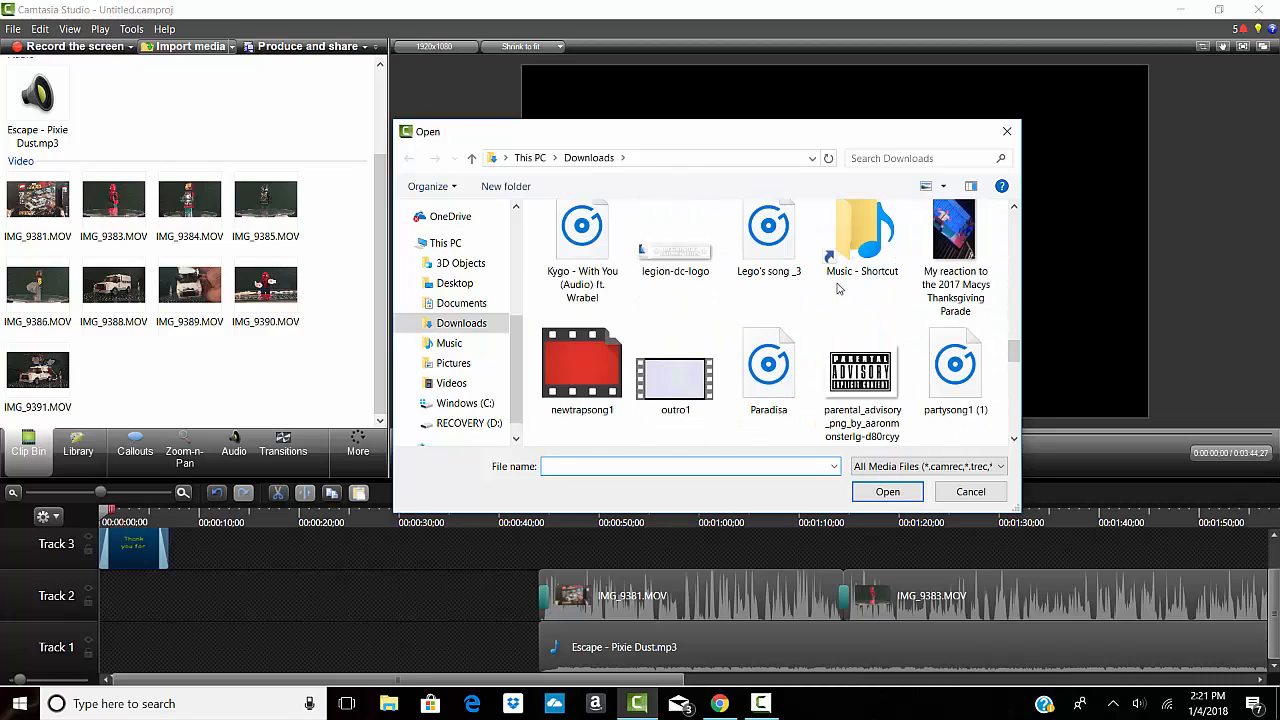
scroll(839, 288, down, 5)
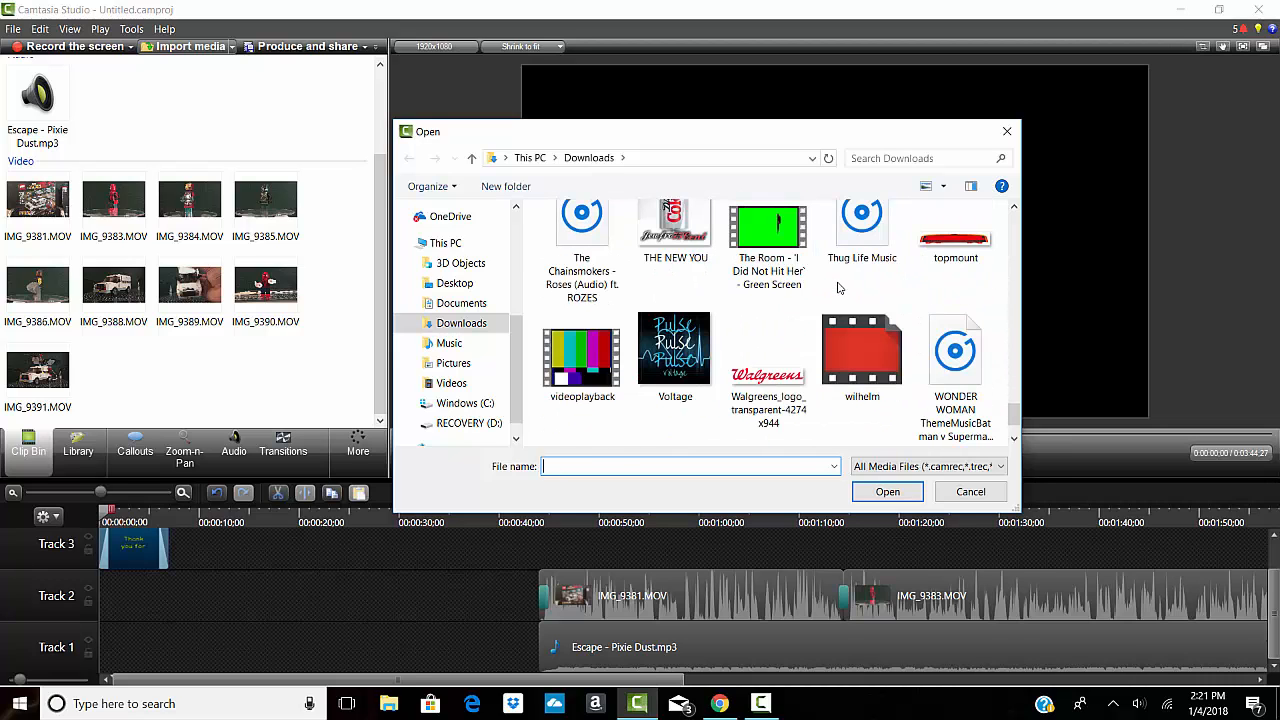
click(812, 272)
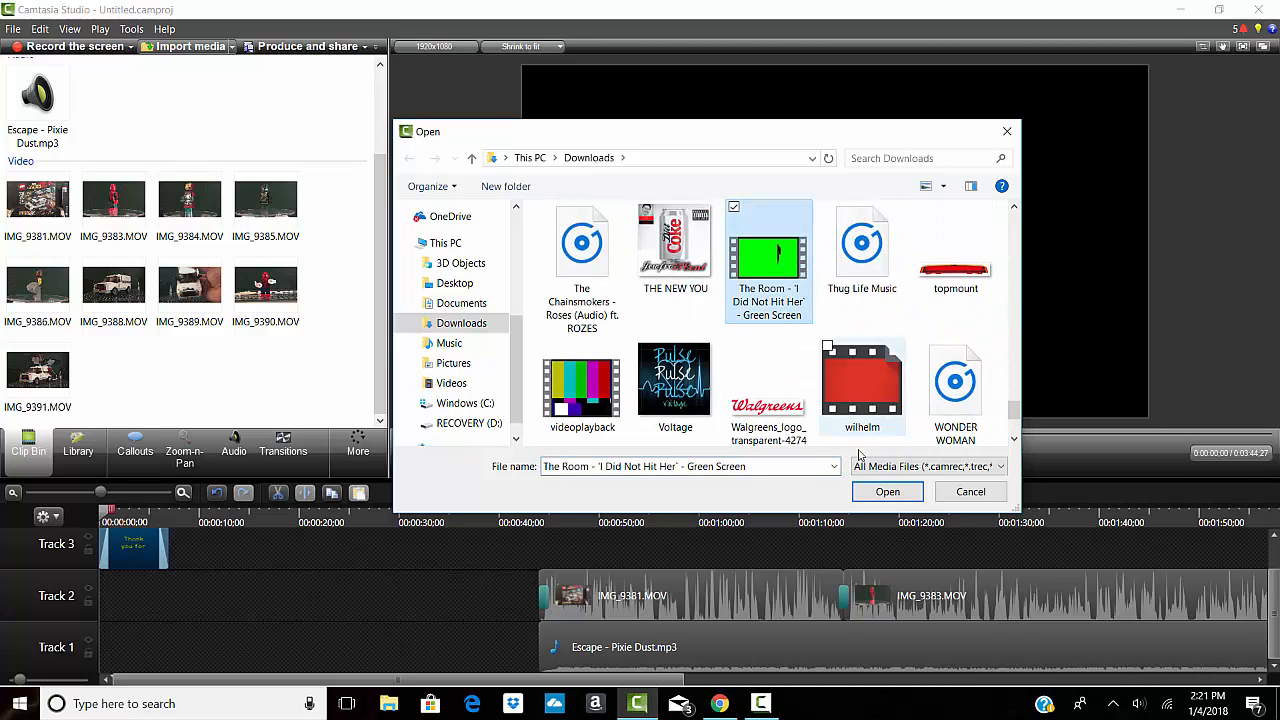
click(886, 494)
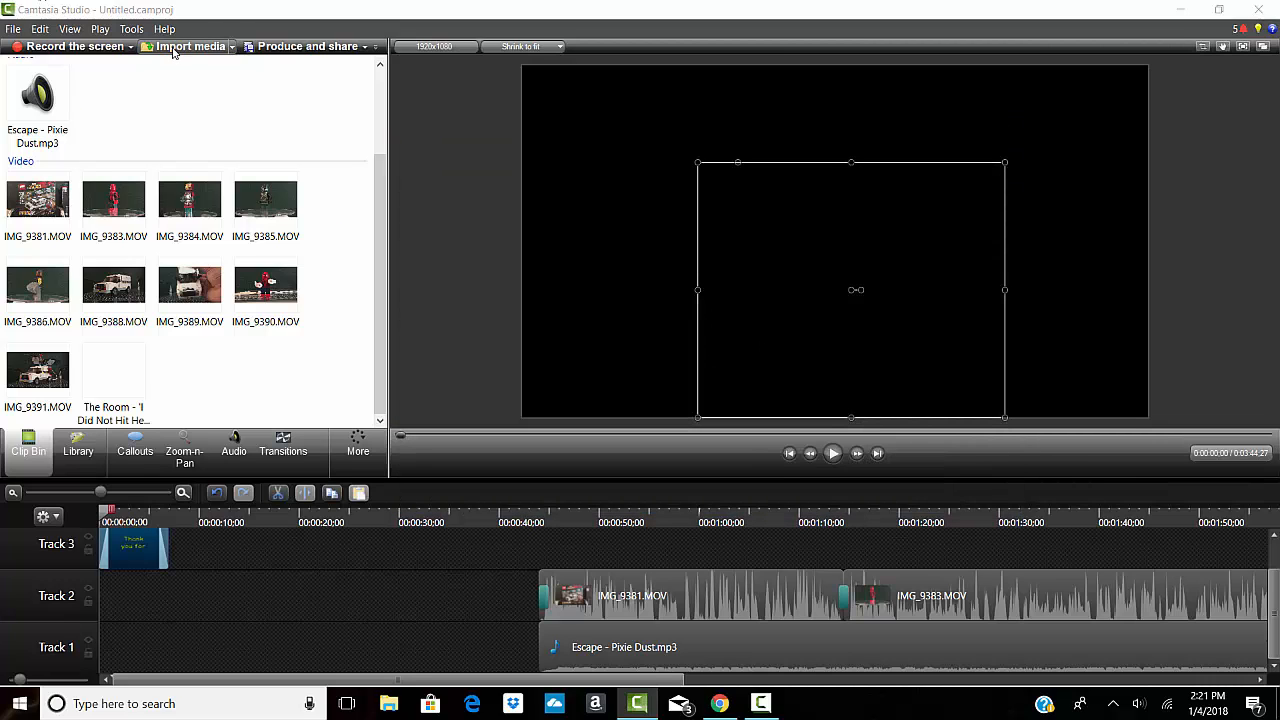
- Import only the star-background-3722.jpeg image from the Downloads folder
click(172, 48)
scroll(870, 290, down, 3)
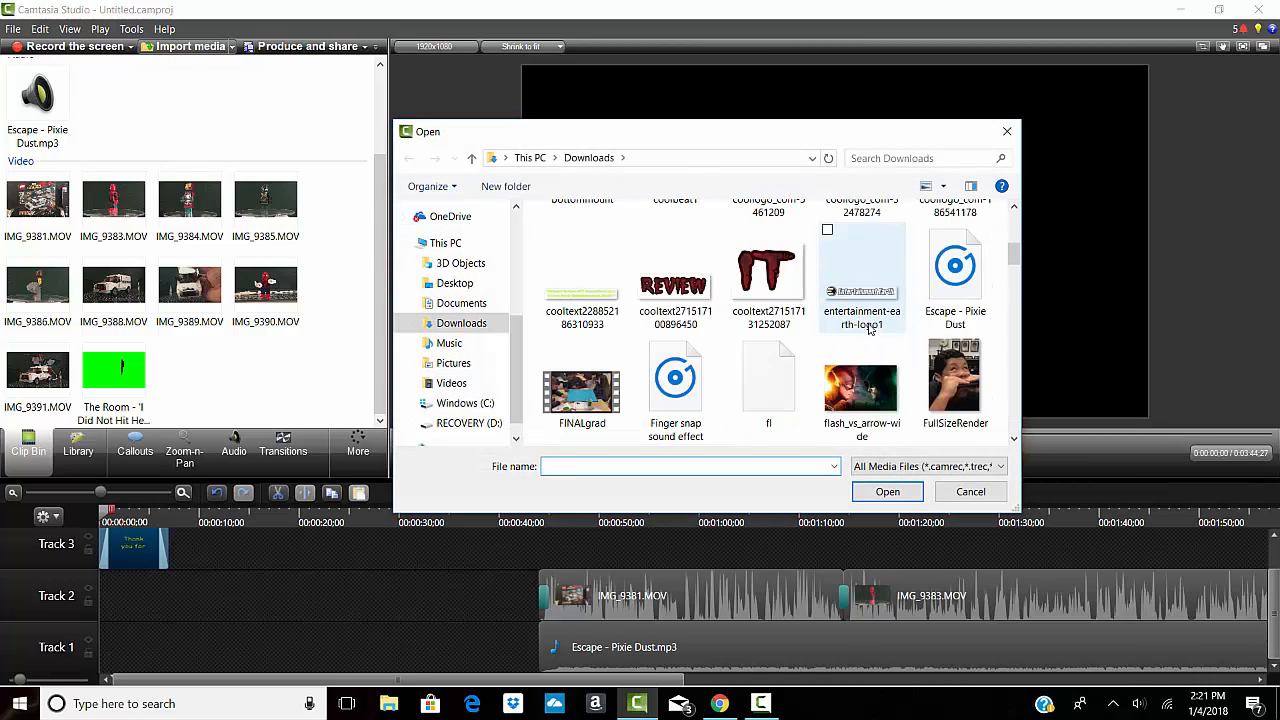
scroll(870, 330, down, 10)
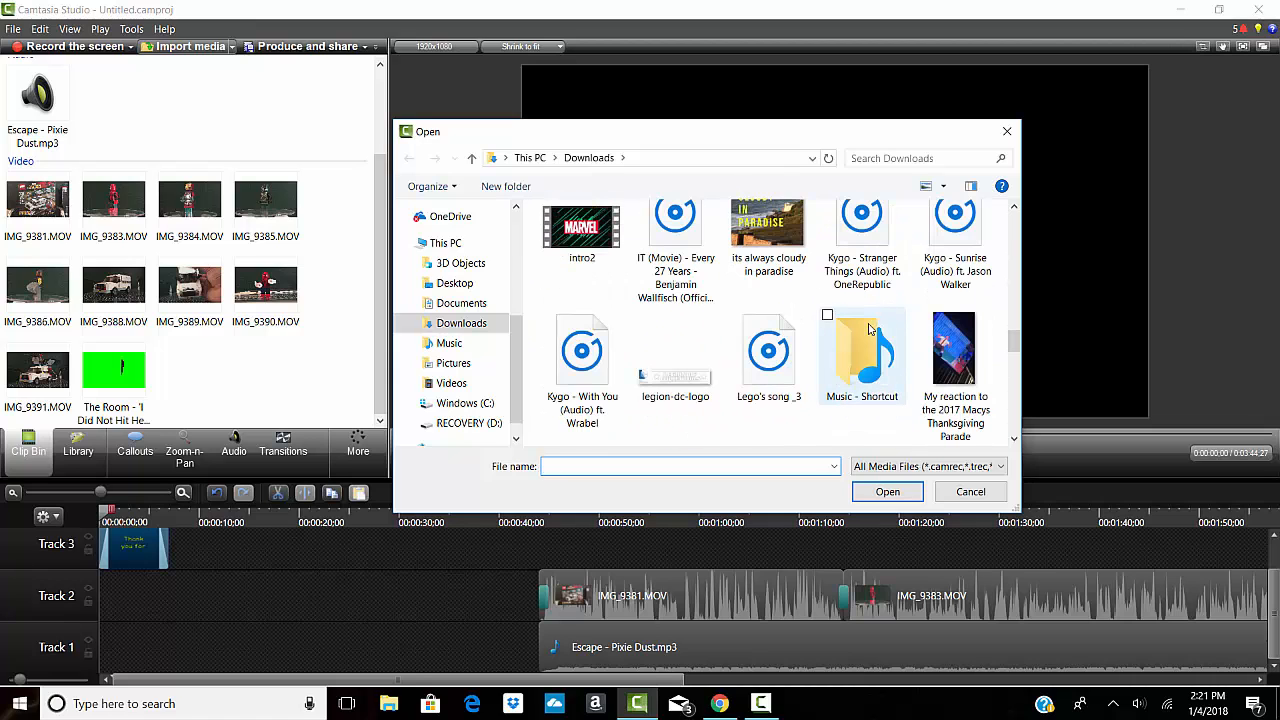
scroll(868, 328, down, 5)
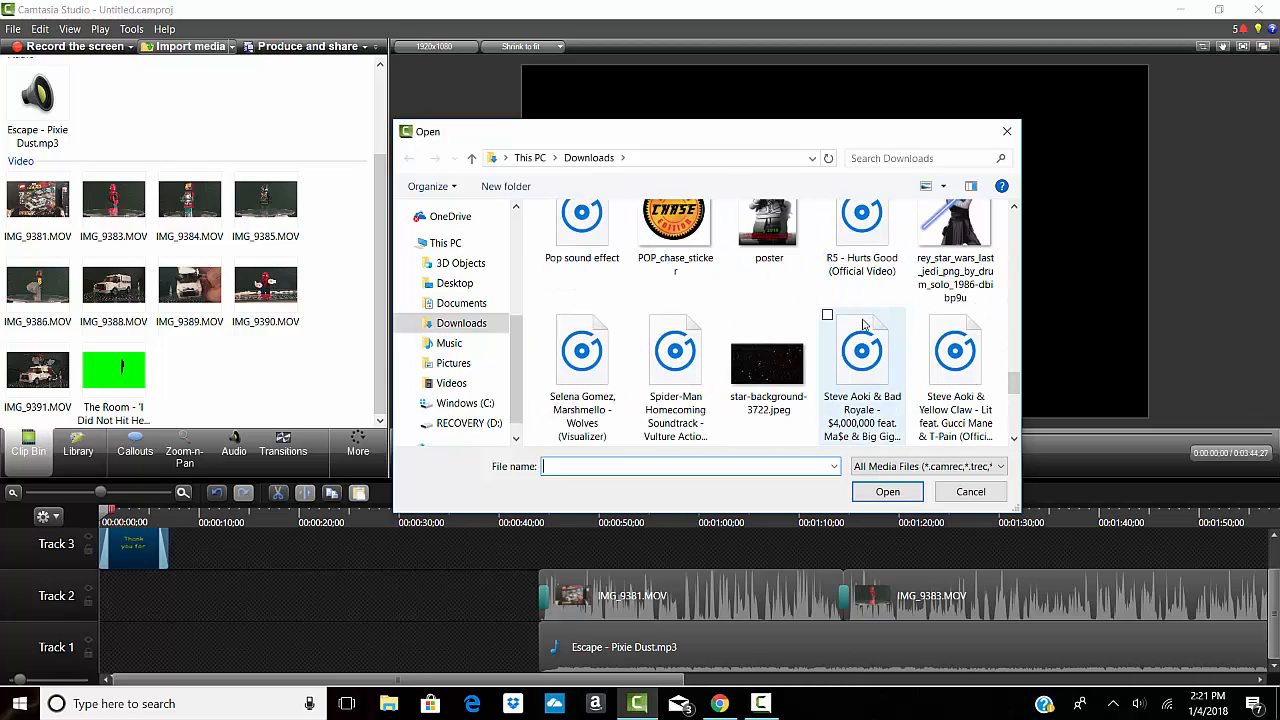
click(762, 327)
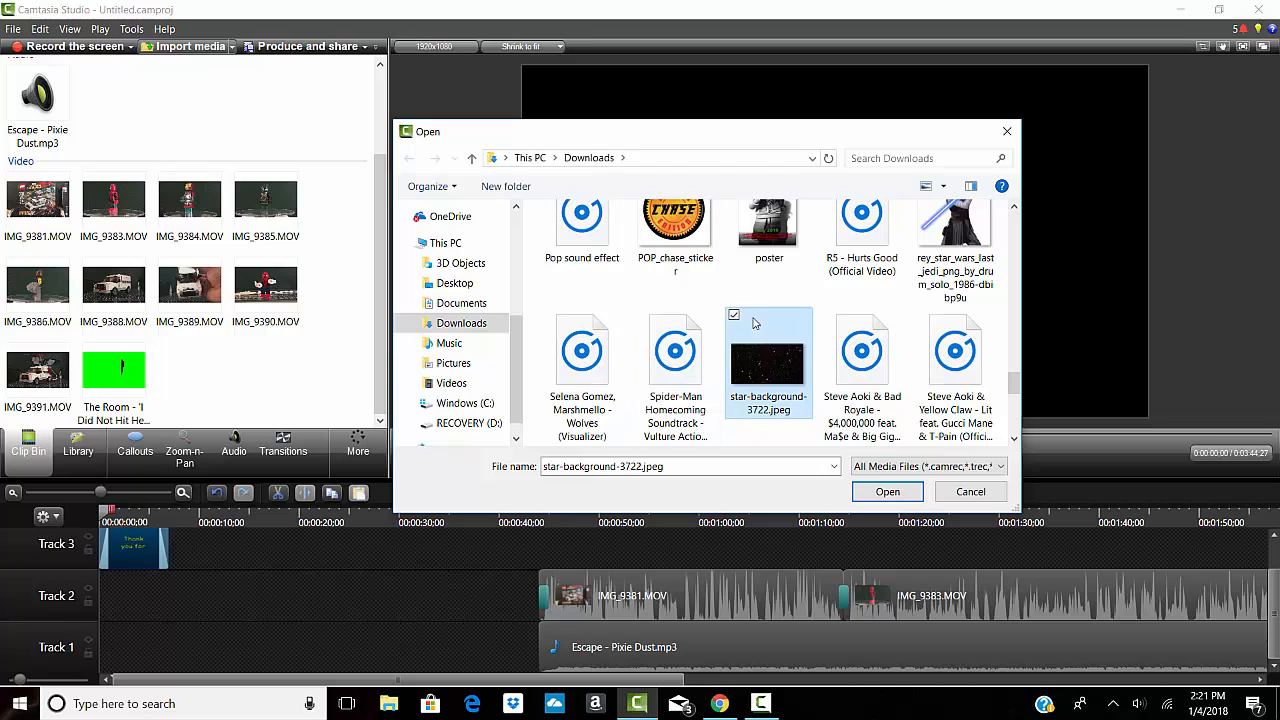
drag(526, 384, 499, 401)
click(520, 383)
shift+click(783, 365)
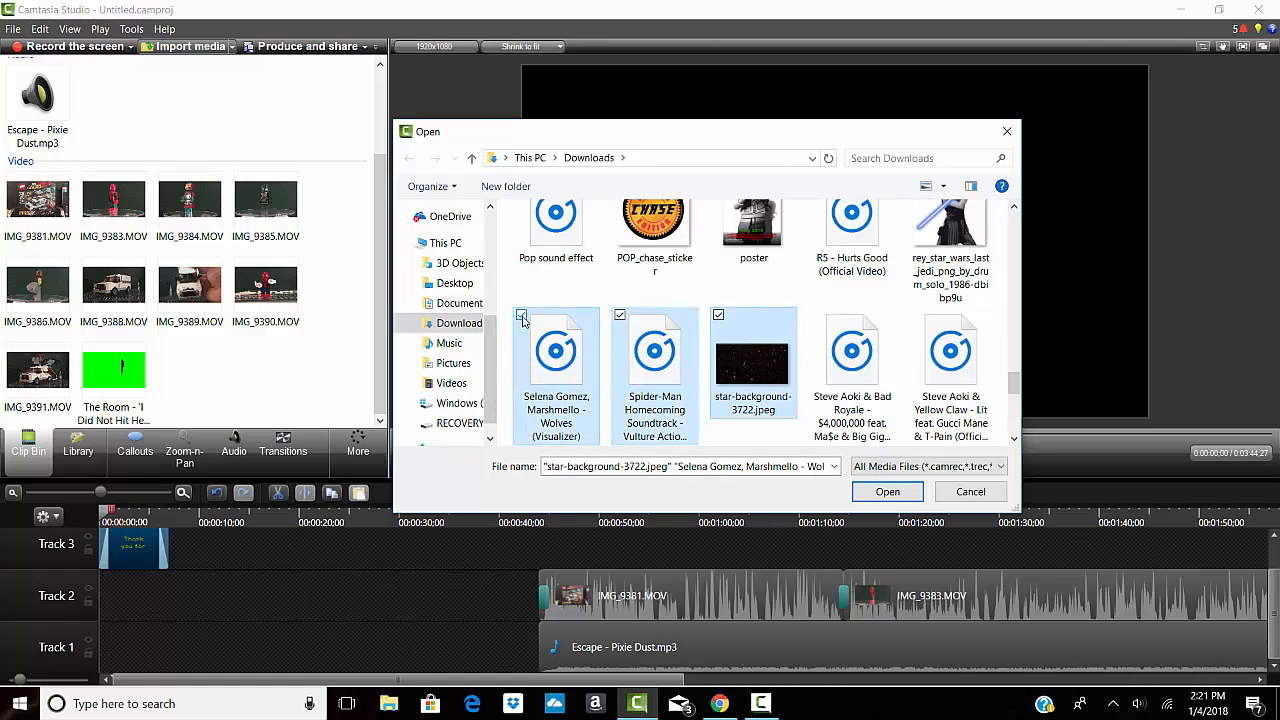
click(521, 316)
click(620, 316)
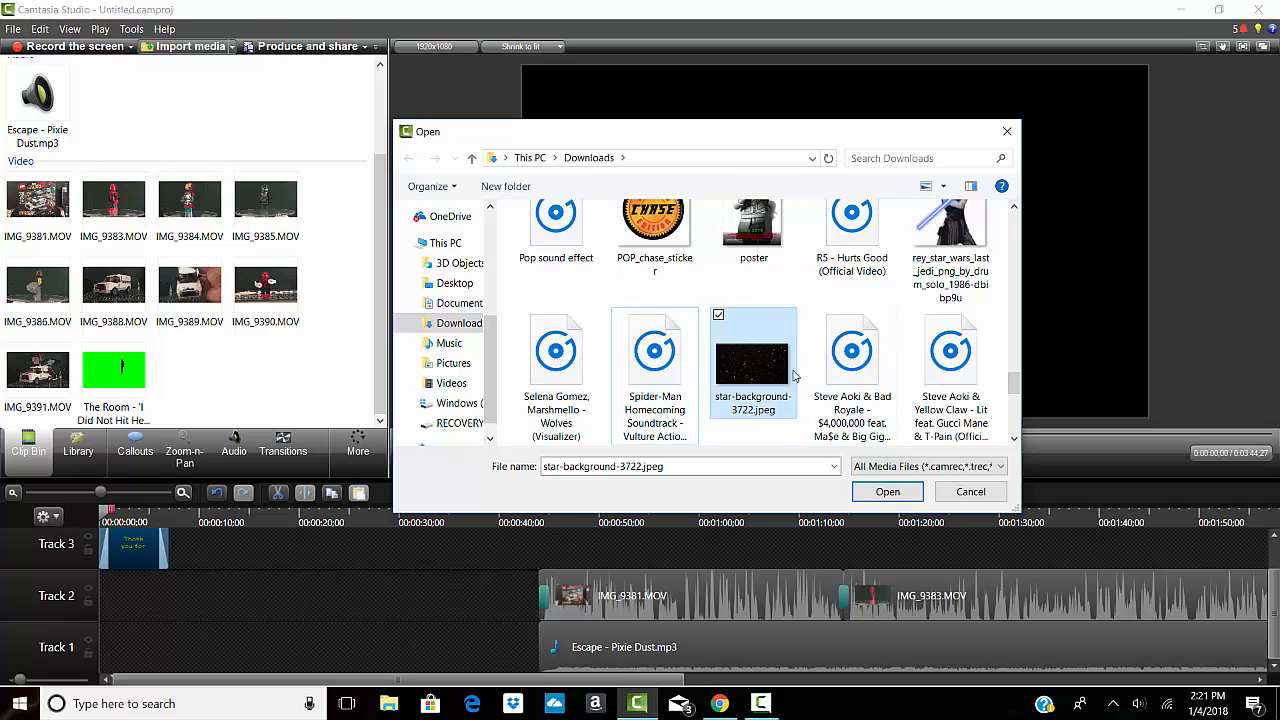
click(877, 493)
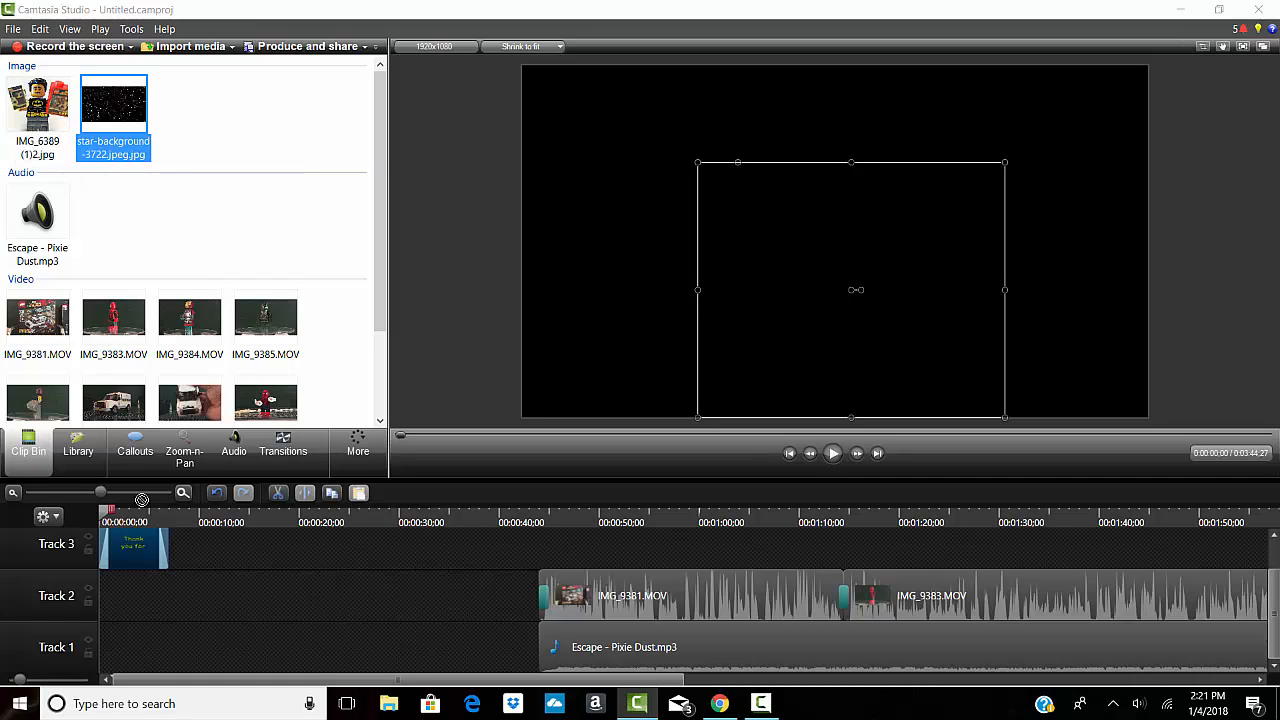
- Place the star background at the start of Track 1 beneath the thank-you callout and briefly preview the result
drag(104, 658, 131, 654)
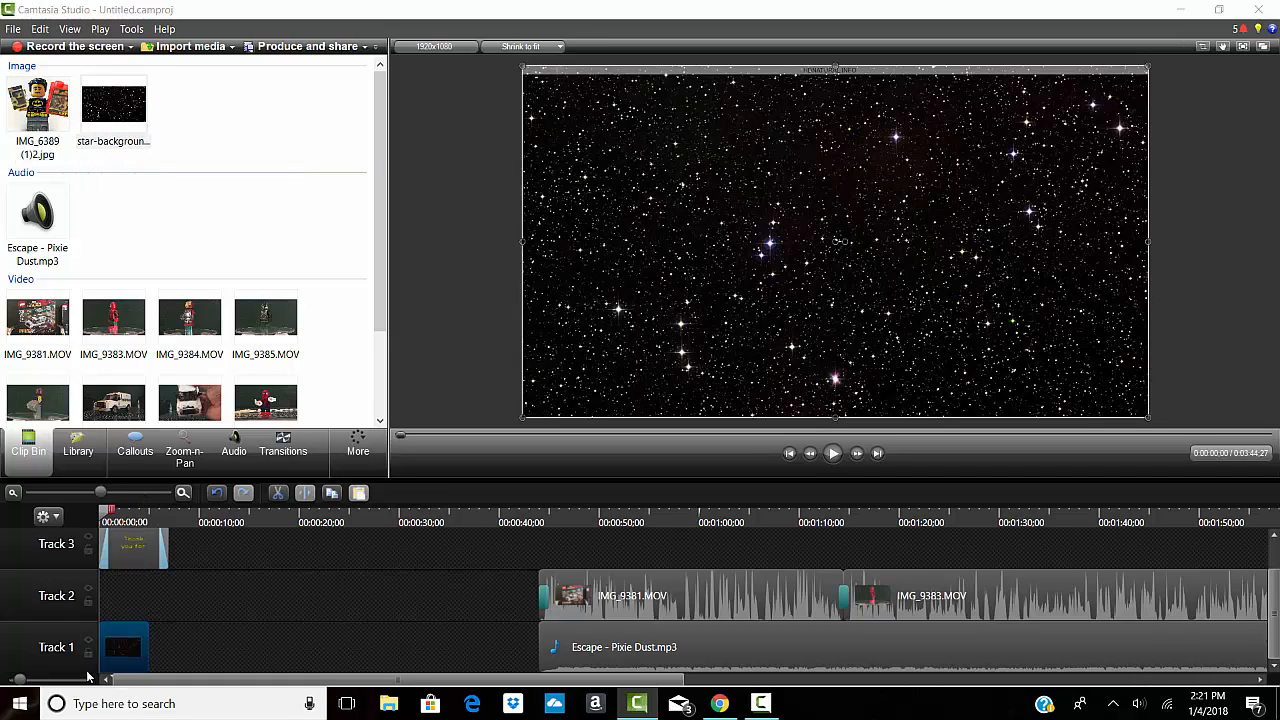
click(833, 453)
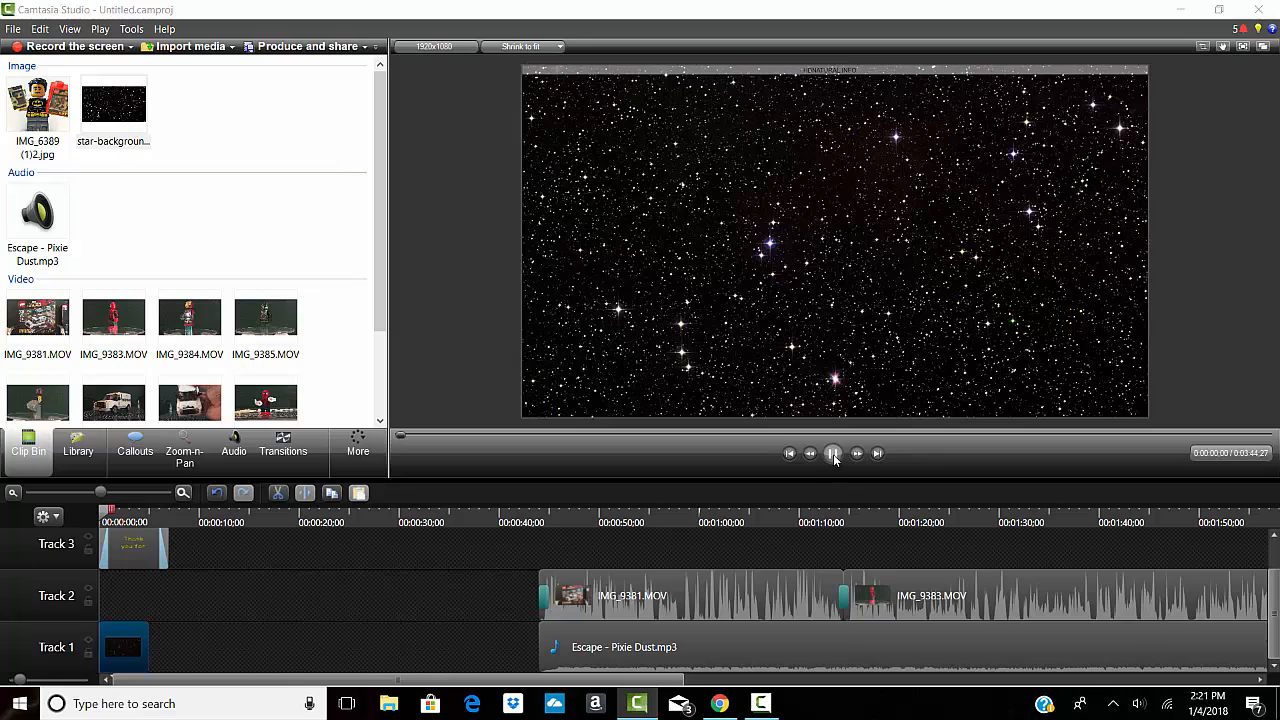
click(833, 453)
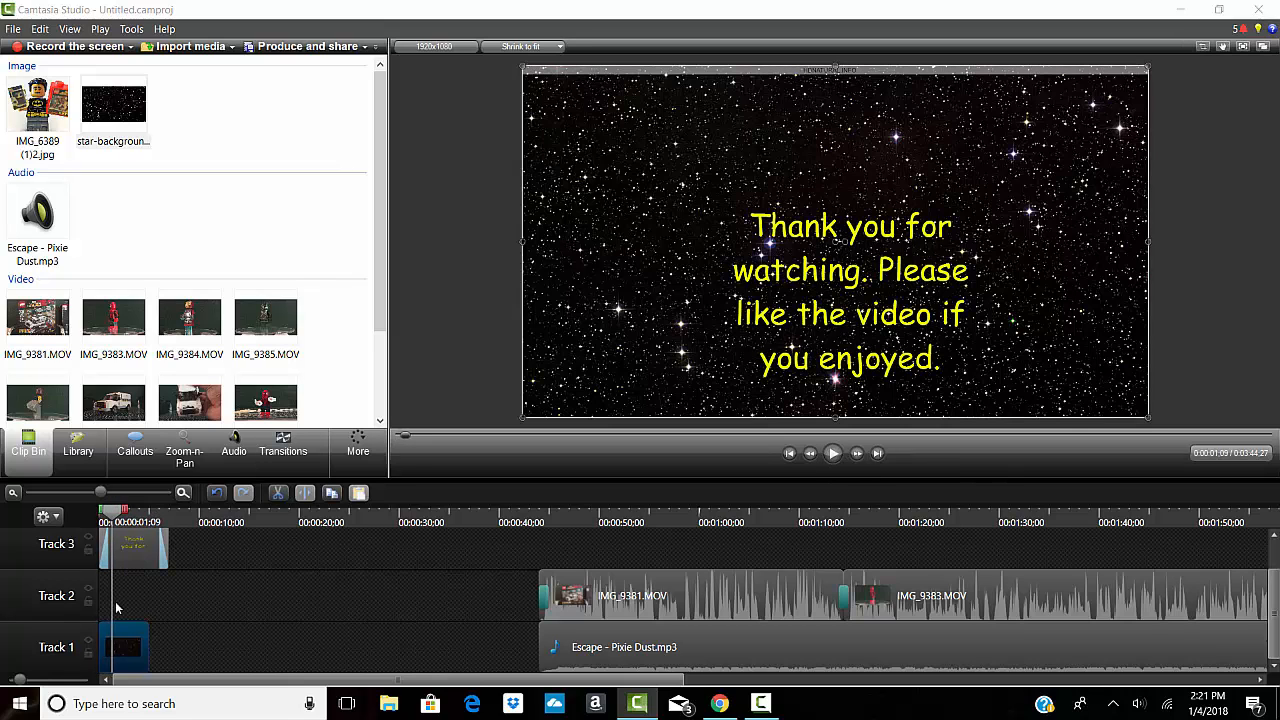
- Enlarge the star background beyond the canvas edges and move the thank-you text up to the middle of the canvas
drag(834, 62, 836, 108)
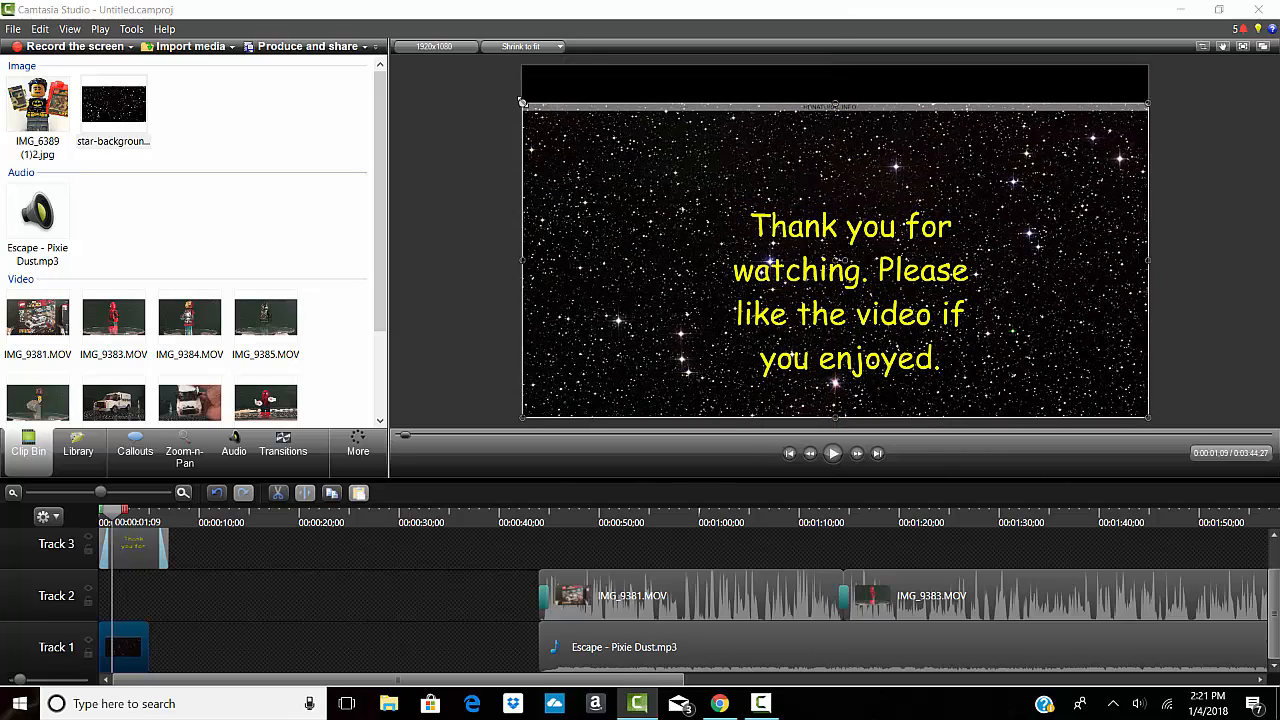
drag(522, 102, 3, 4)
drag(680, 118, 828, 151)
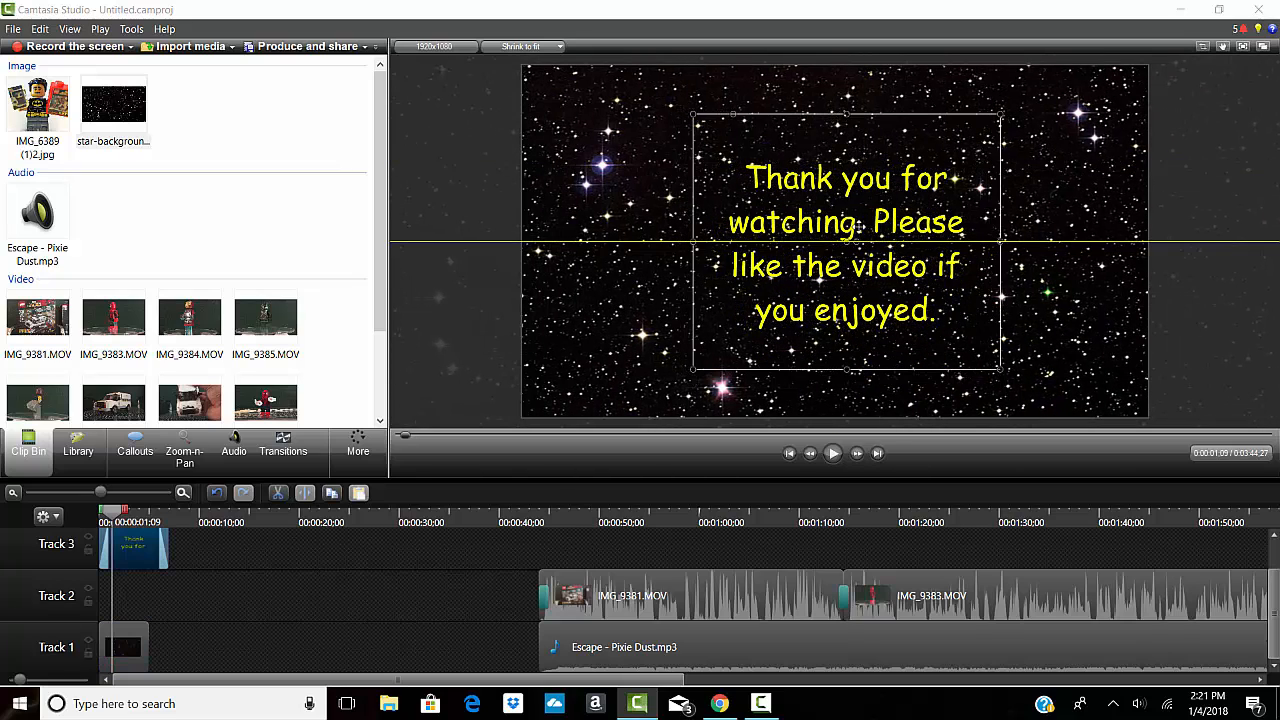
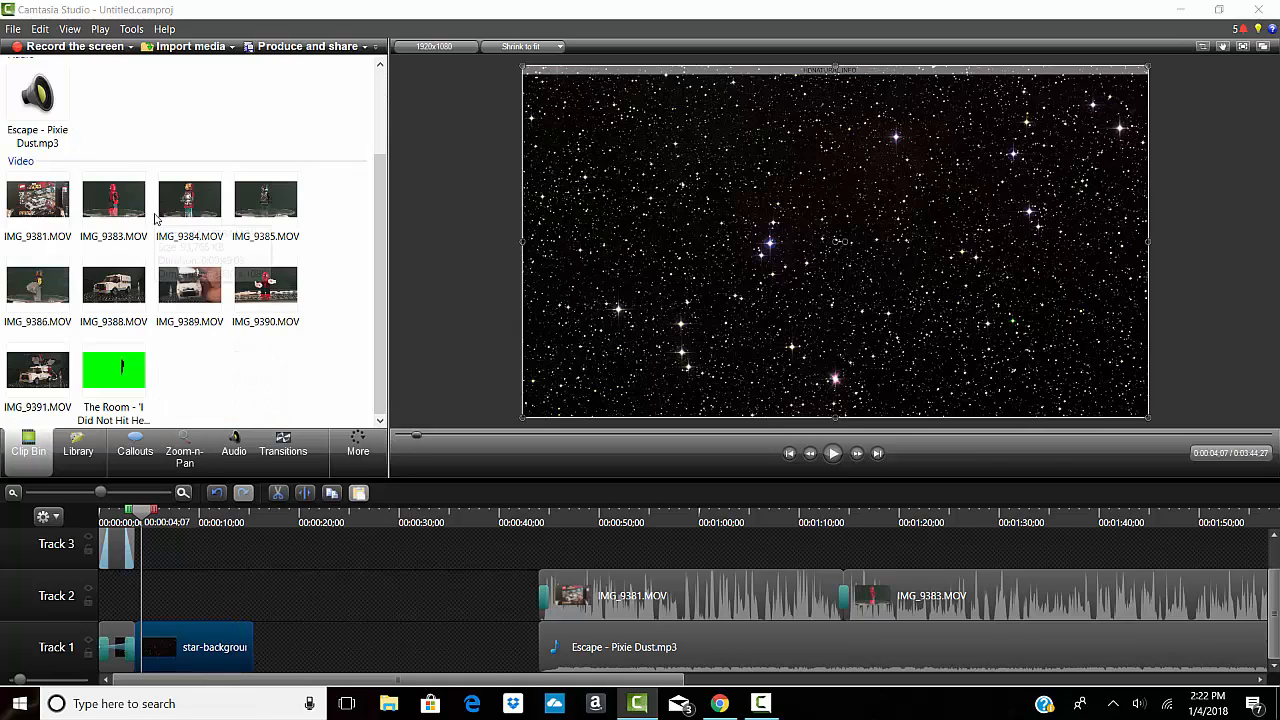
- Place The Room green screen clip on Track 2 at about 4 seconds, above the second star background
drag(104, 378, 135, 509)
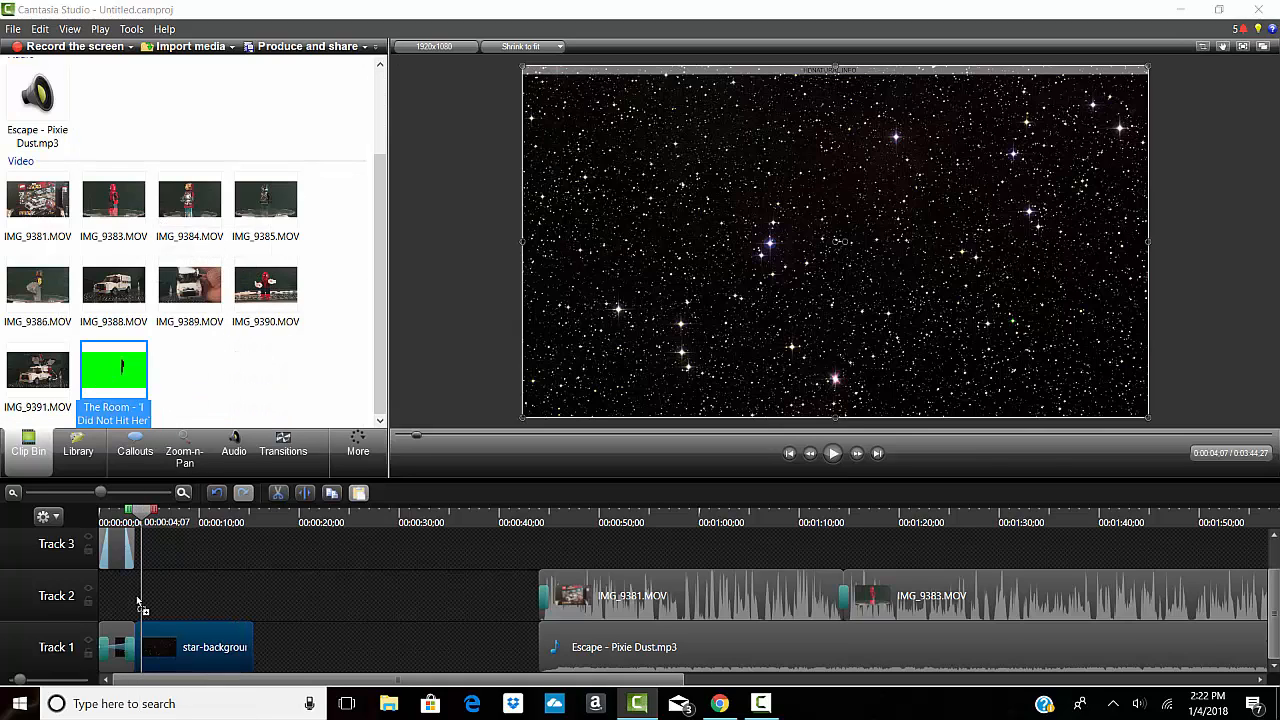
drag(138, 600, 140, 601)
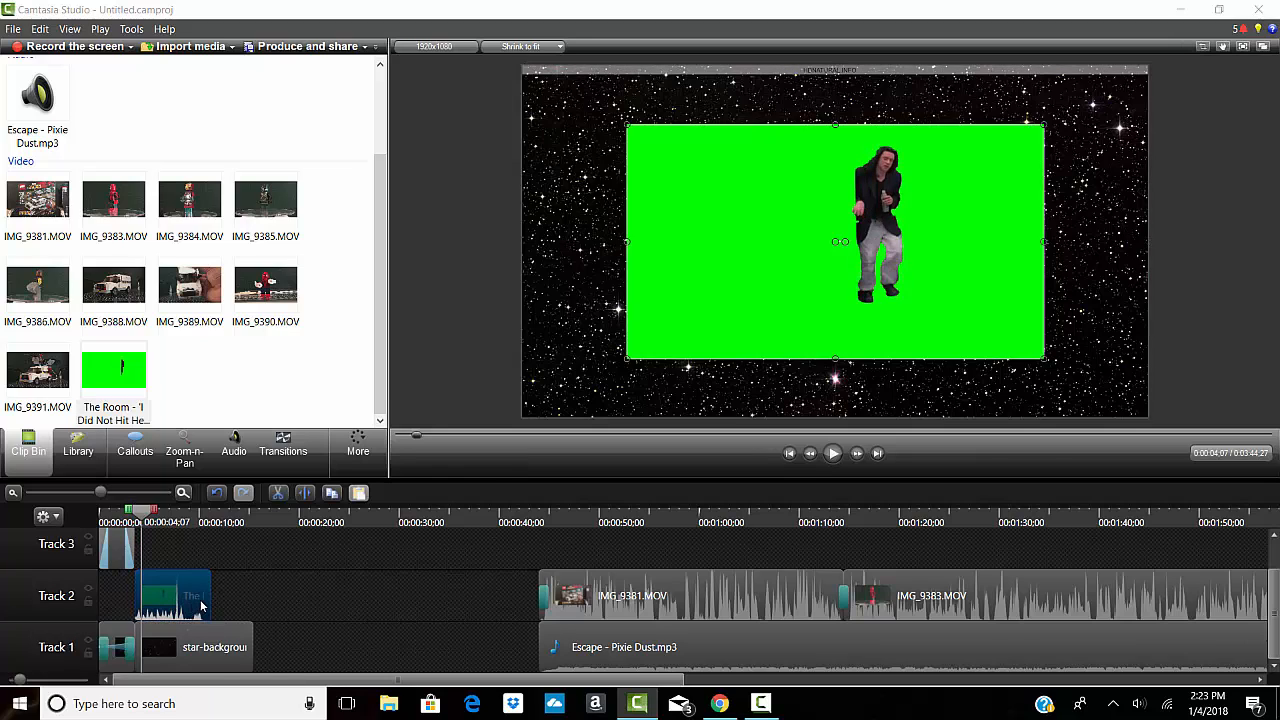
drag(208, 595, 246, 593)
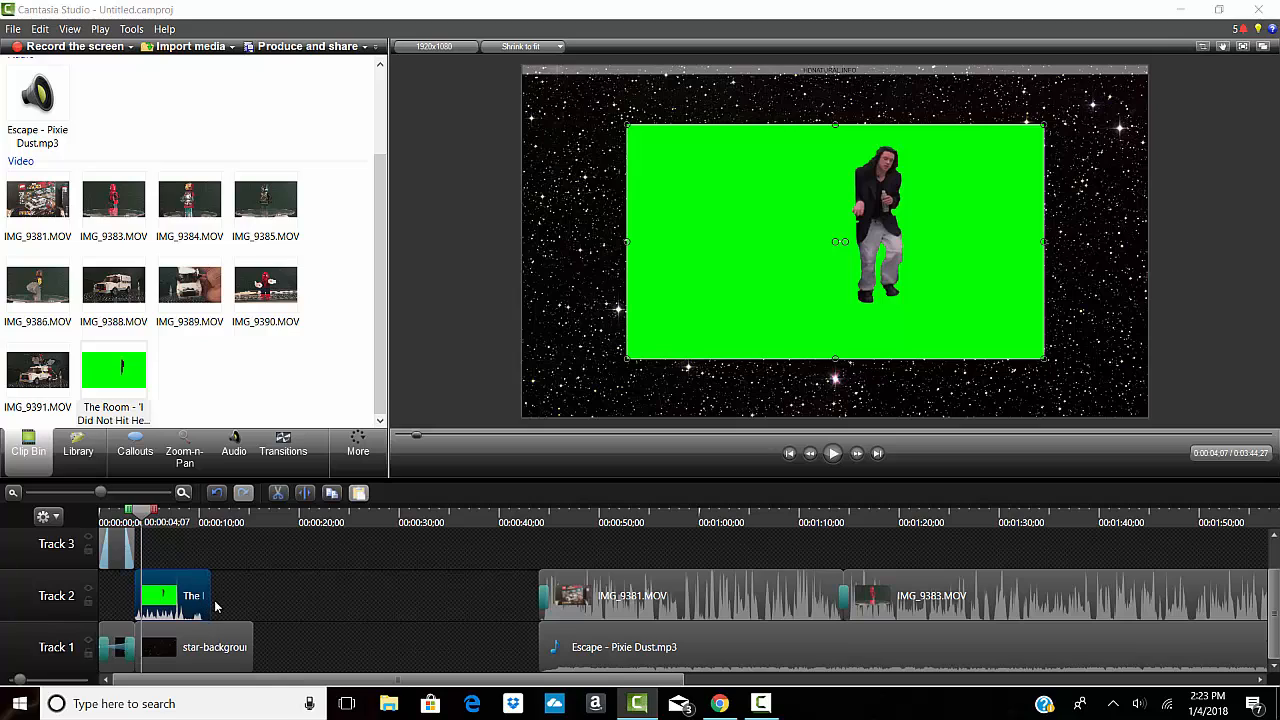
- Trim the second star background to end with the green screen clip, and enlarge it to cover the whole canvas
click(253, 646)
drag(253, 646, 210, 646)
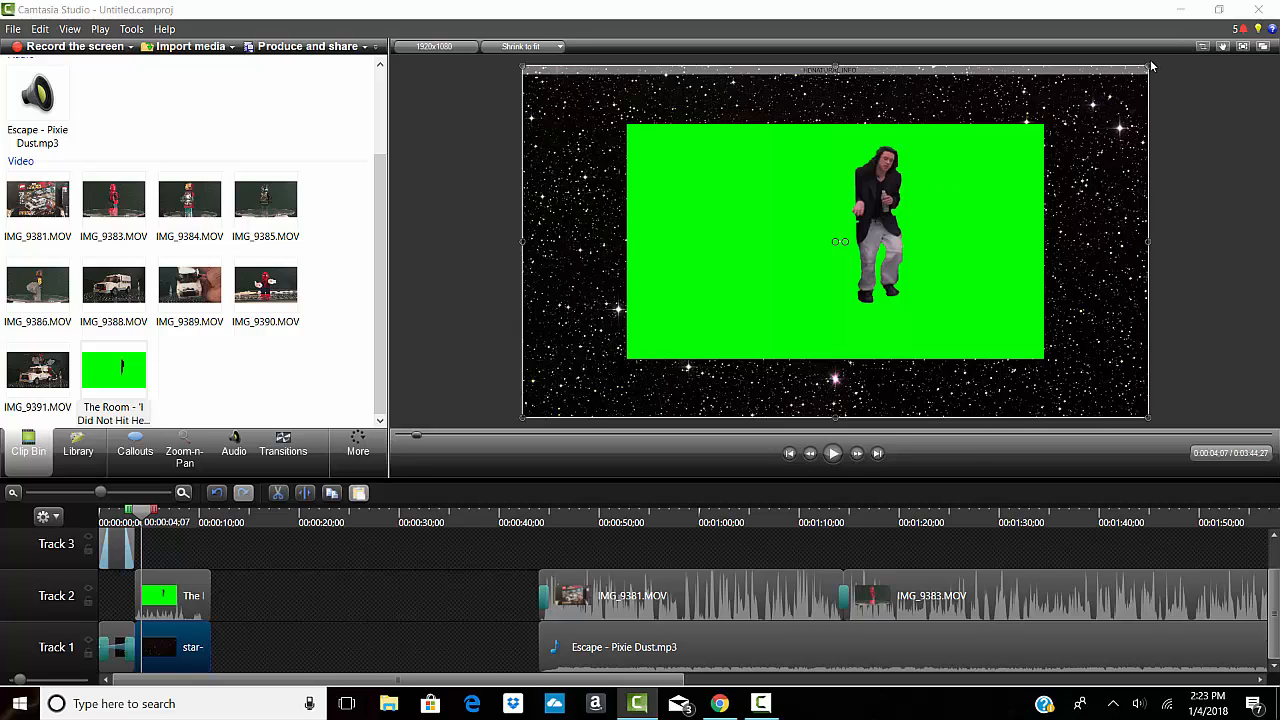
click(1003, 177)
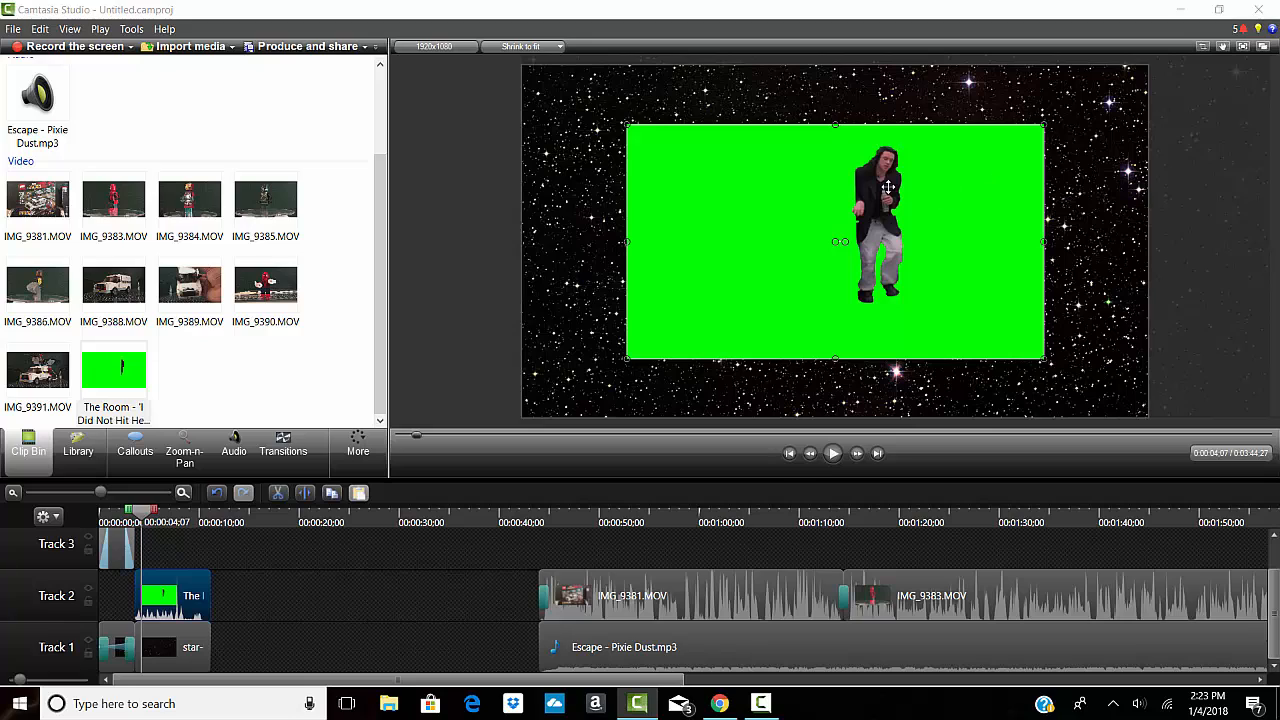
- Apply the Remove a color visual effect to the green screen clip to take out its green background
click(380, 451)
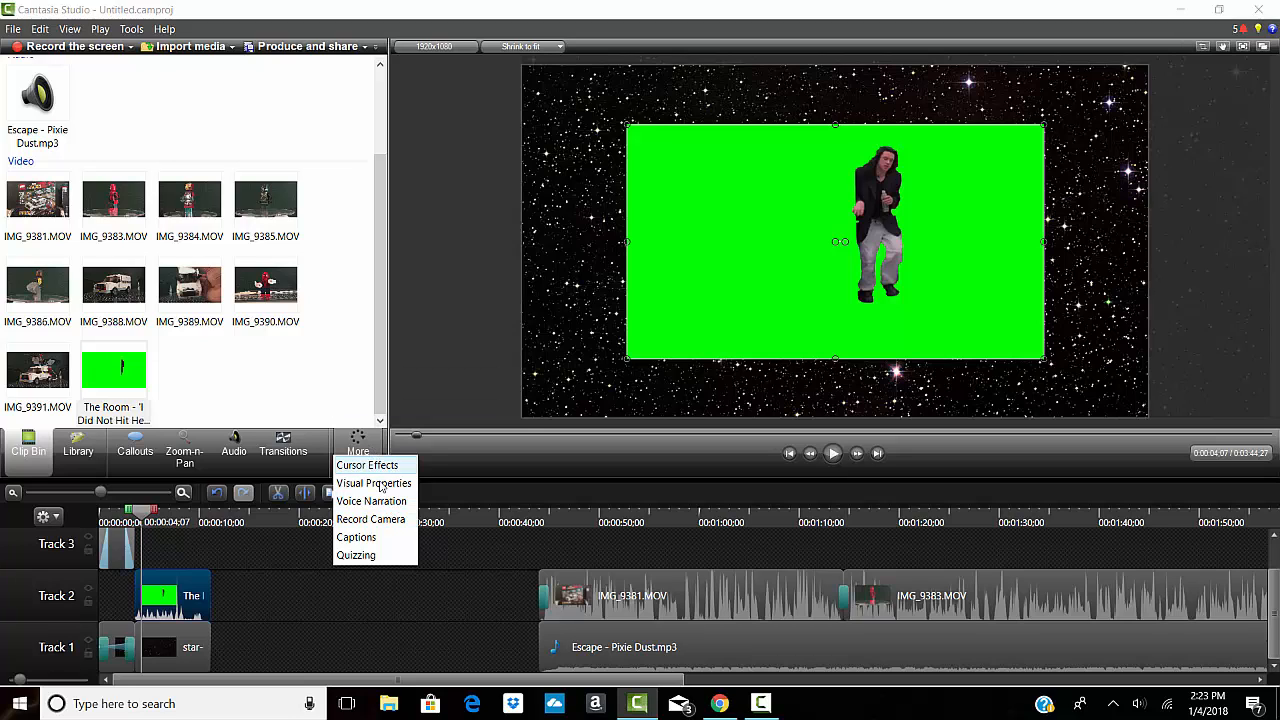
click(397, 485)
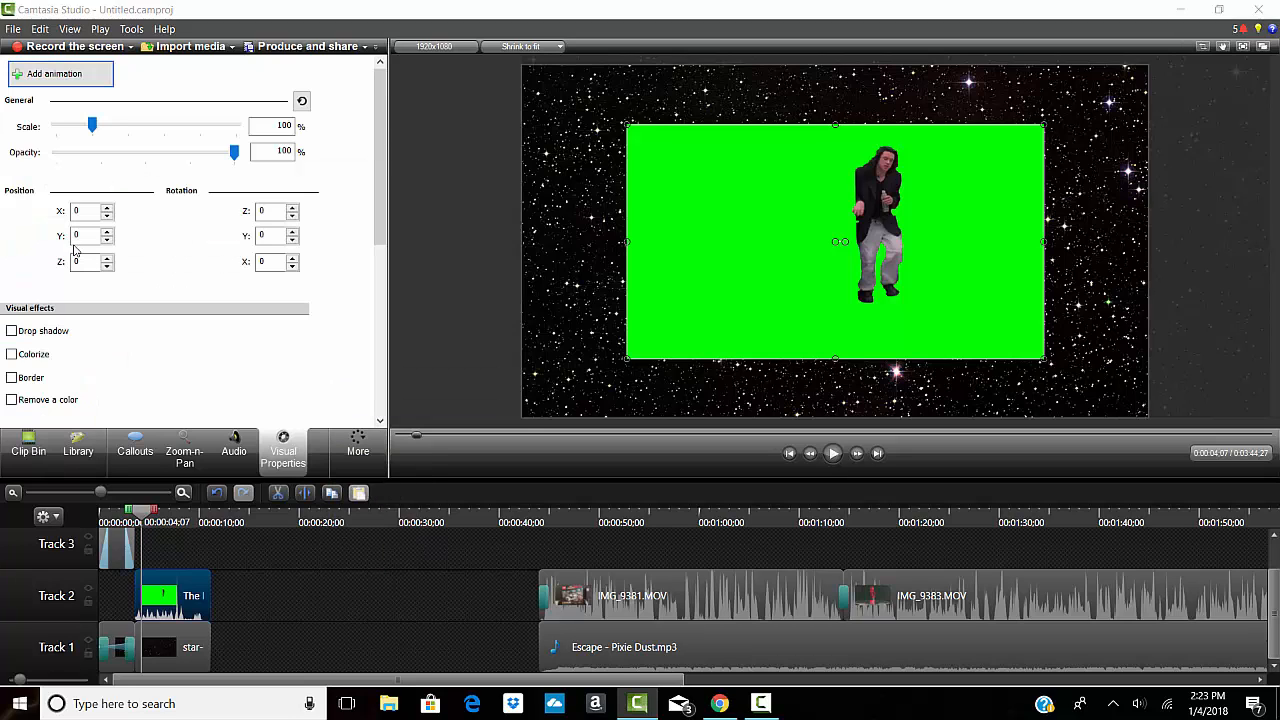
scroll(78, 263, down, 1)
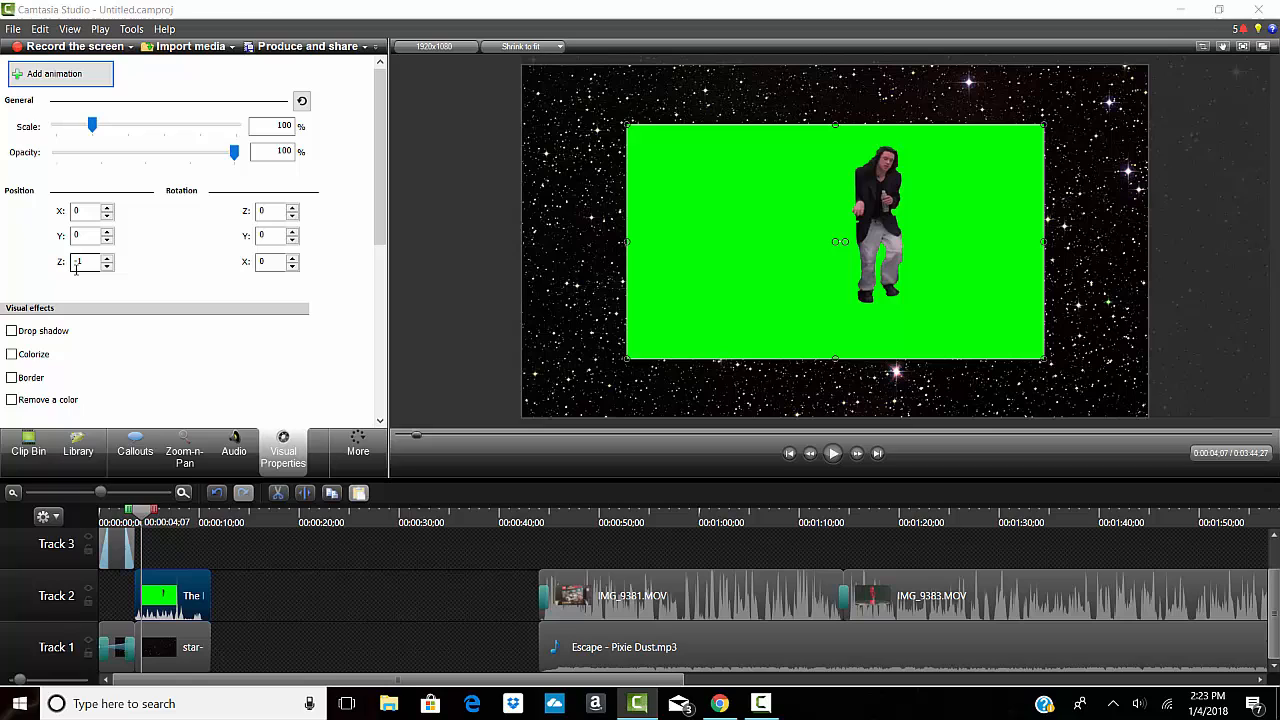
click(11, 400)
scroll(107, 345, down, 1)
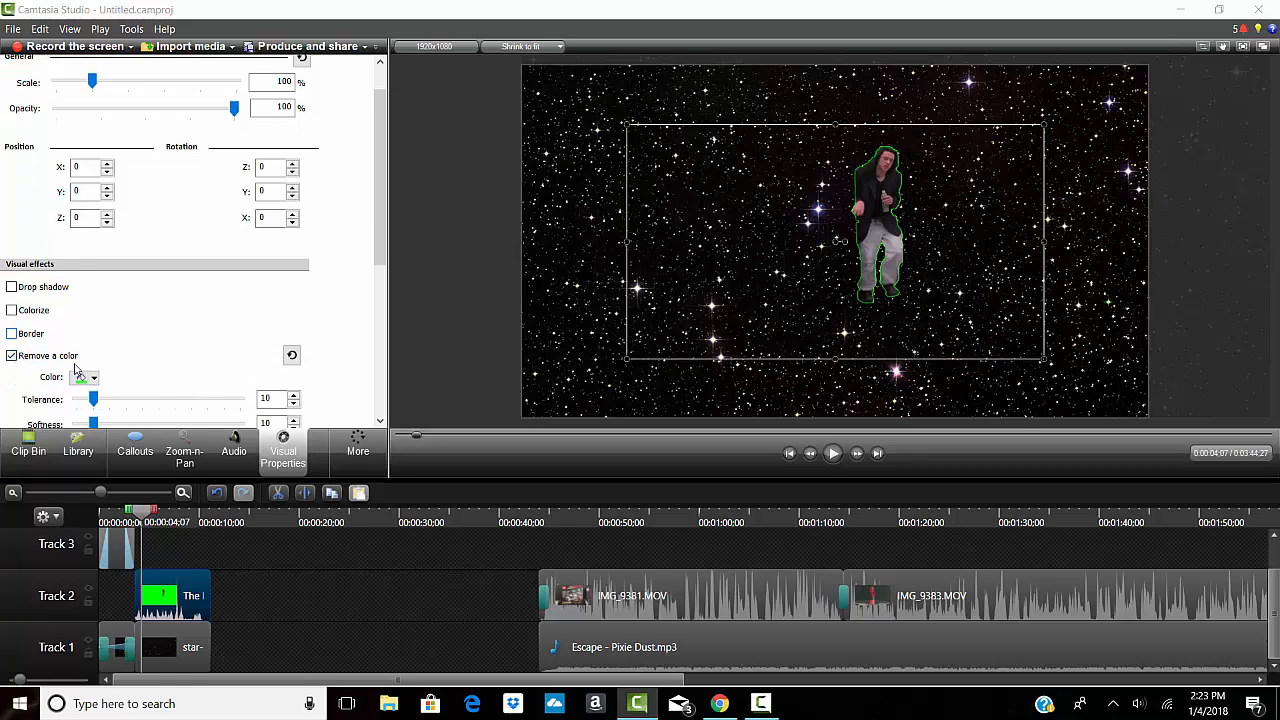
- View the color choices for the removal effect and compare the clip with Remove a color off and on
click(85, 377)
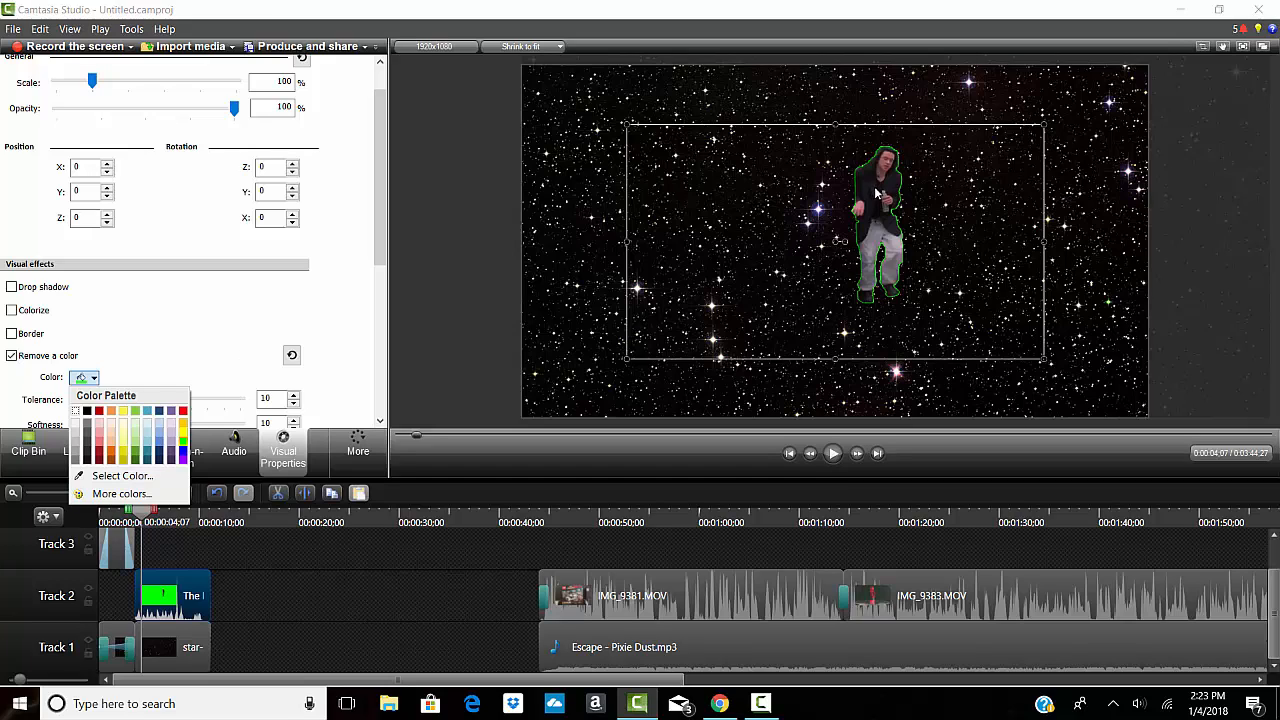
click(11, 360)
click(11, 356)
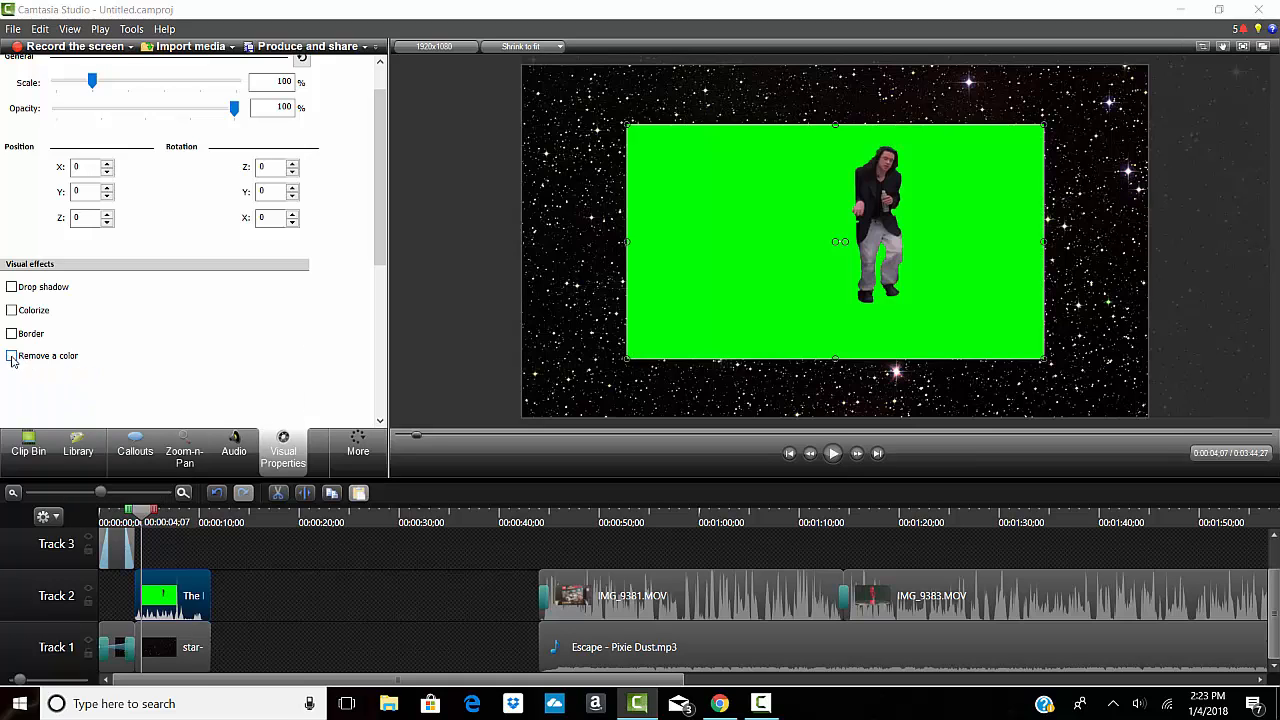
click(11, 356)
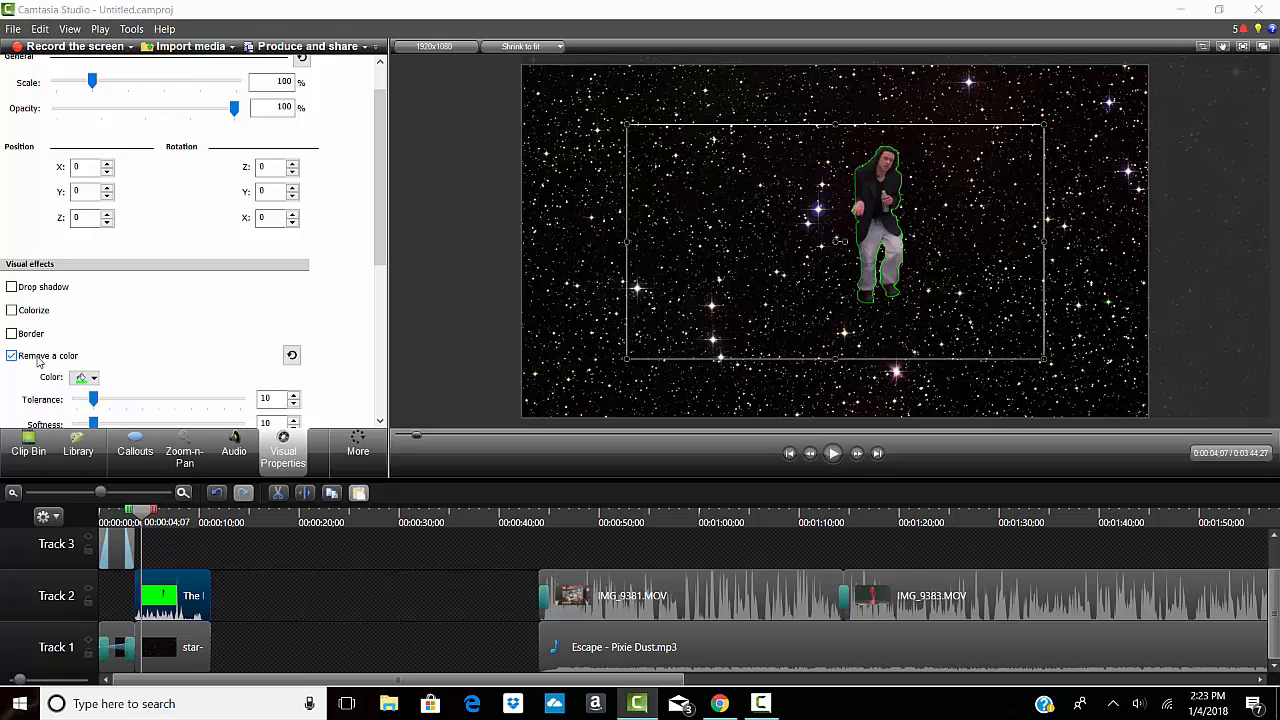
- Compare the green screen clip with Remove a color off and on, and raise the effect's Tolerance to 73
click(11, 356)
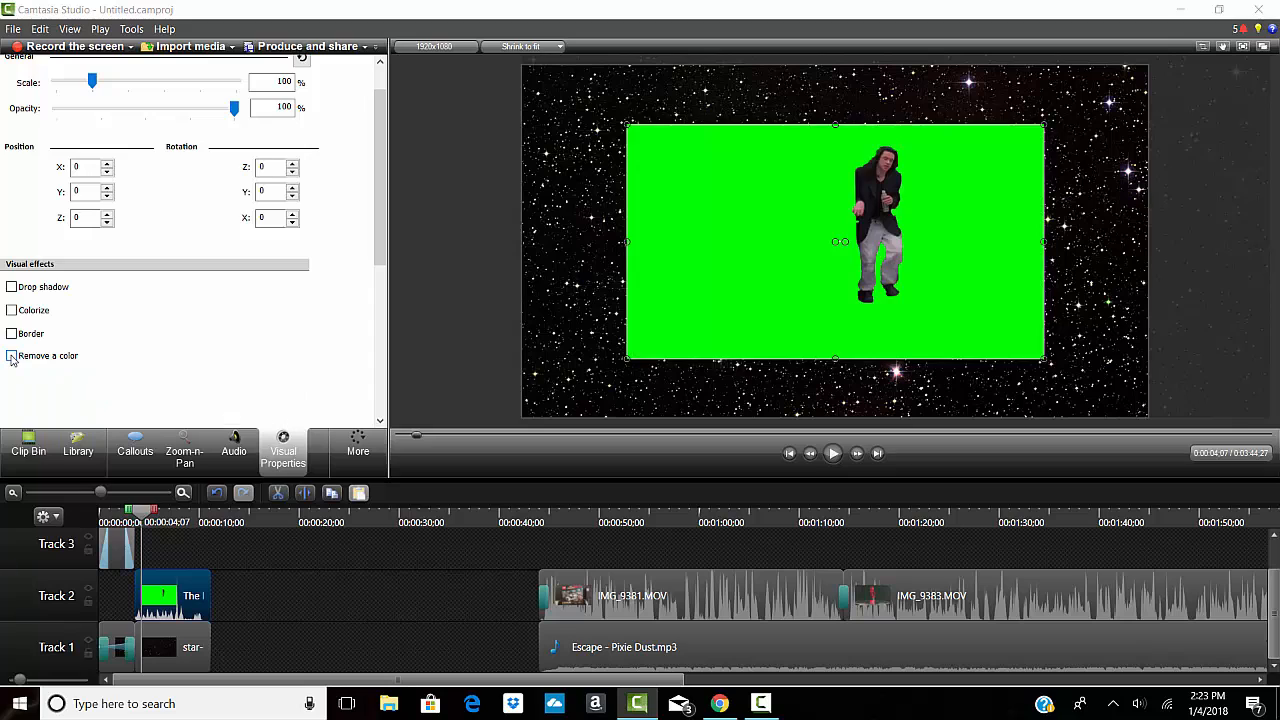
click(11, 356)
click(93, 378)
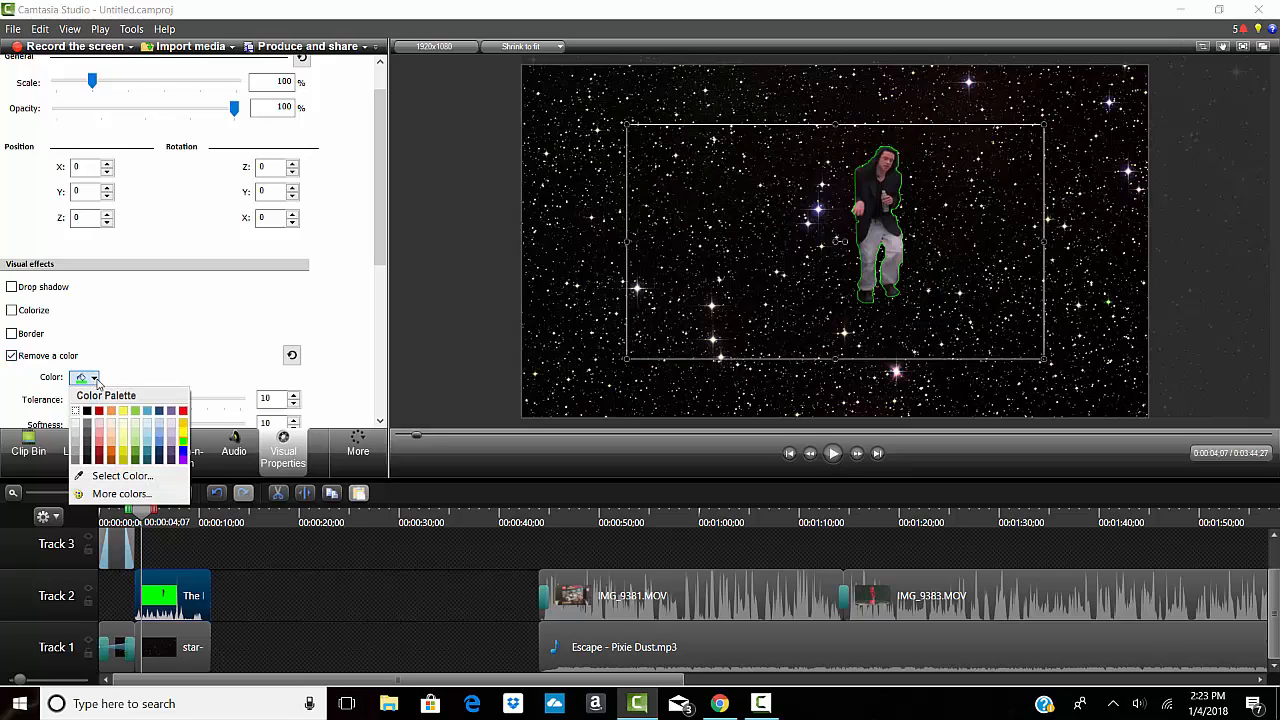
scroll(140, 371, down, 5)
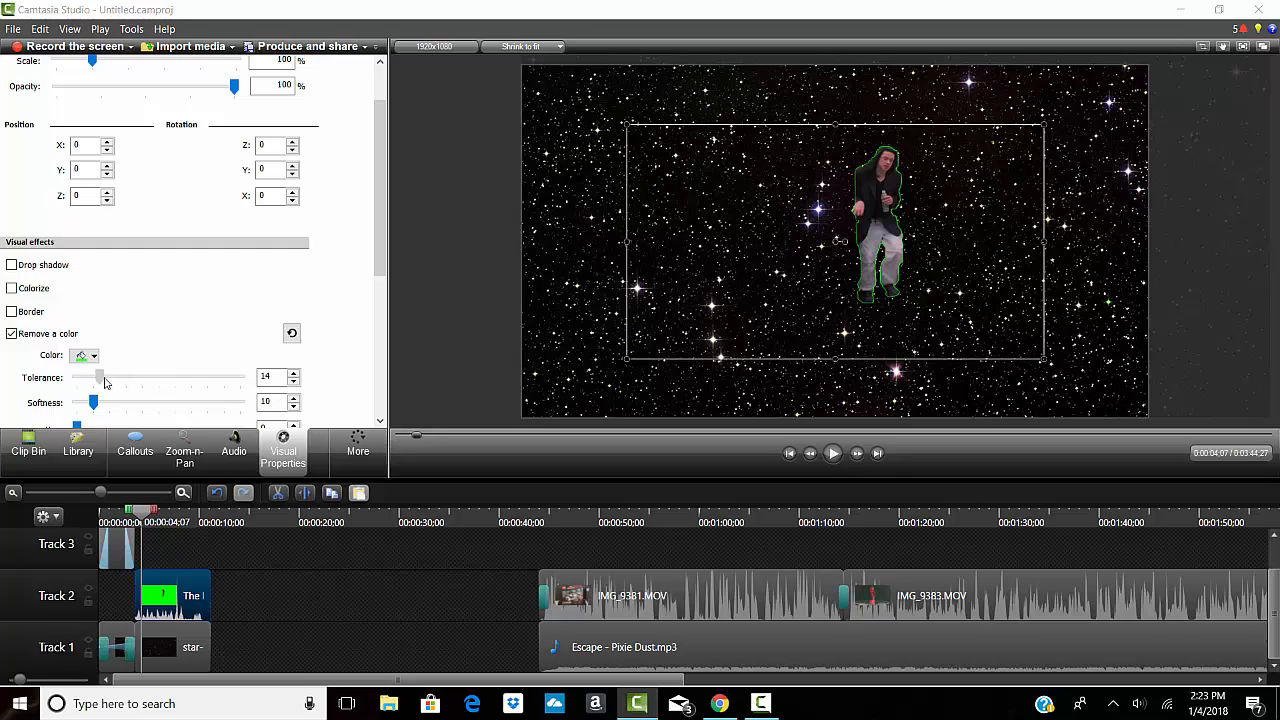
drag(105, 383, 187, 388)
drag(1047, 361, 1279, 641)
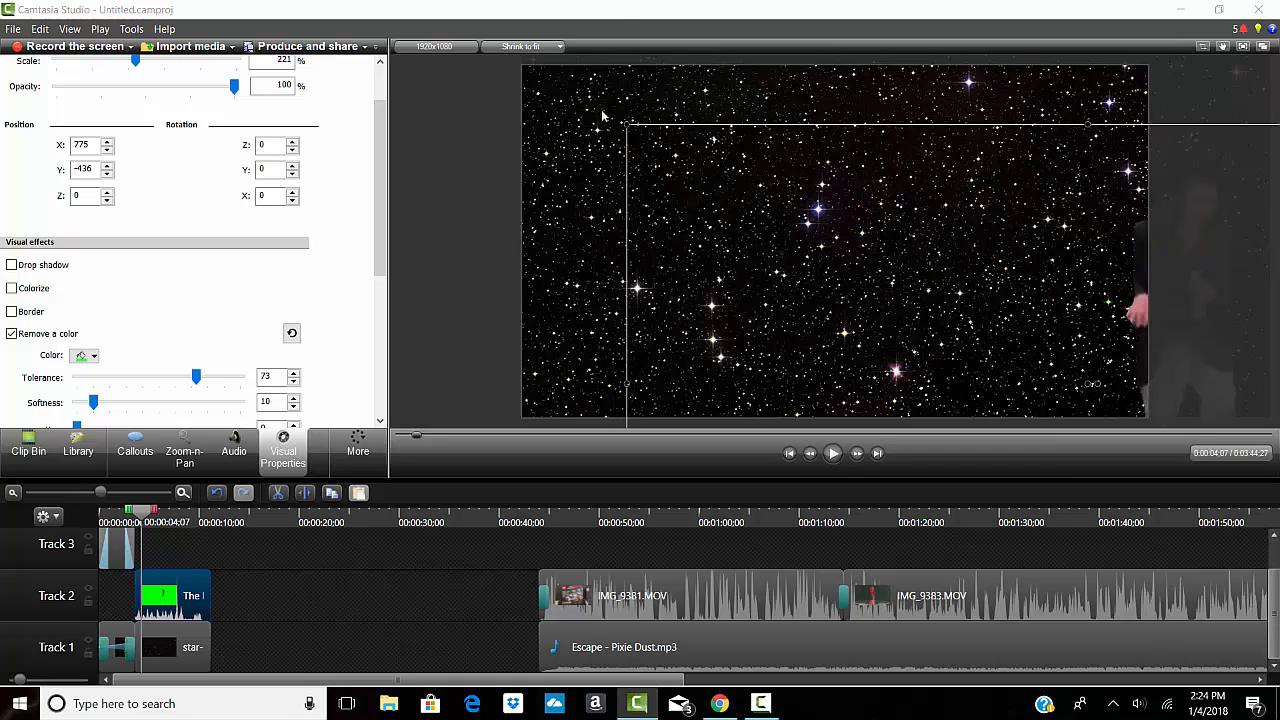
drag(626, 124, 668, 220)
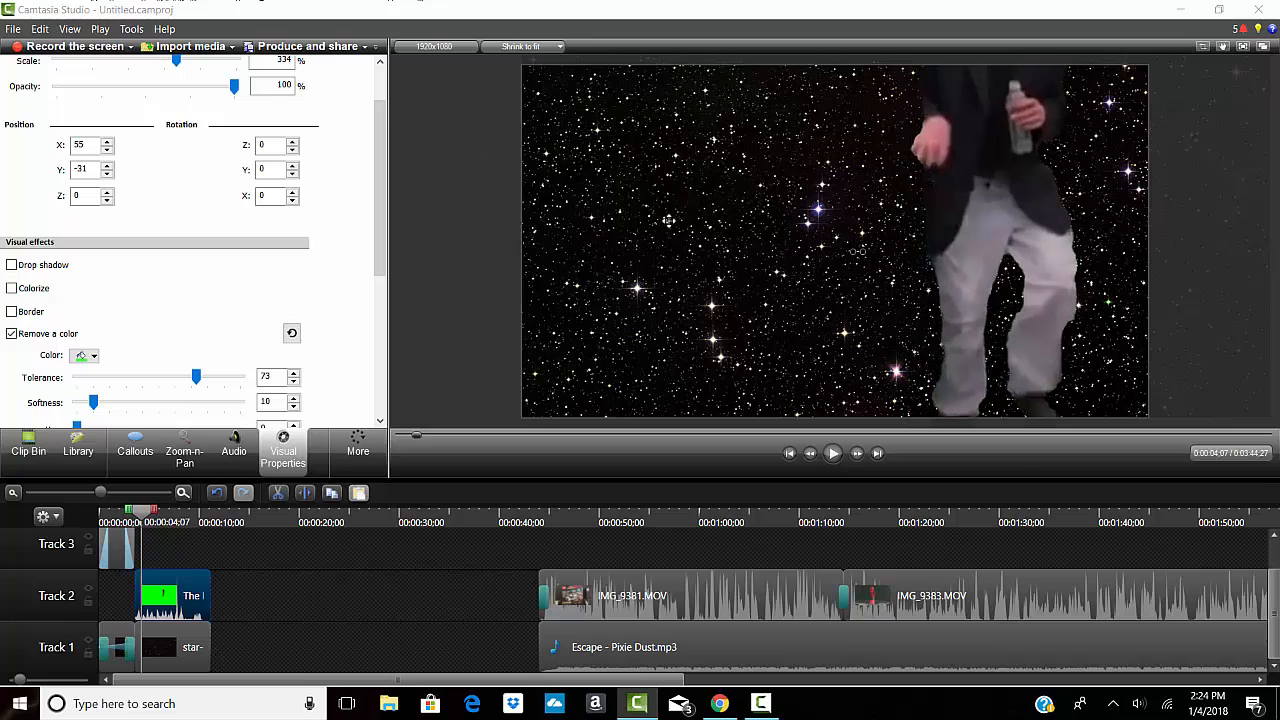
drag(744, 257, 562, 163)
click(617, 172)
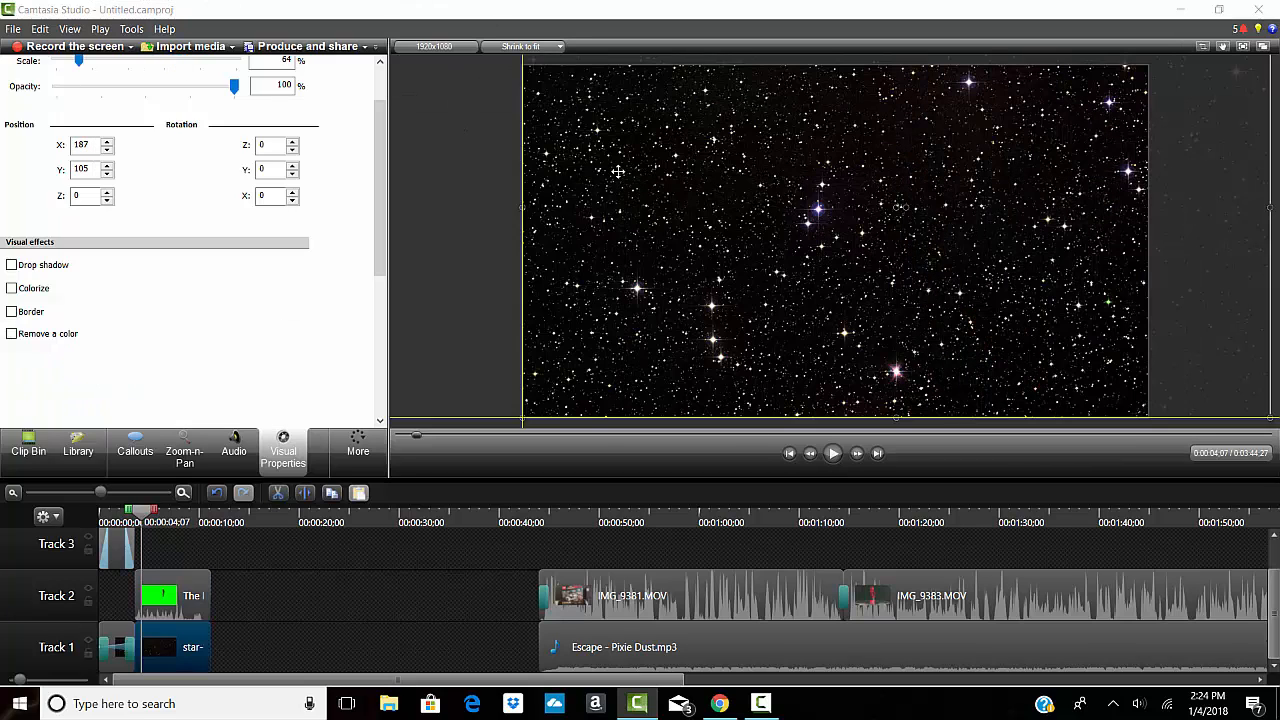
click(217, 493)
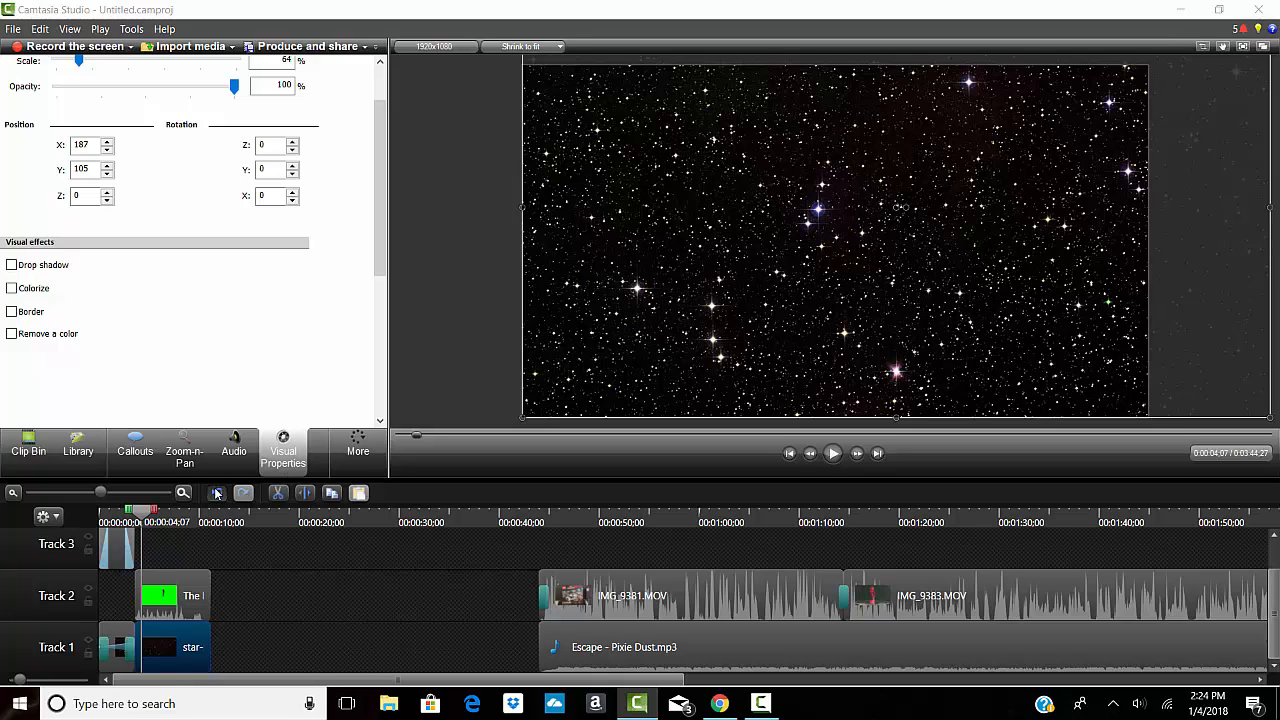
click(217, 493)
- Resize and reposition the green screen clip to fill the whole canvas, at 150% scale and position 0, 0
drag(1080, 350, 829, 361)
drag(945, 375, 683, 117)
drag(598, 113, 843, 250)
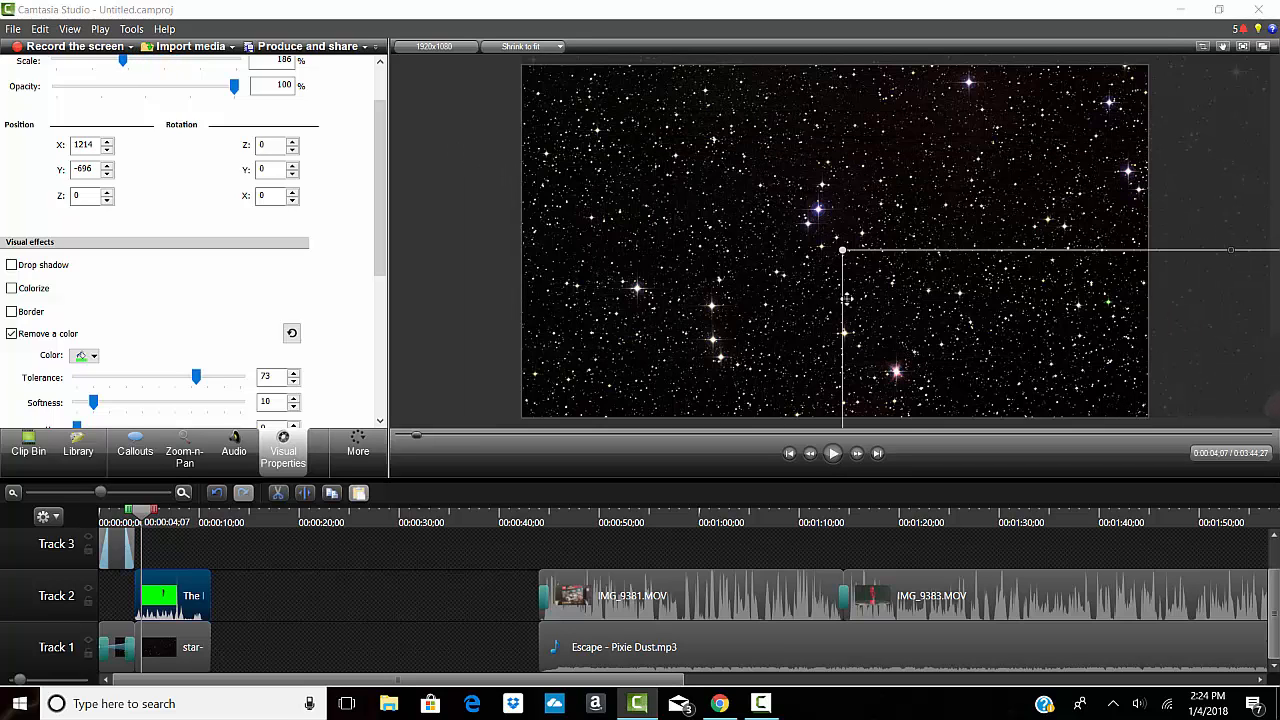
drag(927, 328, 698, 222)
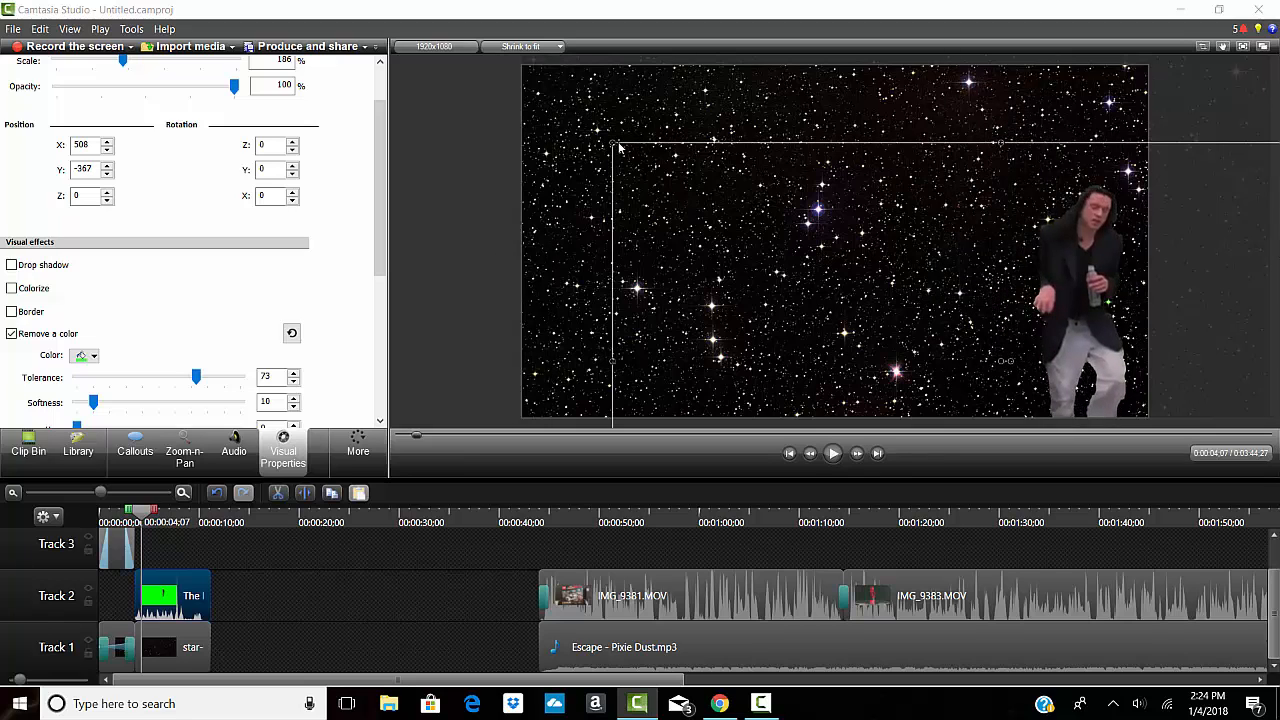
drag(619, 147, 584, 94)
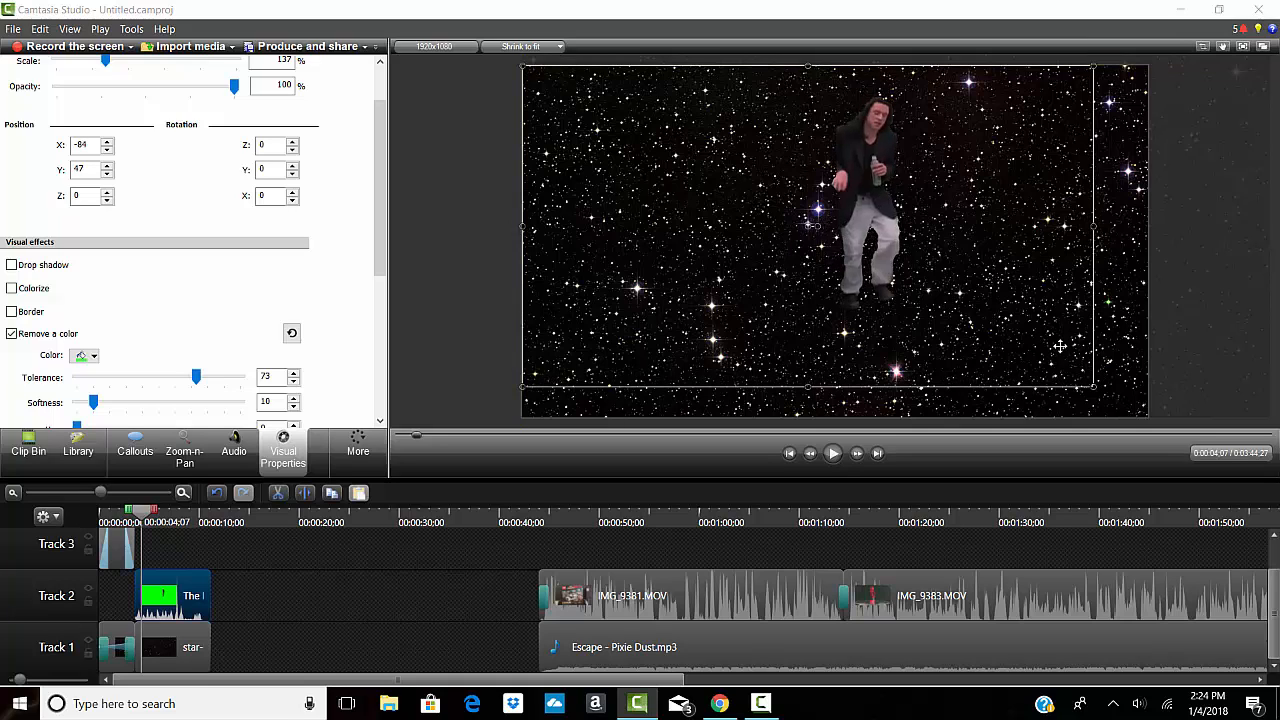
drag(1093, 381, 1128, 414)
click(488, 280)
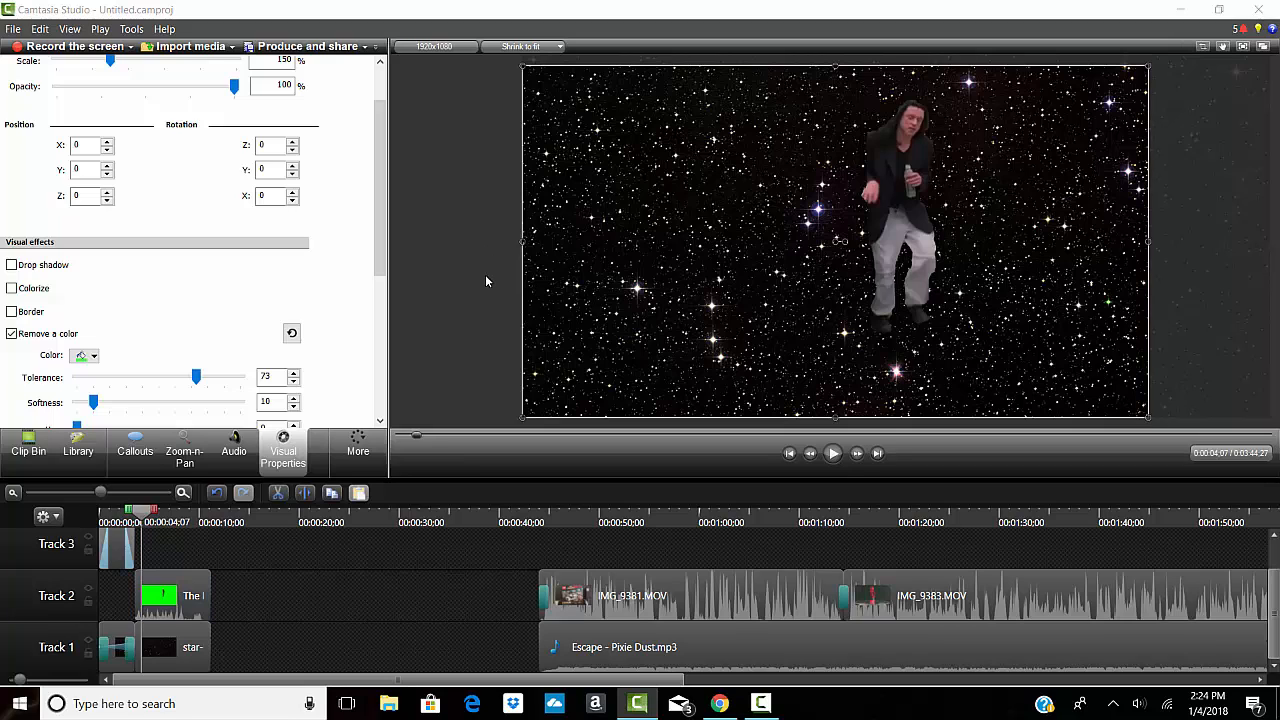
- Adjust the green screen clip's color removal to Tolerance 75, Softness 11, Hue 100 and Defringe 1
click(883, 232)
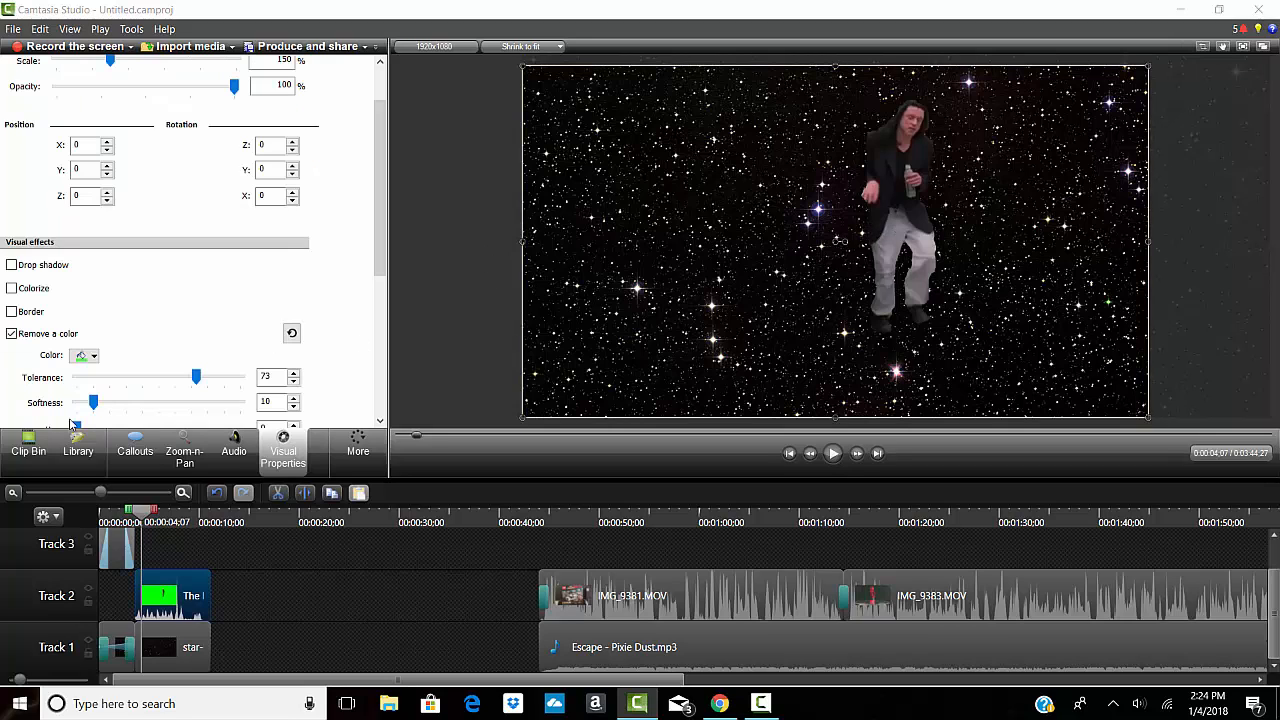
mouse_move(113, 405)
mouse_down()
mouse_move(150, 406)
mouse_move(78, 405)
mouse_move(200, 410)
mouse_move(78, 405)
mouse_move(94, 413)
mouse_up()
scroll(120, 255, down, 1)
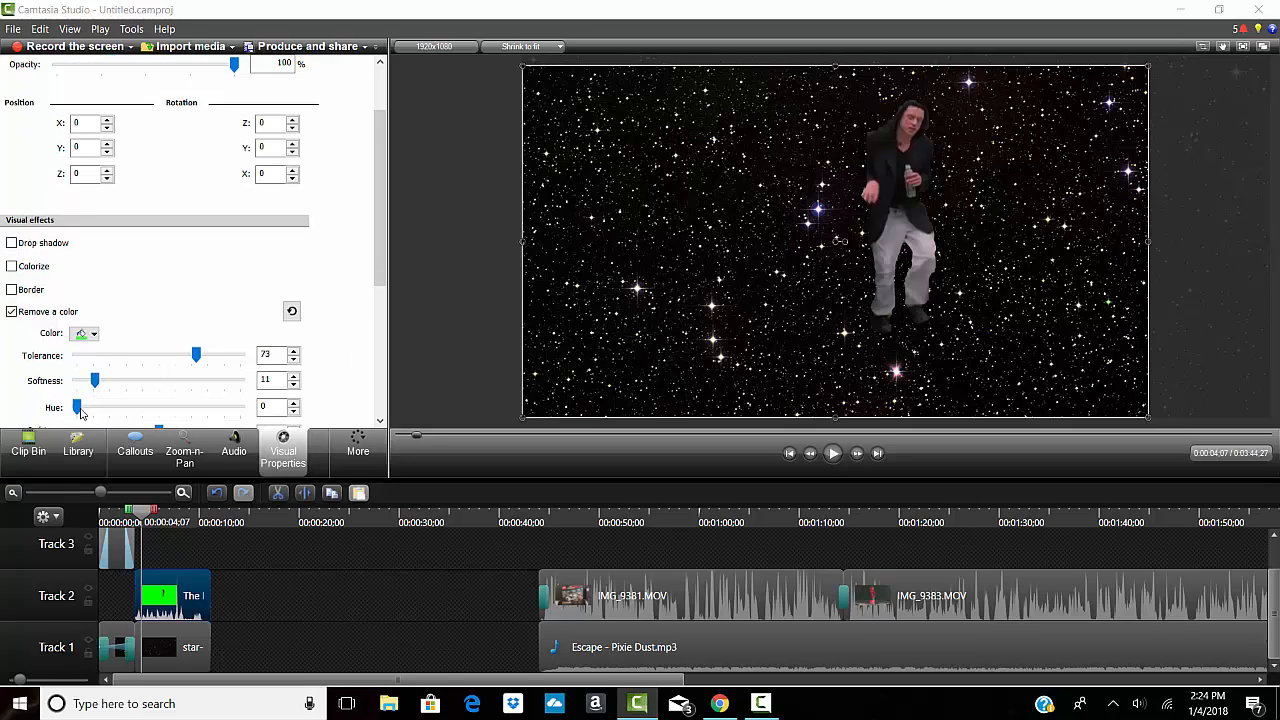
drag(78, 414, 1200, 510)
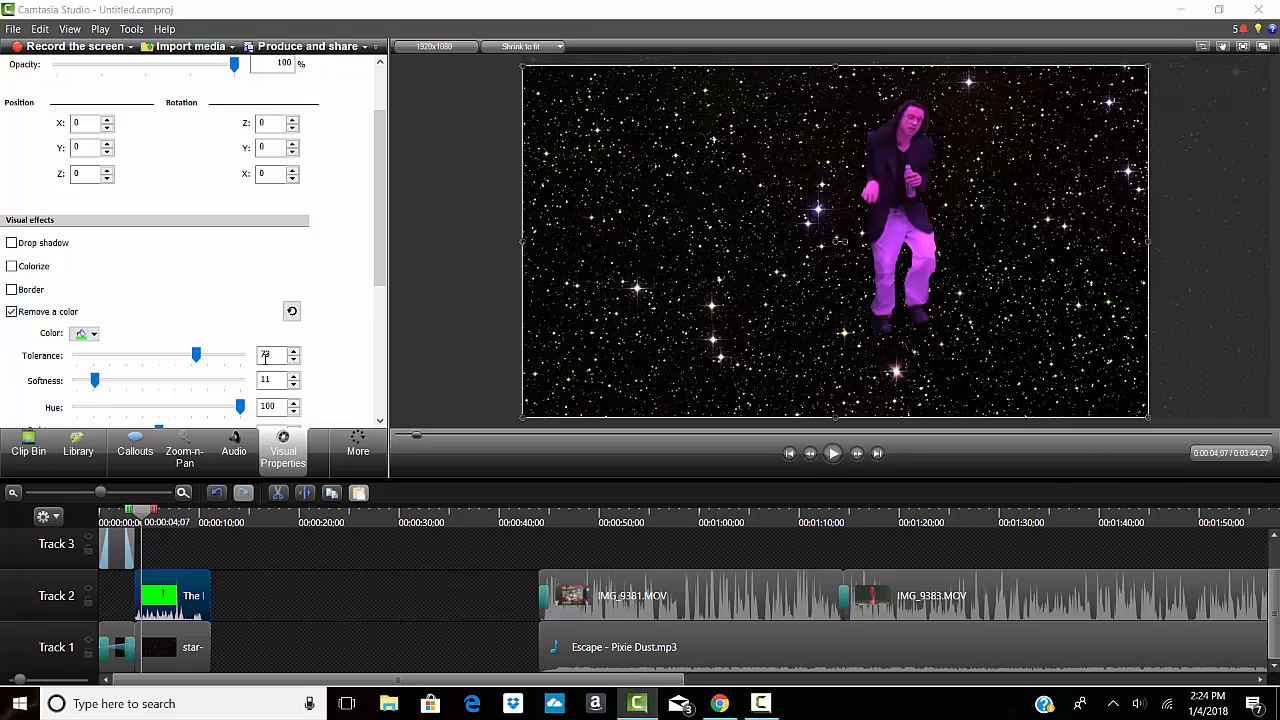
scroll(237, 320, down, 3)
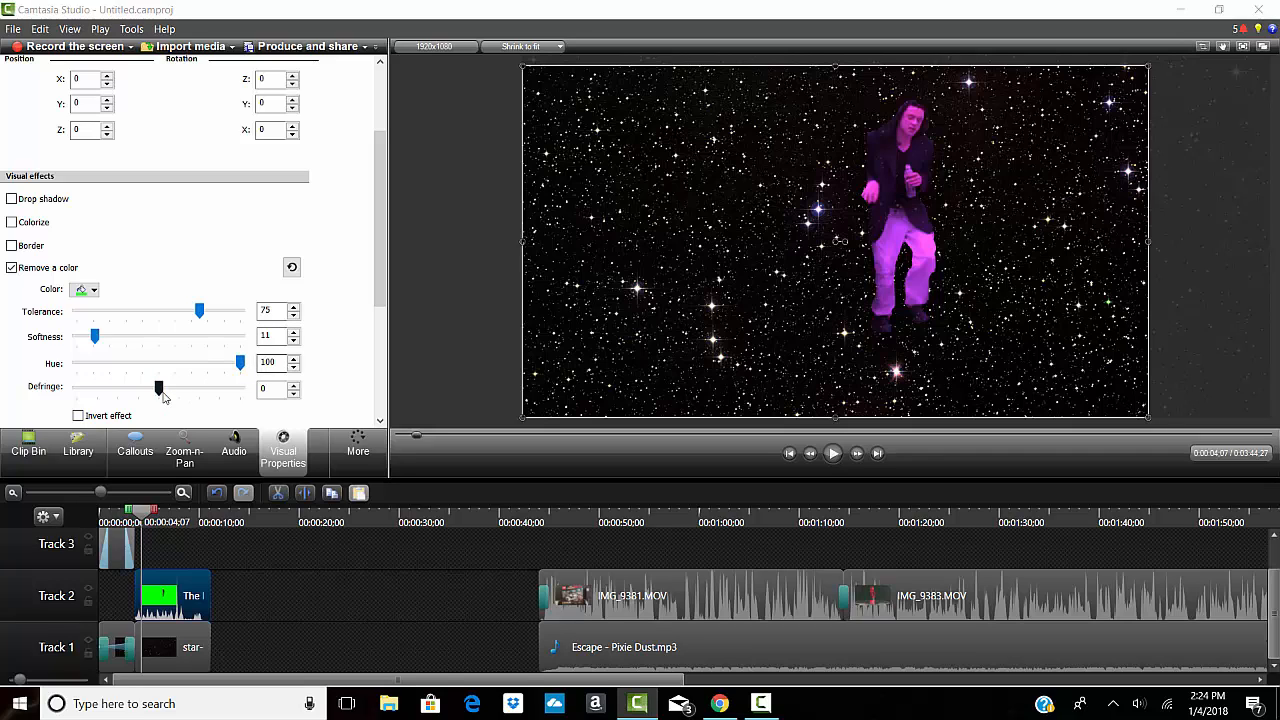
mouse_move(165, 397)
mouse_down()
mouse_move(245, 392)
mouse_move(185, 398)
mouse_move(209, 392)
mouse_move(125, 382)
mouse_move(176, 392)
mouse_move(152, 392)
mouse_move(165, 398)
mouse_up()
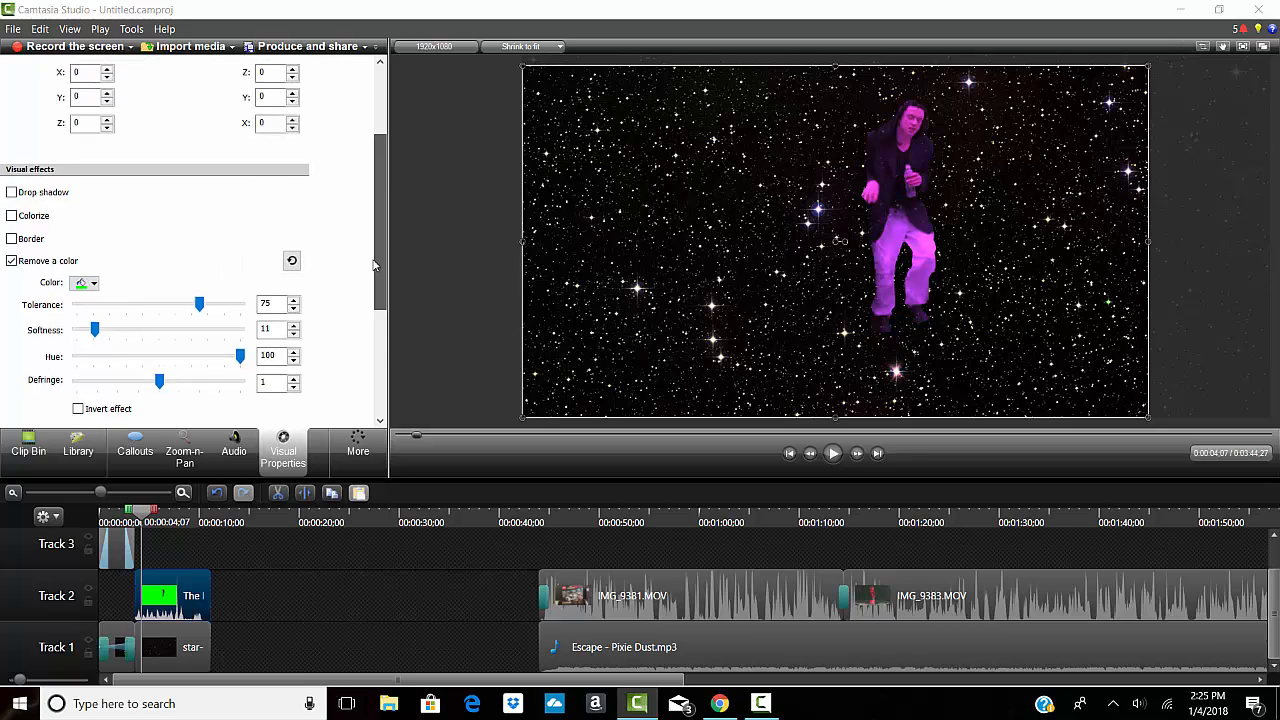
- Try the Invert effect option of Remove a color on the green screen clip and turn it back off
scroll(361, 355, down, 5)
scroll(361, 355, up, 2)
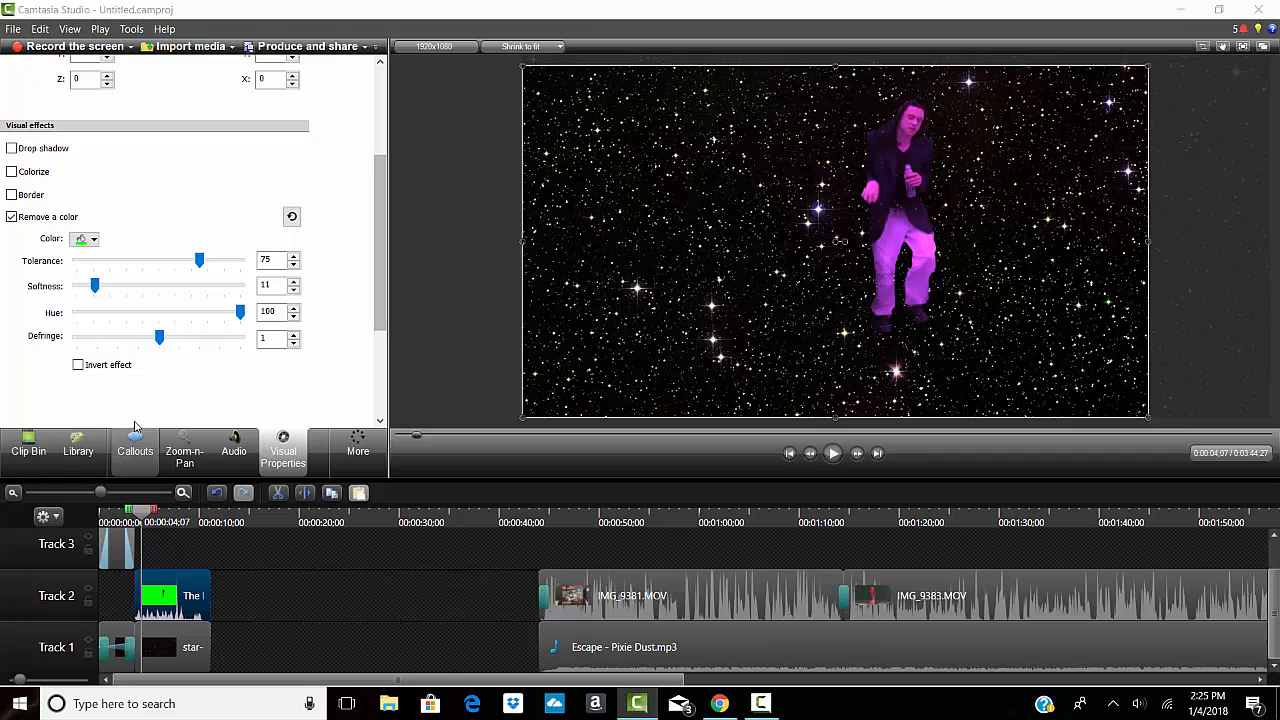
click(78, 366)
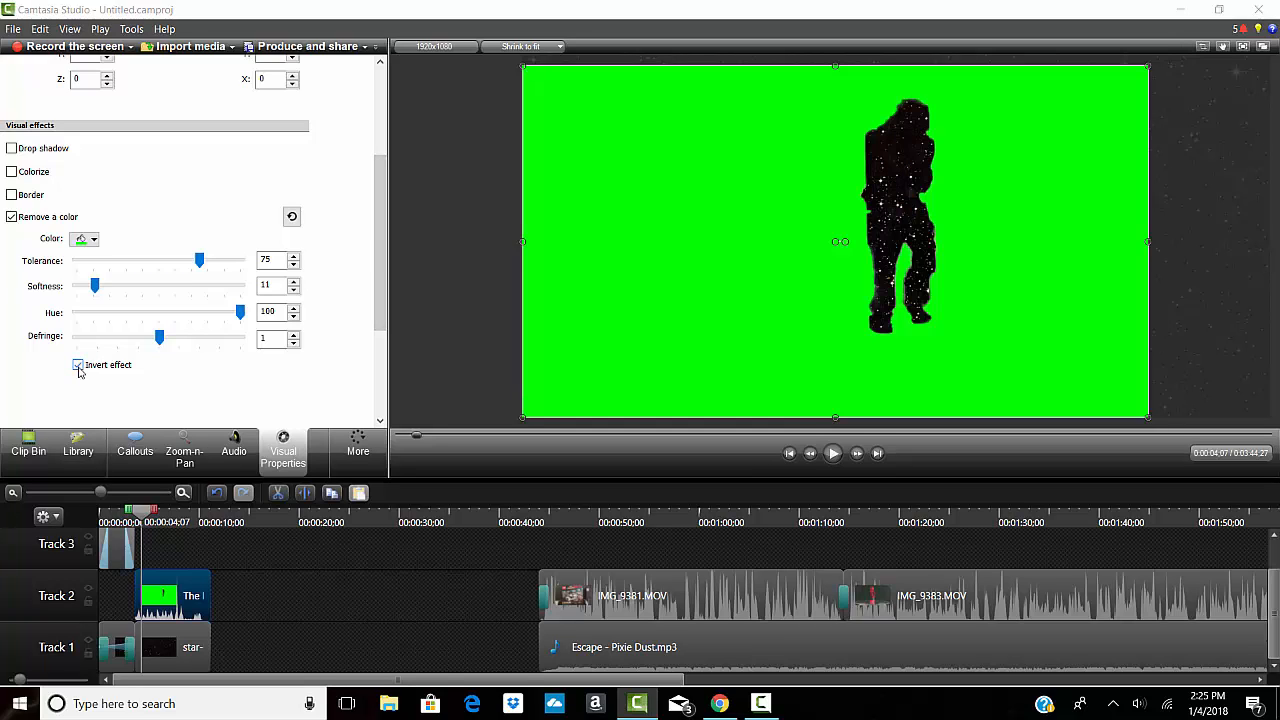
click(78, 366)
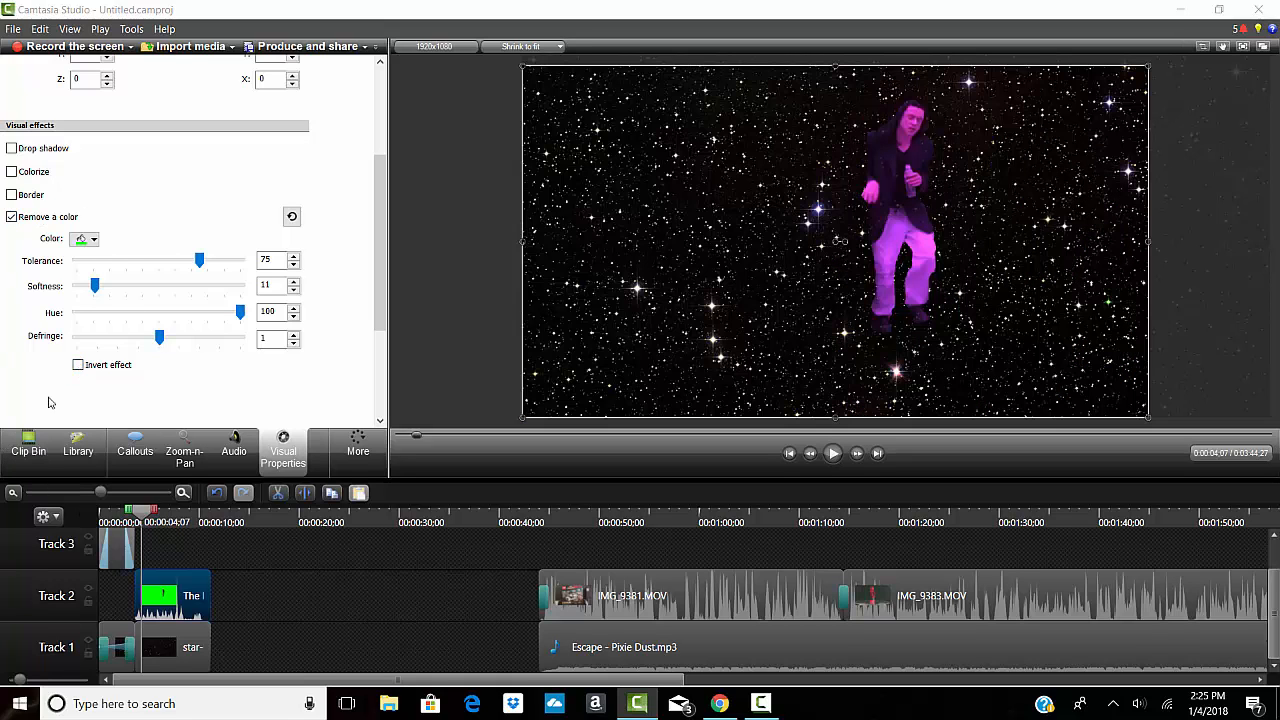
- Play the project from the beginning through the green screen clip to review the keyed result
click(28, 458)
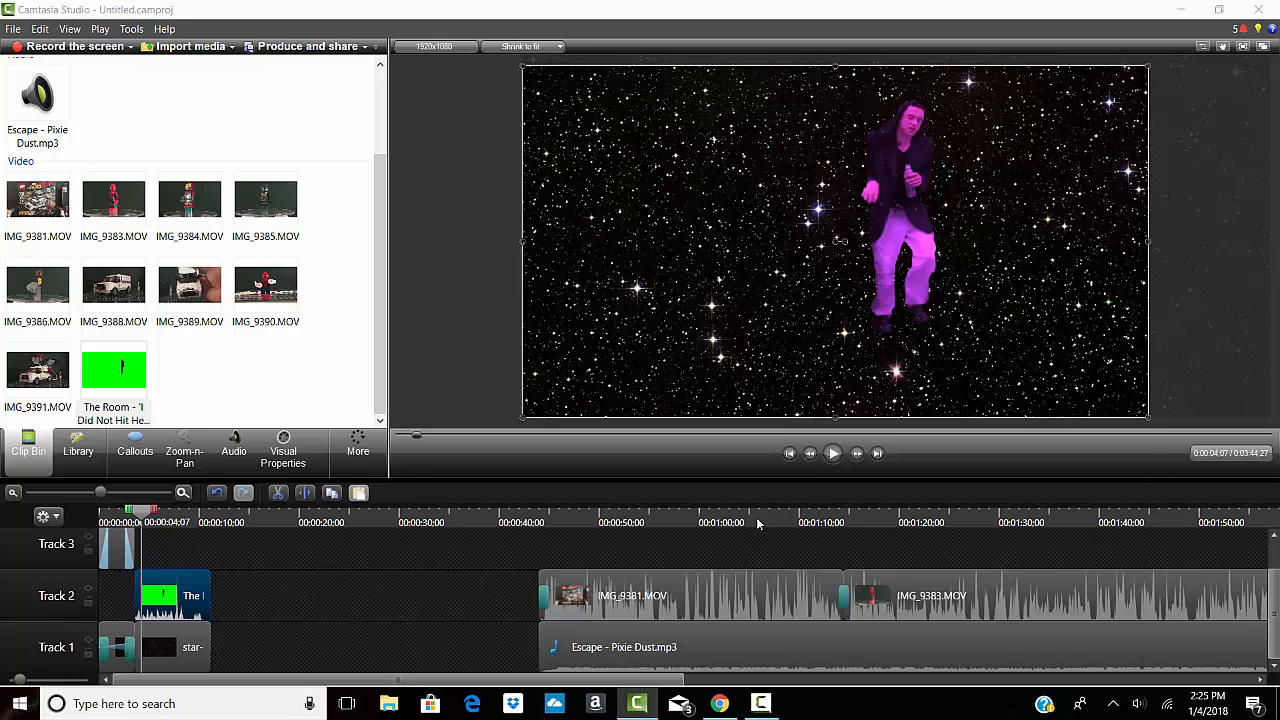
drag(416, 436, 400, 436)
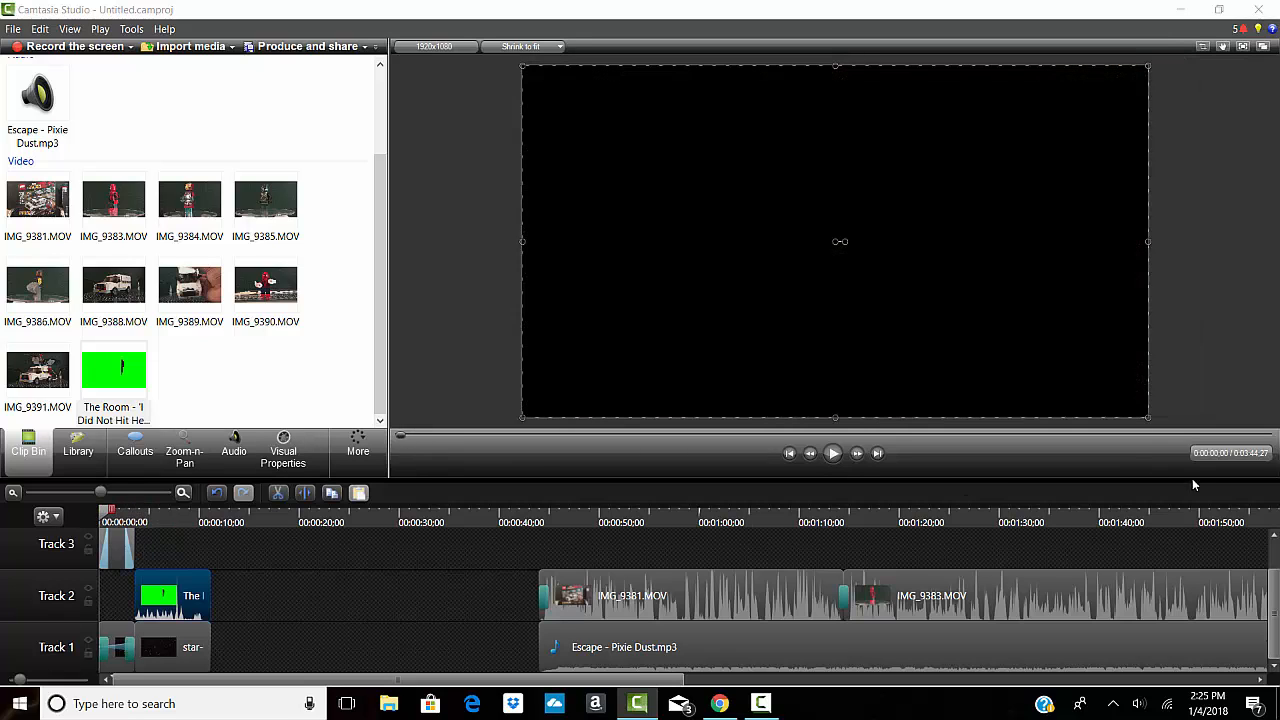
click(831, 453)
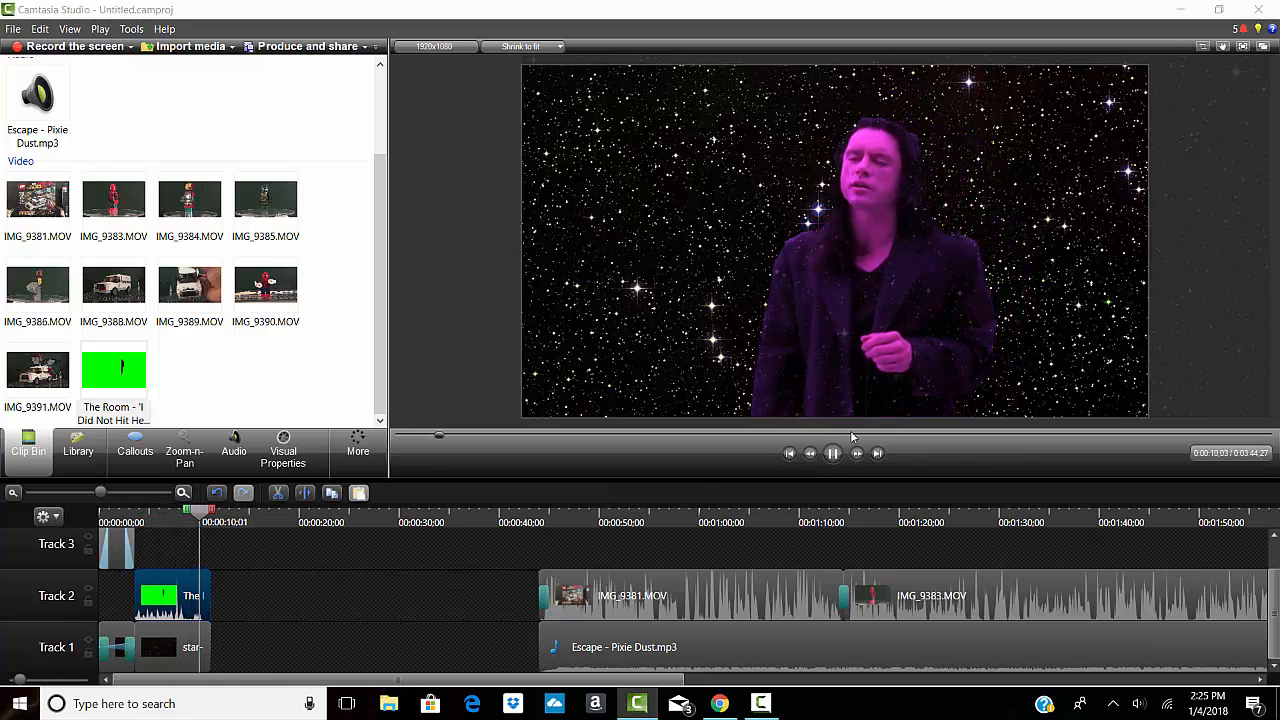
click(834, 462)
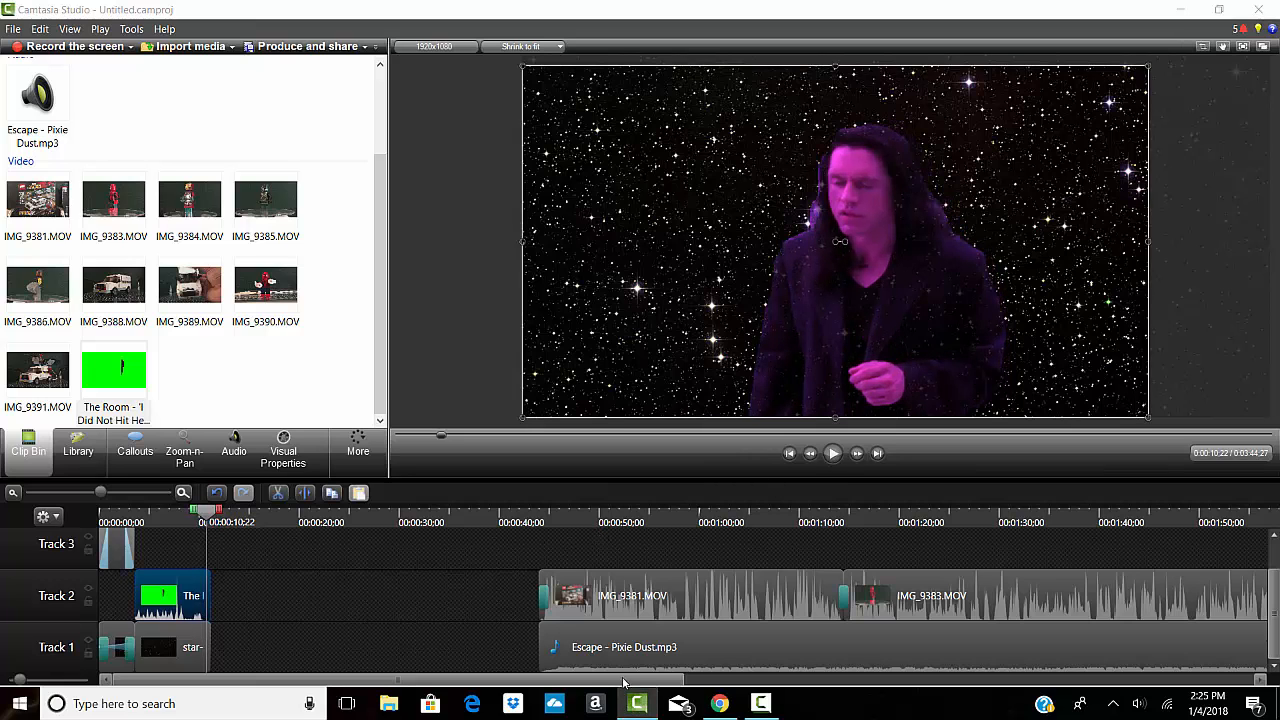
drag(494, 594, 1262, 600)
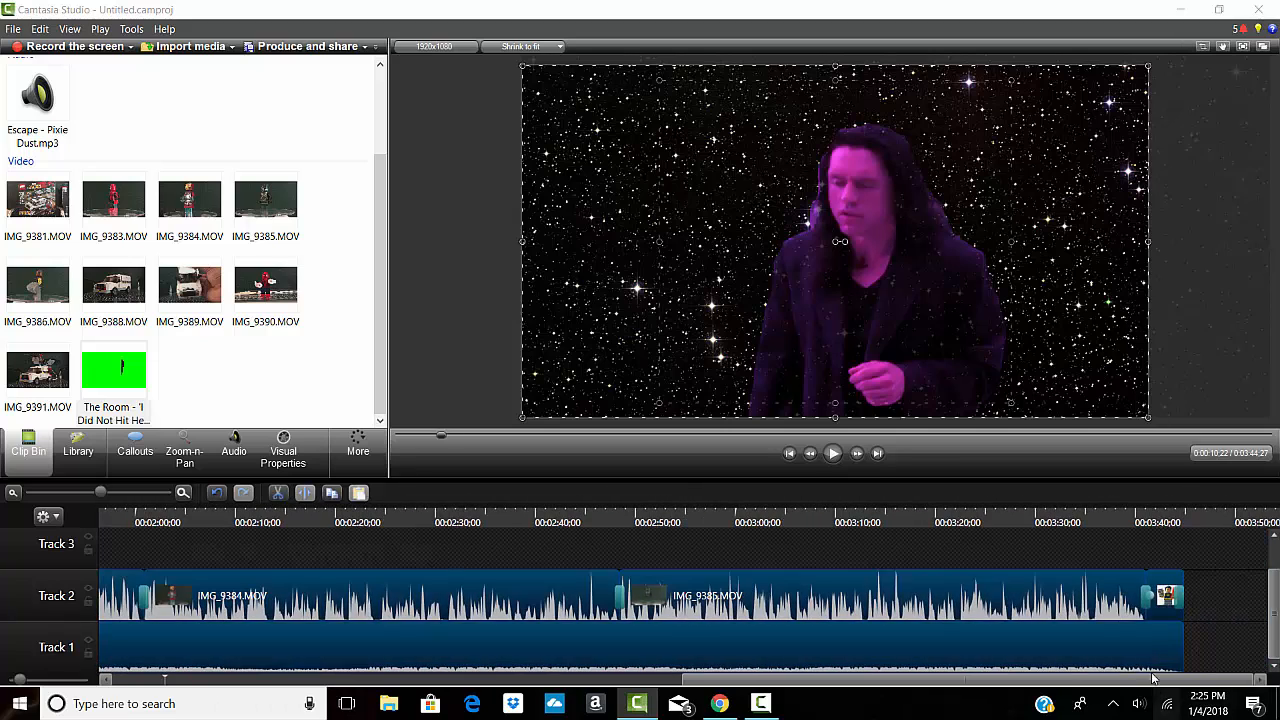
drag(1147, 682, 438, 703)
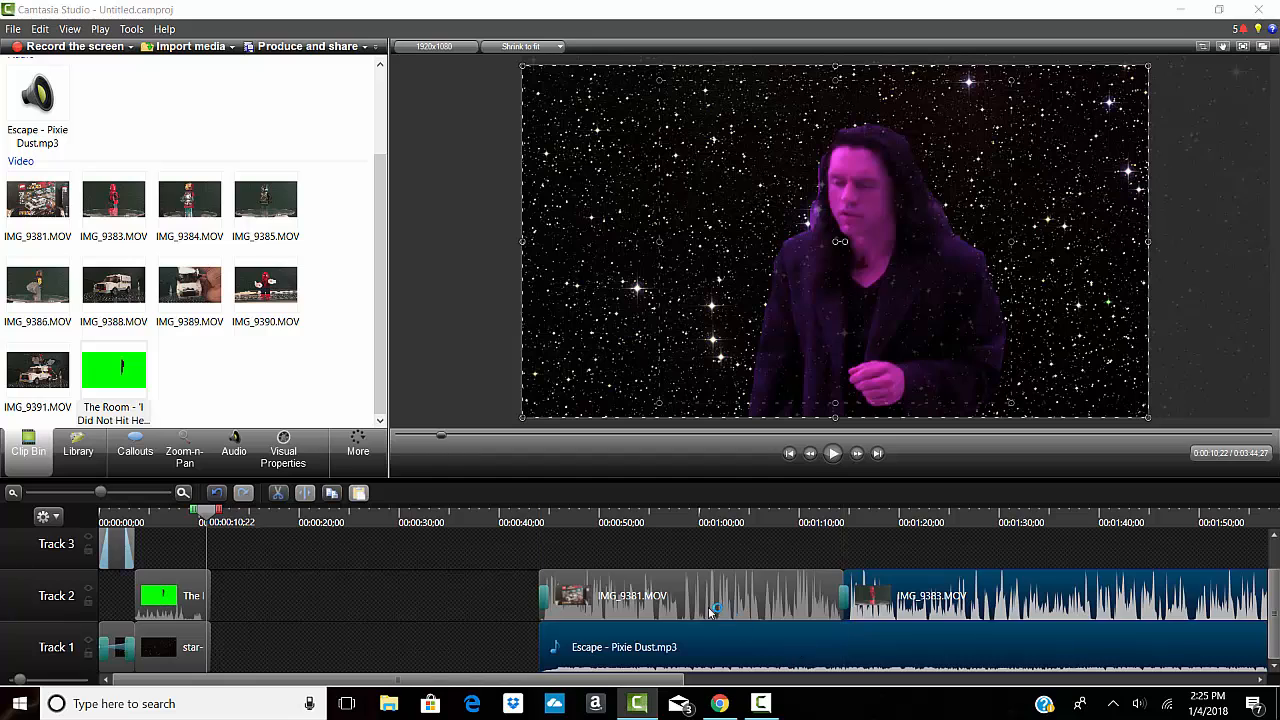
mouse_move(708, 607)
mouse_down()
mouse_move(642, 603)
mouse_move(712, 603)
mouse_up()
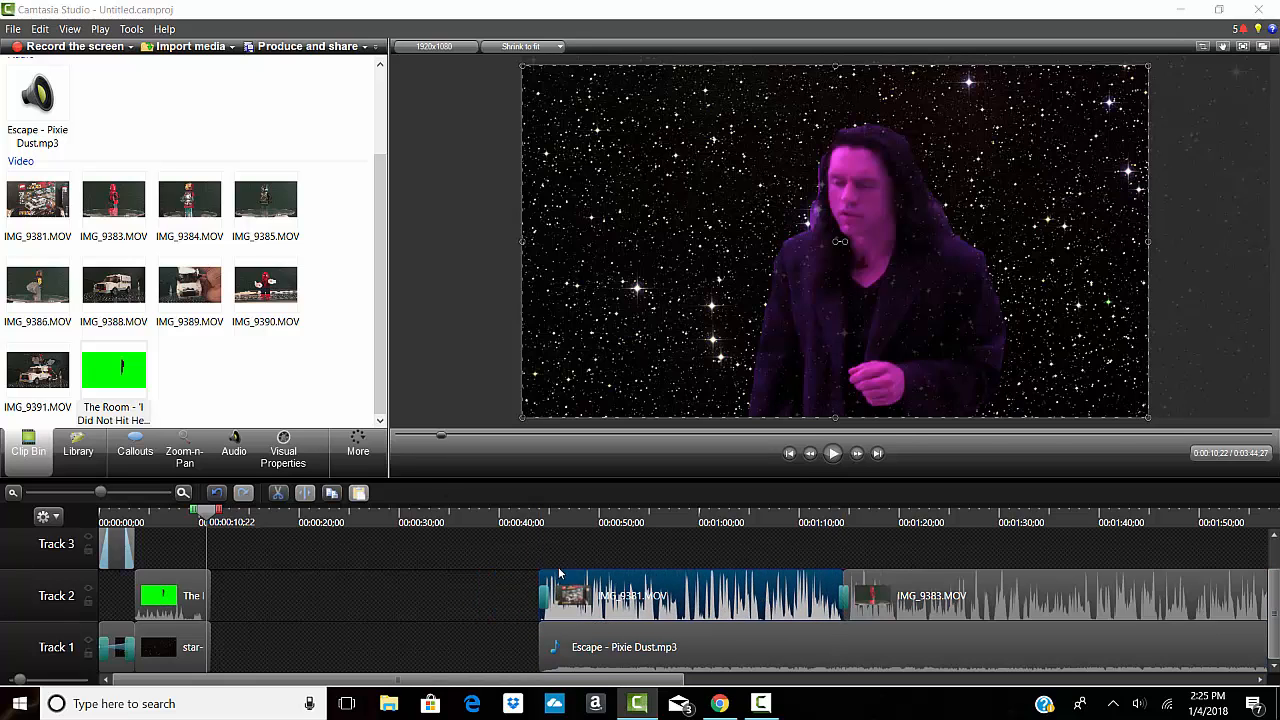
- Move all the IMG clips on Track 2 and the Escape - Pixie Dust music together to start right after the green screen clip
drag(515, 545, 1275, 655)
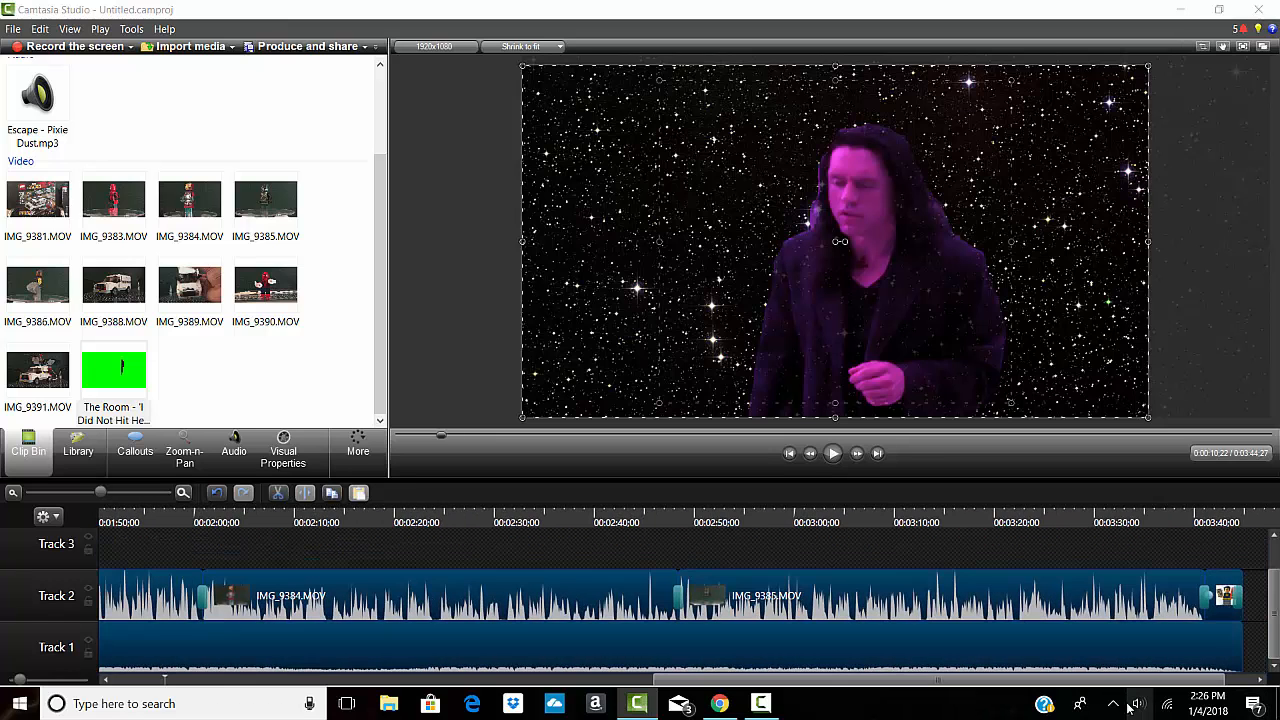
drag(1060, 676, 437, 673)
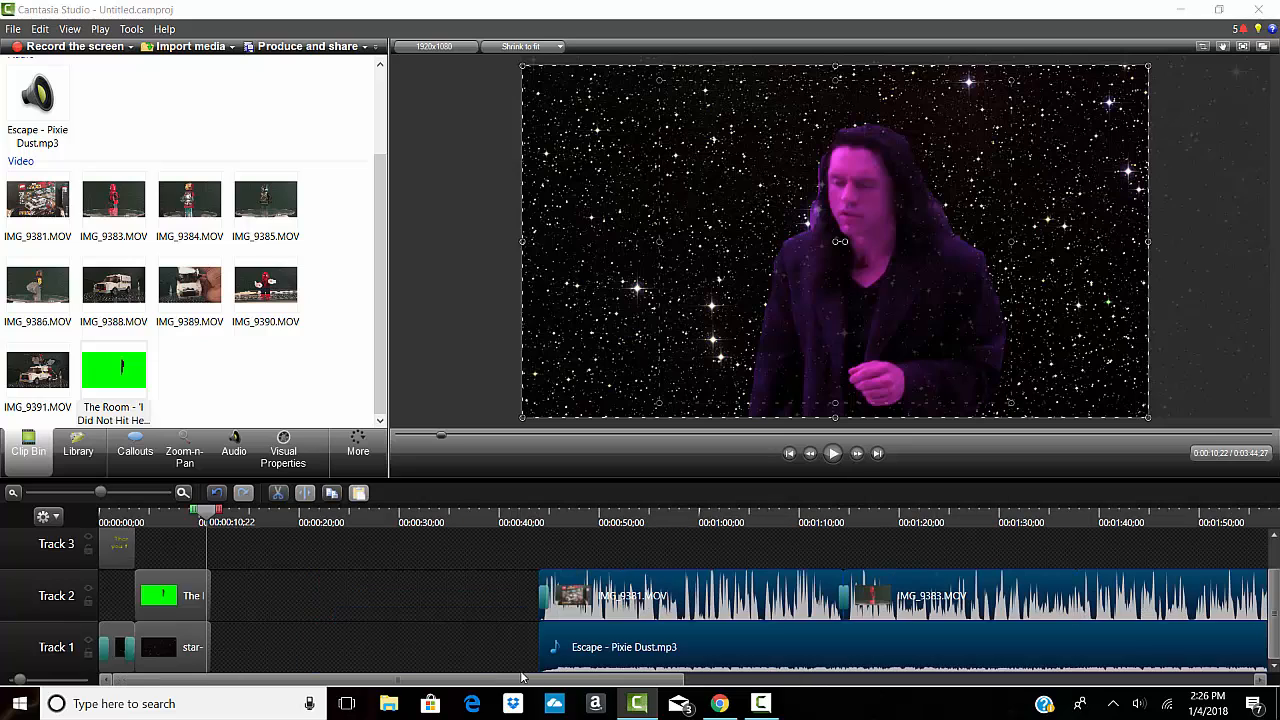
drag(795, 655, 426, 665)
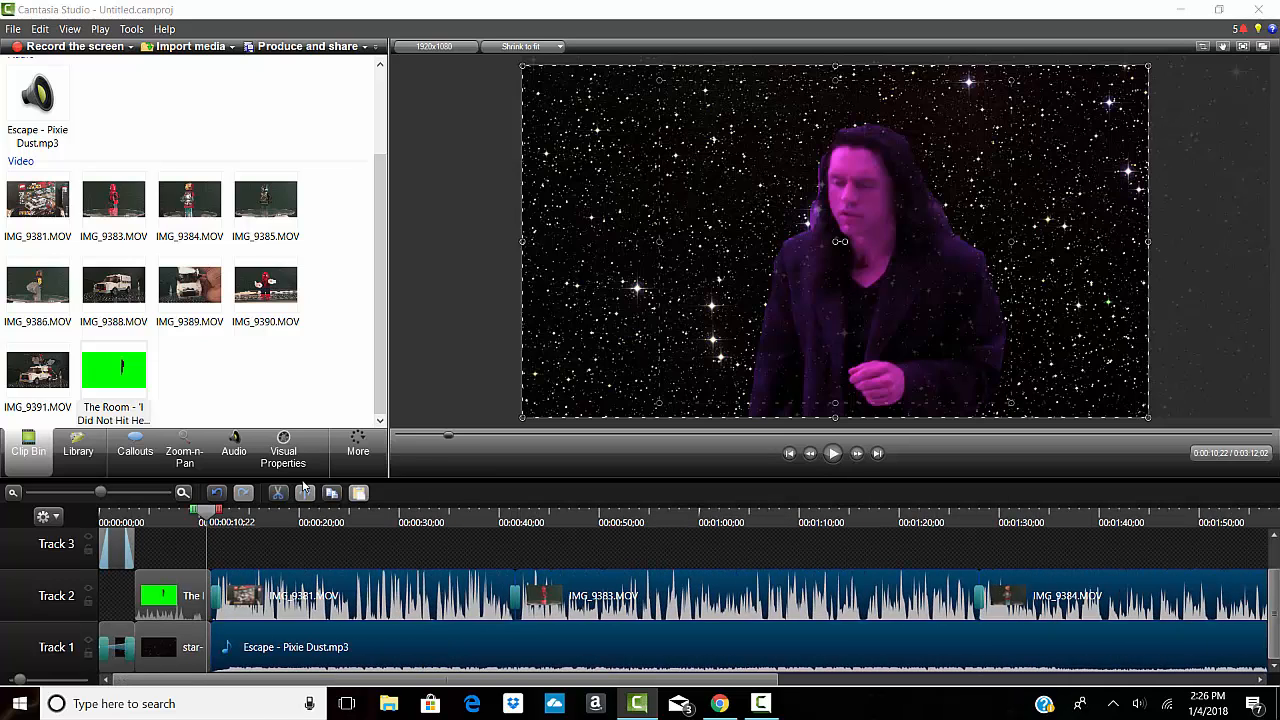
- Add a Fold transition to the end of the second star background on Track 1
click(357, 445)
click(362, 465)
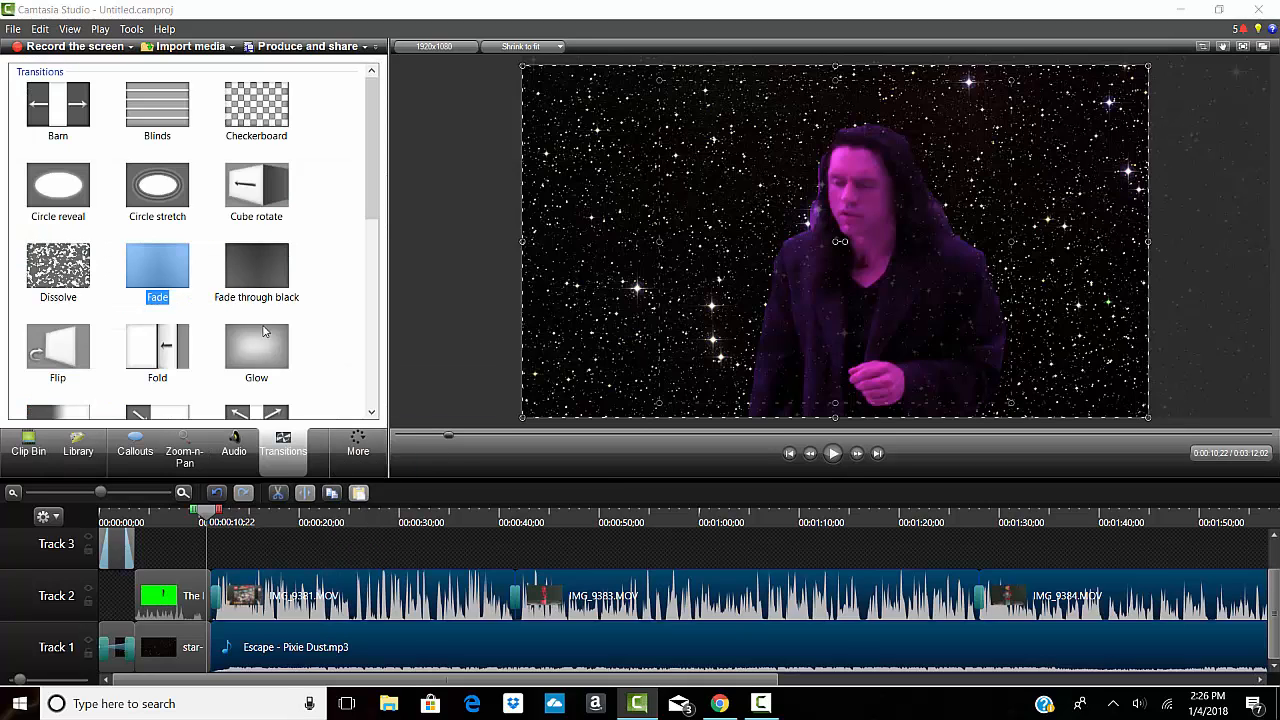
click(150, 346)
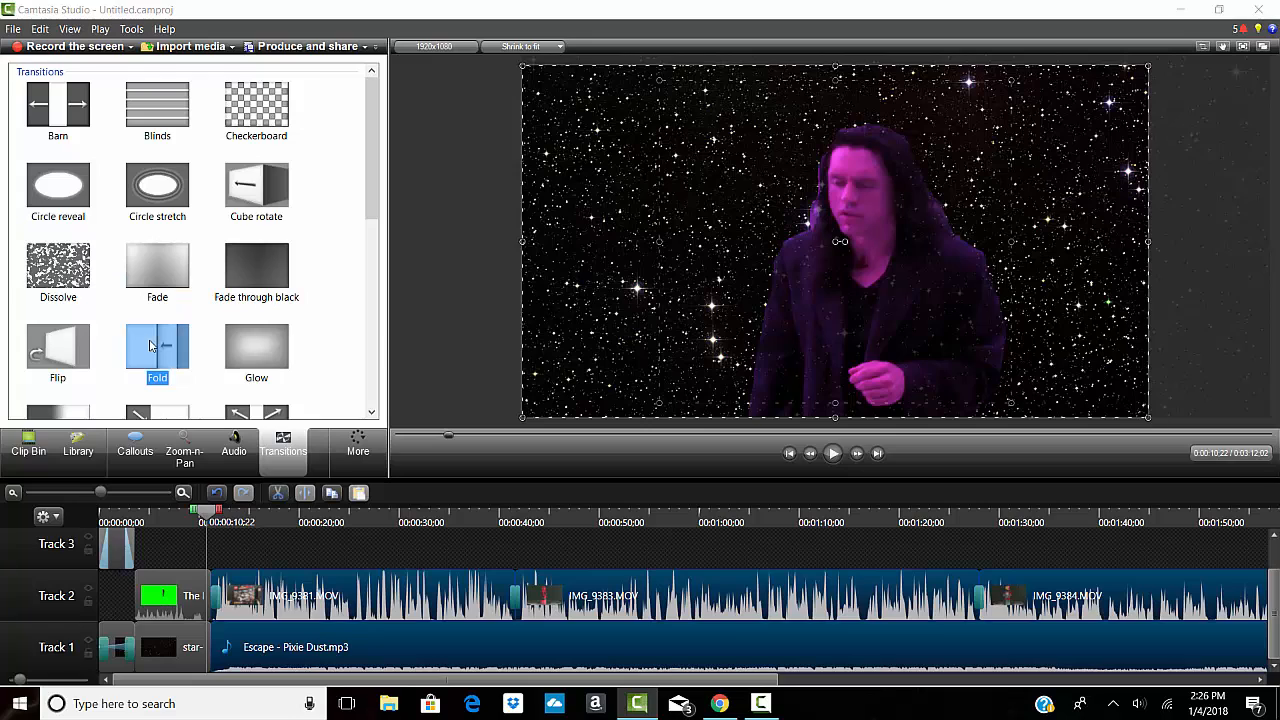
mouse_move(150, 346)
mouse_down()
mouse_move(212, 668)
mouse_move(206, 648)
mouse_up()
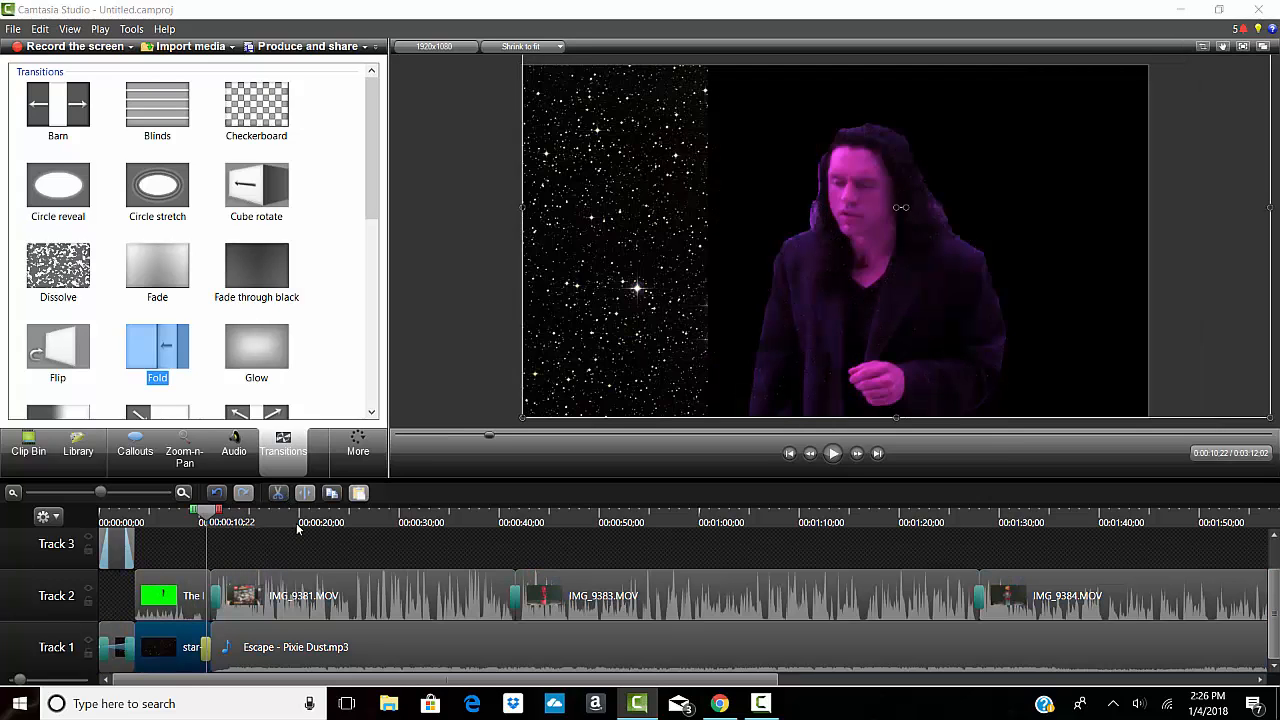
- Play the project from the beginning to review the Fold transition and the repositioned clips
click(297, 524)
drag(489, 436, 203, 489)
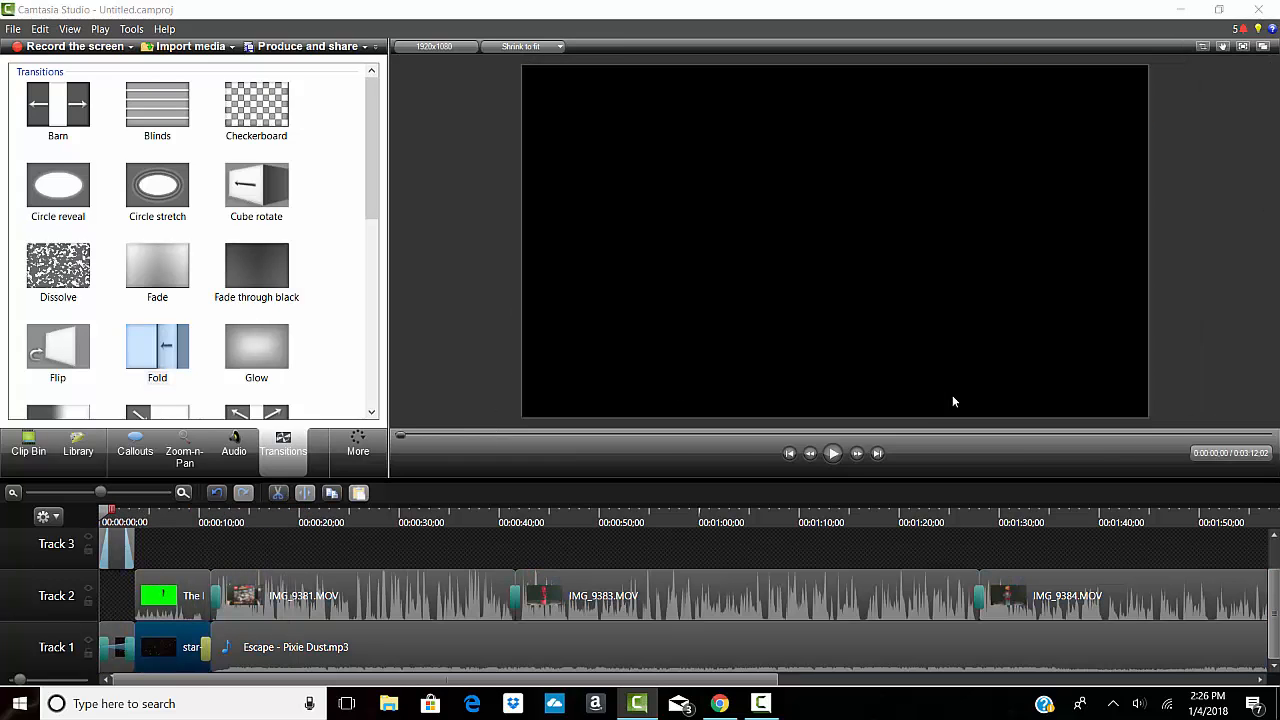
click(833, 453)
- Remove the transition at the start of the IMG_9381.MOV clip on Track 2
click(48, 447)
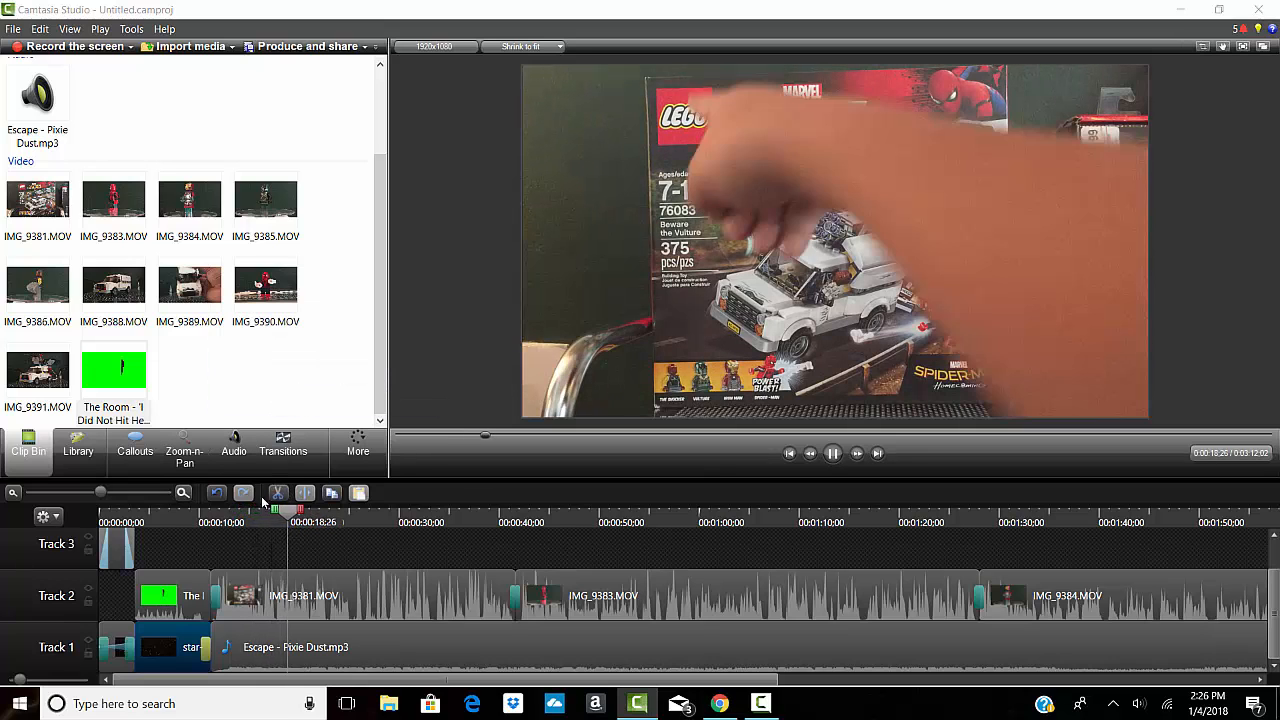
click(218, 605)
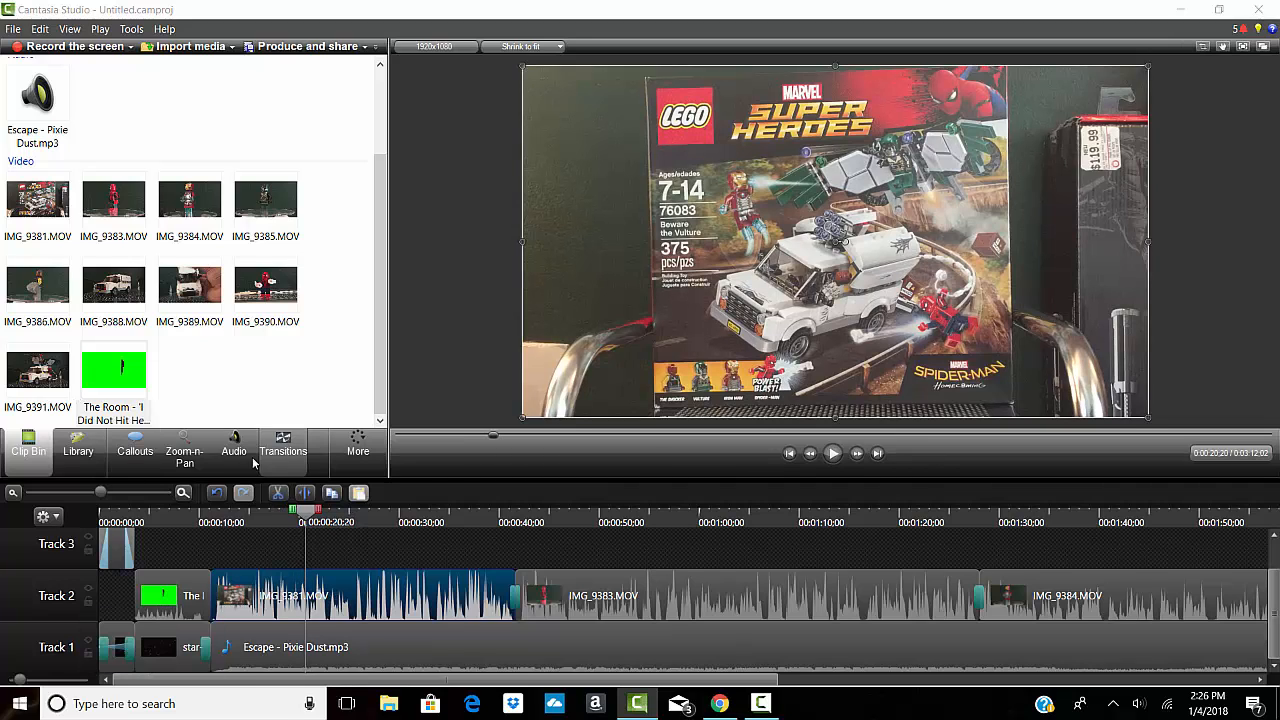
- Add a Fade transition between the green screen clip and IMG_9381.MOV on Track 2
click(283, 448)
click(166, 287)
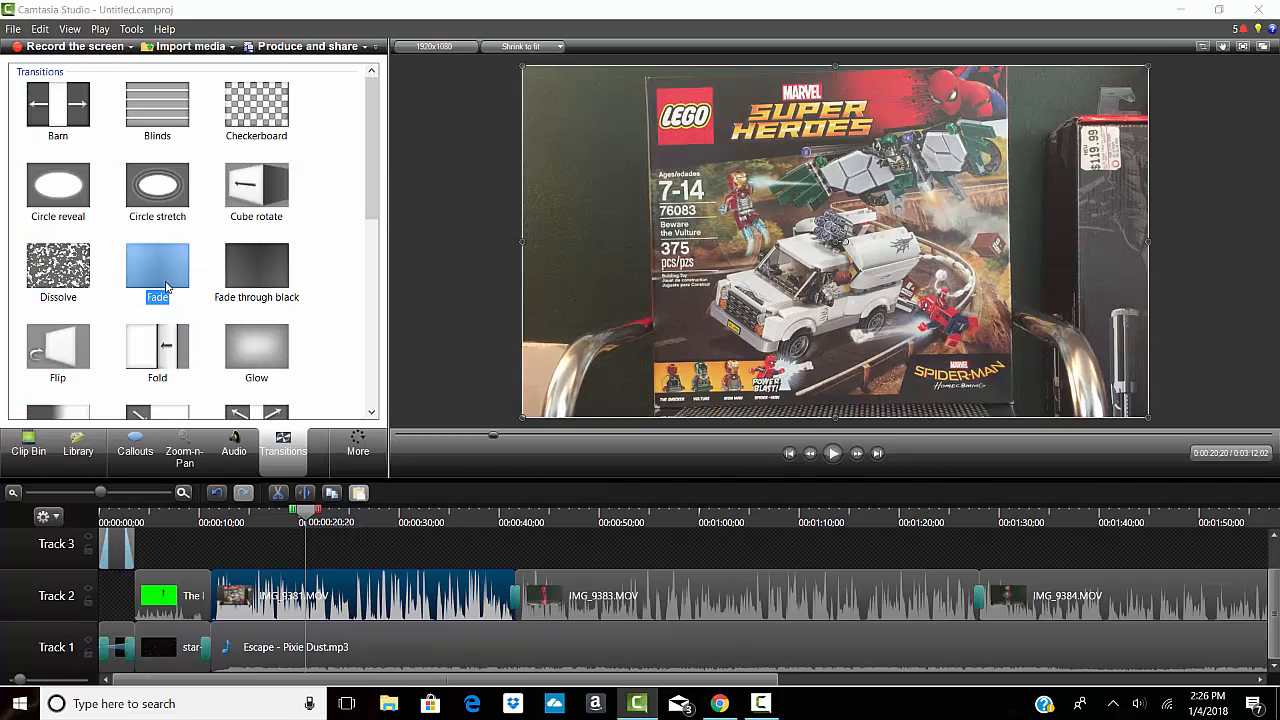
drag(166, 287, 507, 479)
drag(243, 588, 240, 590)
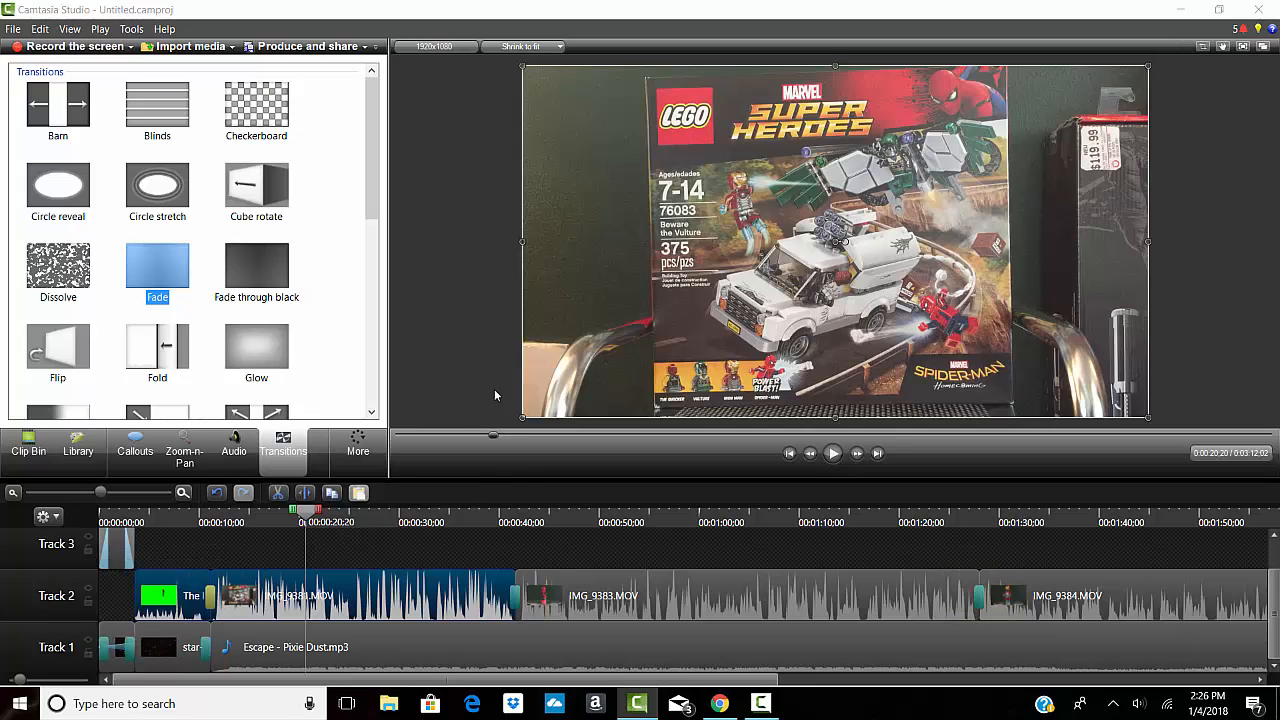
- Play the project from about 11 seconds to review the Fade into IMG_9381.MOV, and return to the imported media
drag(493, 436, 429, 470)
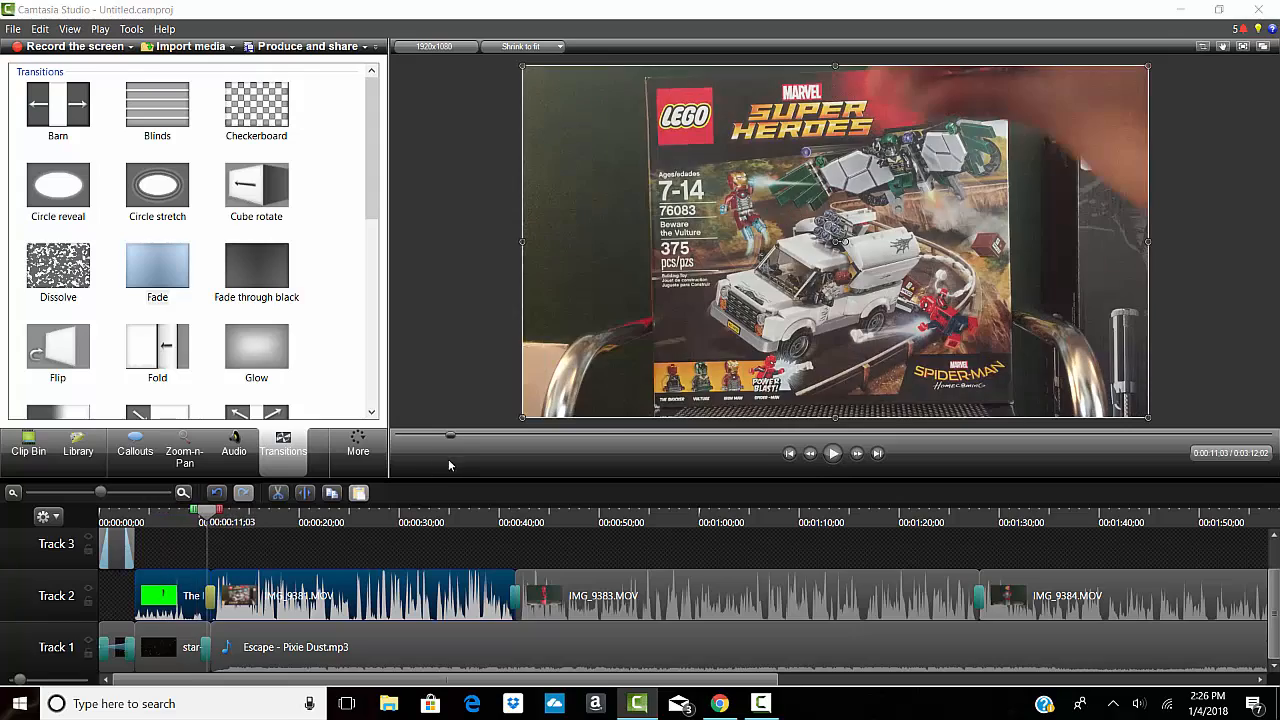
click(834, 454)
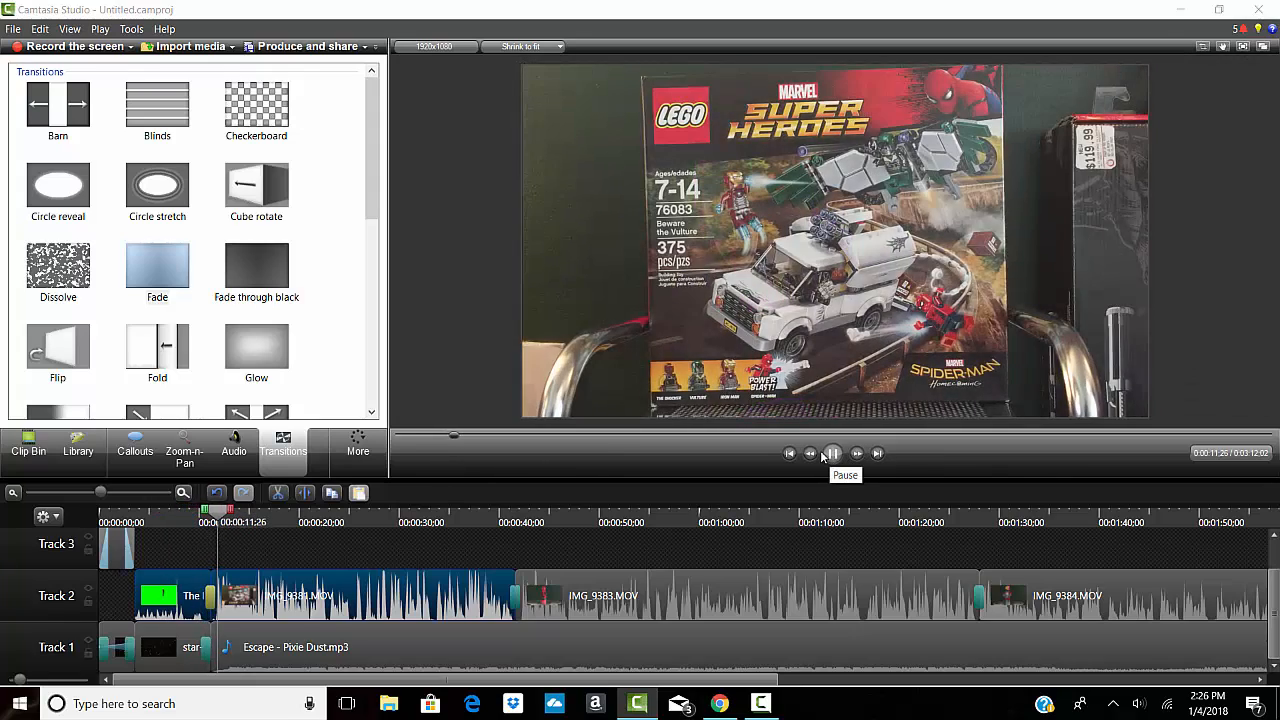
click(822, 452)
click(34, 443)
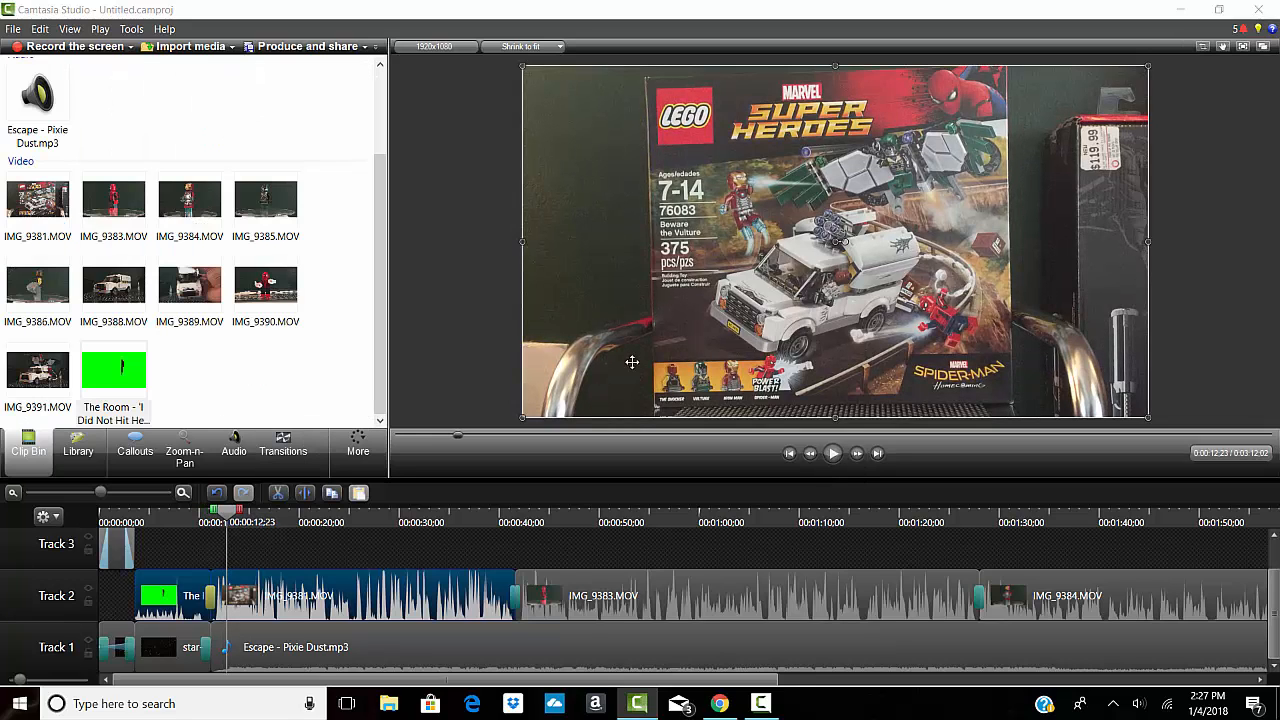
- Play the transition between IMG_9381.MOV and IMG_9383.MOV on Track 2
drag(460, 434, 583, 438)
click(603, 565)
click(835, 454)
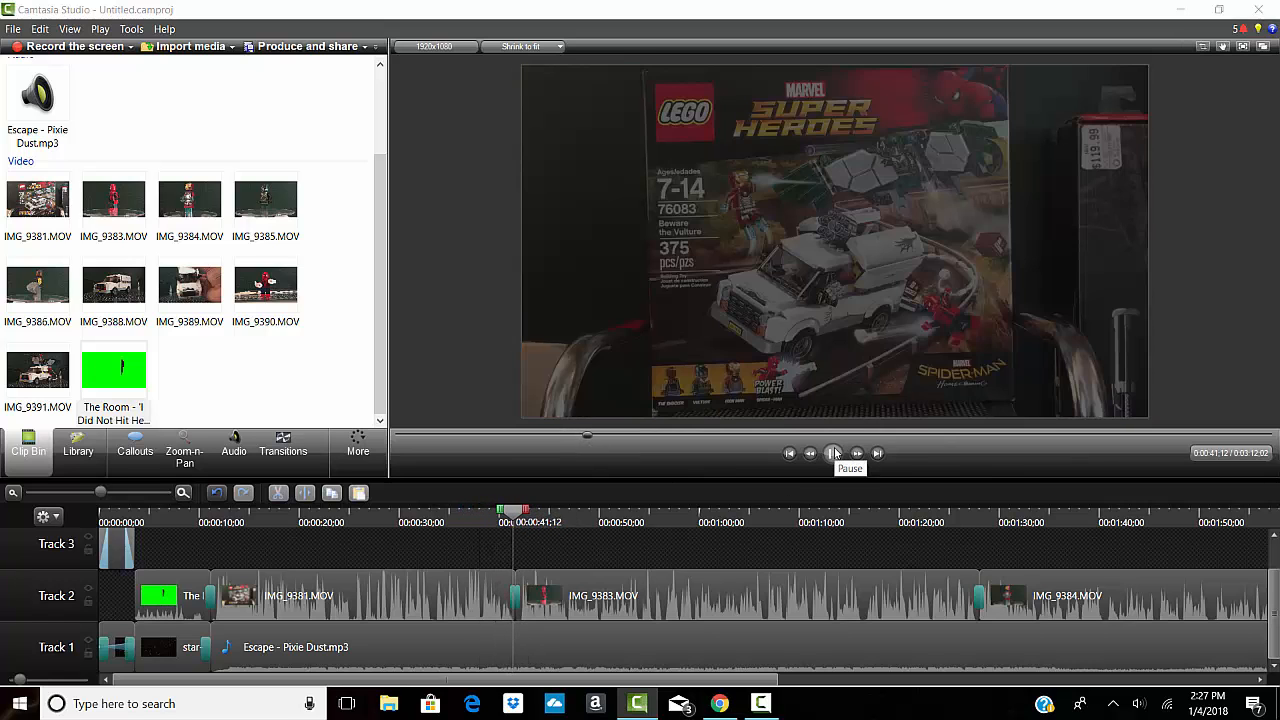
click(835, 453)
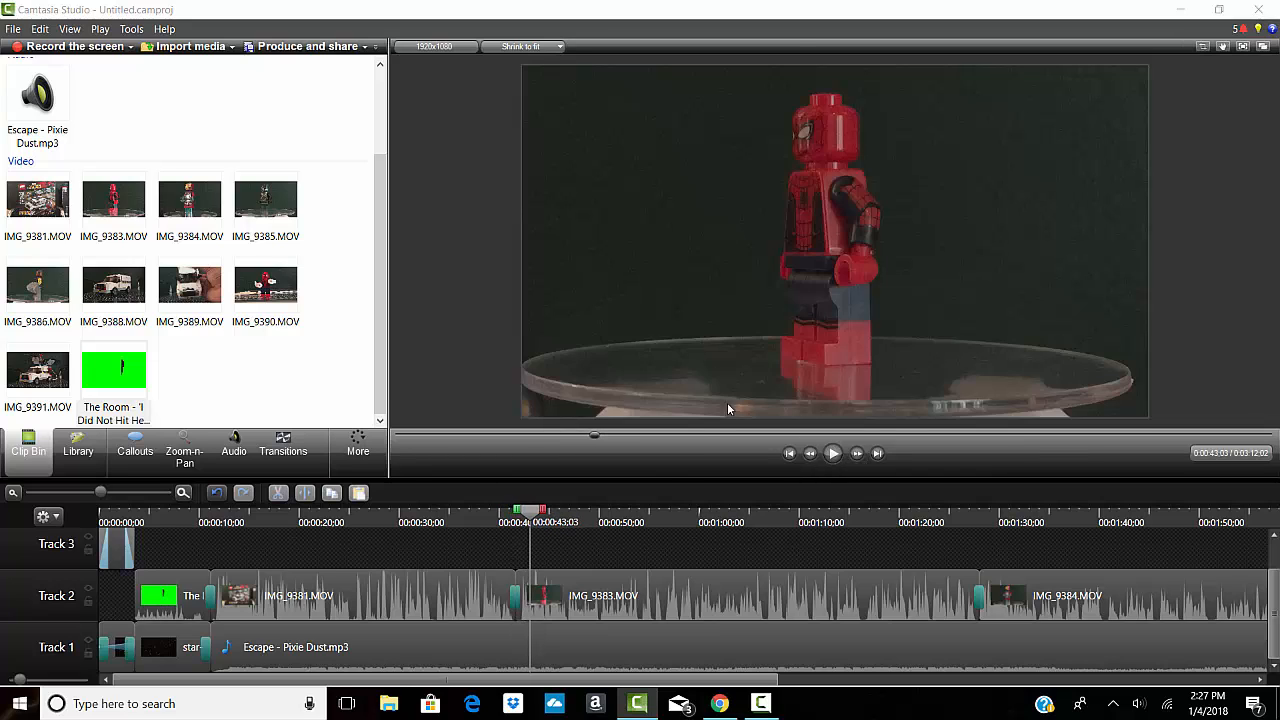
- Play the opening of the project from the beginning to review the text callout over the star background
drag(595, 437, 2, 463)
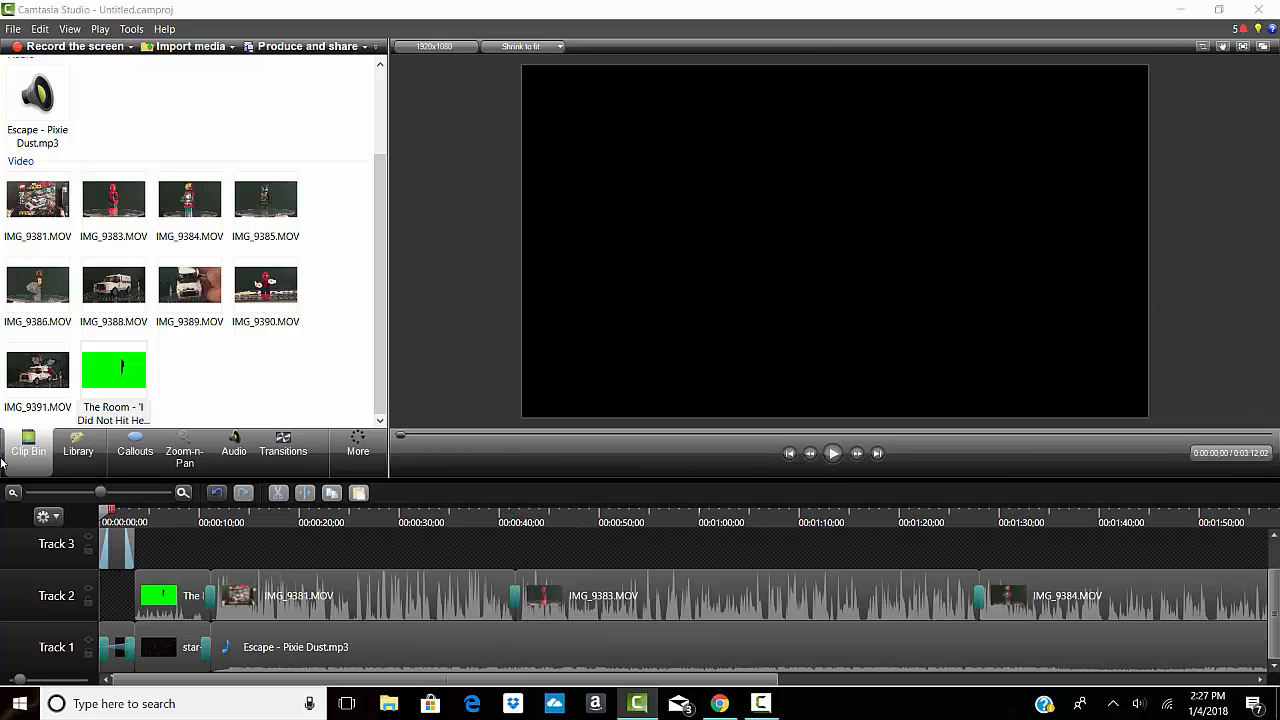
click(835, 453)
click(835, 453)
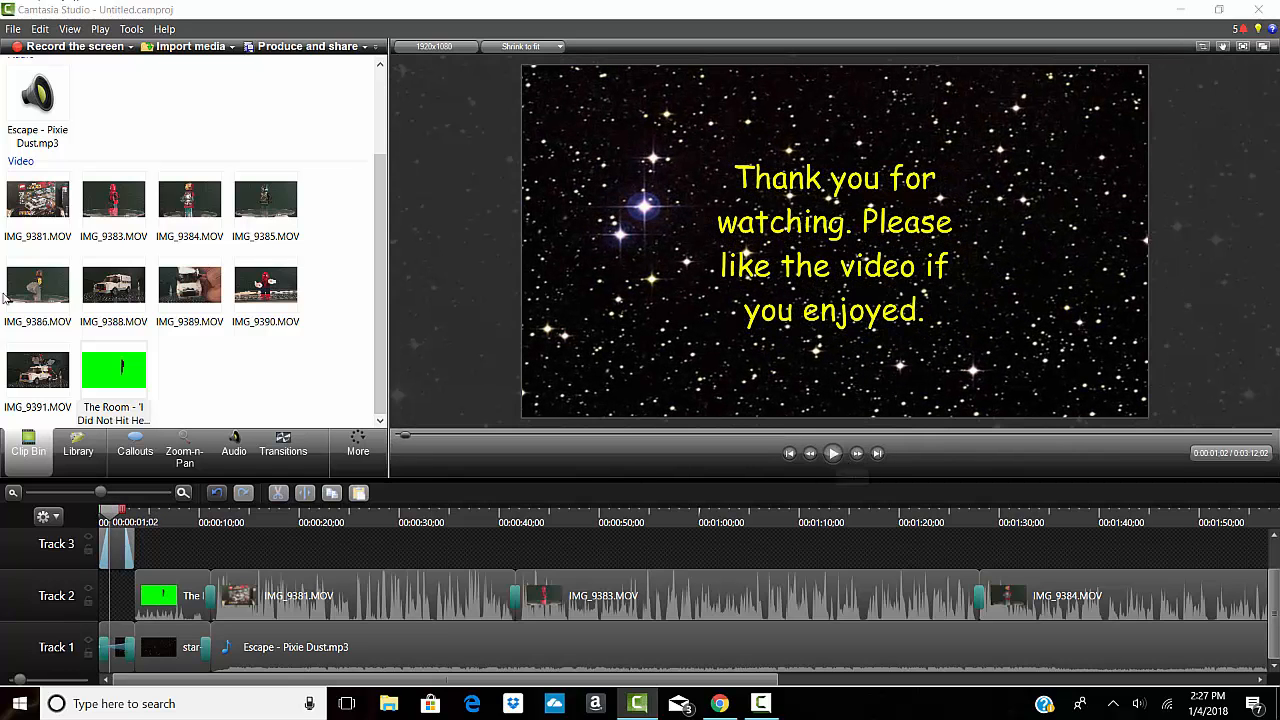
drag(355, 679, 251, 697)
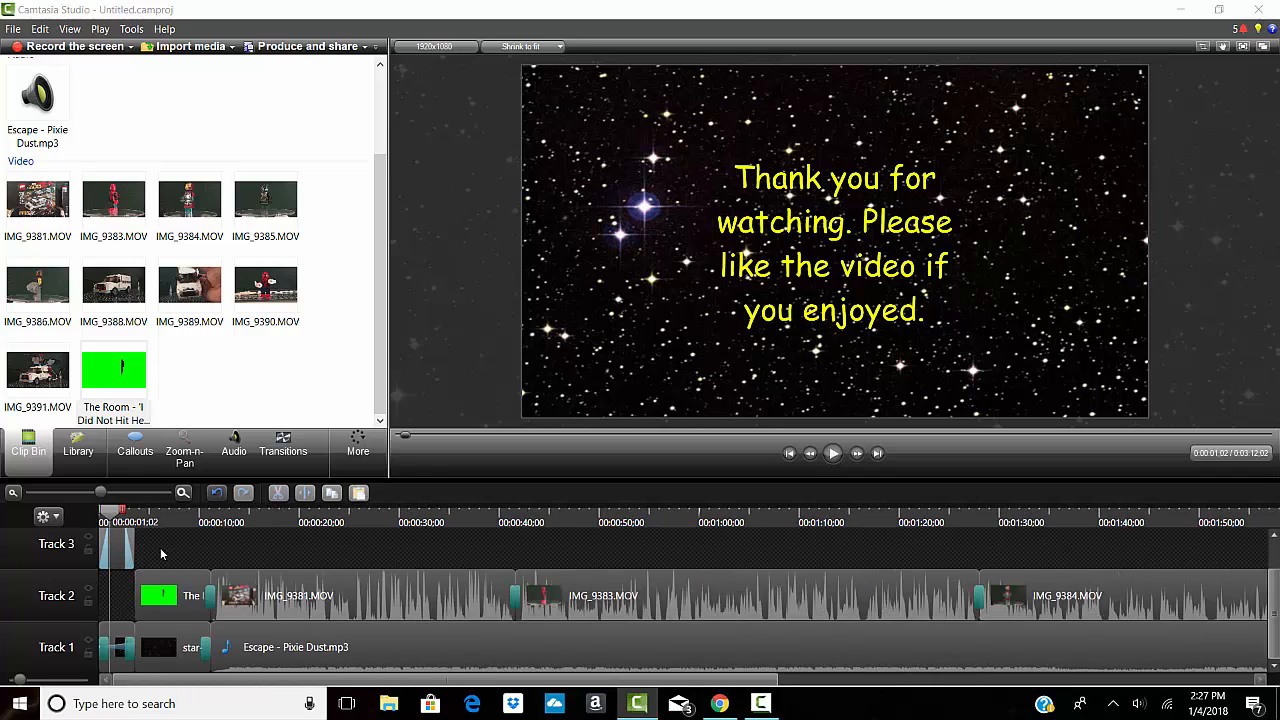
scroll(220, 554, up, 1)
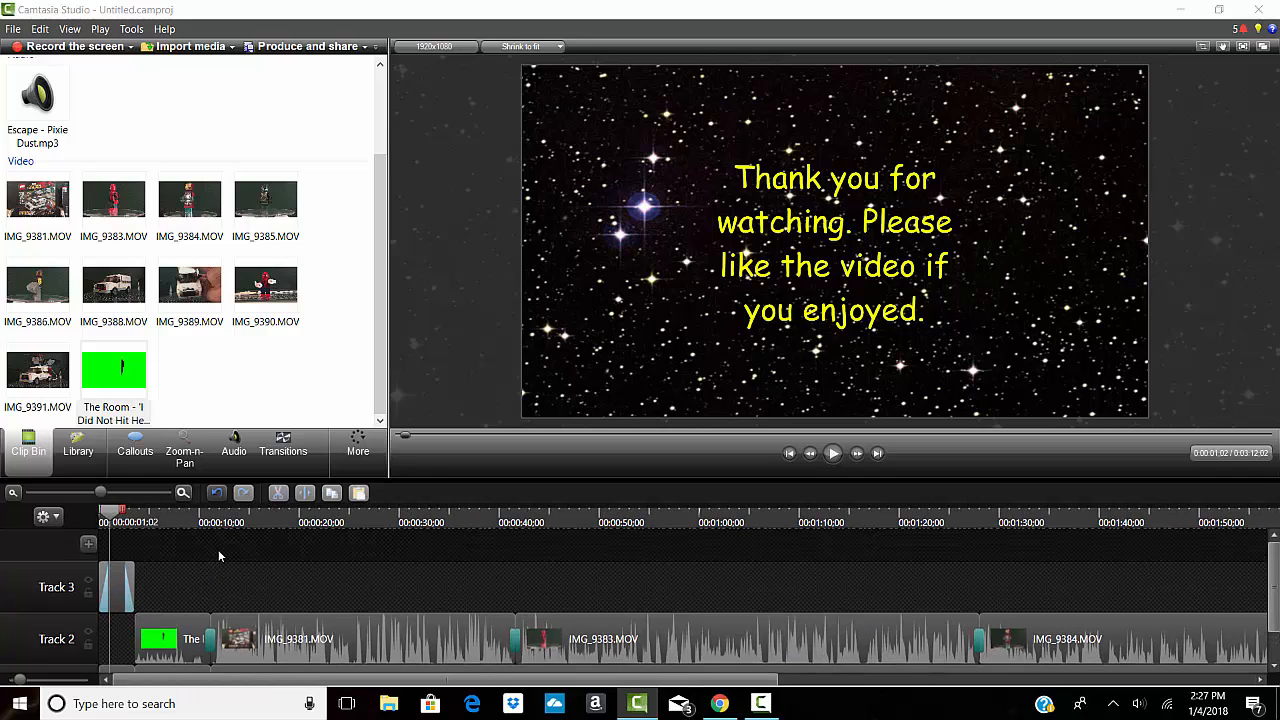
- Start producing the project and choose the MP4 with Smart Player (up to 1080p) preset
click(13, 29)
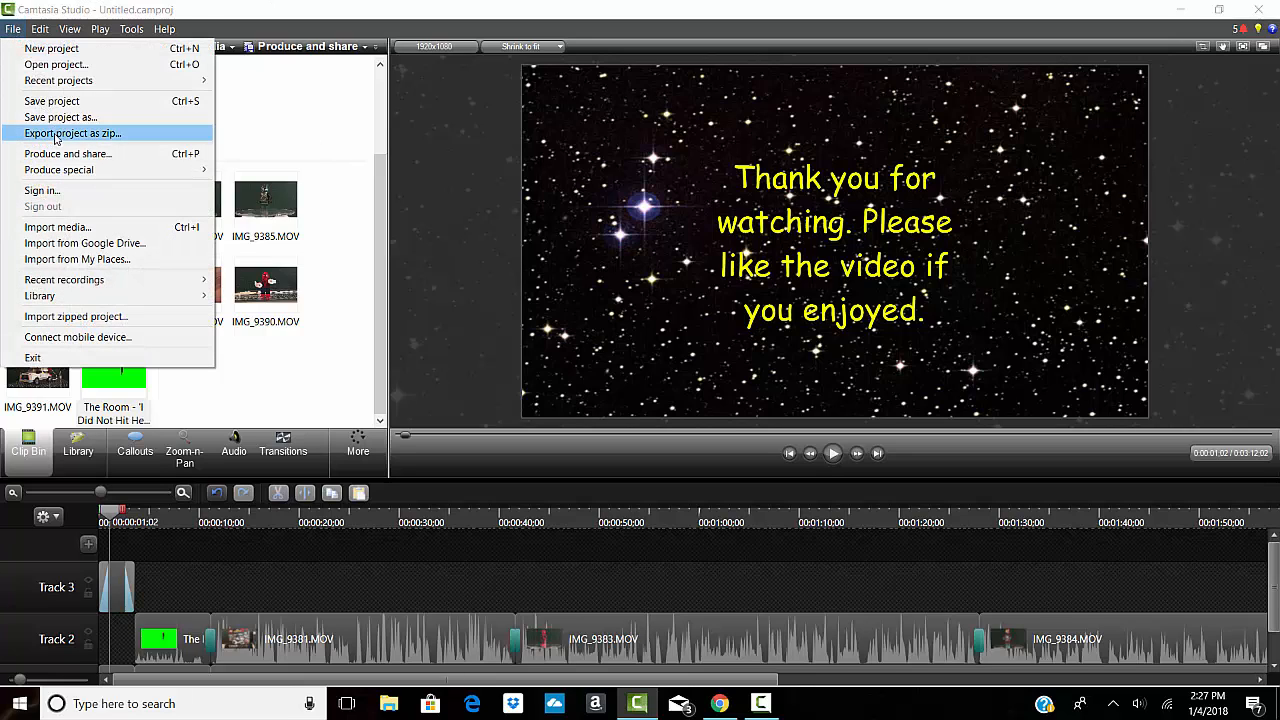
mouse_move(71, 175)
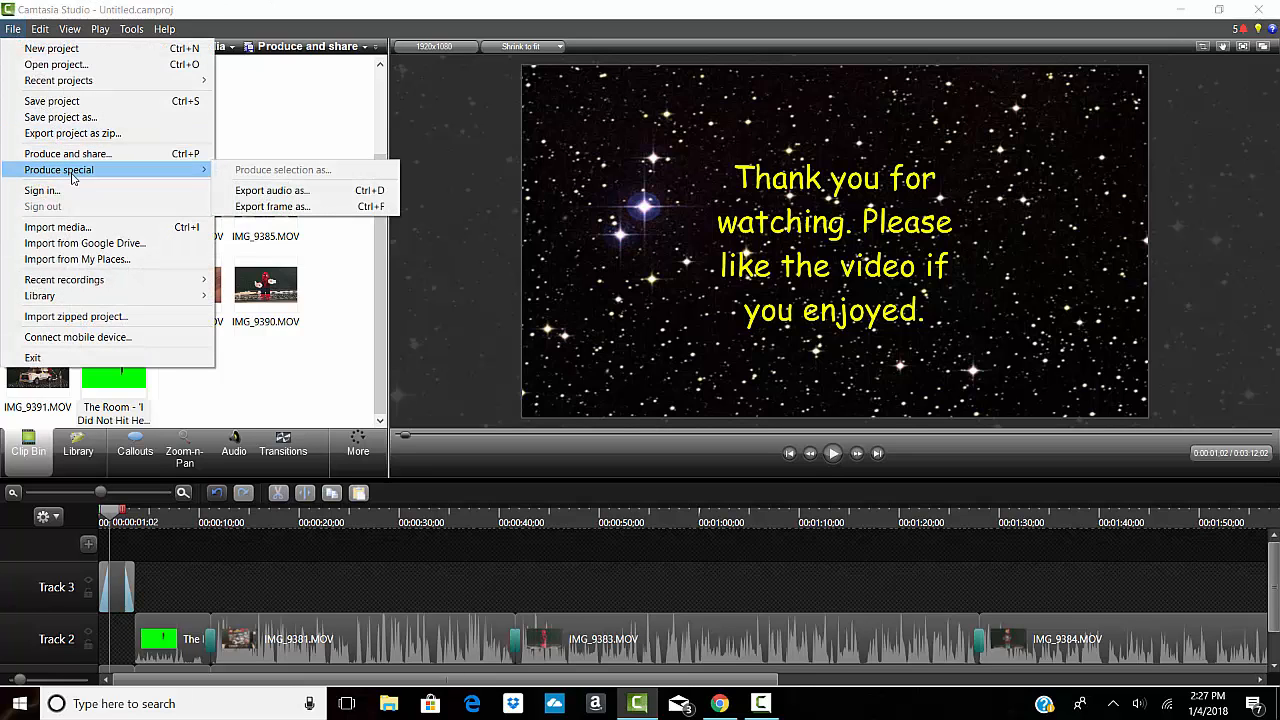
click(80, 154)
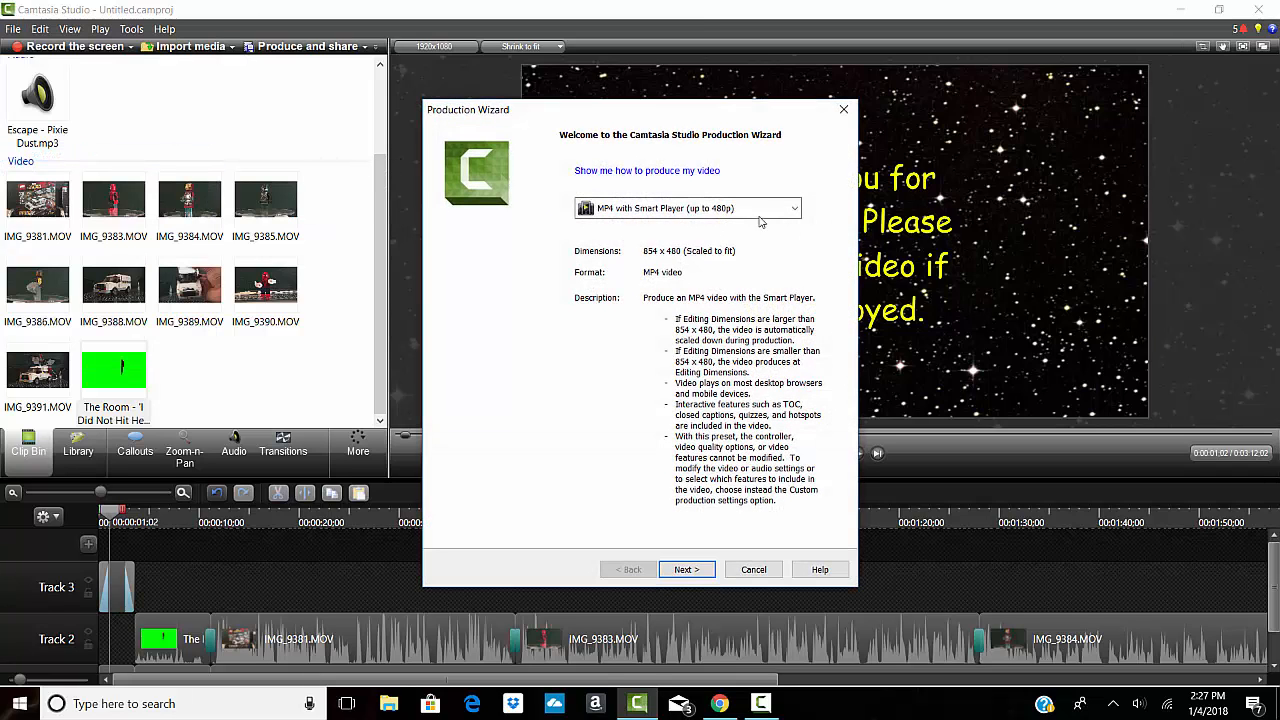
click(795, 210)
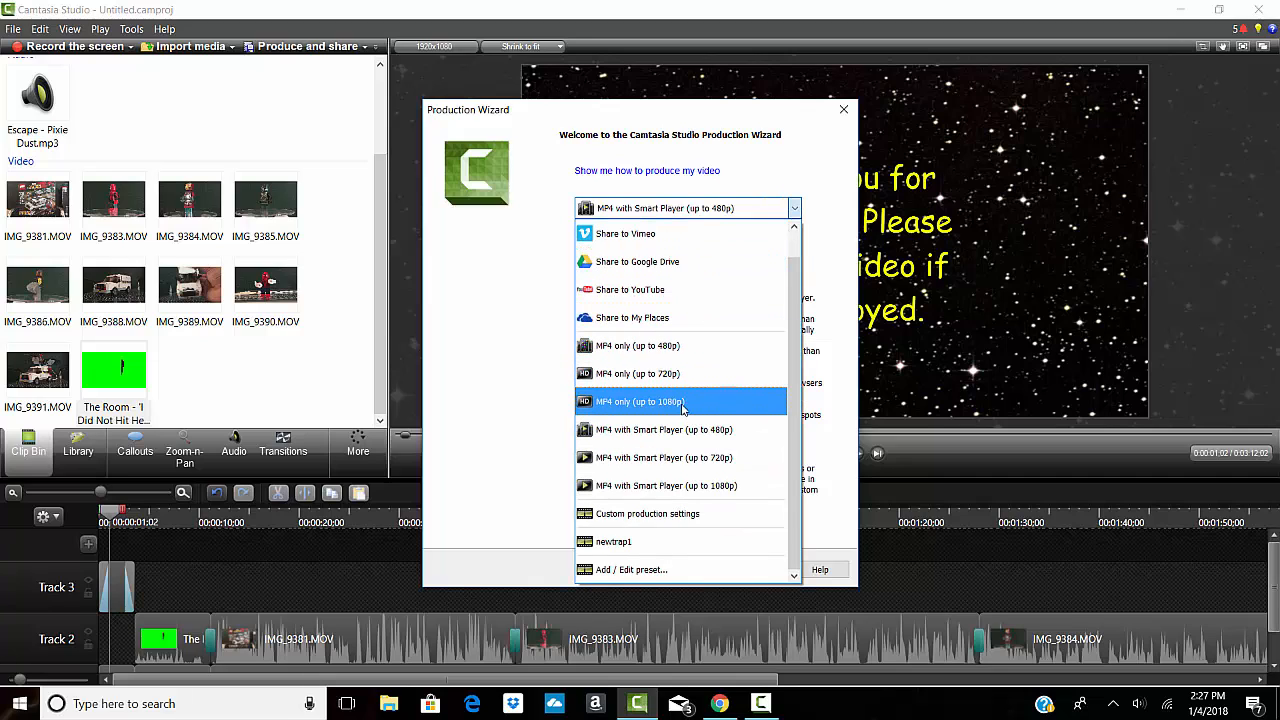
click(706, 494)
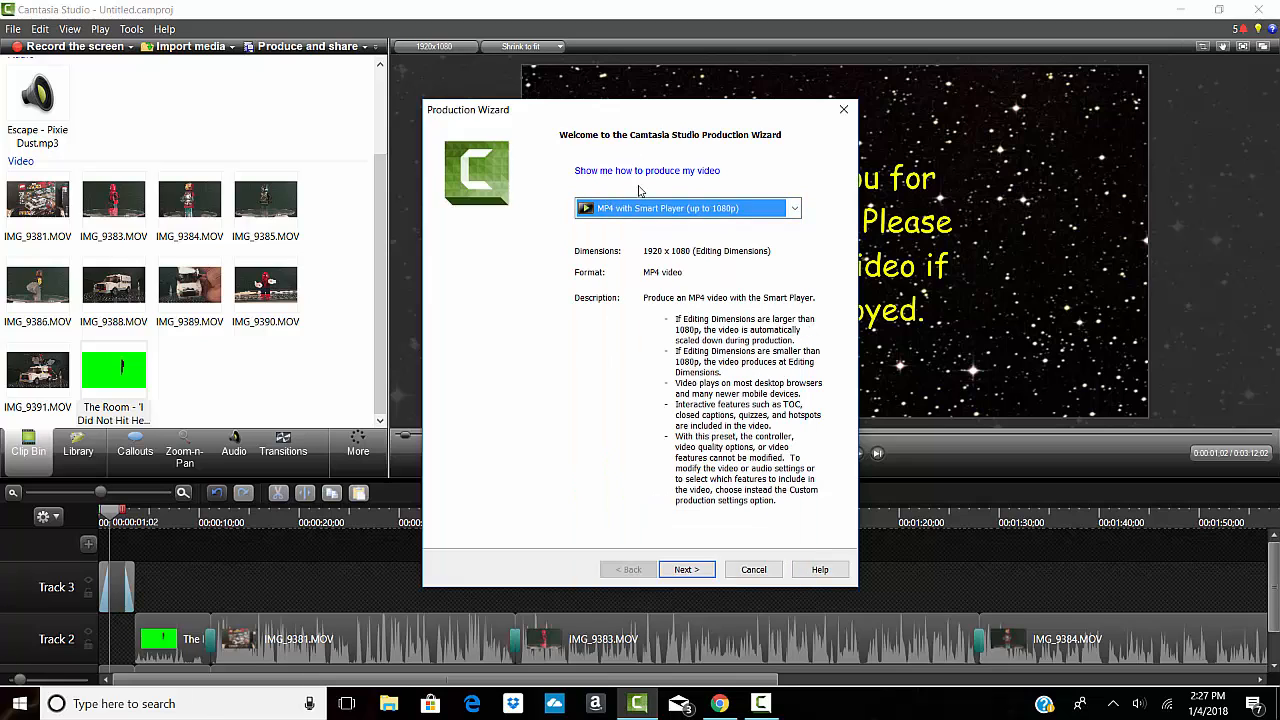
- Name the production Project1 and start rendering it
click(687, 569)
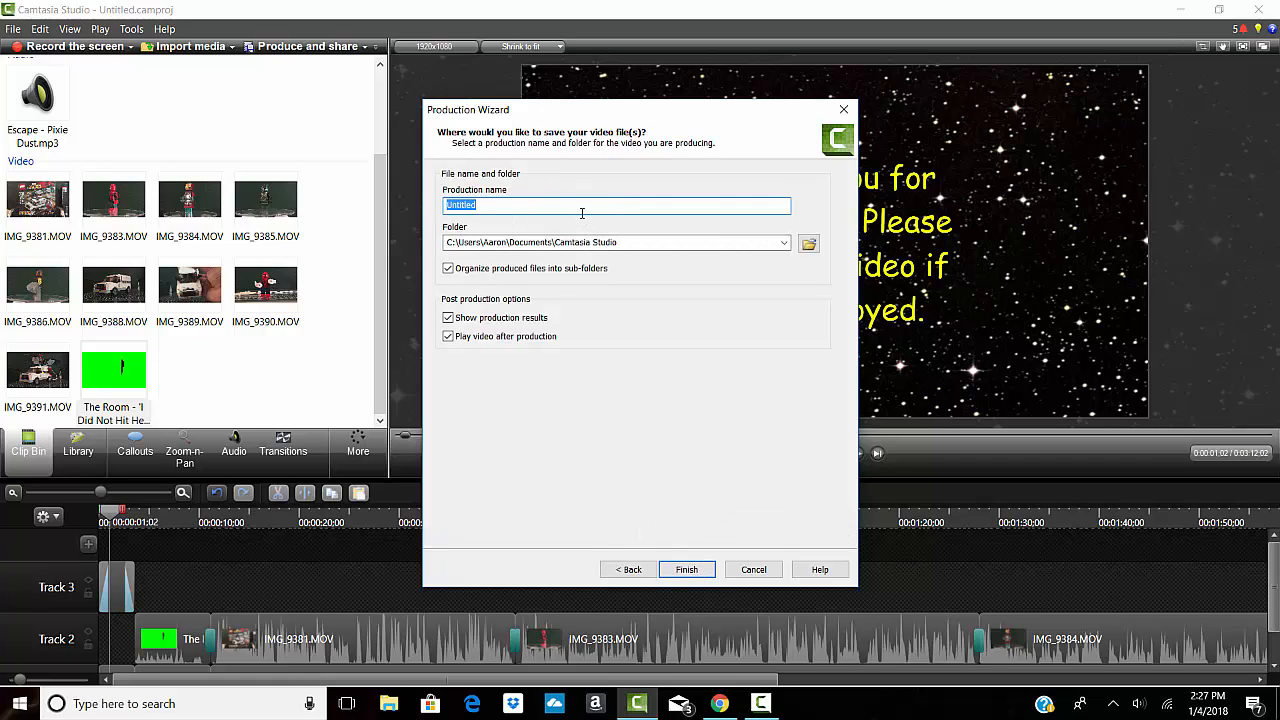
key(BackSpace)
text(Project1)
click(687, 569)
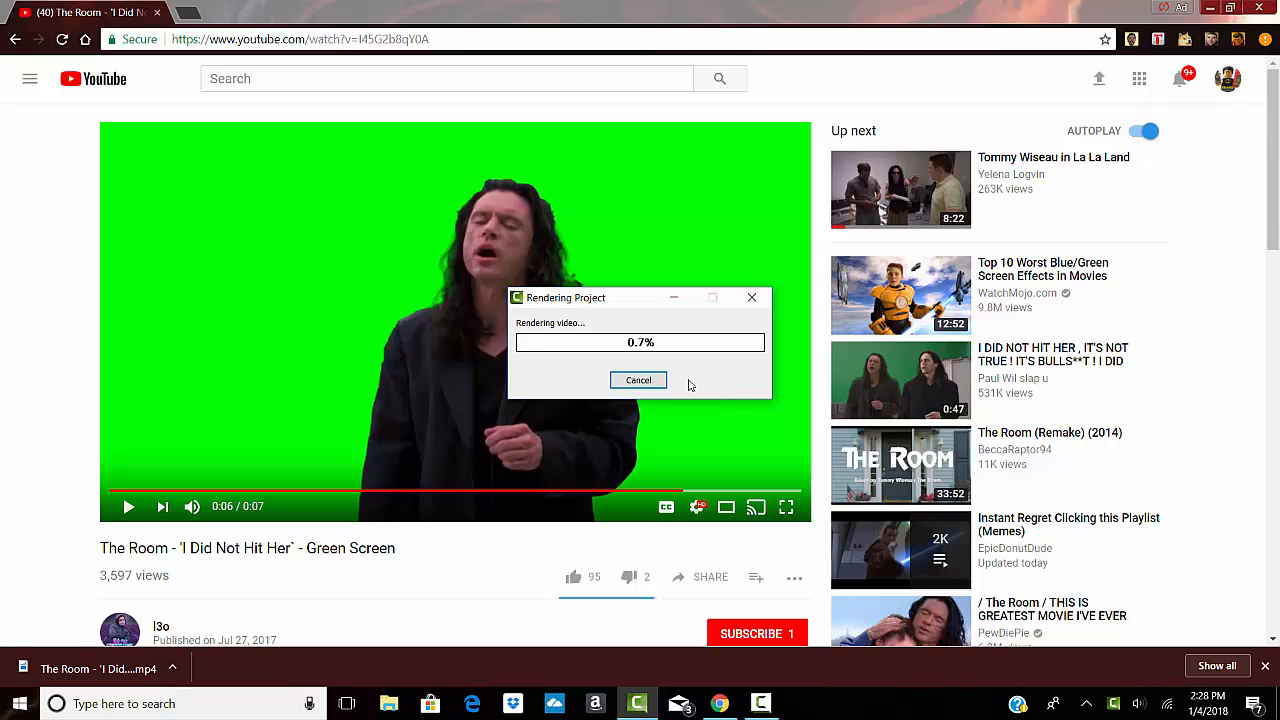
- Cancel the rendering and change the production preset to Share to YouTube
click(650, 381)
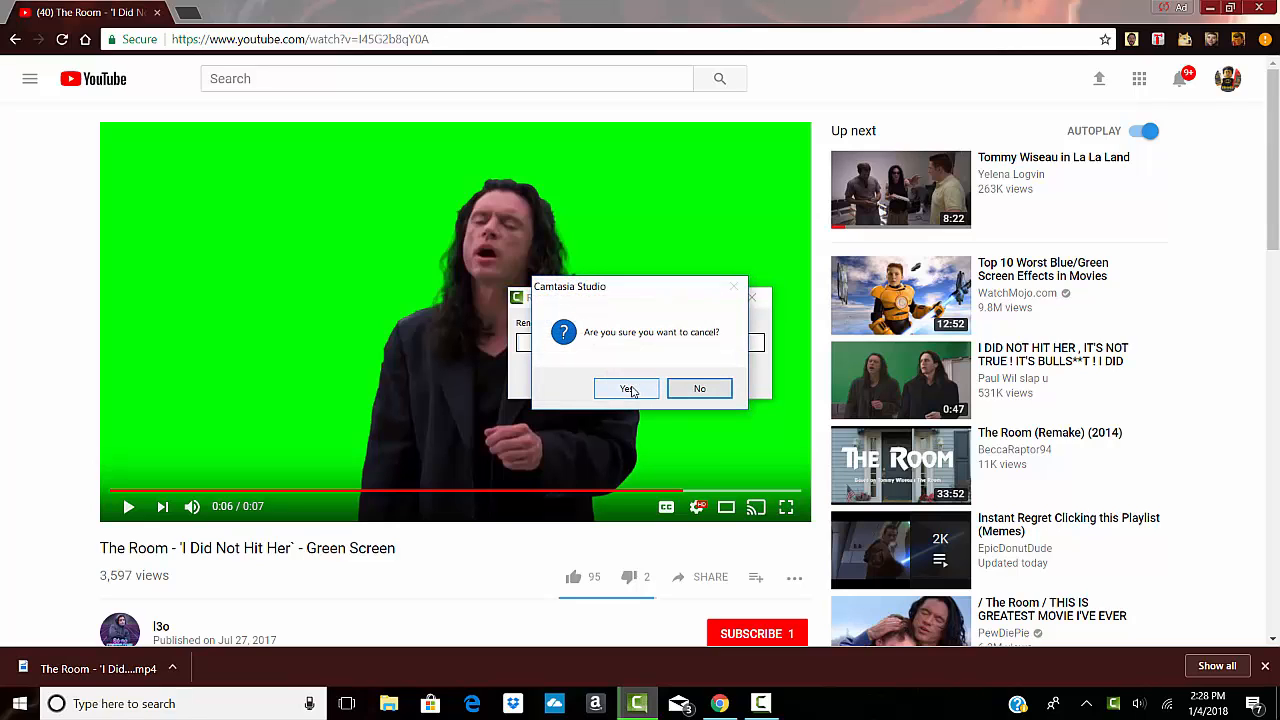
click(627, 389)
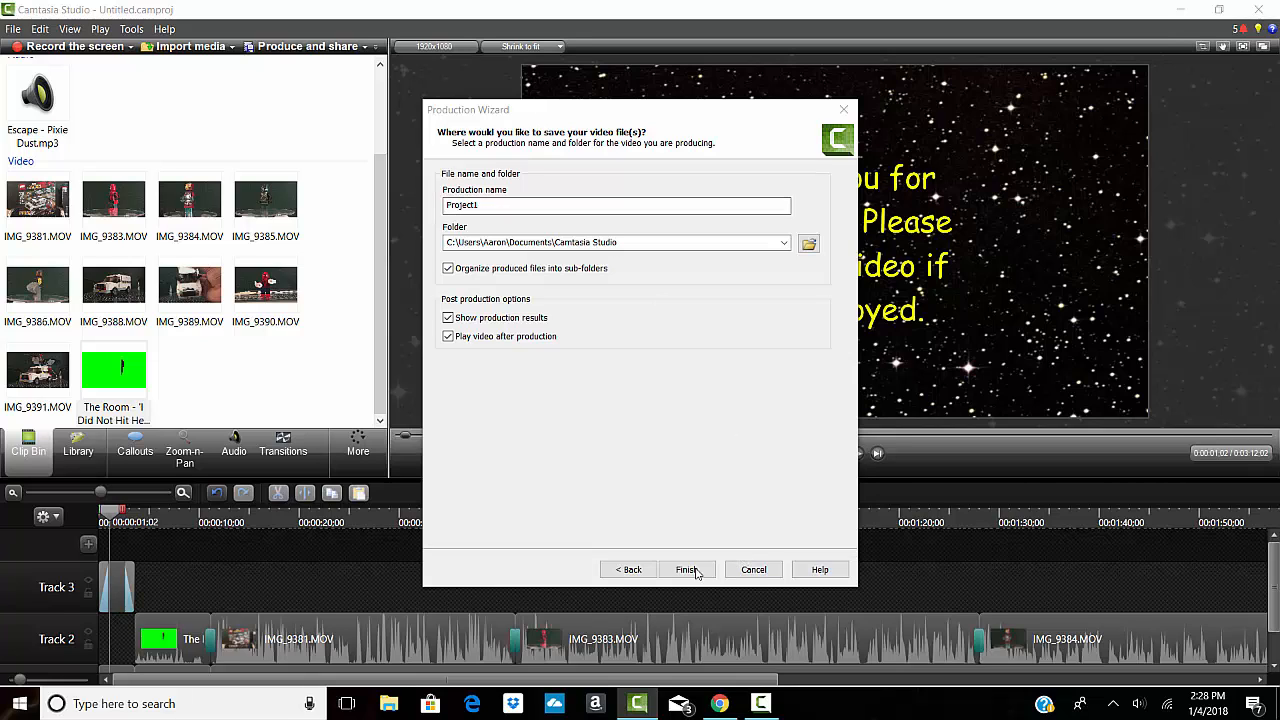
click(628, 569)
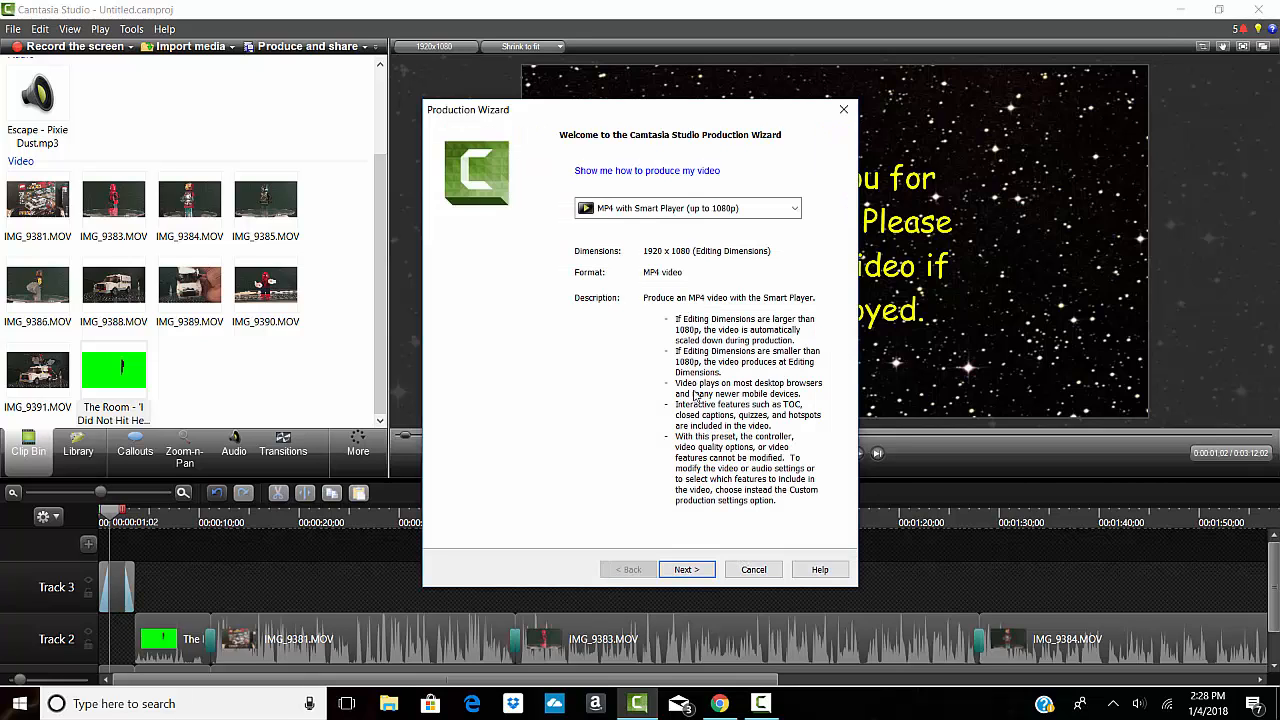
click(730, 208)
click(688, 290)
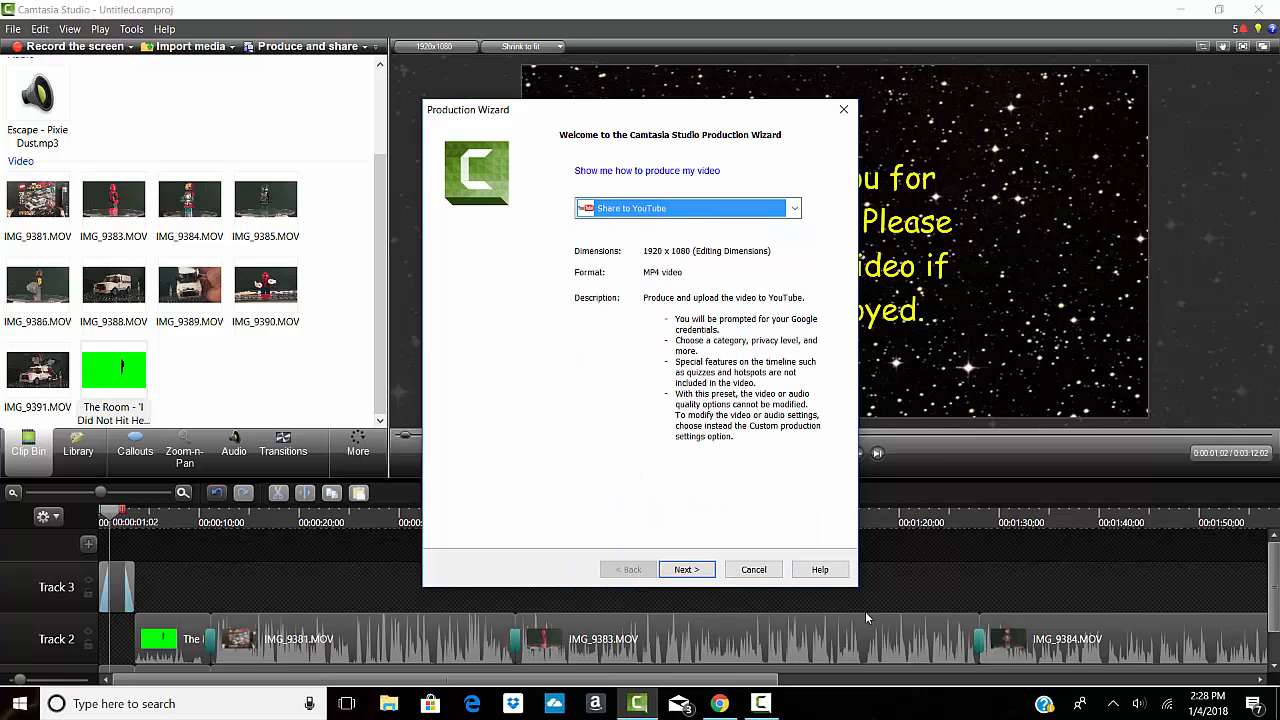
click(701, 574)
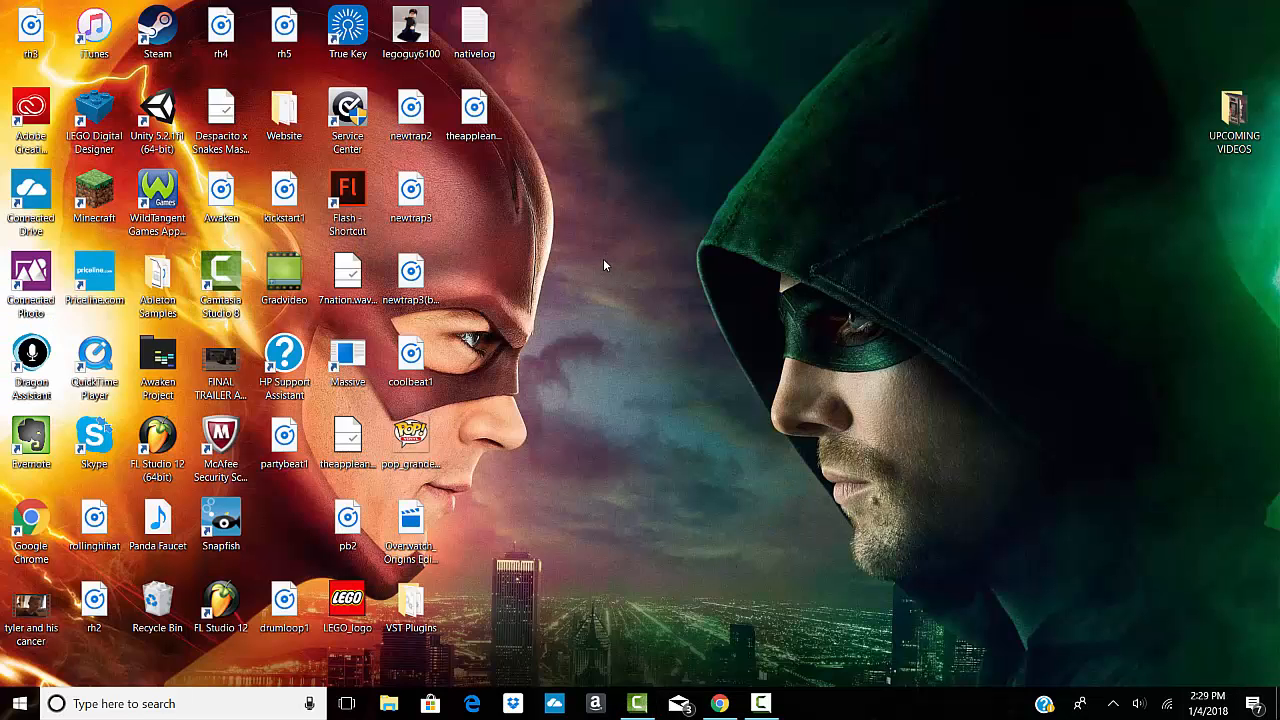
- Give the YouTube upload the title "Project 1 Video" and the description "This is my first youtube video."
click(637, 703)
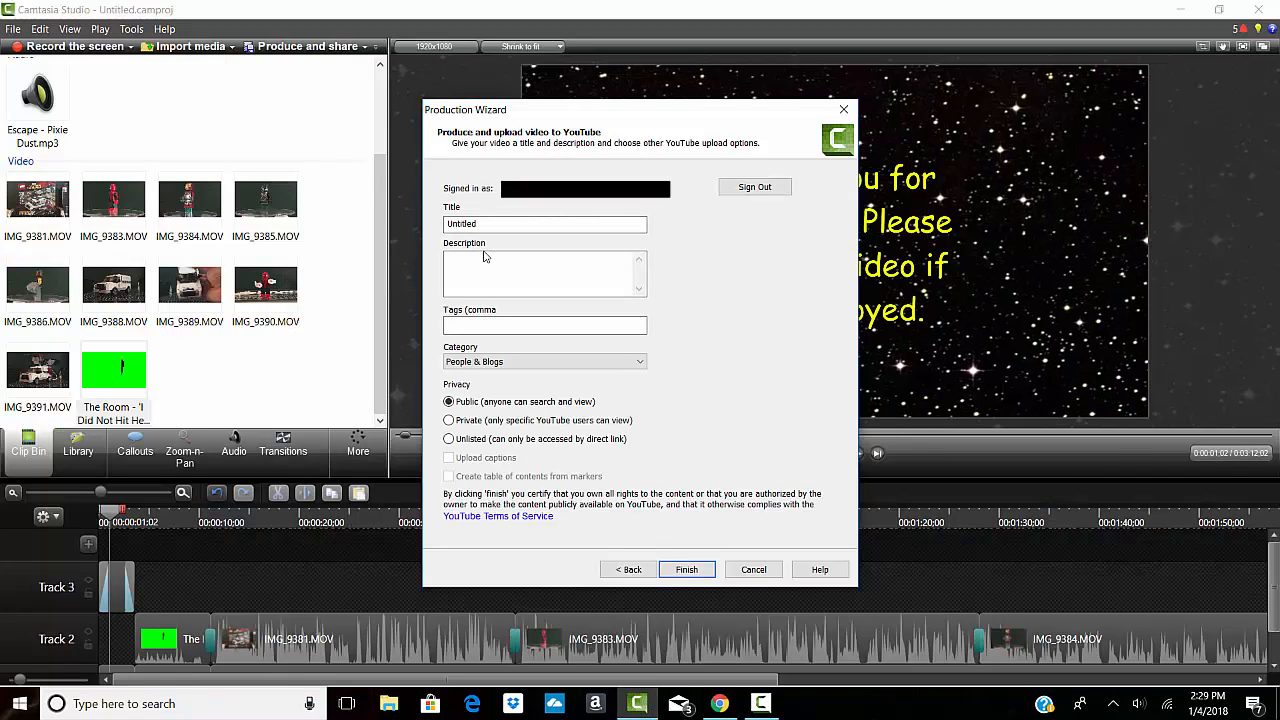
double_click(546, 226)
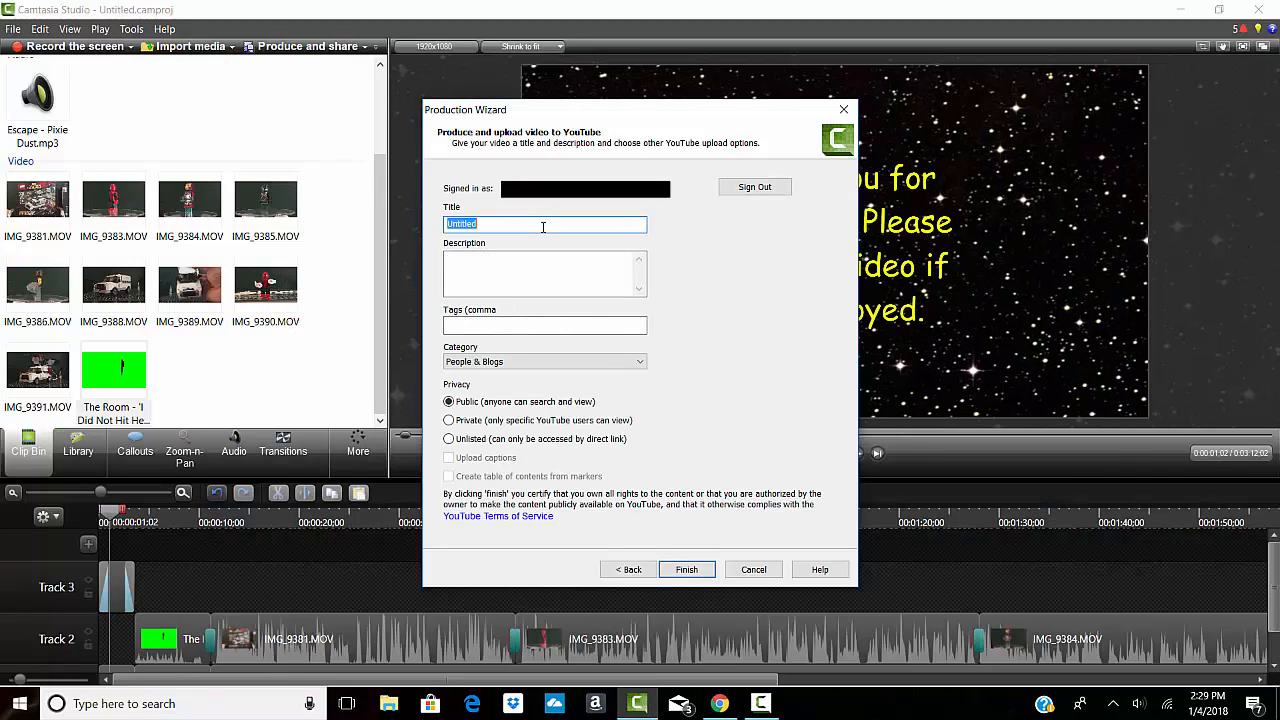
key(BackSpace)
text(Project 1 Video)
click(496, 255)
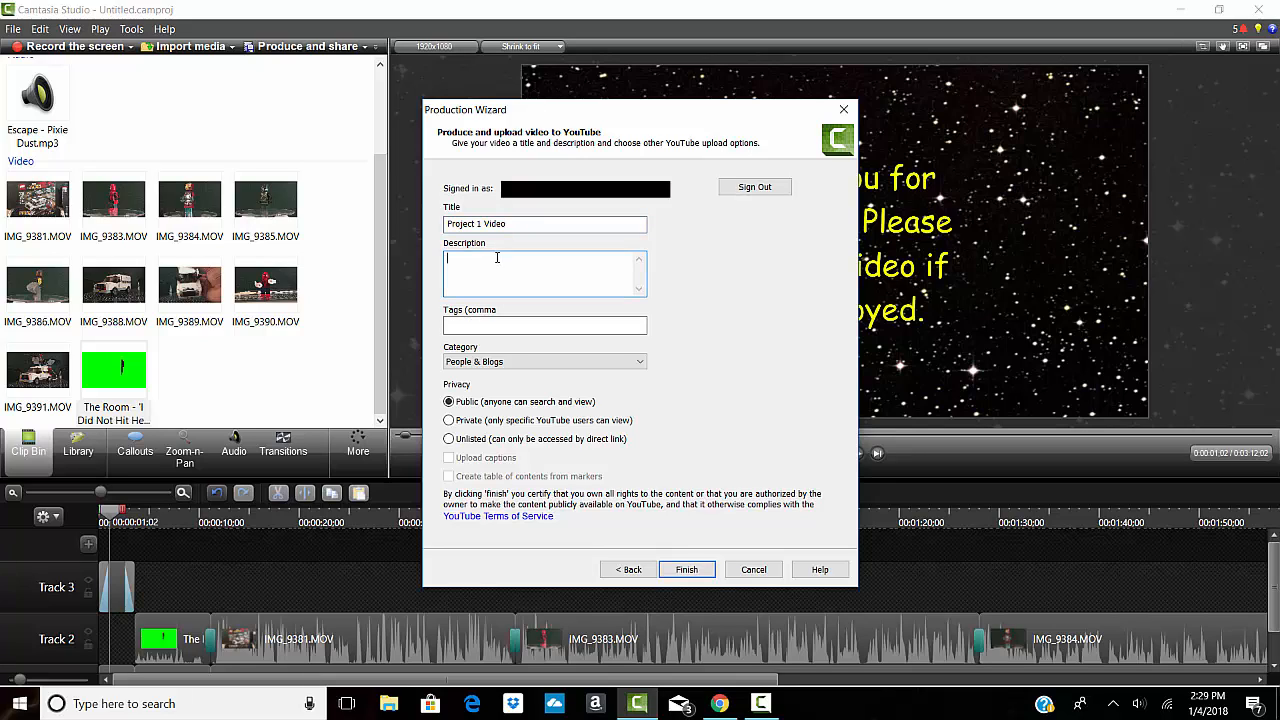
text(This is my first youtube video.)
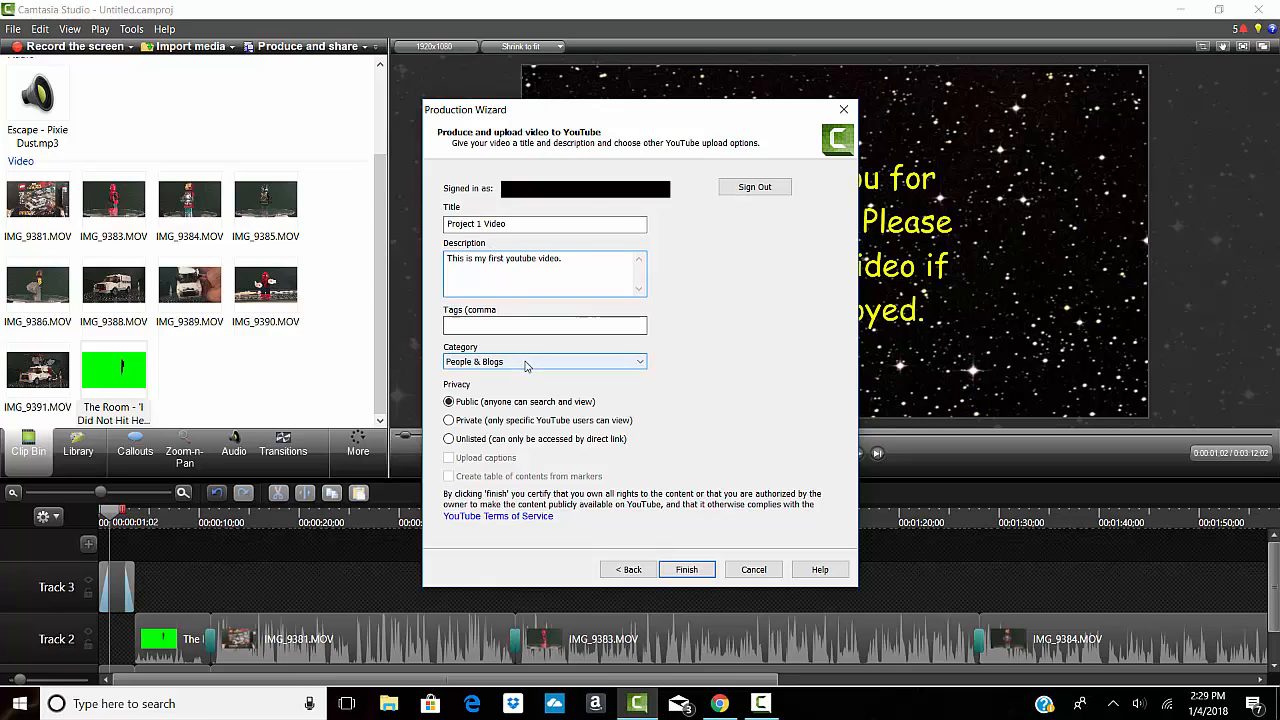
- Set the upload category to Education, add the tag "dumb" and start rendering the video for YouTube
click(557, 361)
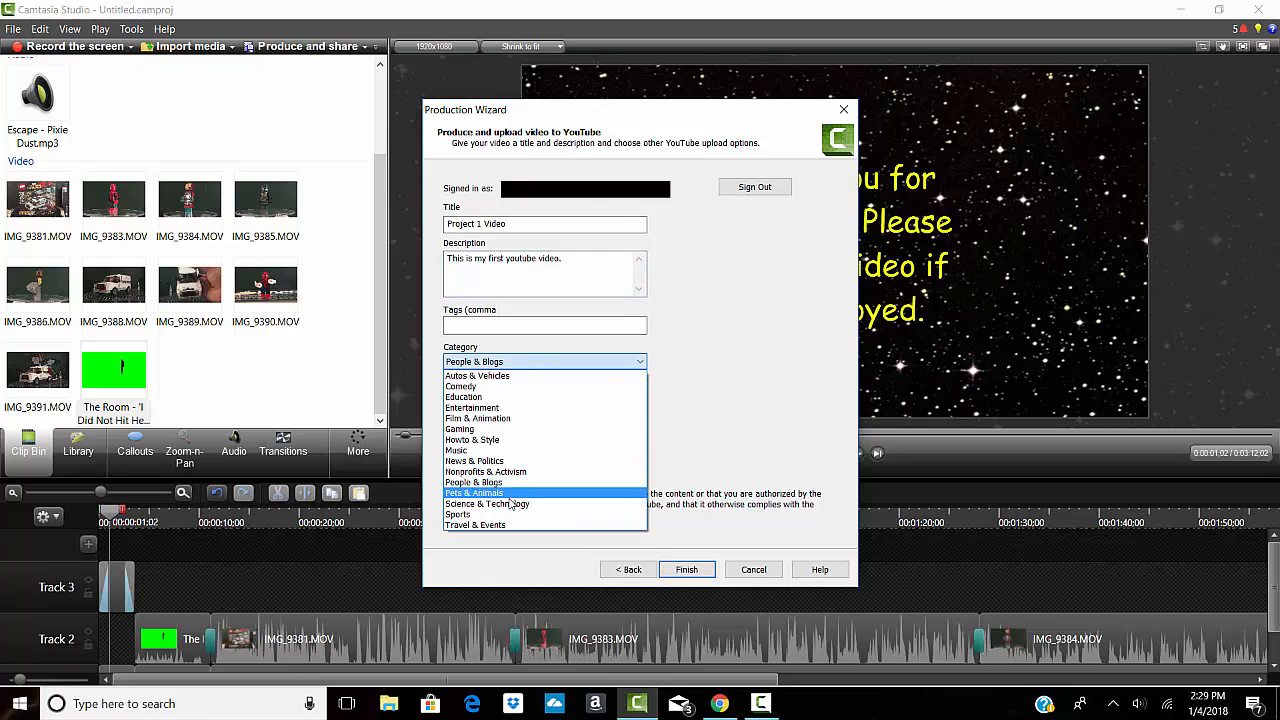
click(500, 397)
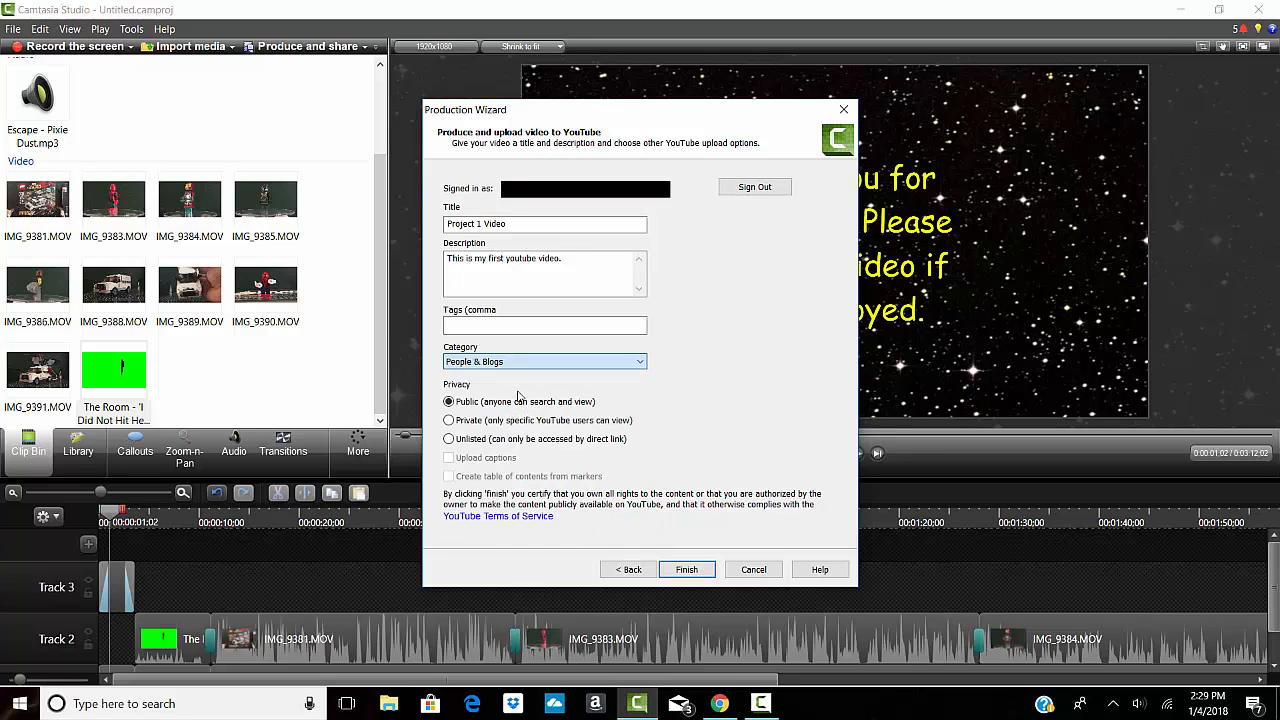
click(548, 326)
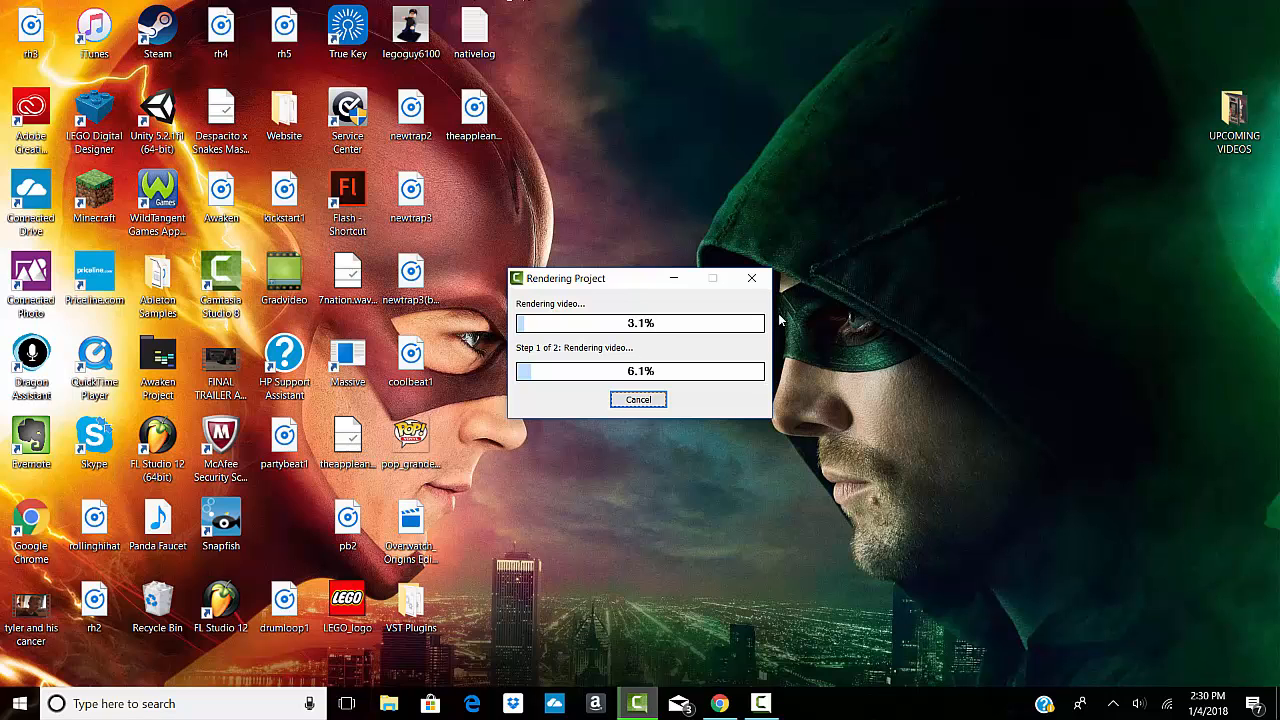
- Cancel the YouTube rendering and leave the Production Wizard
click(652, 401)
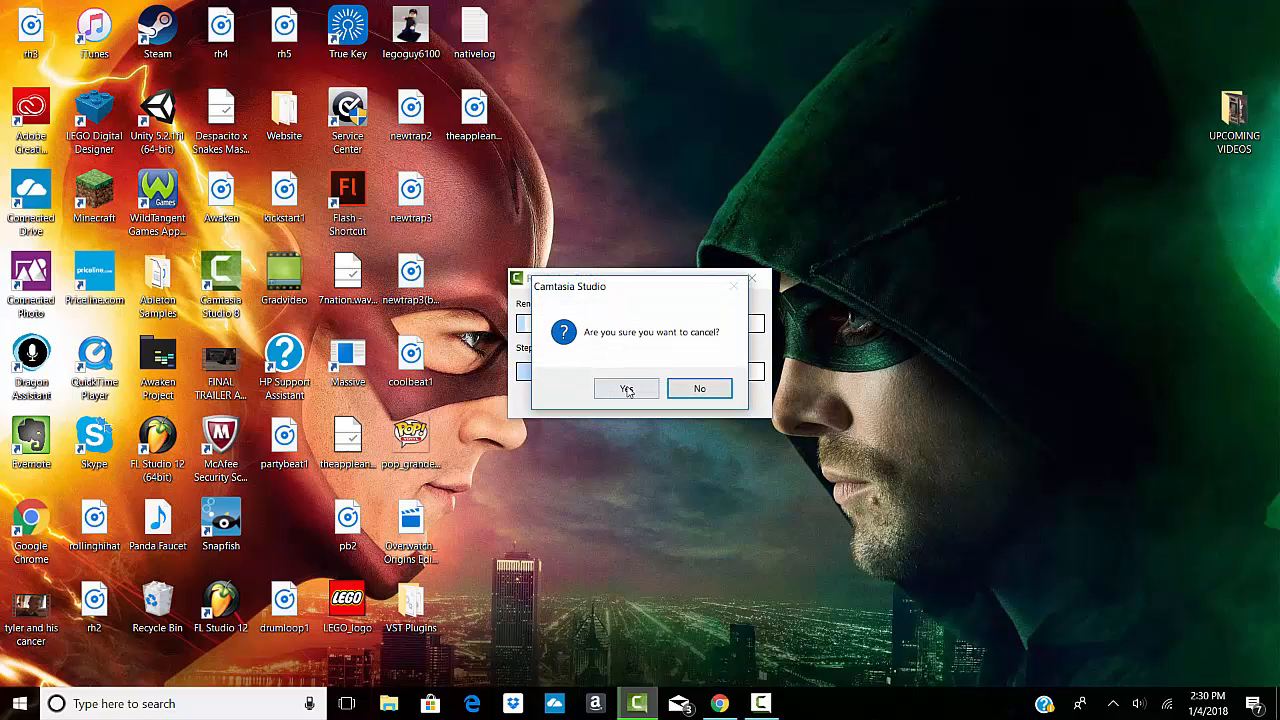
click(628, 390)
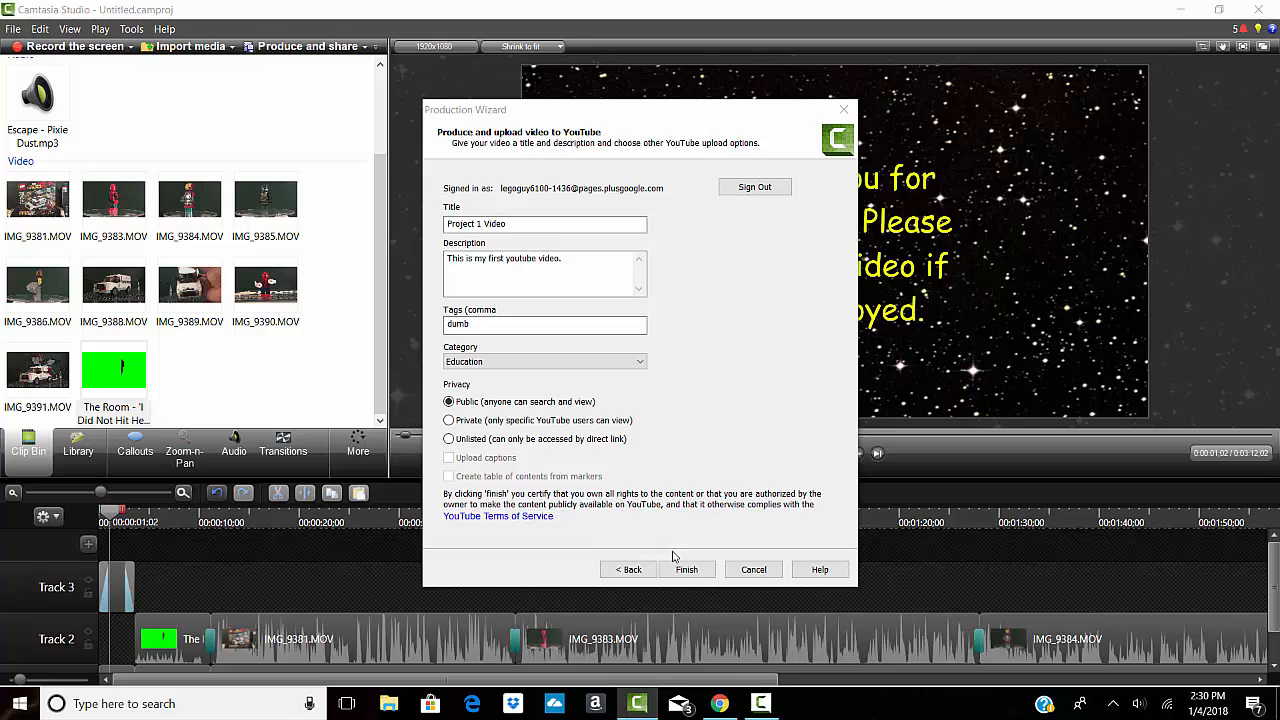
click(748, 566)
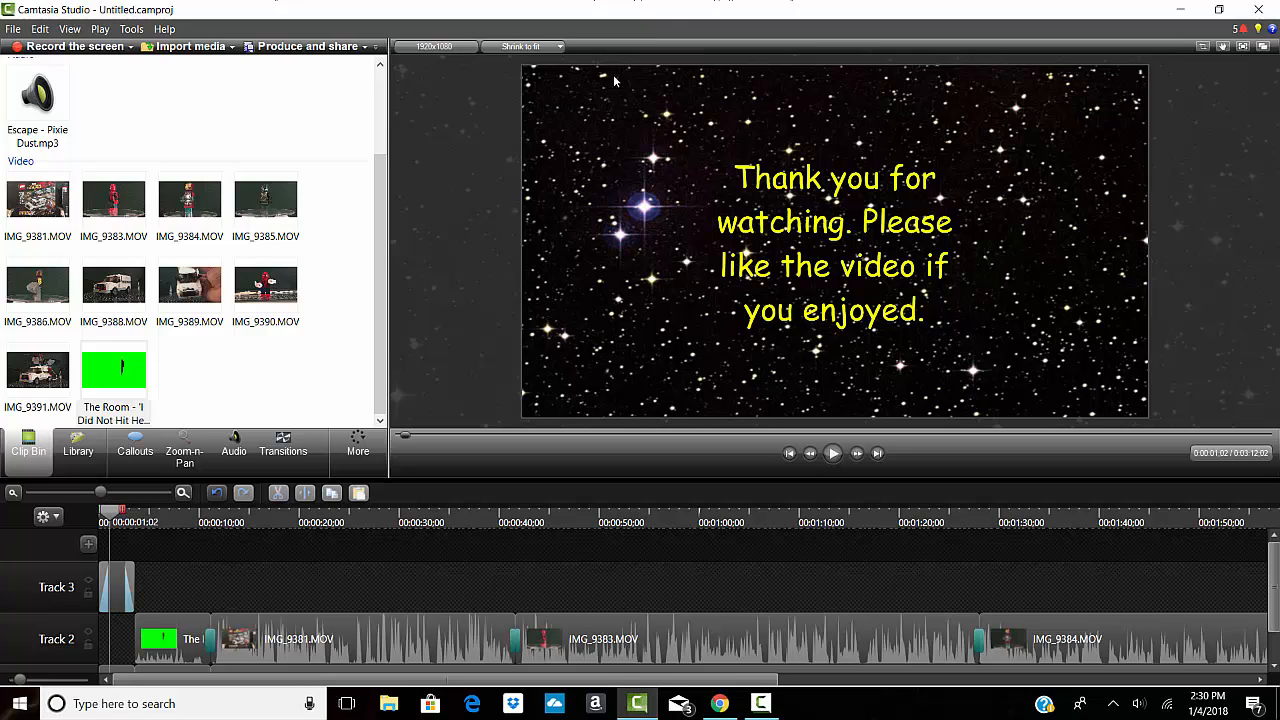
- Switch to Chrome and run a Google search for "camtasia studio 8" in a new tab
click(719, 703)
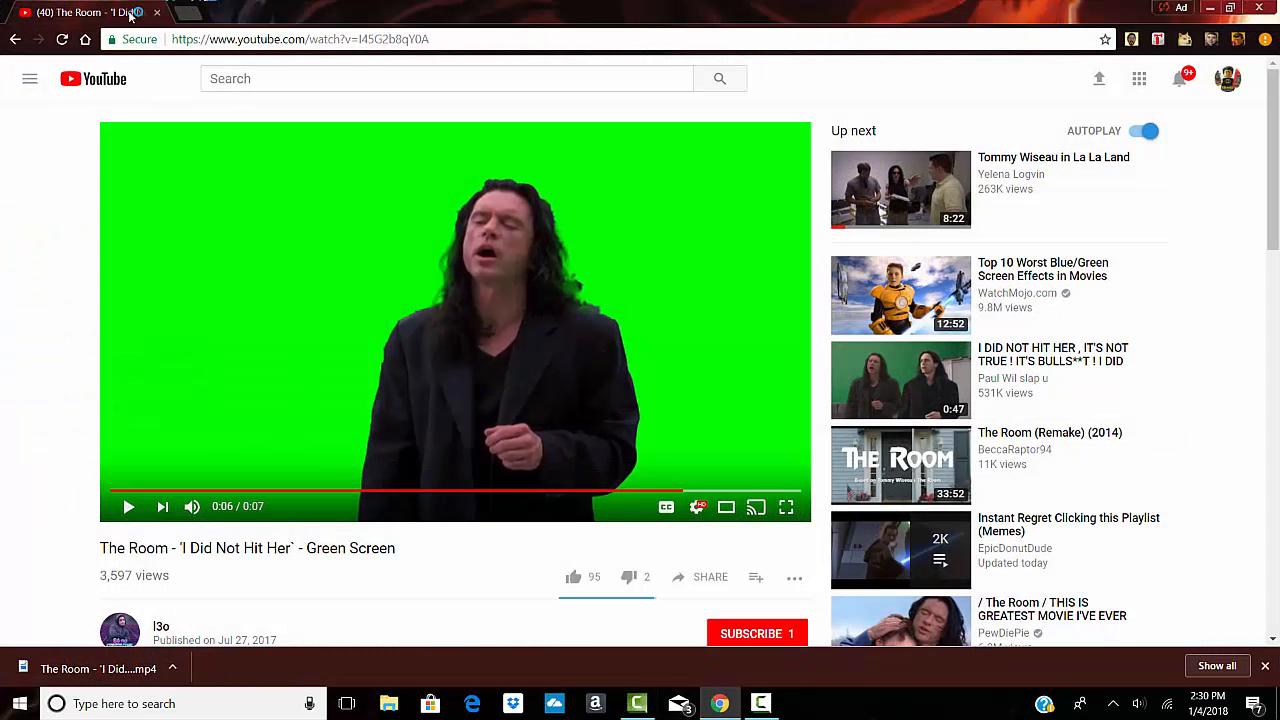
click(187, 12)
text(ca)
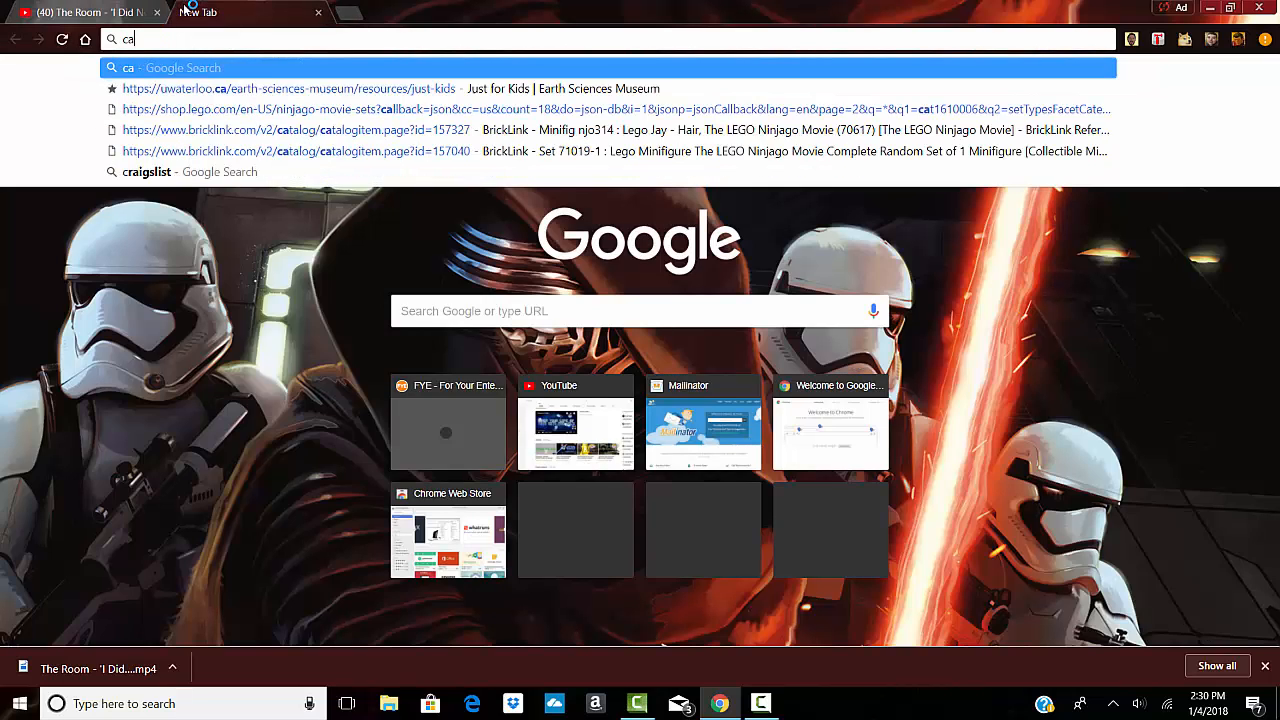
text(mtasia )
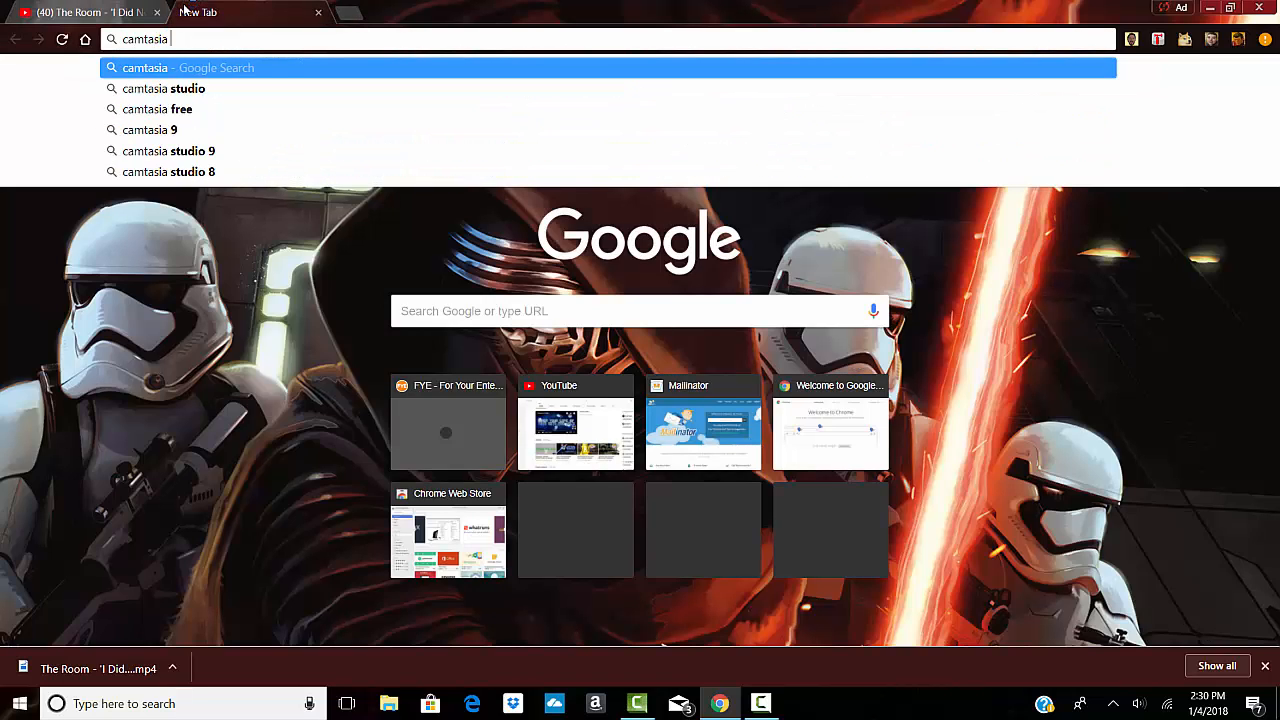
text(studio )
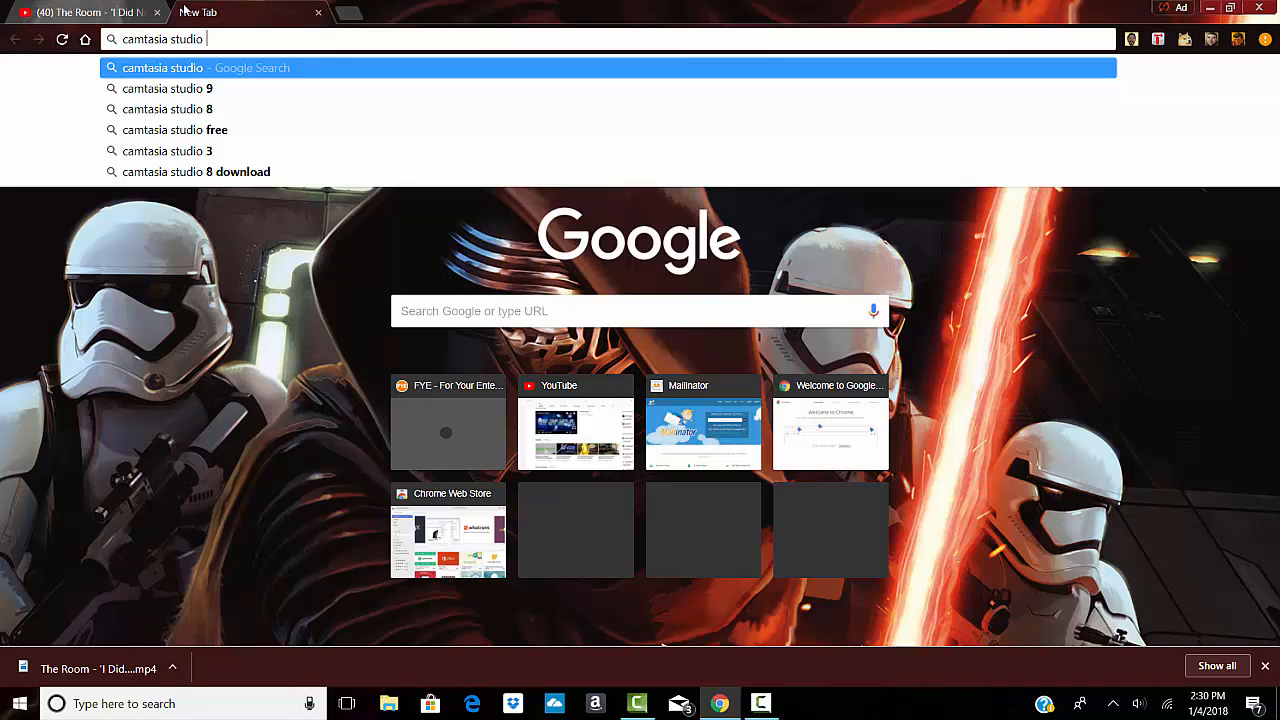
text(8)
key(Return)
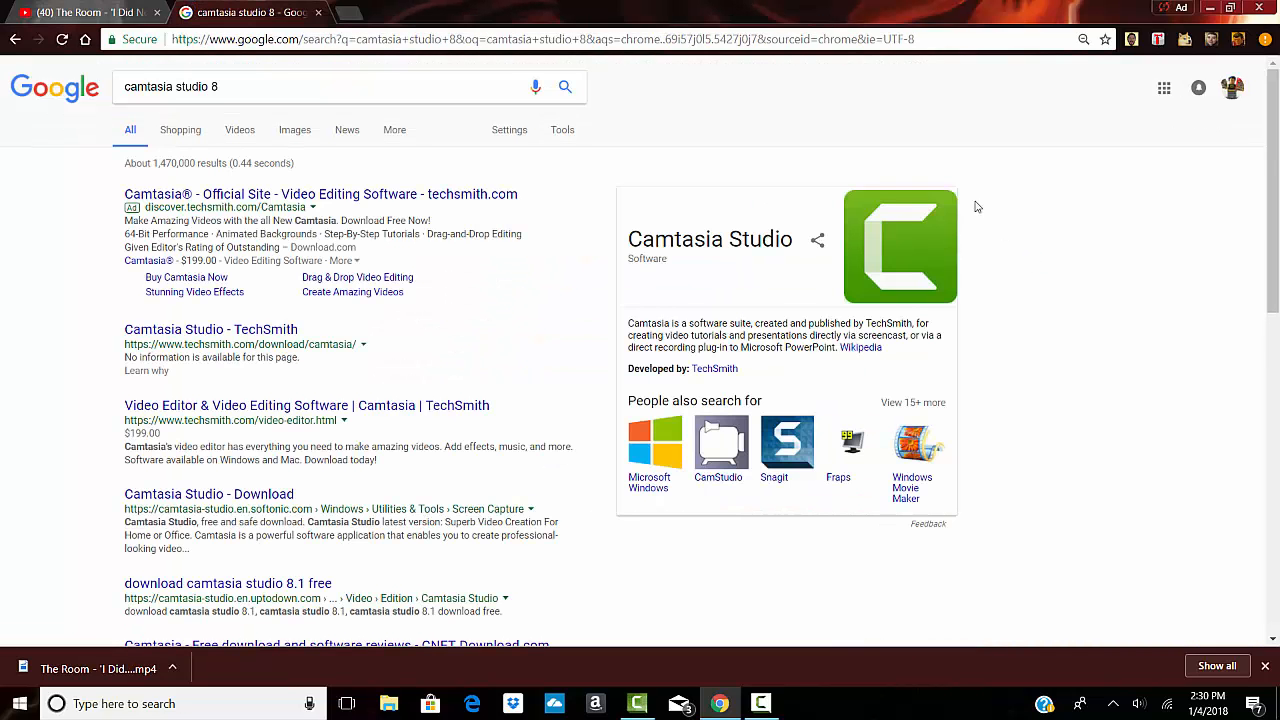
- View the green Camtasia logo picture among the image results, and close the browser to return to Camtasia Studio
click(300, 136)
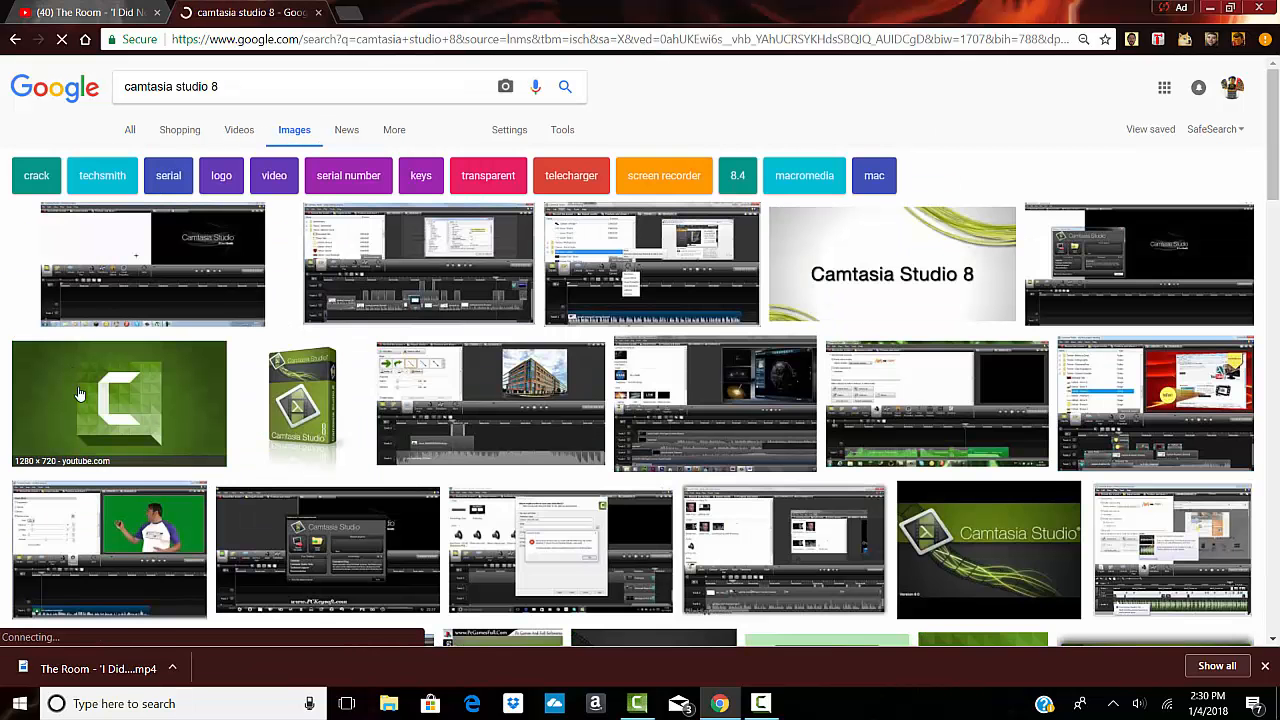
click(85, 395)
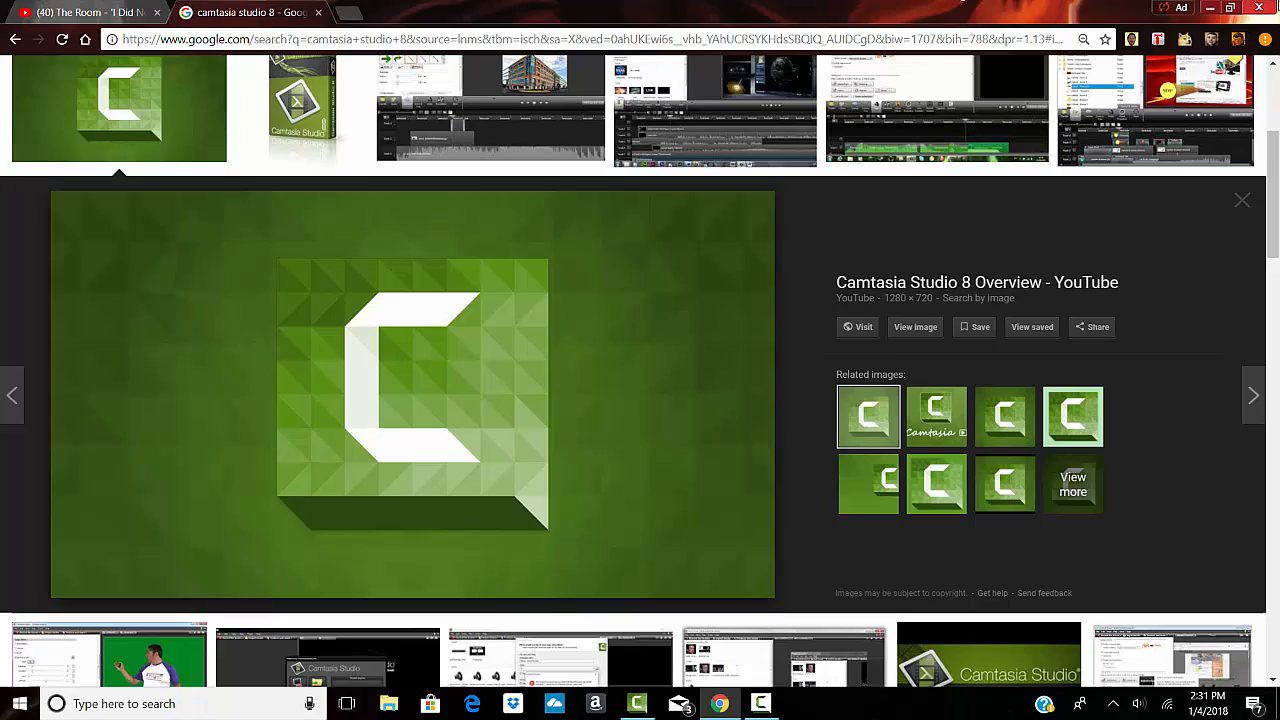
click(1259, 8)
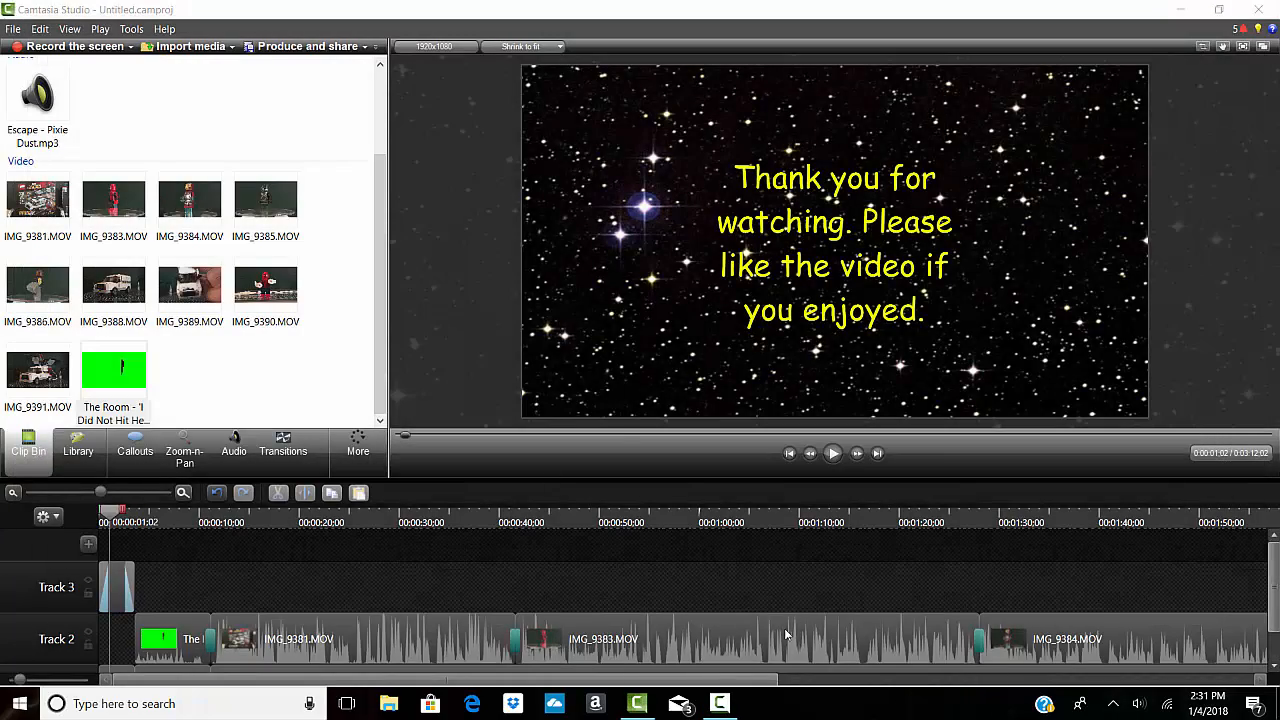